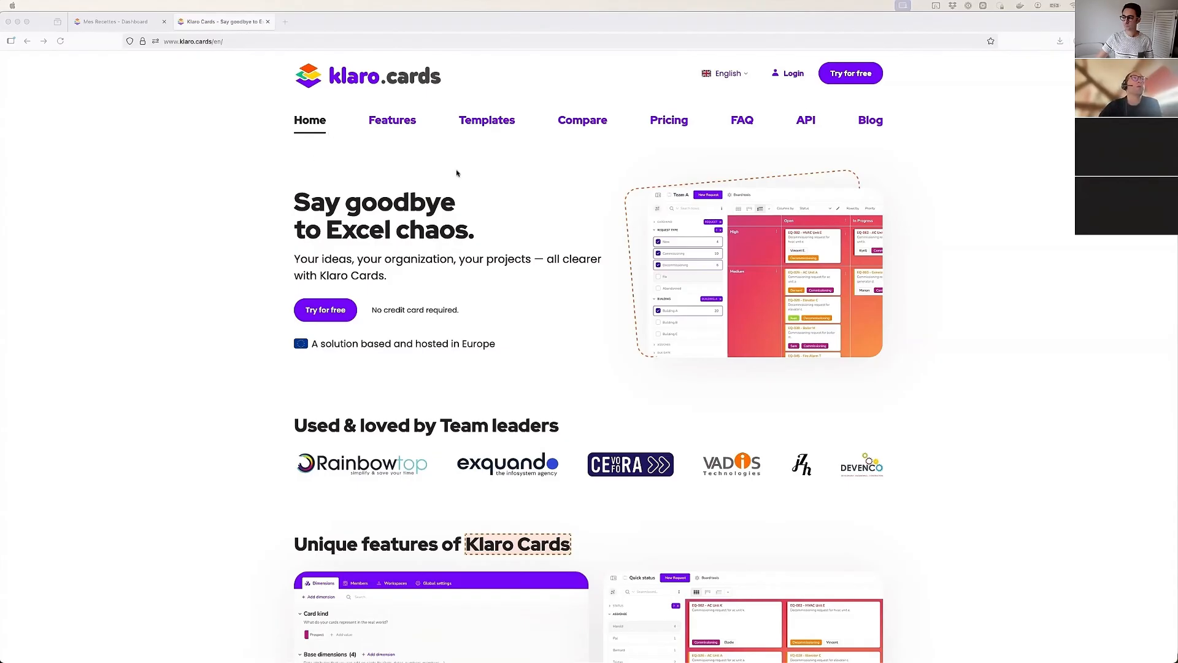
# View the Klaro Cards free-trial sign-up page, and close it to return to the Mes Recettes project
pyautogui.click(925, 131)
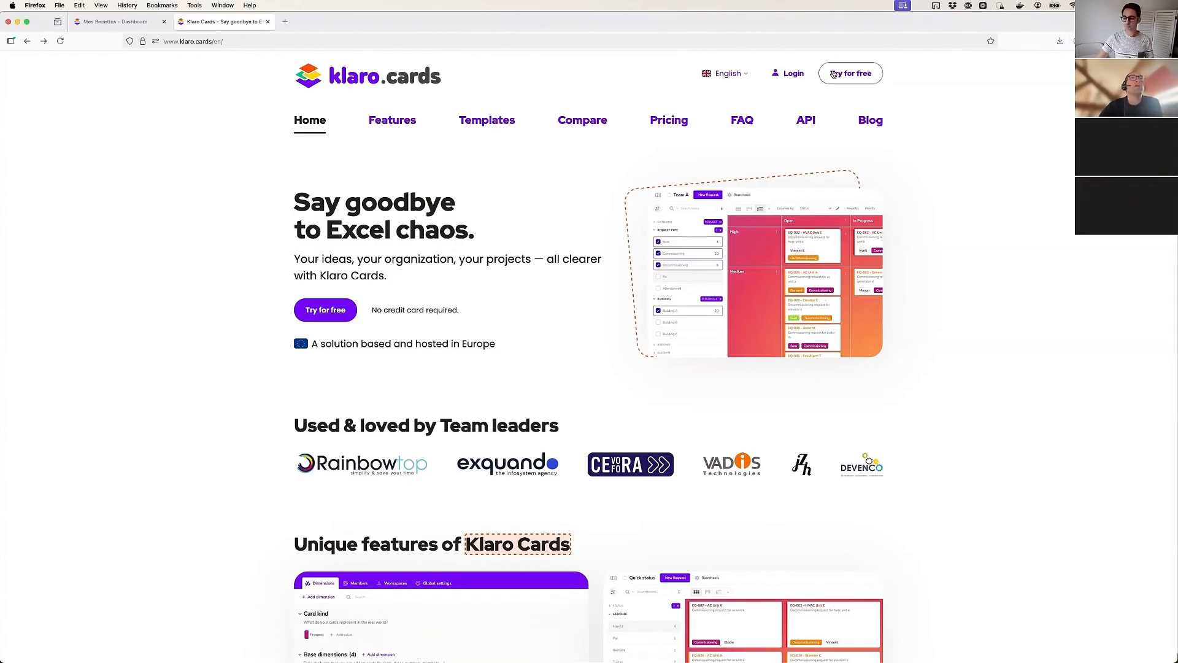
pyautogui.click(846, 74)
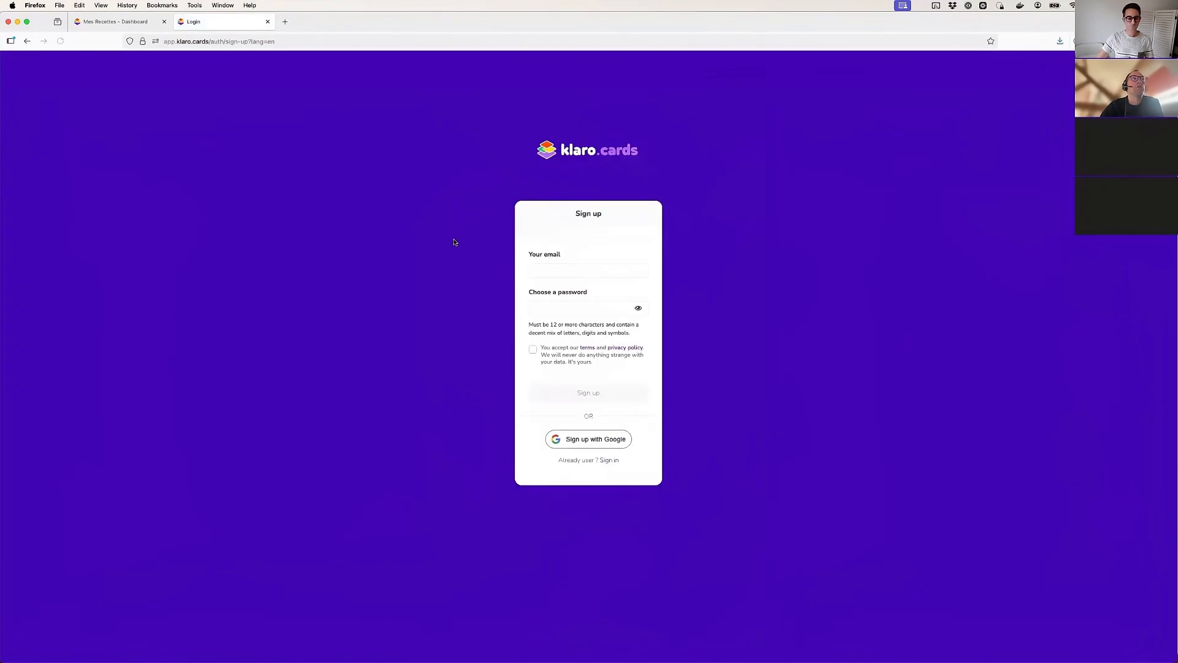
pyautogui.click(268, 23)
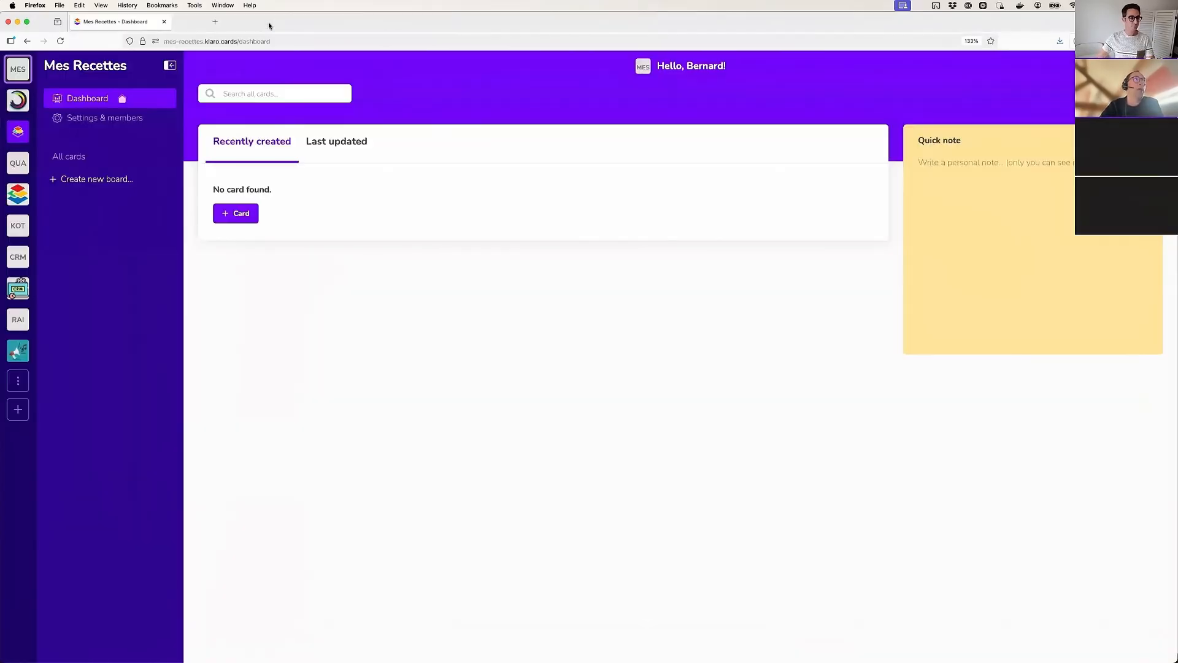
# Reset the Mes Recettes project's template in the danger zone, accepting the data loss, and restart the project from scratch
pyautogui.click(106, 123)
pyautogui.click(496, 144)
pyautogui.scroll(-3, 337, 549)
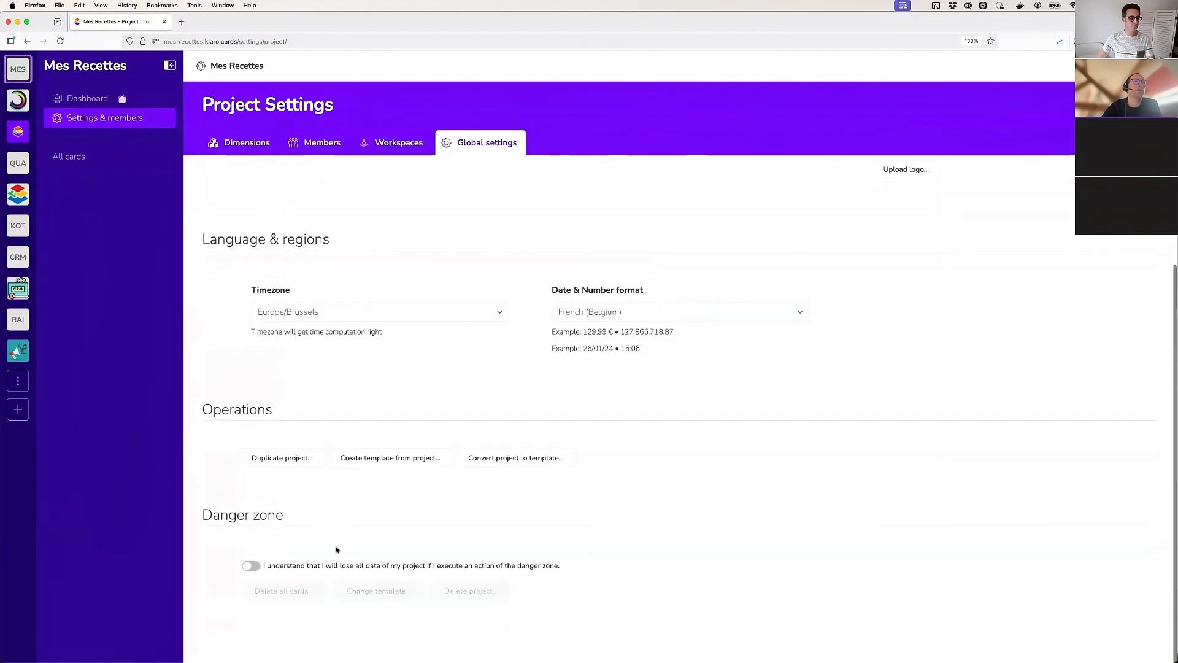
pyautogui.click(251, 565)
pyautogui.click(376, 591)
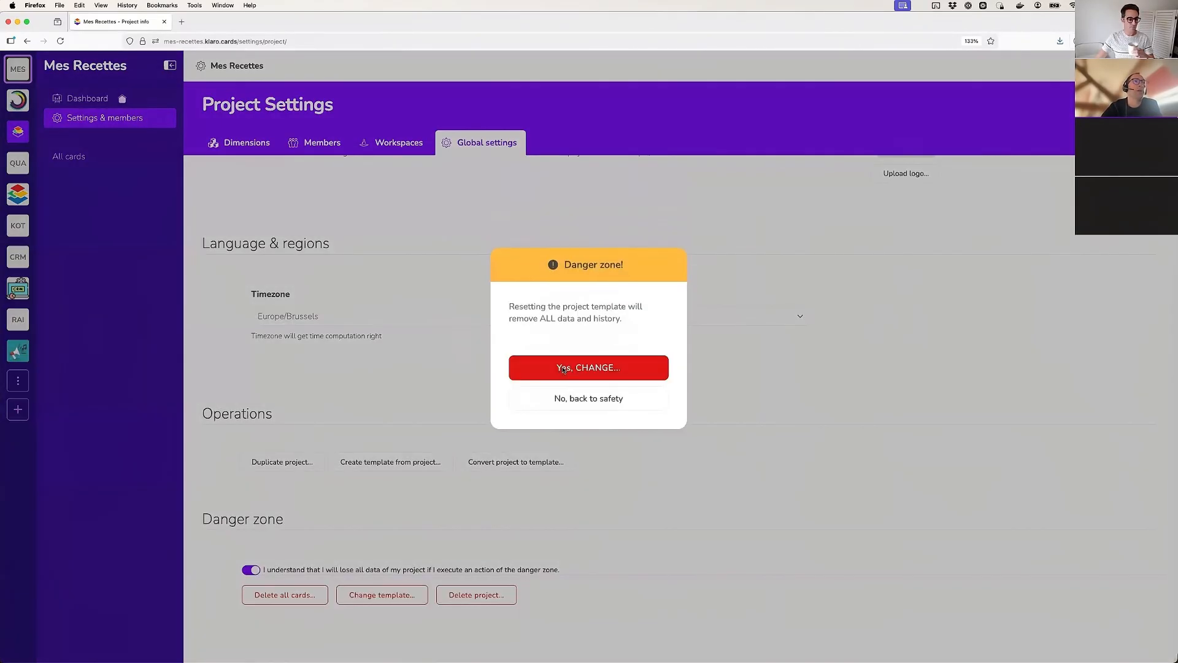
pyautogui.click(564, 368)
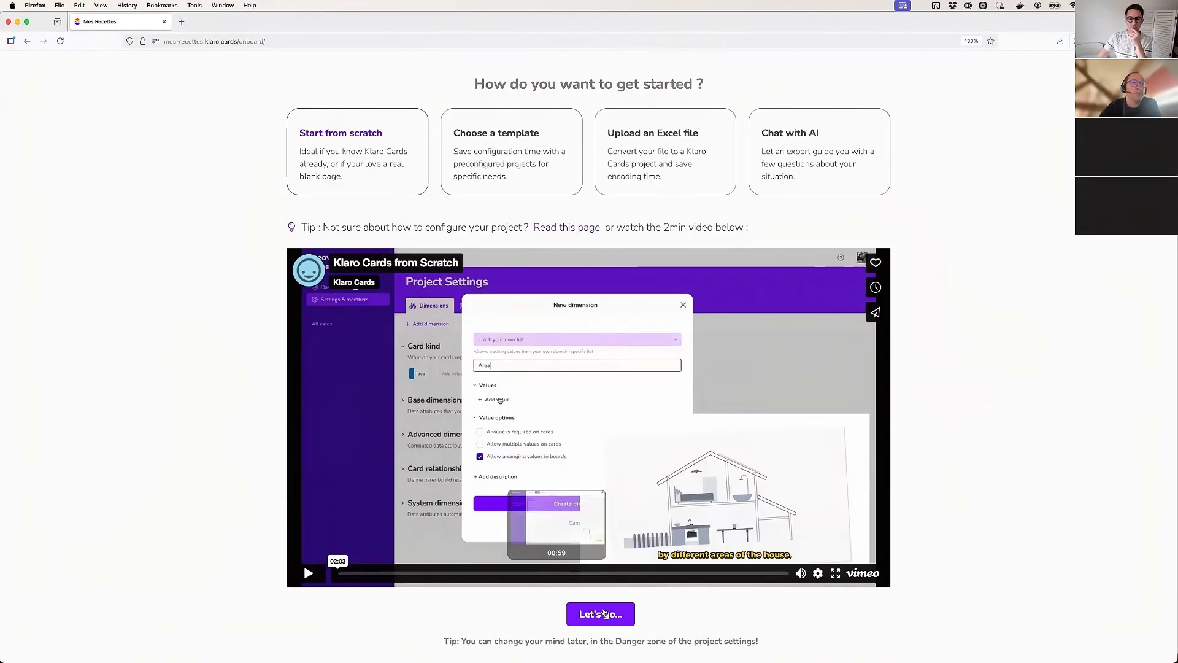
pyautogui.click(580, 613)
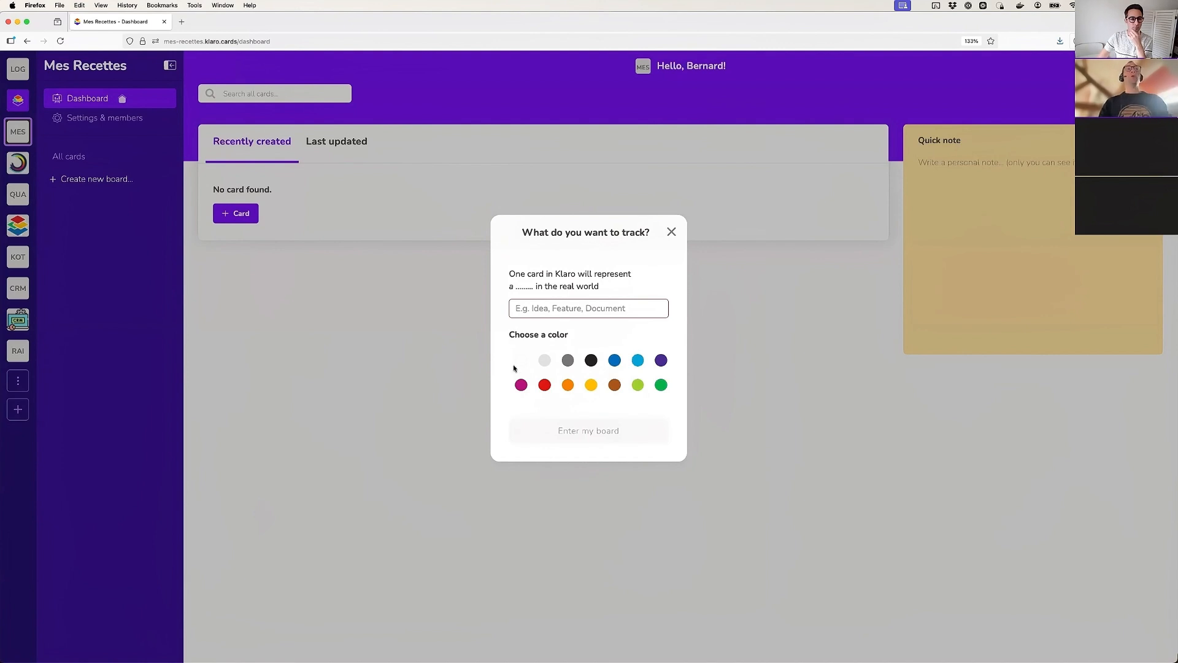
# Define what each card represents as "Recette", give it the magenta color, and enter the project
pyautogui.moveTo(522, 233); pyautogui.dragTo(650, 233)
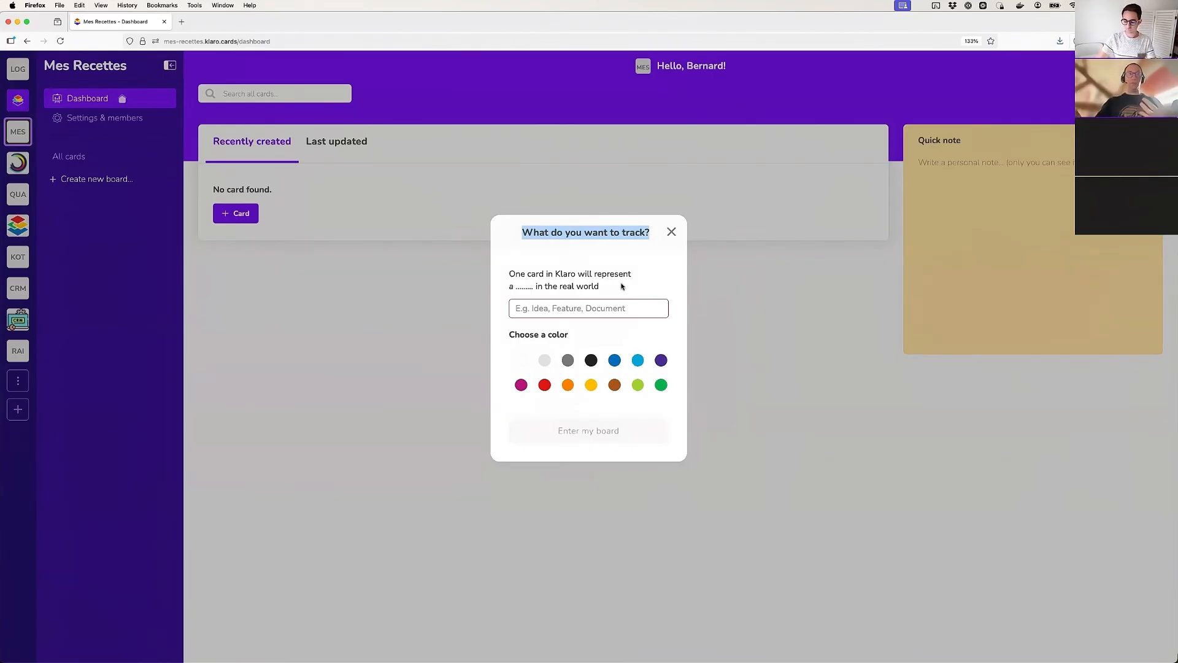
pyautogui.click(553, 307)
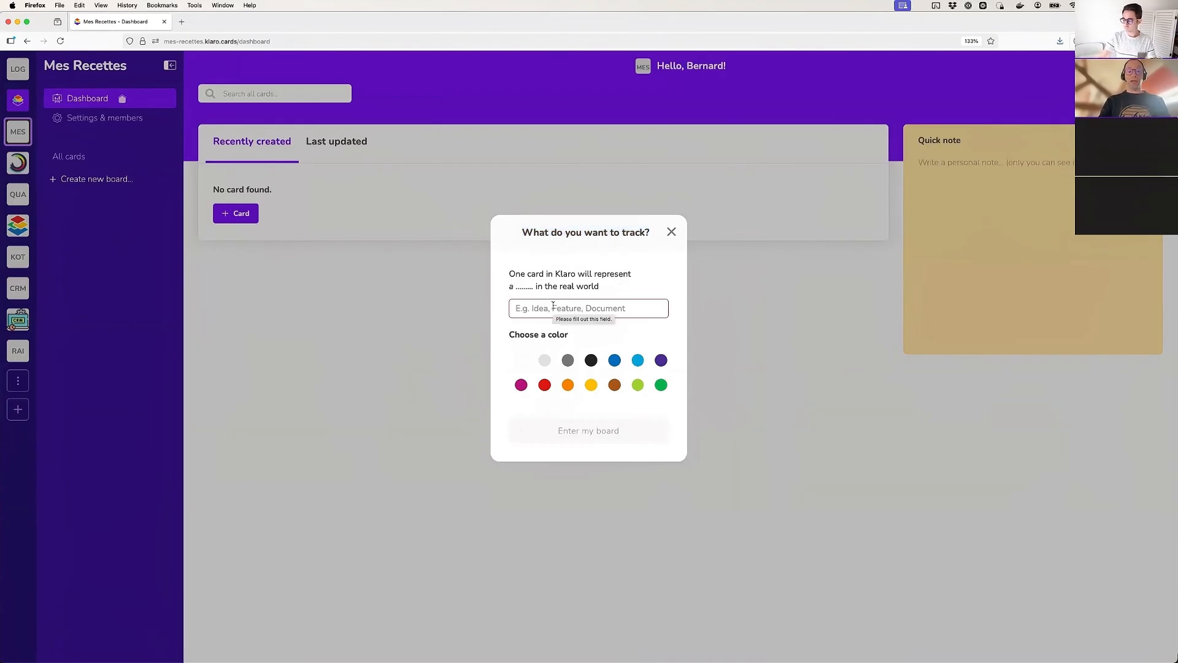
pyautogui.write('Recette')
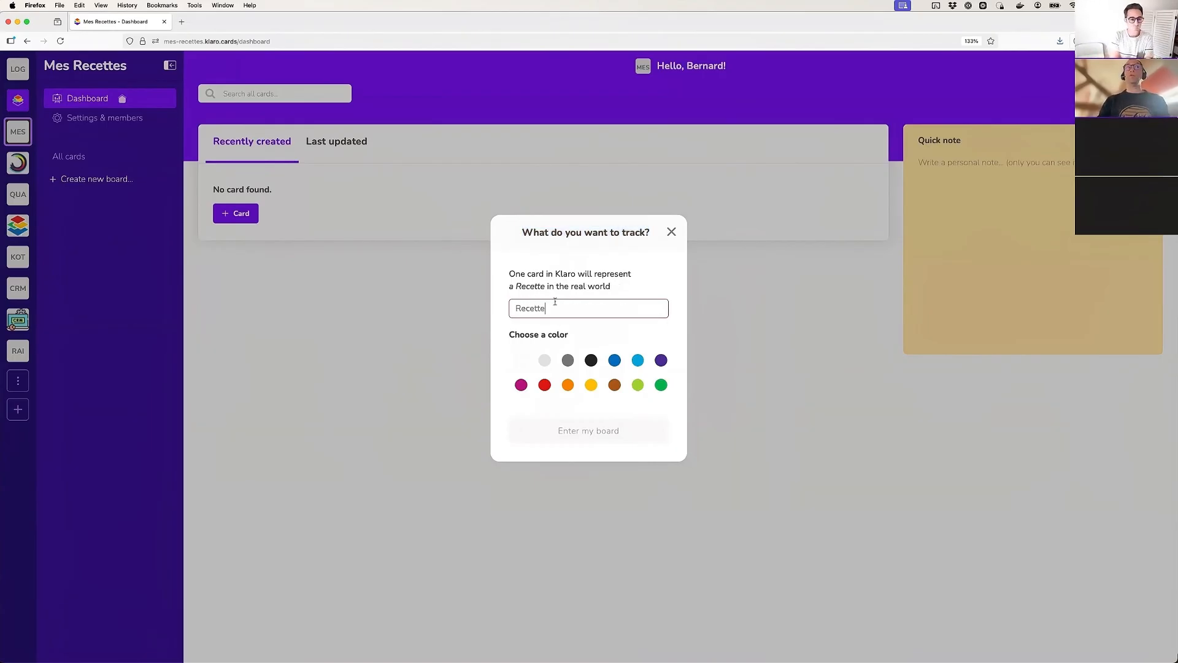
pyautogui.click(638, 360)
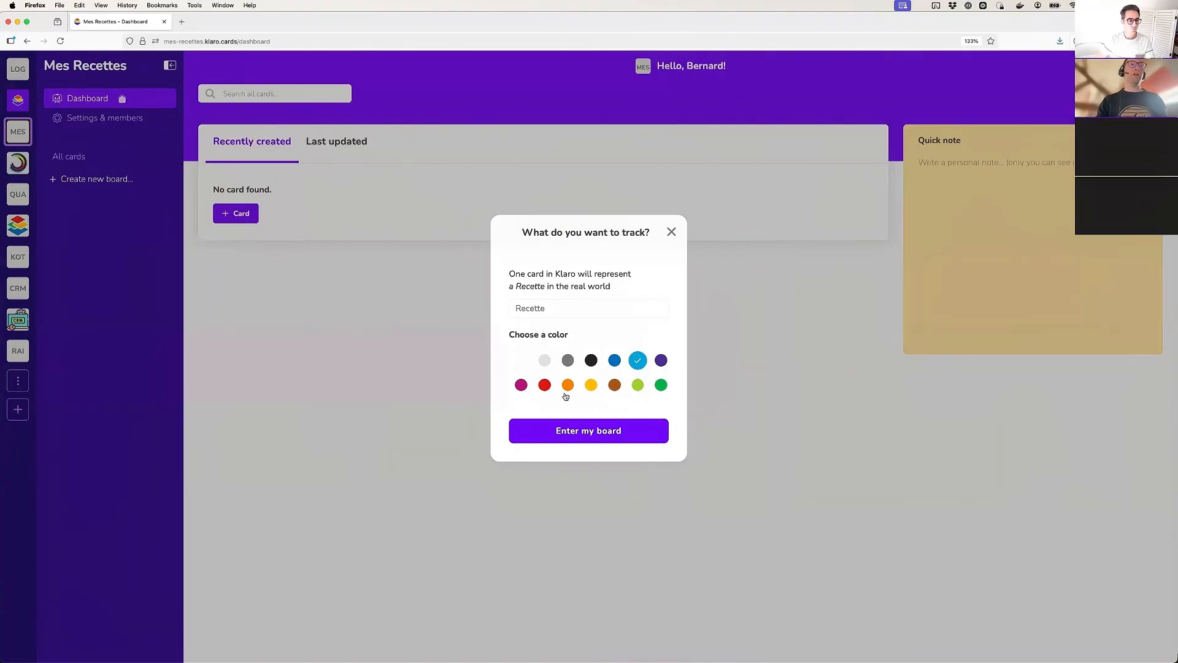
pyautogui.click(522, 386)
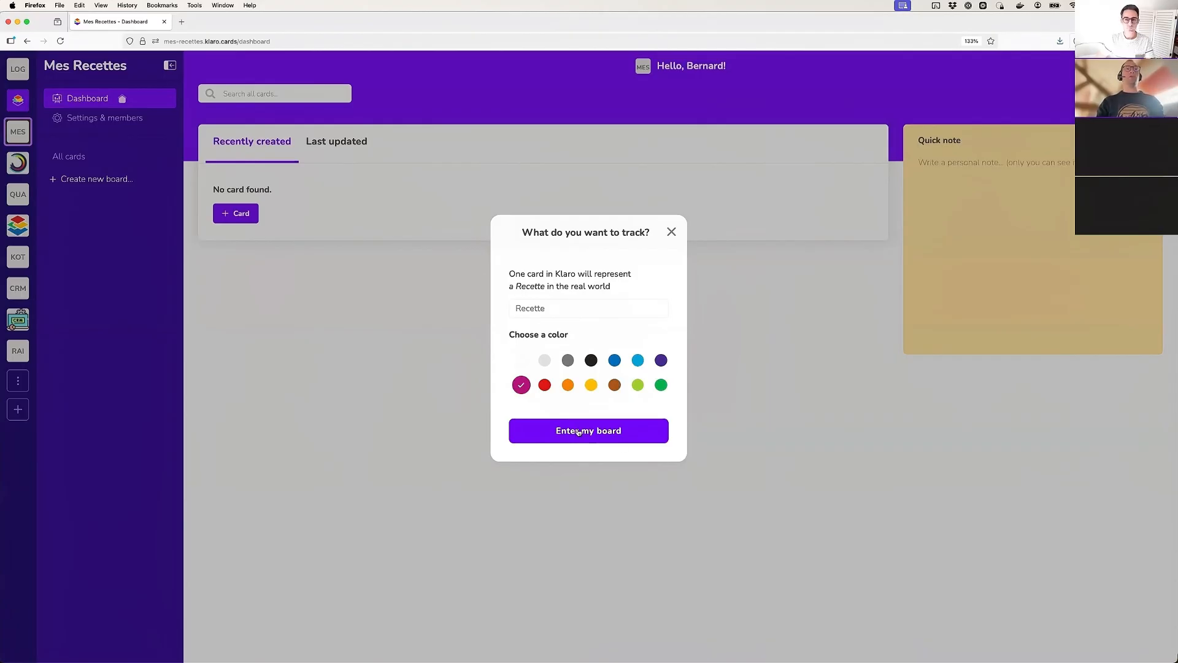
pyautogui.click(578, 432)
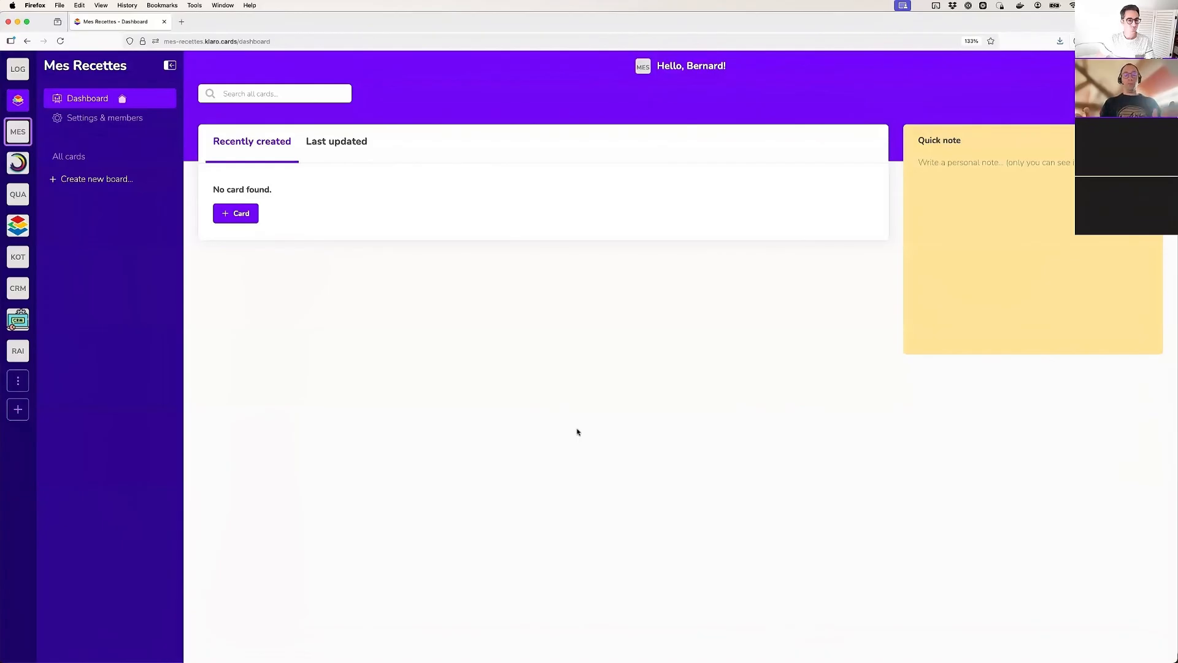
# Add a card titled "Poulet basquaise" with card kind Recette to the All cards board
pyautogui.click(83, 160)
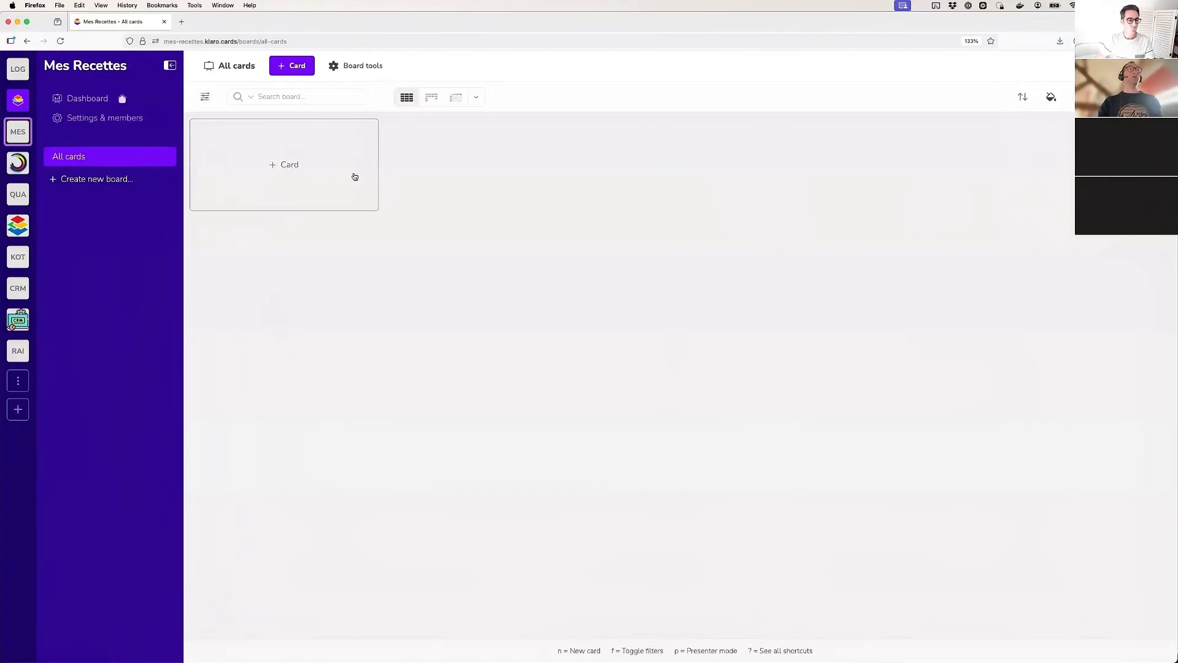
pyautogui.click(298, 168)
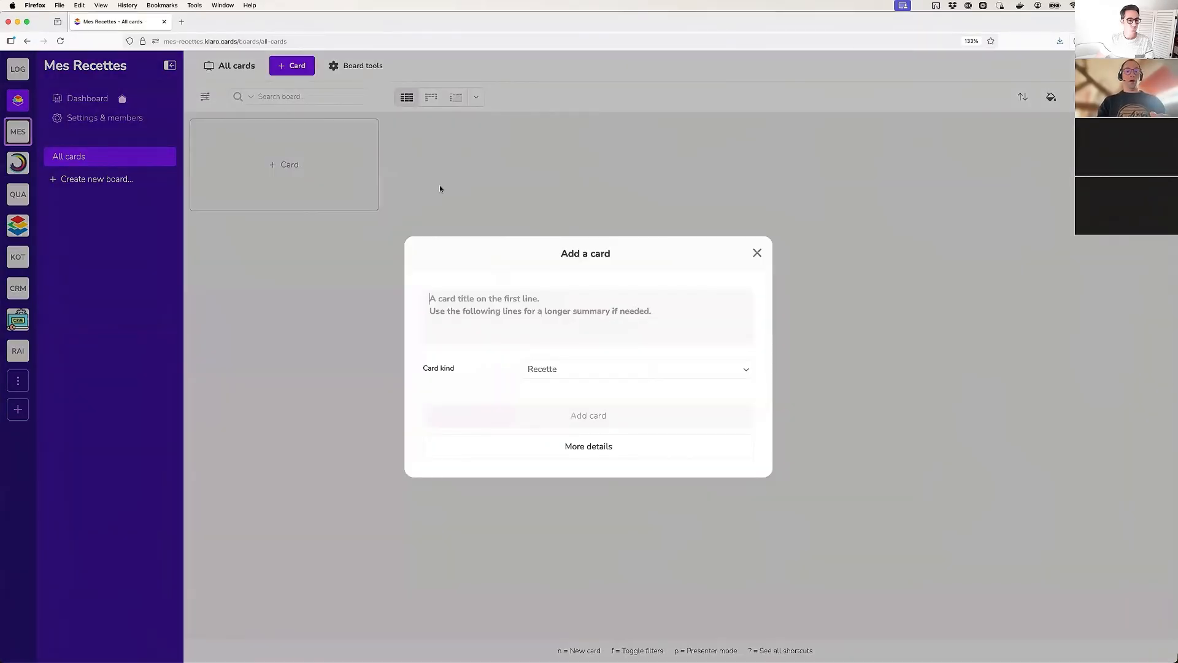
pyautogui.hotkey('ctrl', 'Up')
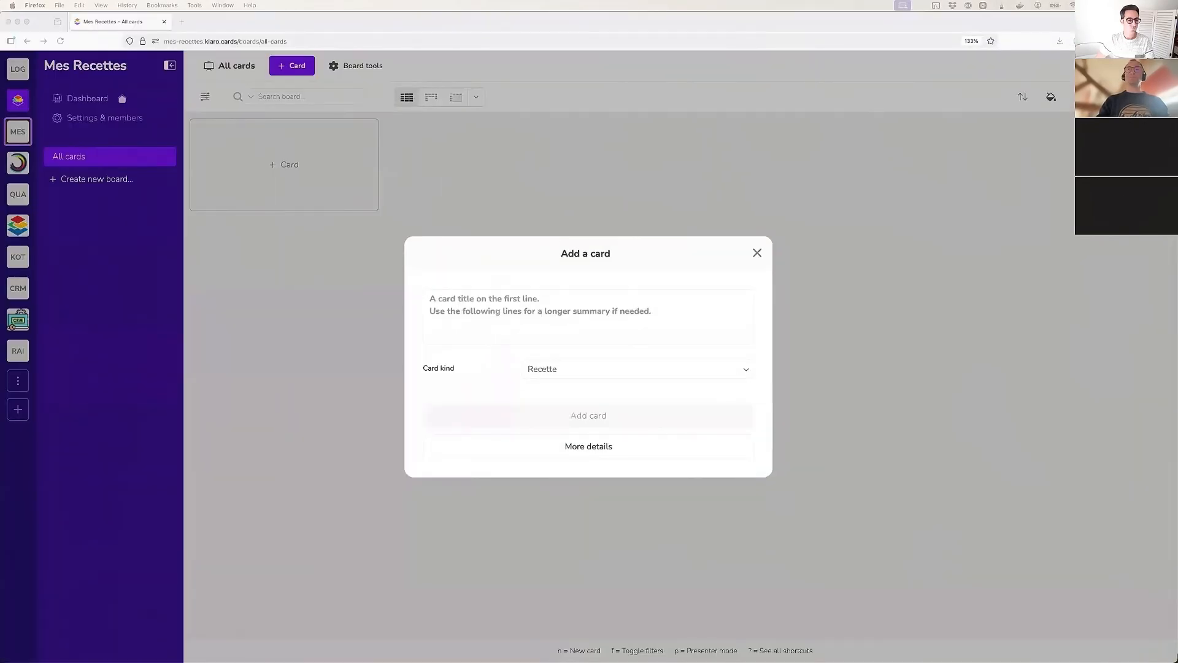
pyautogui.click(566, 303)
pyautogui.write('Poulet basquaise')
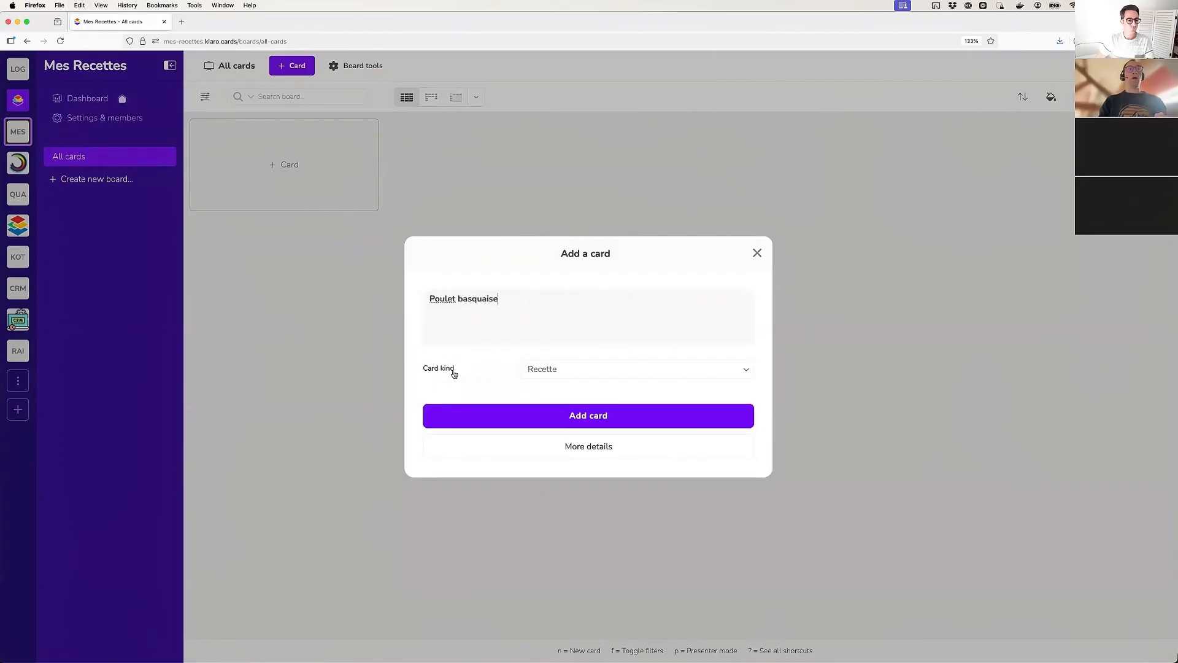
pyautogui.click(540, 370)
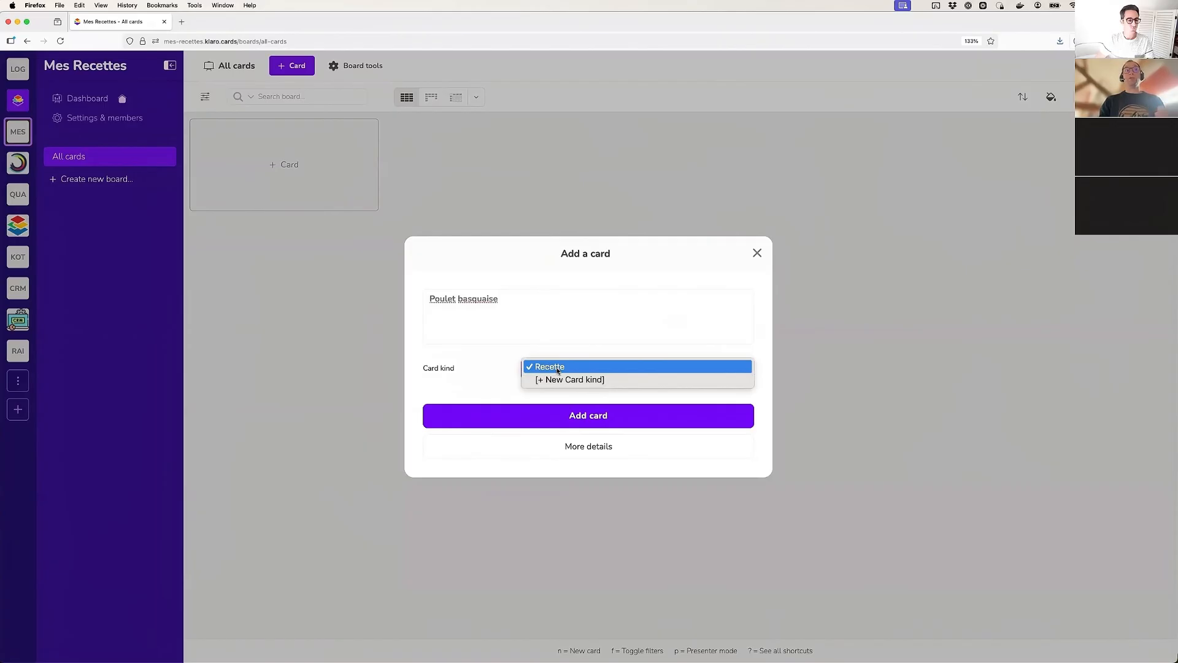
pyautogui.click(558, 371)
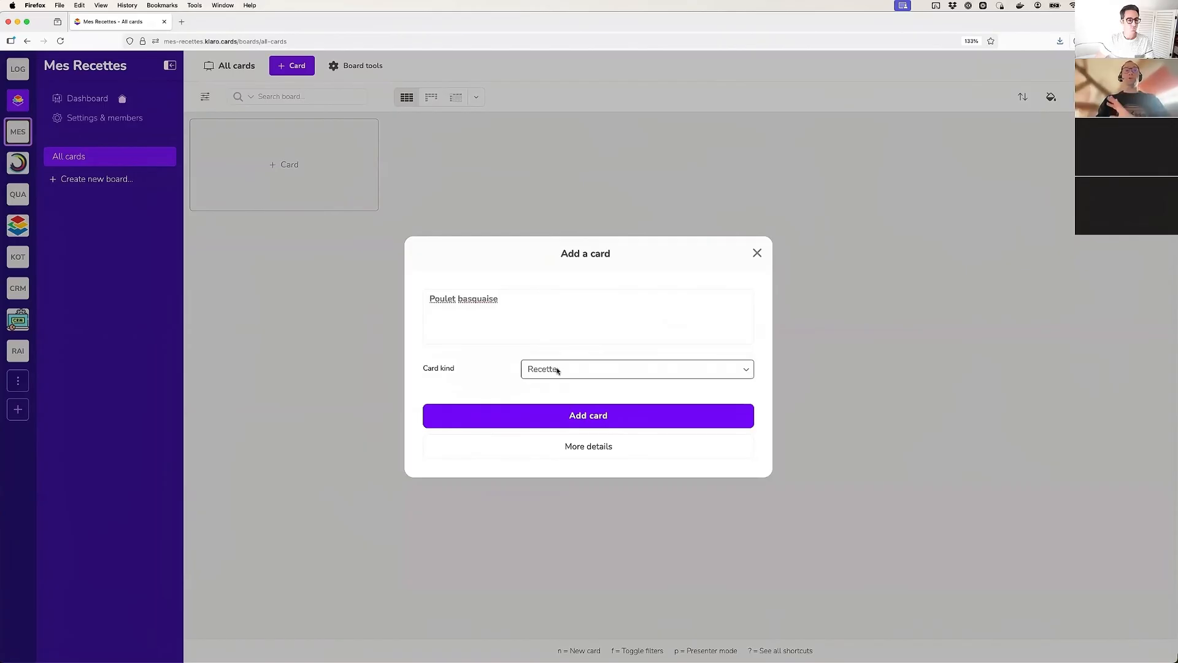
pyautogui.click(588, 418)
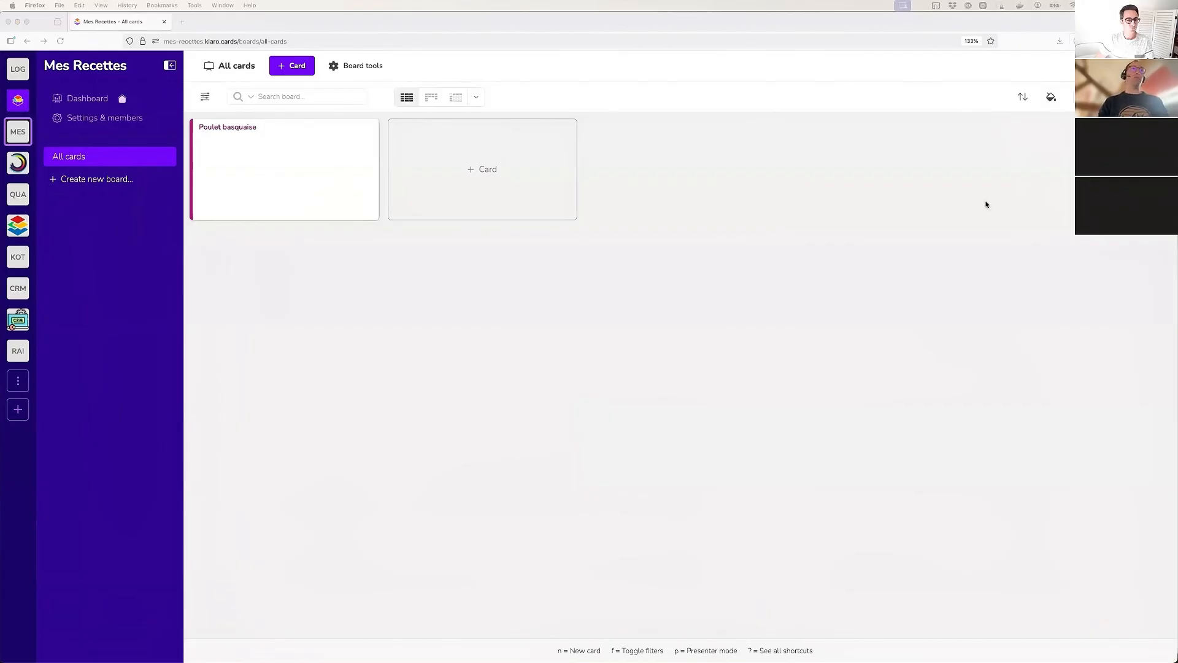
# Create multiple Recette cards at once from the copied recipe list, Ratatouille provençale through Tiramisu classique, one card per line
pyautogui.click(690, 94)
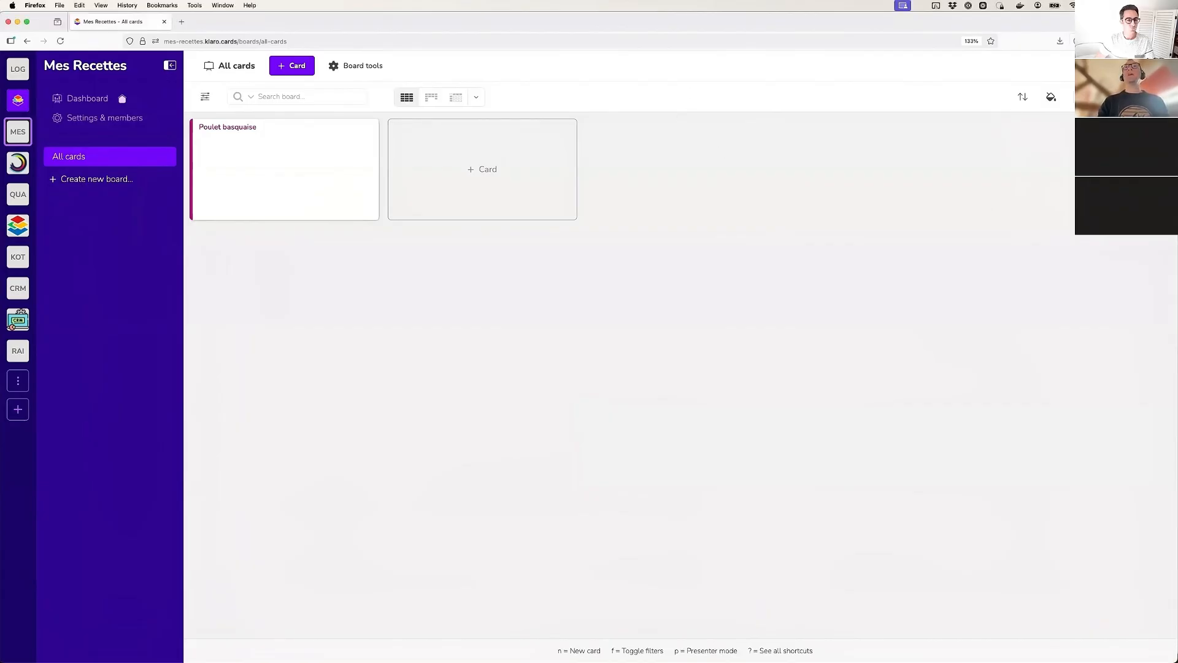
pyautogui.click(1159, 97)
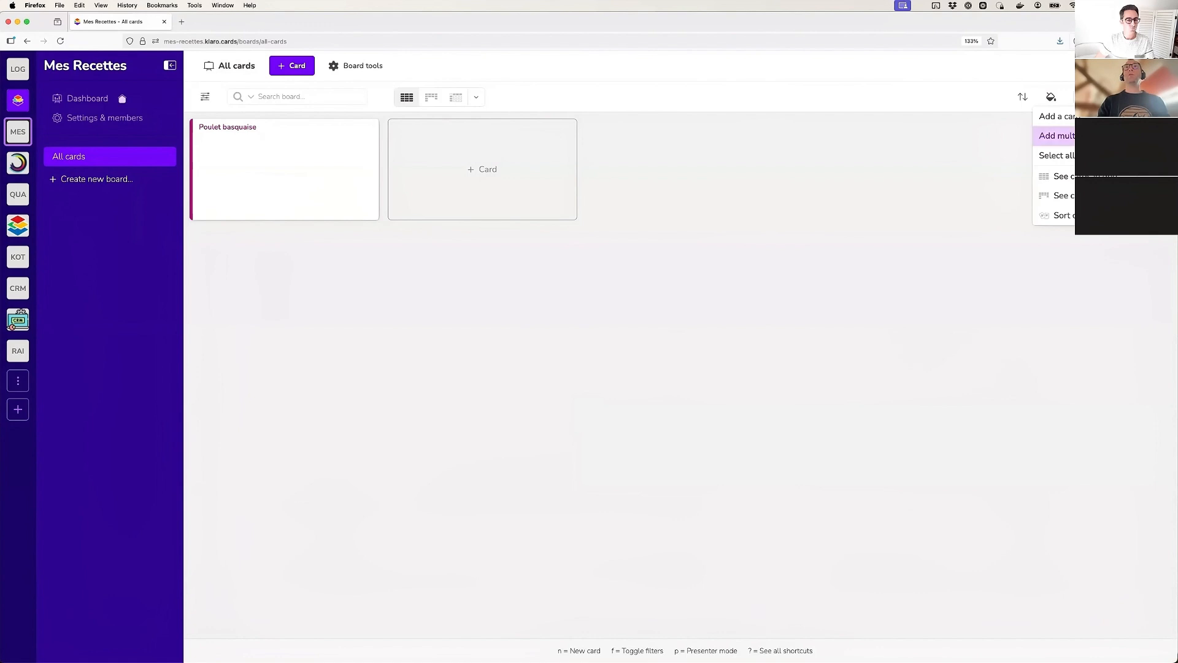
pyautogui.click(1117, 135)
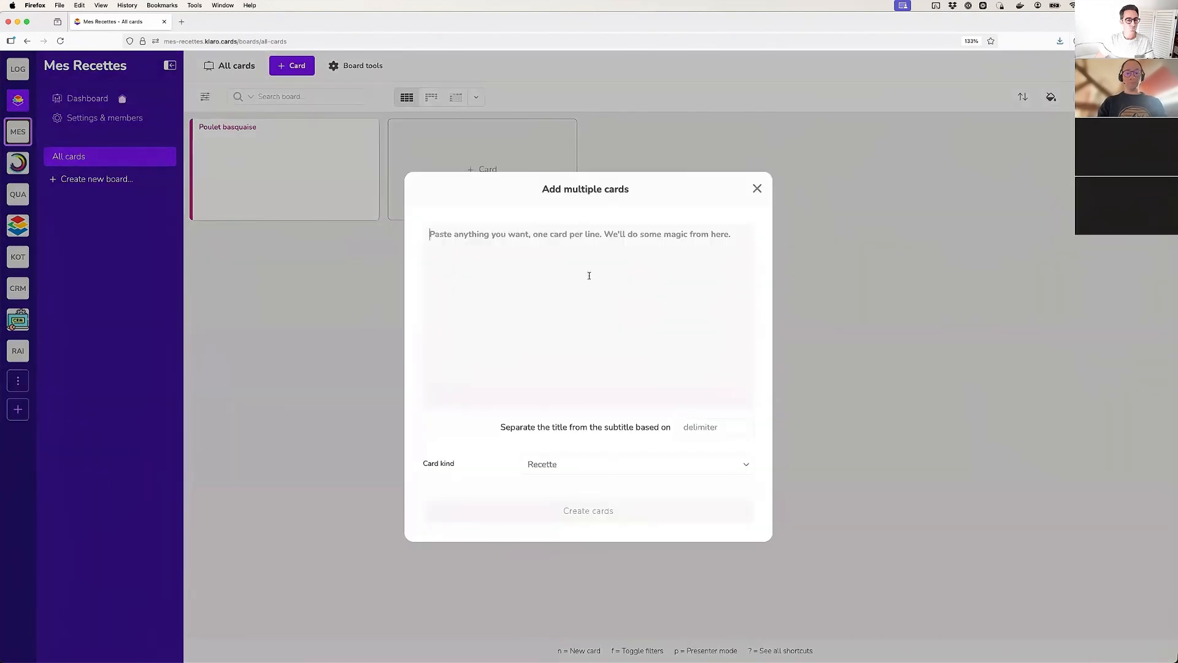
pyautogui.write('Ratatouille provençale Risotto aux champignons Tarte tatin aux pommes Boeuf bourguignon Quiche lorraine Curry de crevettes au lait de coco Lasagnes à la bolognaise Salade niçoise Soupe de potiron et châtaignes Pavé de saumon en croûte d’herbes Tajine de poulet aux citrons confits Gratin dauphinois Paella valenciana Filet mignon à la moutarde Couscous royal Crêpes Suzette Gâteau au chocolat fondant Tiramisu classique')
pyautogui.scroll(5, 491, 281)
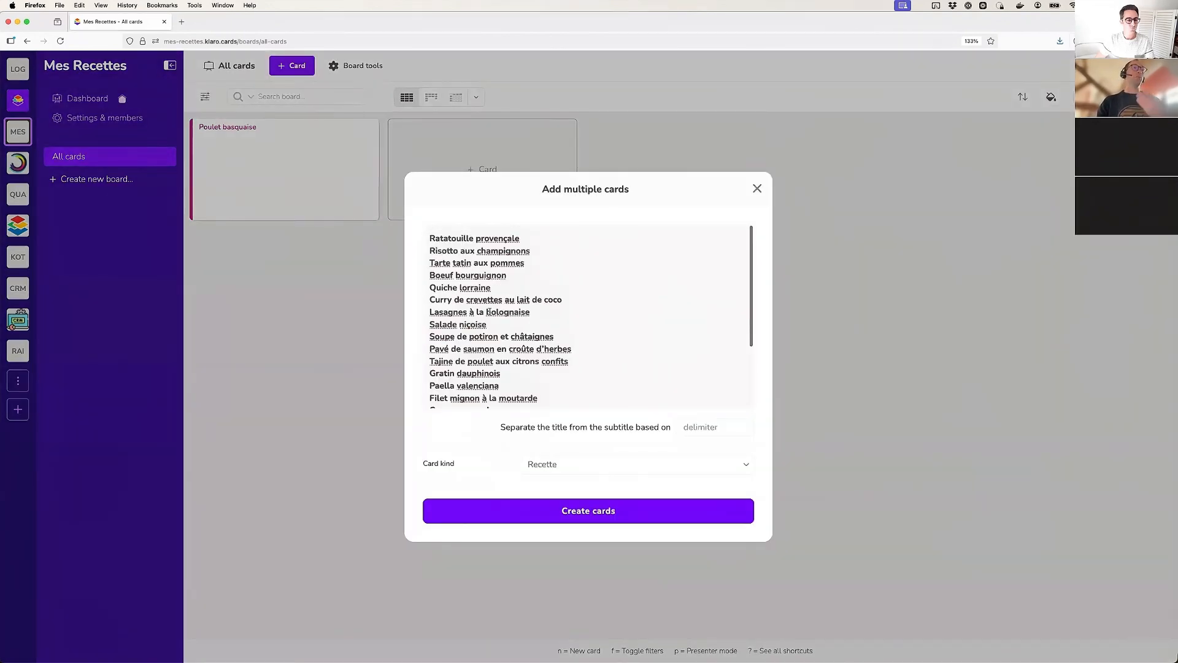
pyautogui.scroll(-3, 512, 384)
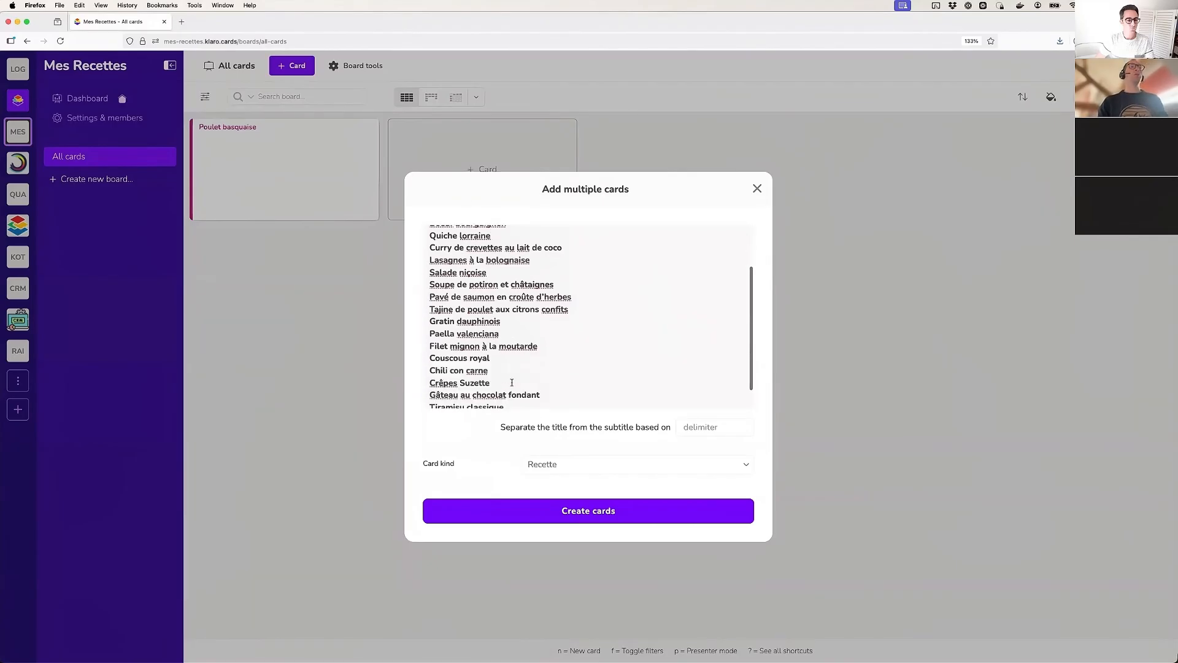
pyautogui.scroll(3, 474, 247)
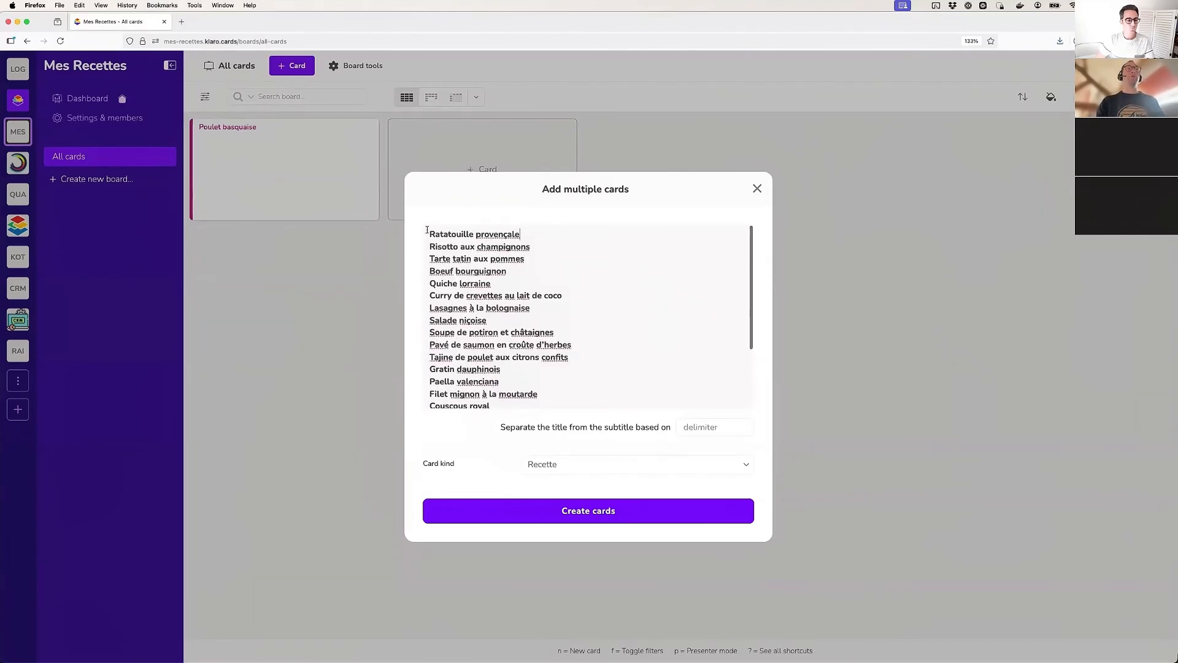
pyautogui.moveTo(429, 232); pyautogui.dragTo(562, 249)
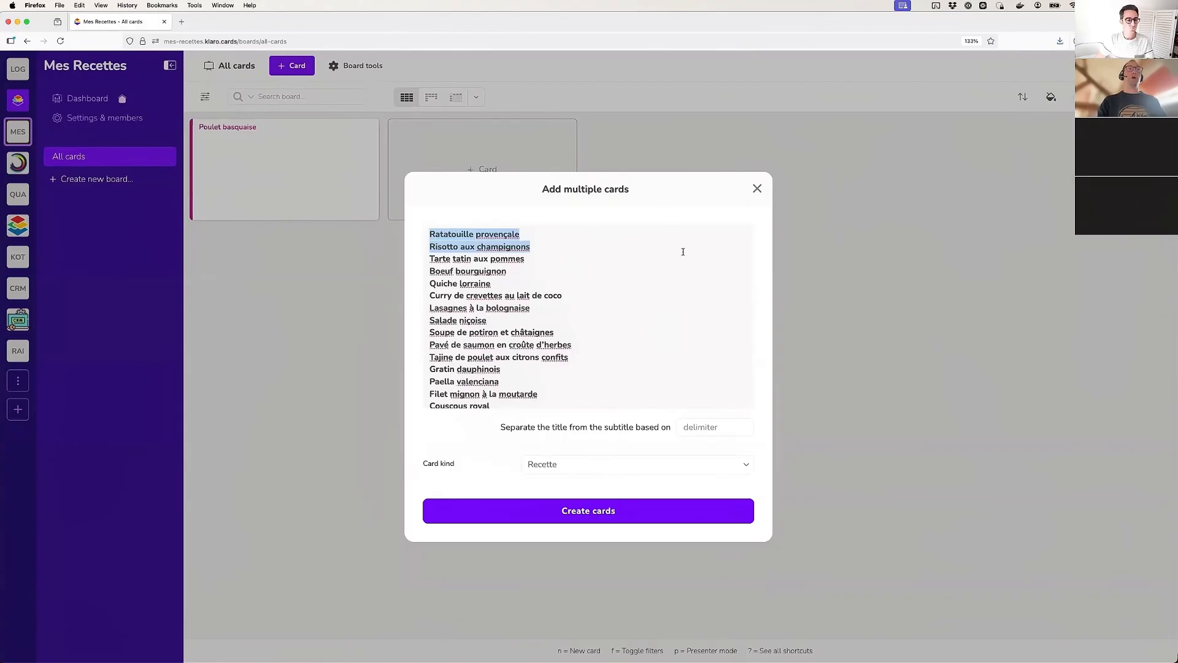
pyautogui.click(595, 514)
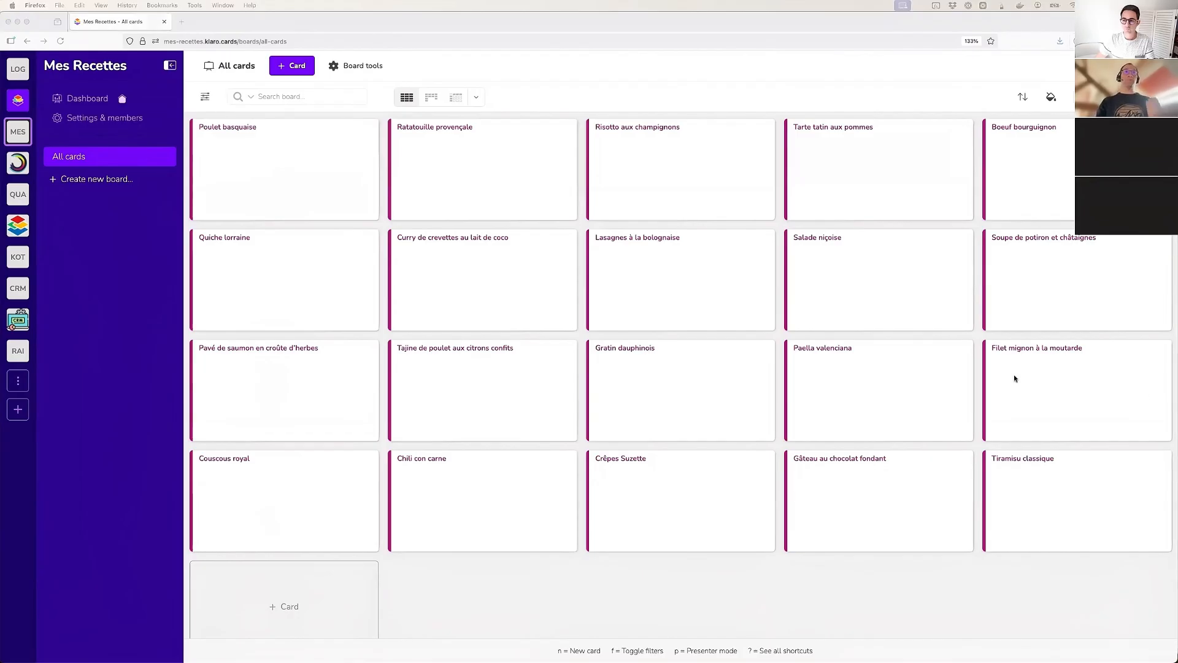
# Open the Poulet basquaise card and start a new own-list dimension named "Type de recette"
pyautogui.click(487, 72)
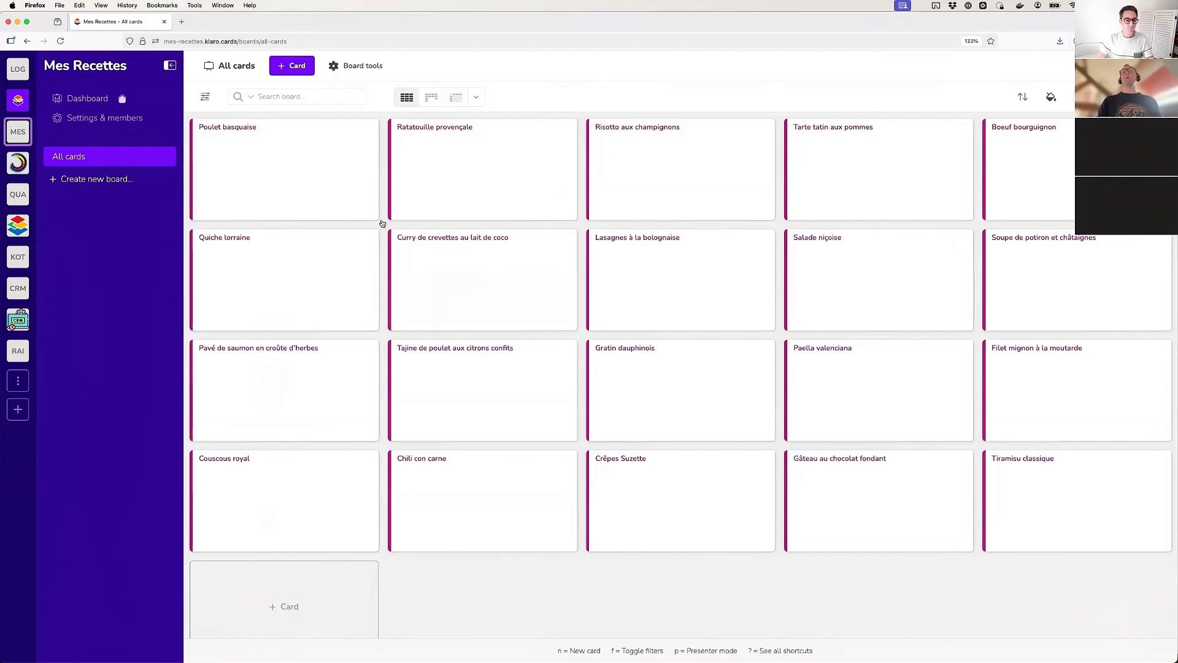
pyautogui.click(252, 157)
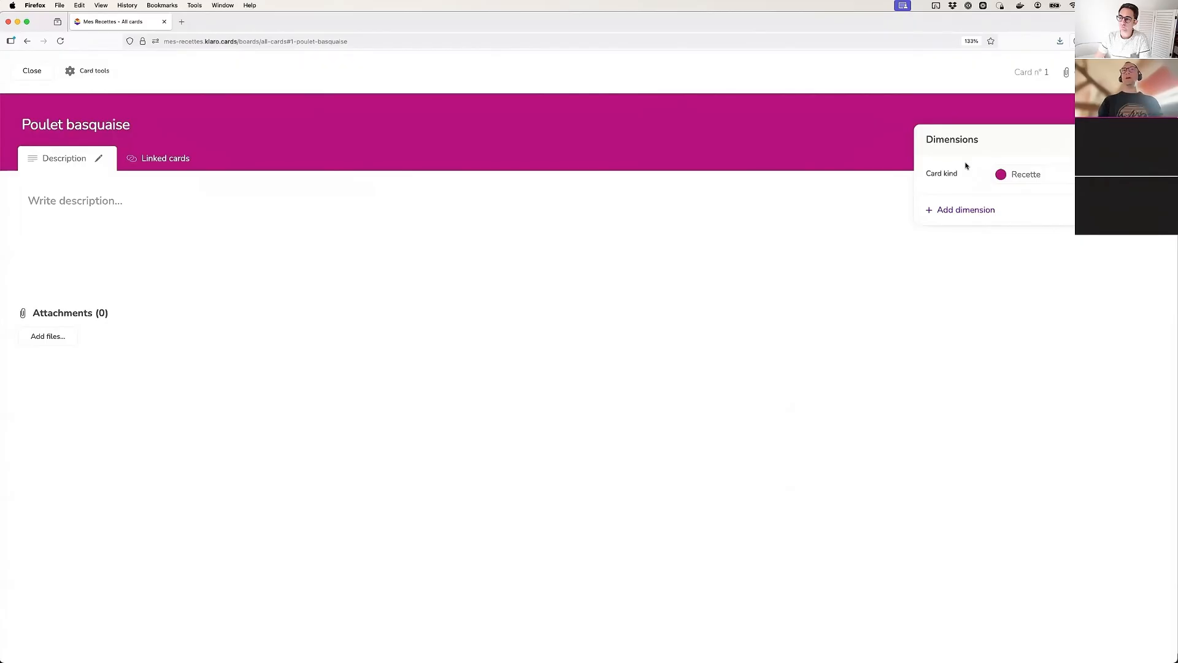
pyautogui.click(949, 211)
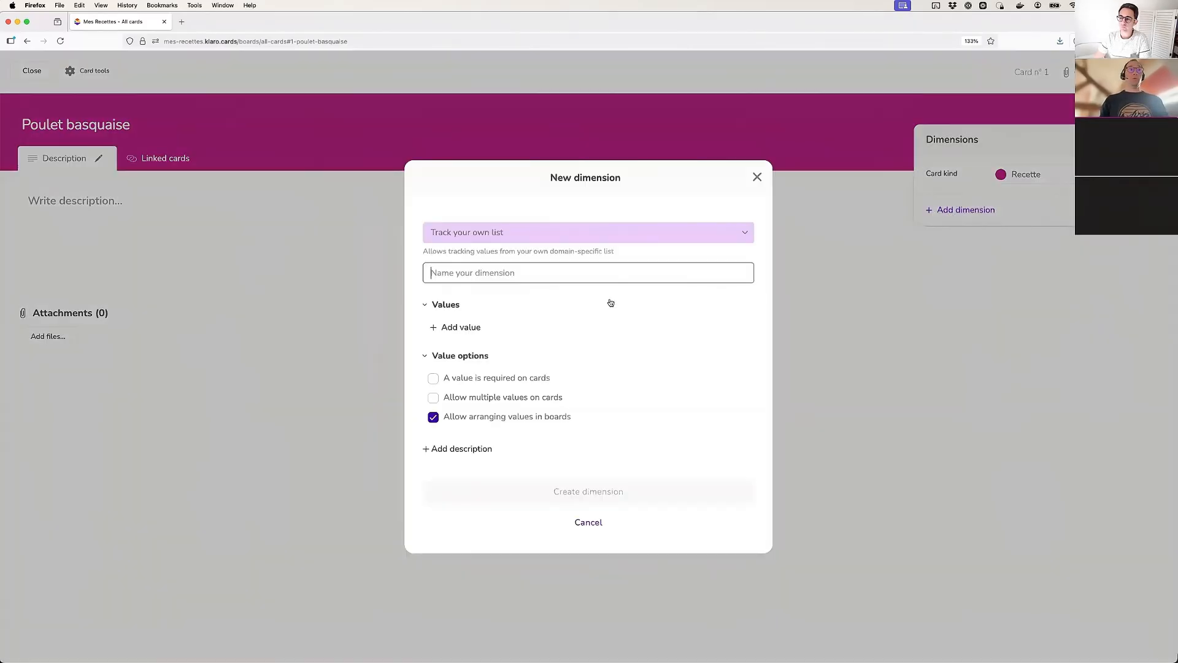
pyautogui.write('Type de recette')
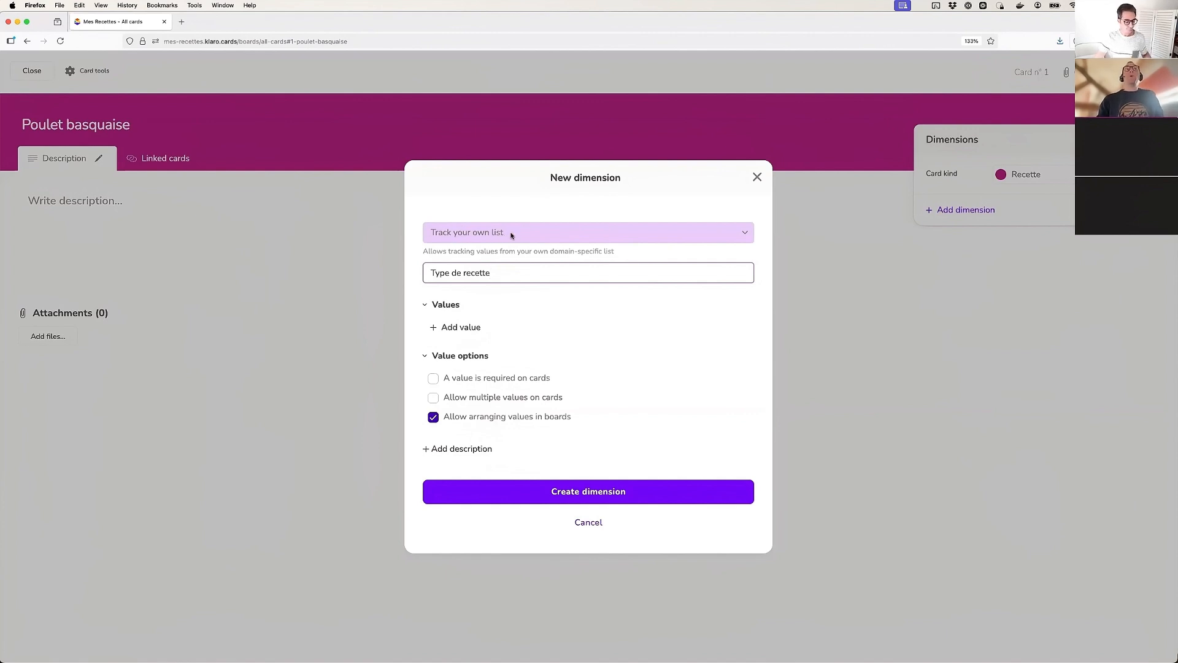
# Add the values Entrée, Plat and Dessert to the Type de recette dimension
pyautogui.click(470, 329)
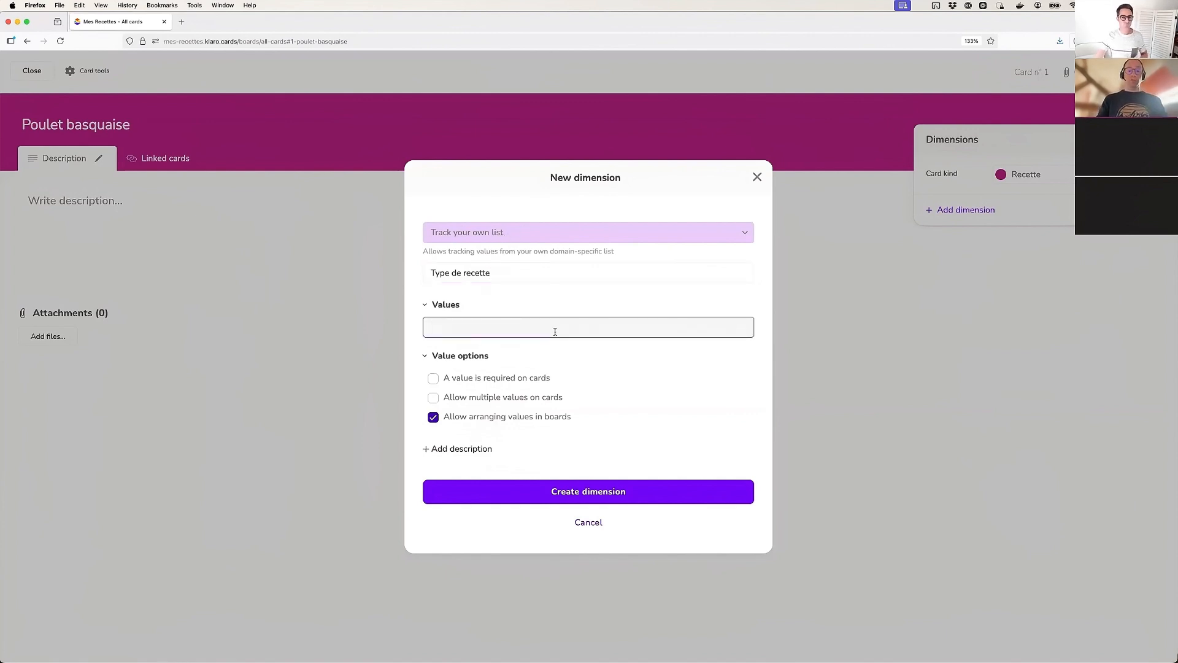
pyautogui.write('Entrée')
pyautogui.press('Return')
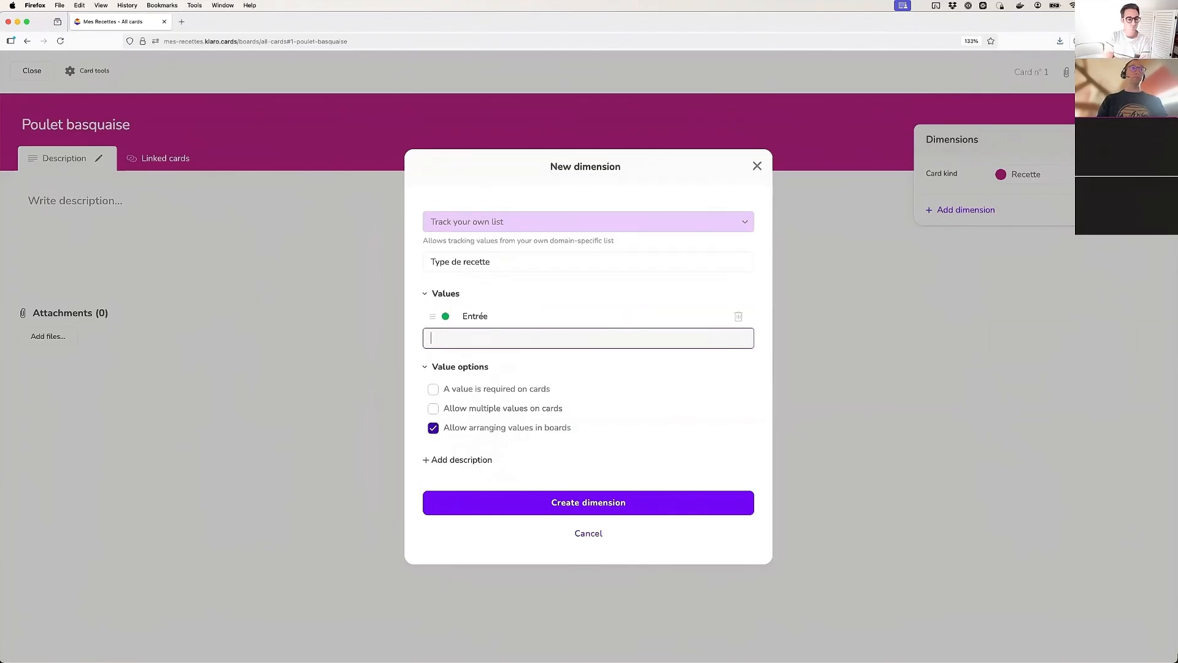
pyautogui.write('Plat')
pyautogui.press('Return')
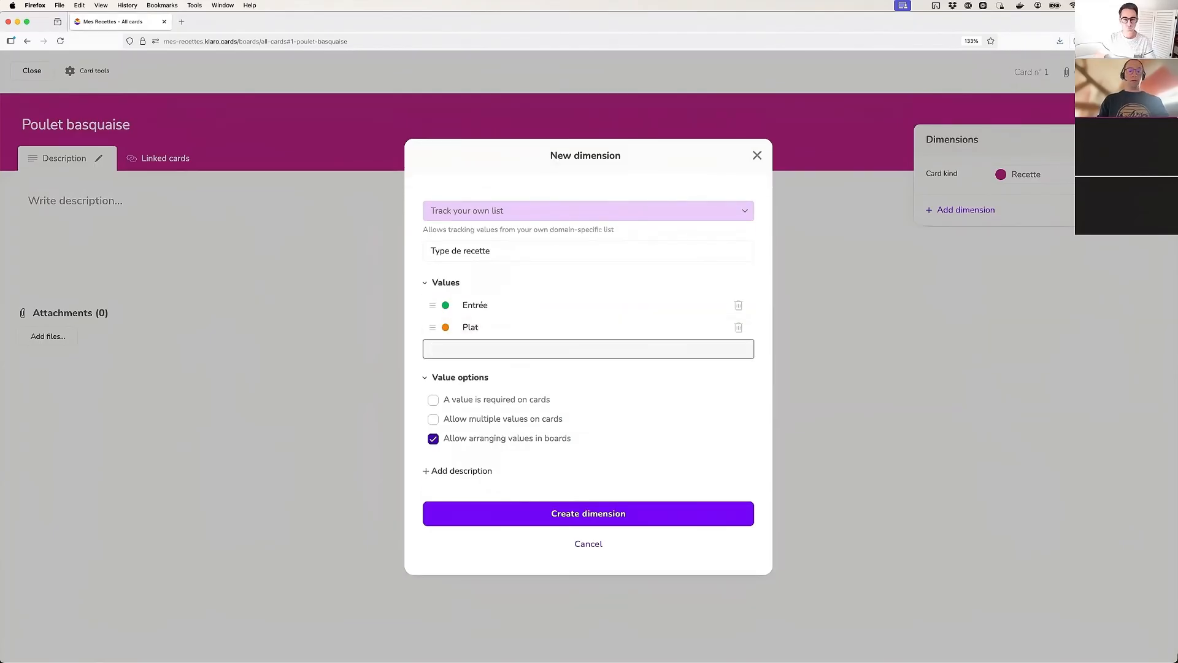
pyautogui.write('Dessert')
pyautogui.press('Return')
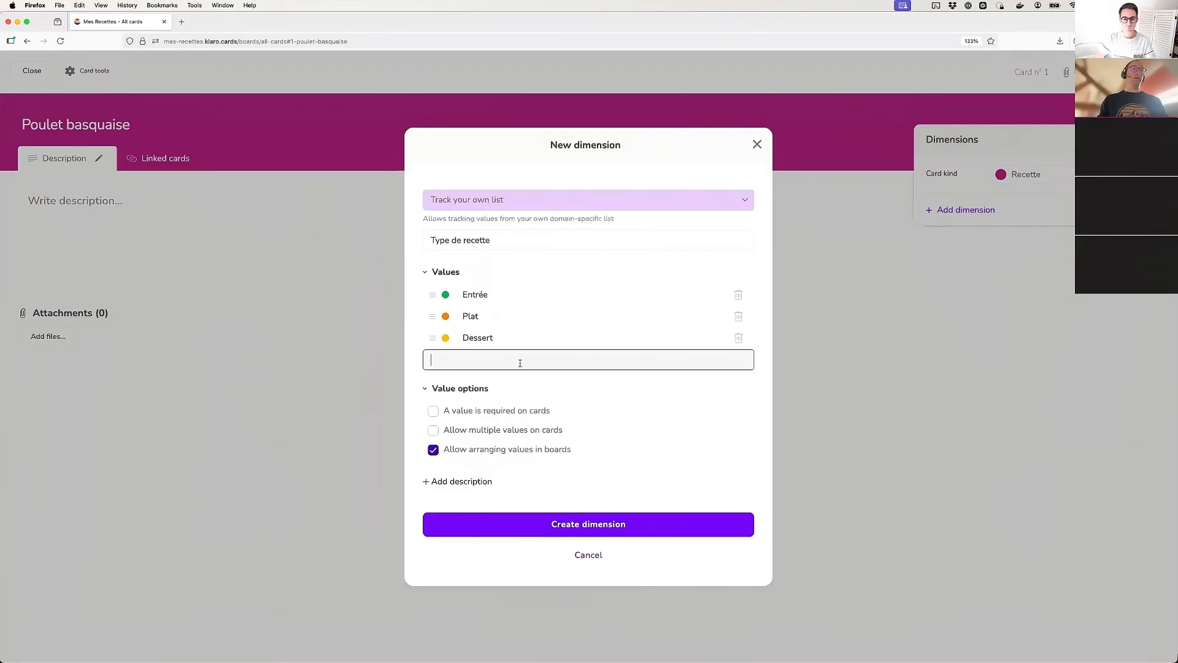
# Change the Dessert value's color to blue and create the Type de recette dimension
pyautogui.click(445, 337)
pyautogui.click(545, 331)
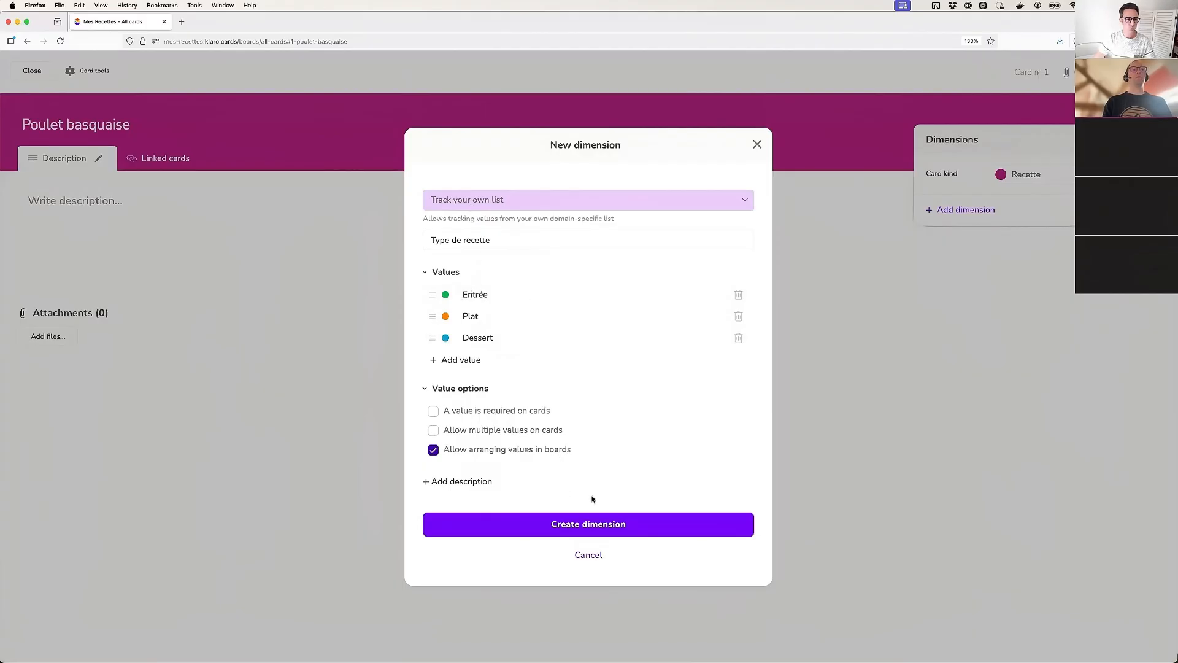
pyautogui.click(592, 526)
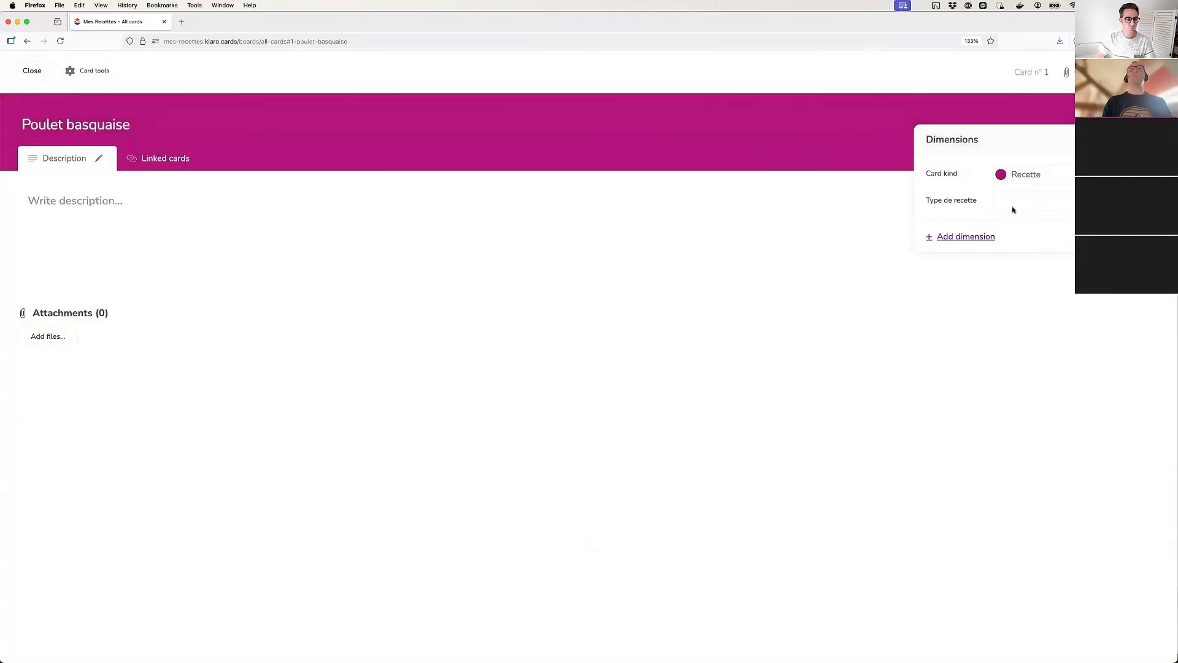
# Set the Poulet basquaise card's Type de recette to Plat, save it, and reopen the card briefly to check the value
pyautogui.click(1031, 197)
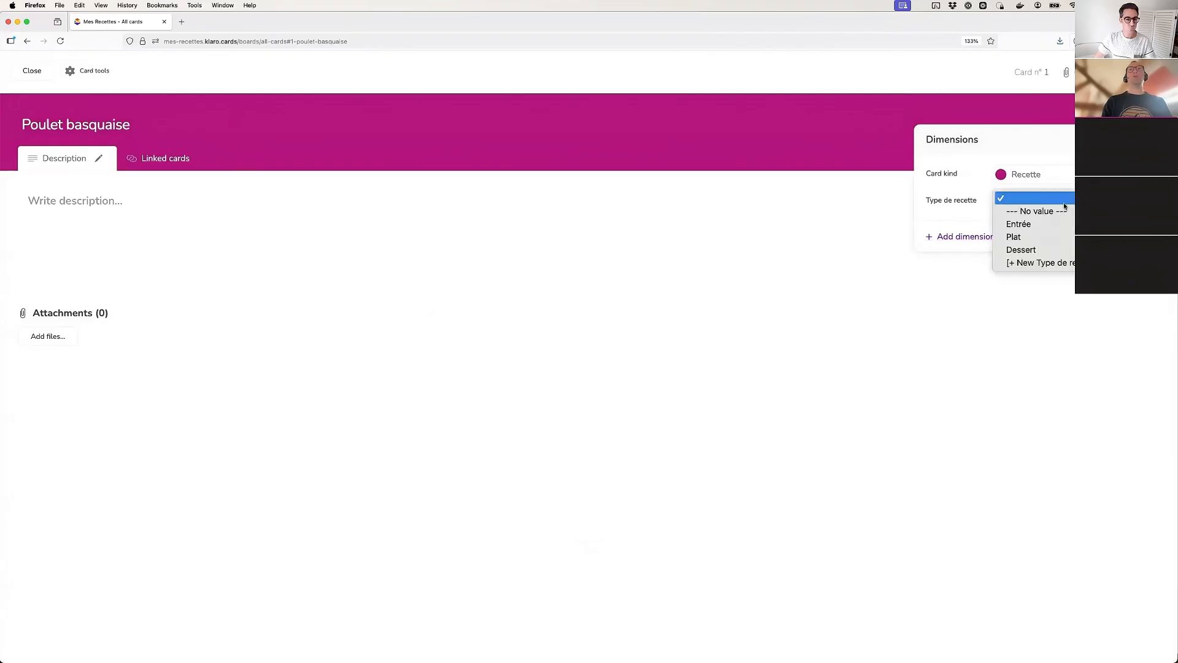
pyautogui.click(1017, 238)
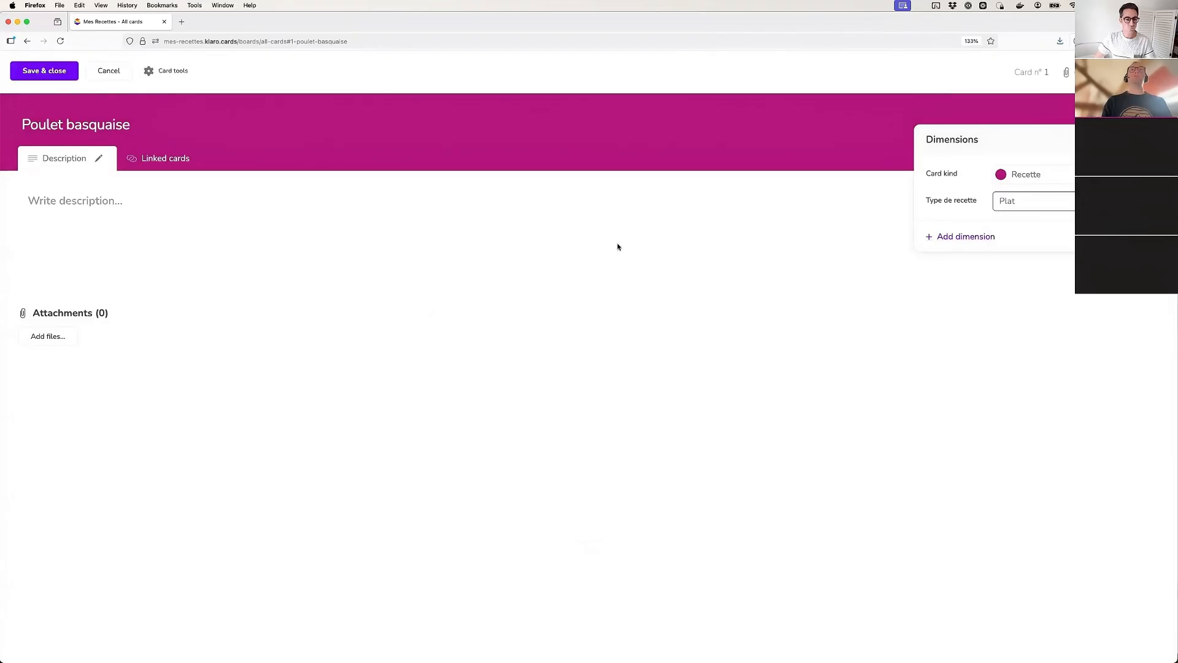
pyautogui.click(51, 74)
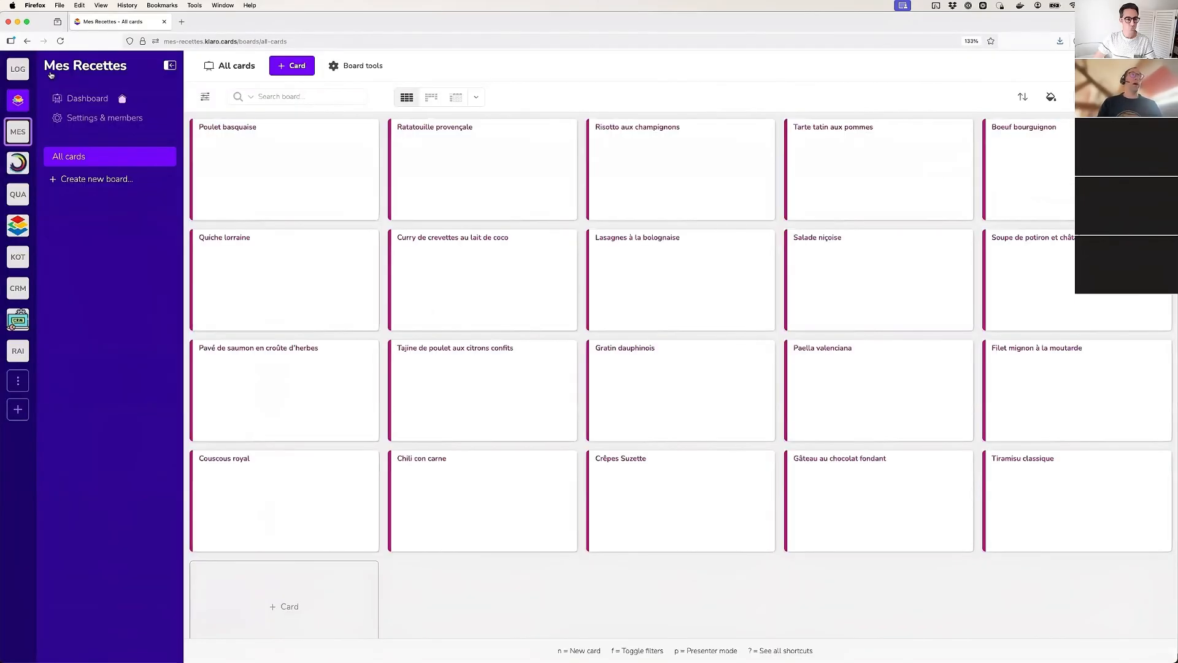
pyautogui.click(273, 171)
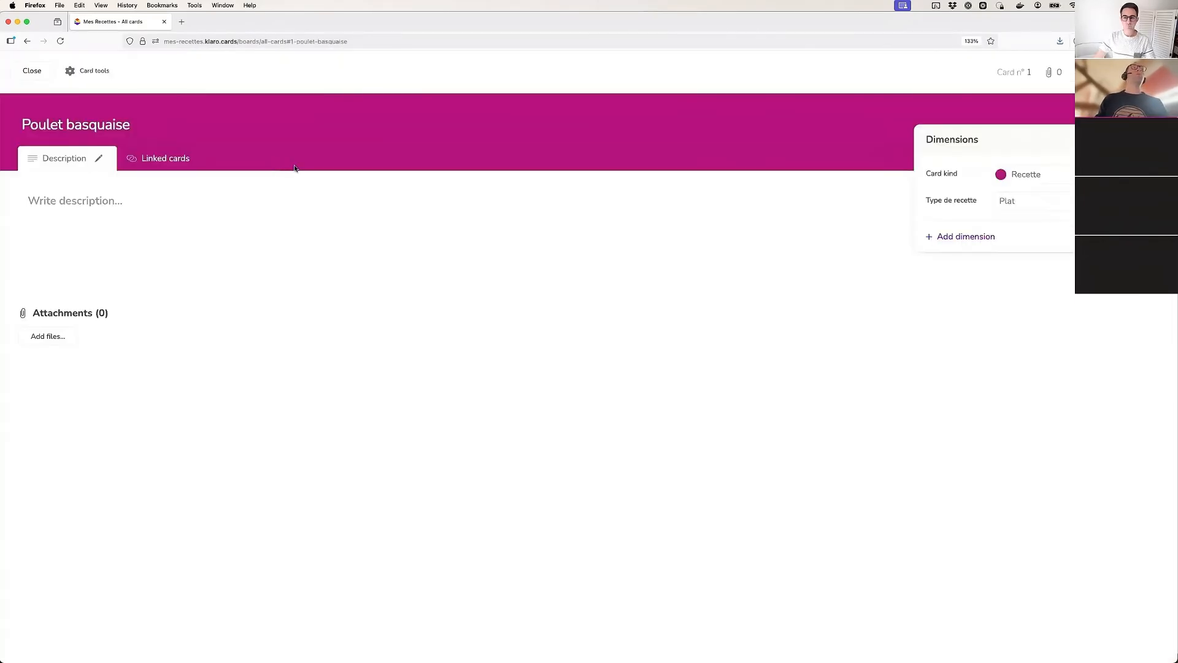
pyautogui.press('Escape')
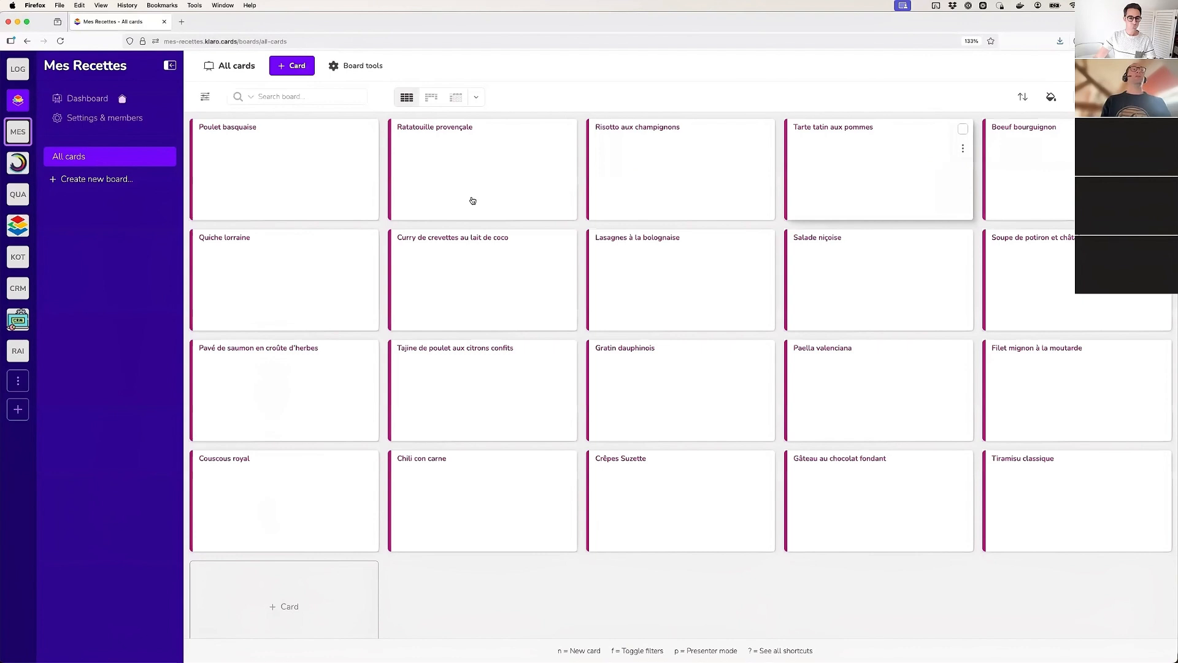
# Set the Type de recette of the Ratatouille provençale card to Plat and save the card
pyautogui.click(437, 155)
pyautogui.click(1047, 201)
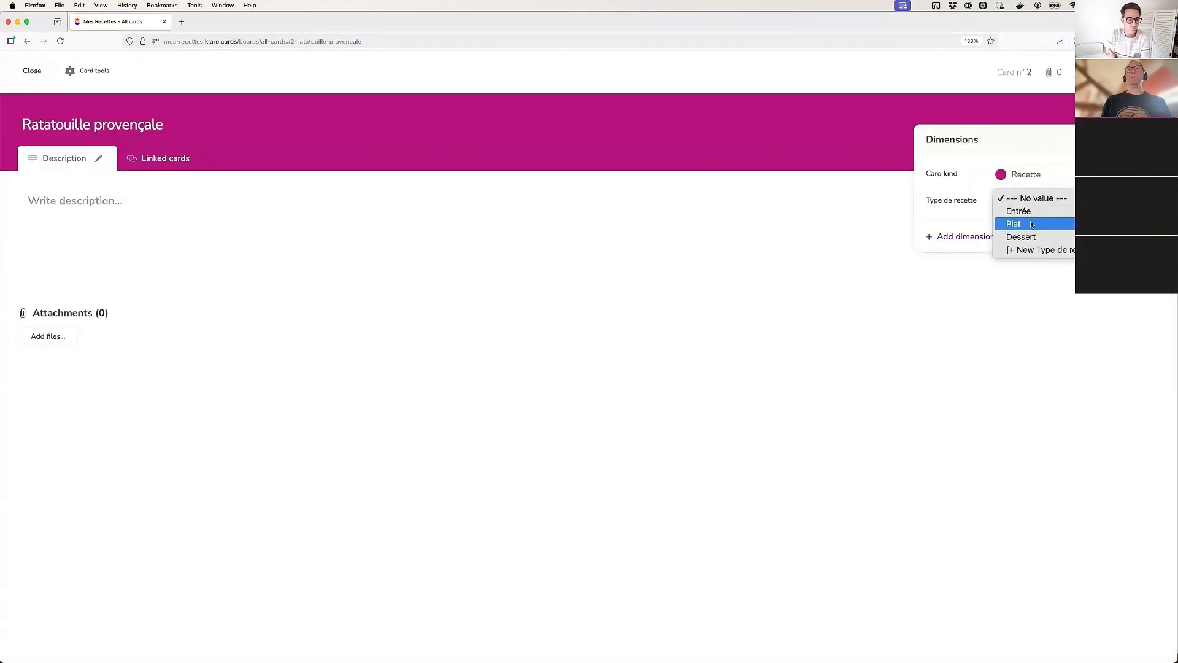
pyautogui.click(1033, 225)
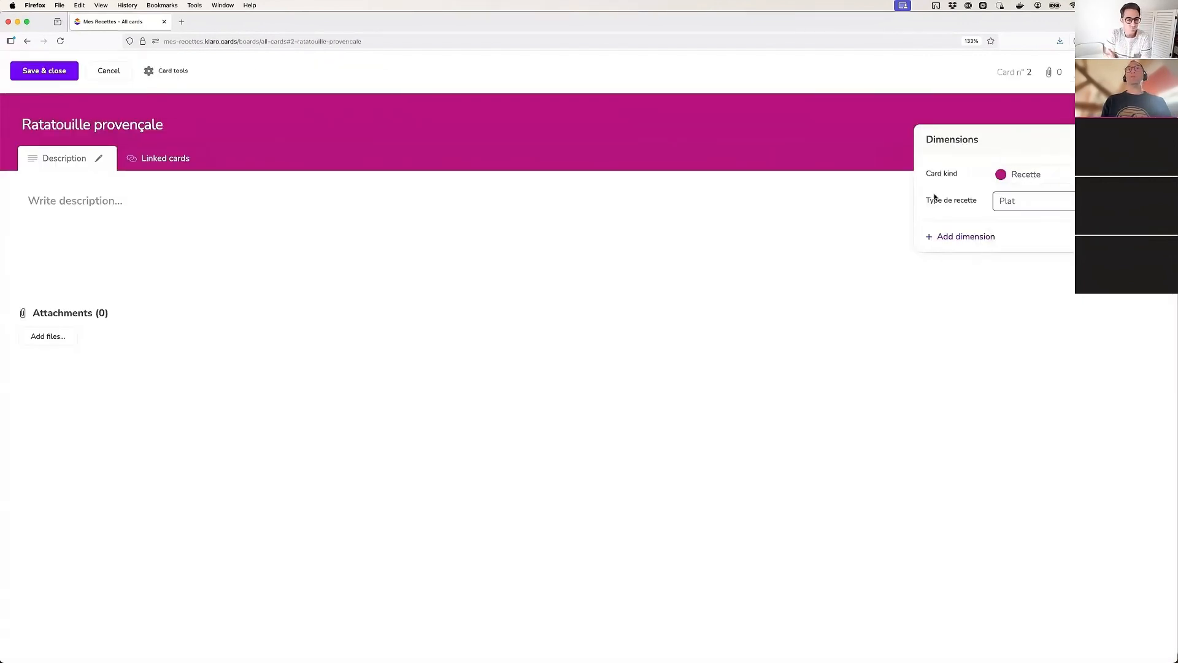
pyautogui.click(46, 71)
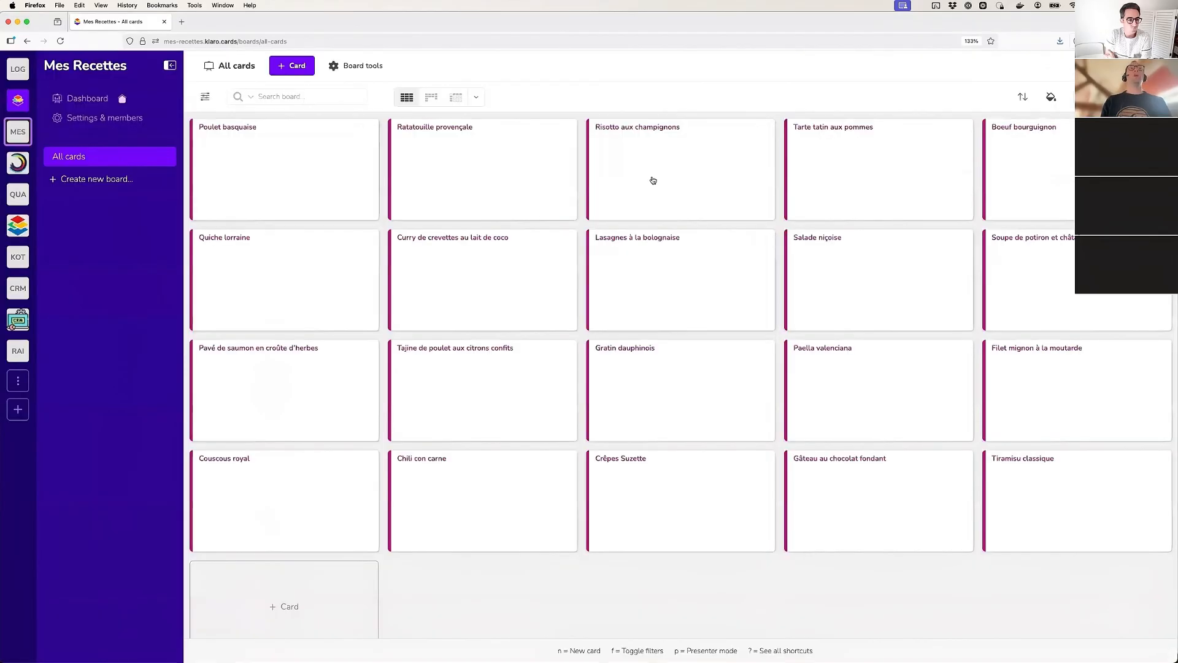
# Set the Type de recette of the Risotto aux champignons card to Plat and save the card
pyautogui.click(652, 178)
pyautogui.click(1016, 204)
pyautogui.click(1016, 224)
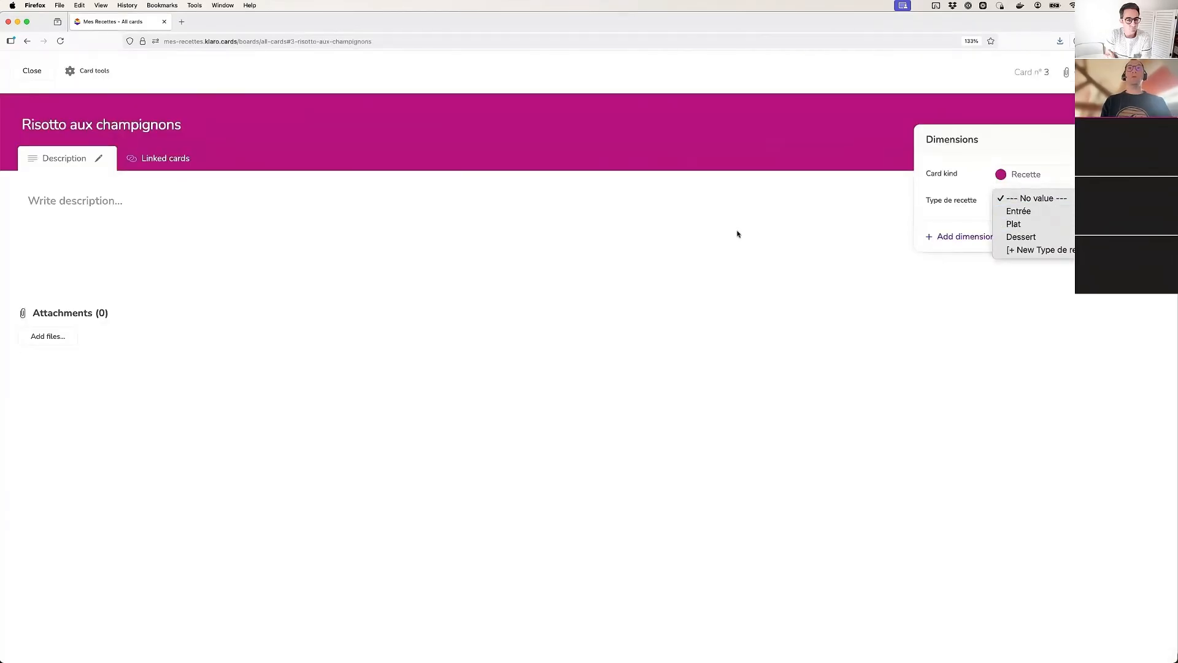
pyautogui.click(57, 71)
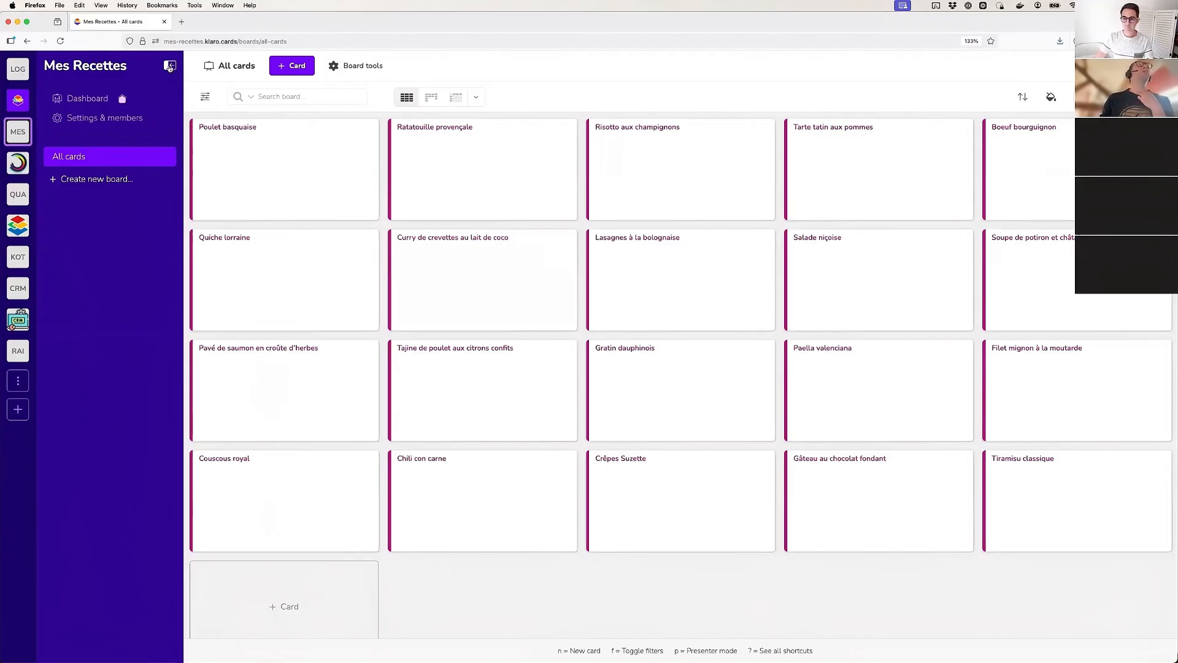
# Show the board filters, view only the cards whose Type de recette is Plat, and remove that filter
pyautogui.click(206, 99)
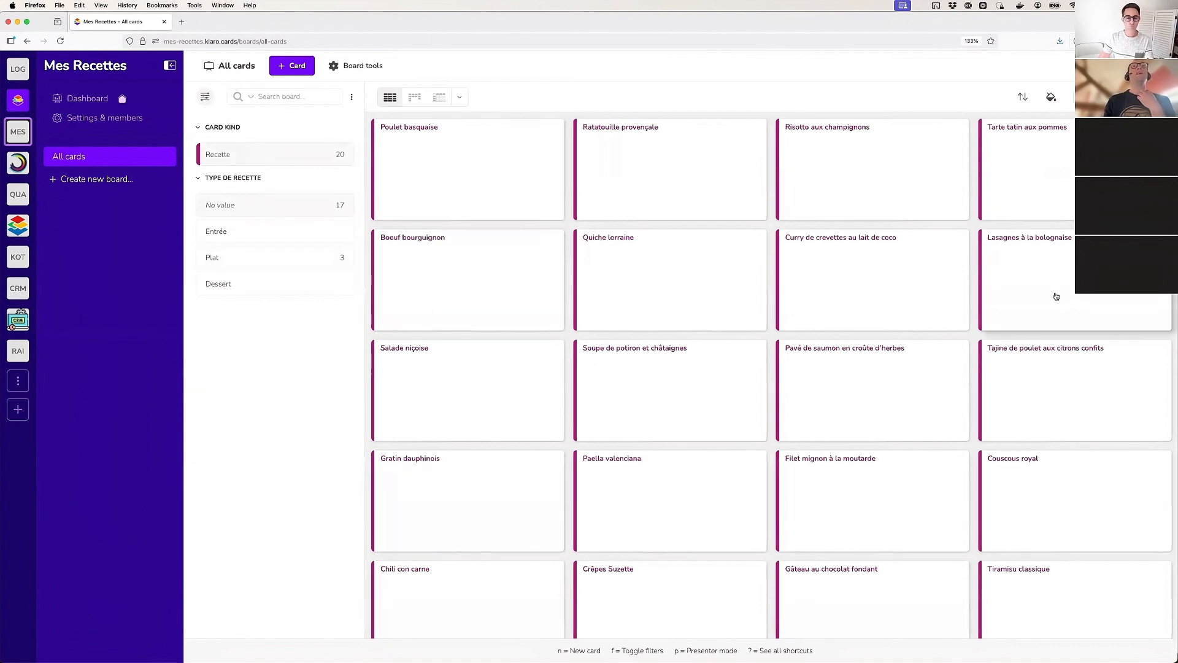
pyautogui.click(245, 163)
pyautogui.click(233, 161)
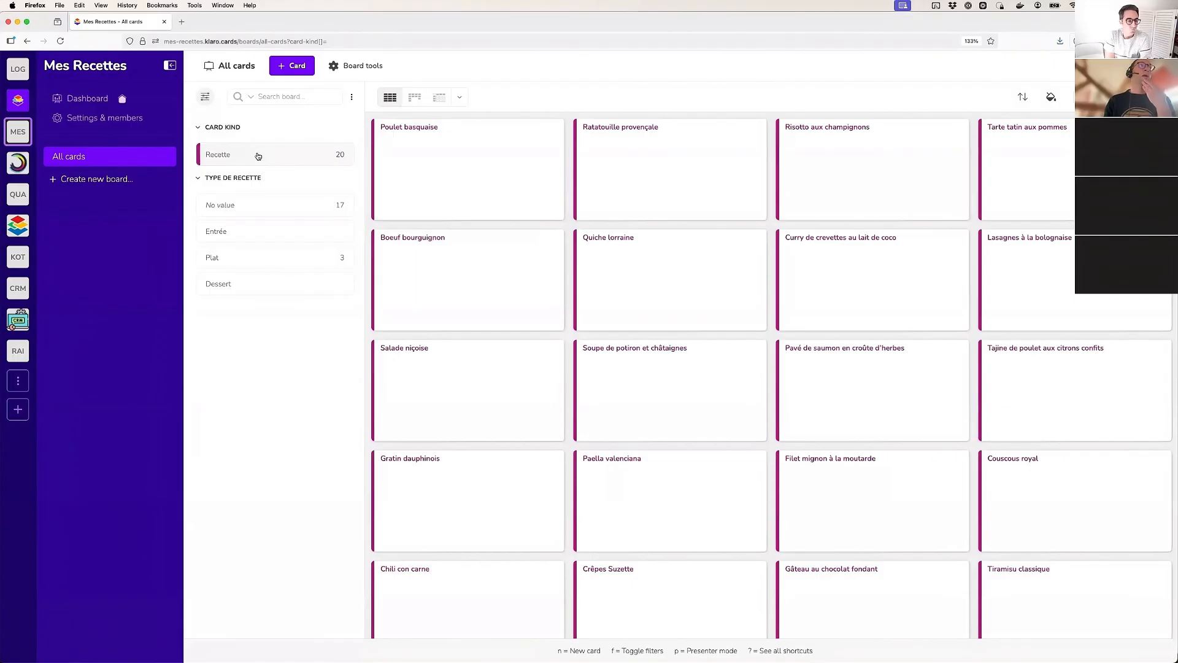
pyautogui.click(225, 257)
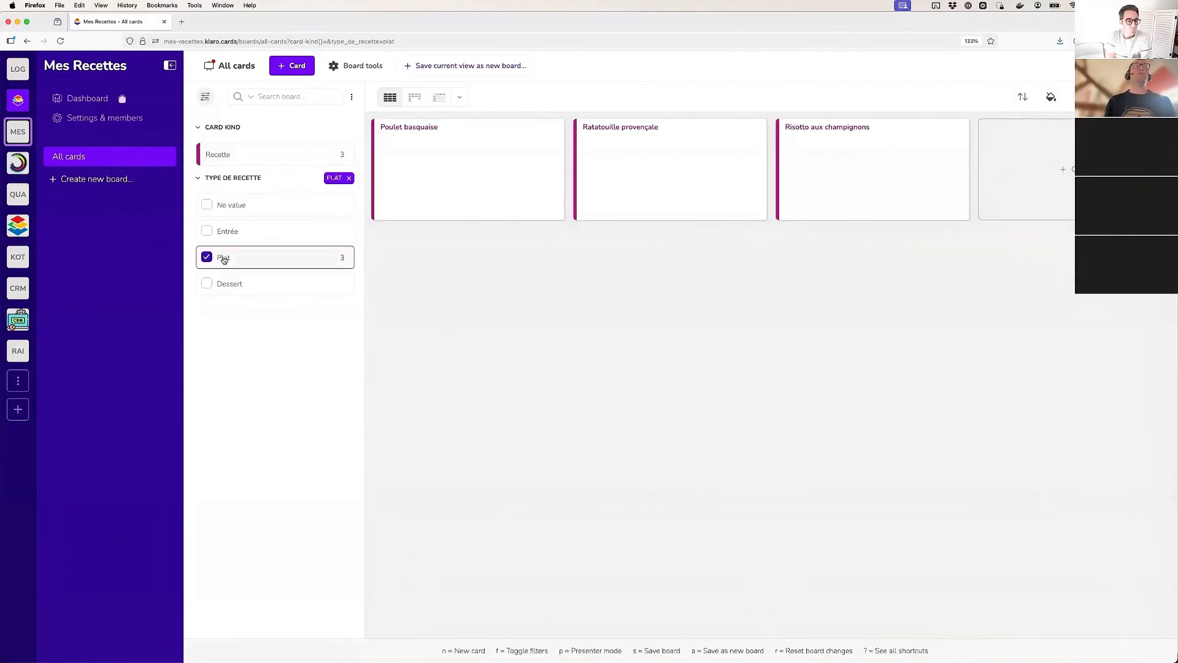
pyautogui.click(224, 260)
# Filter the board by Dessert, extend the filter to Plat and Entrée, and clear all three recipe types
pyautogui.click(223, 287)
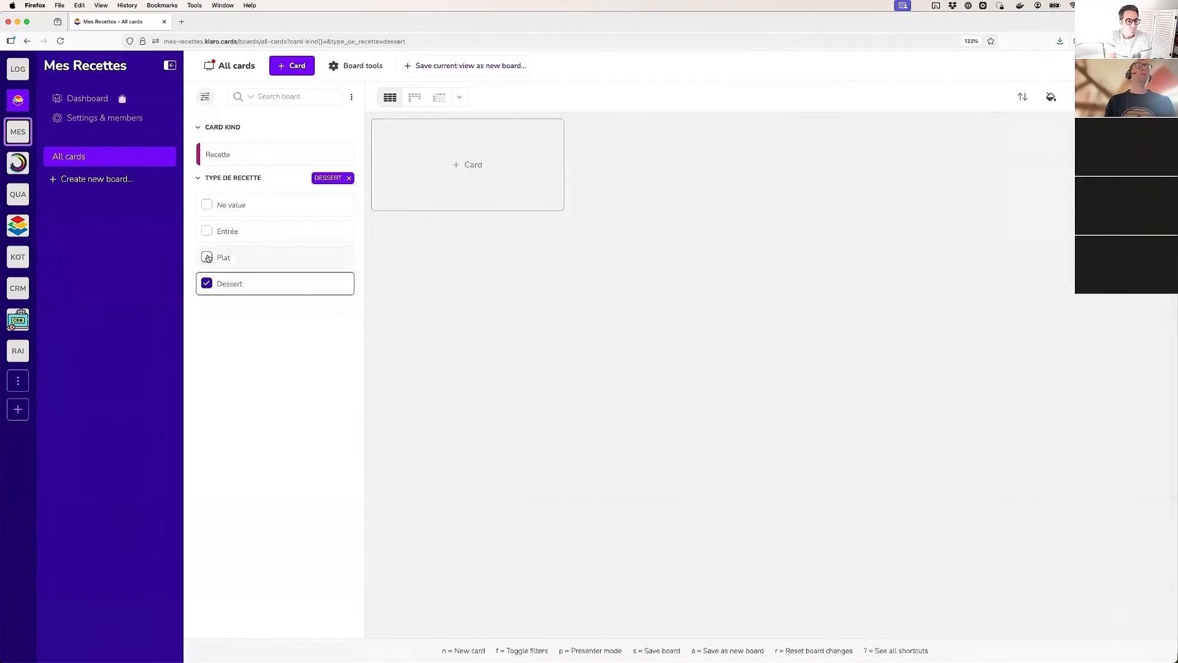
pyautogui.click(208, 258)
pyautogui.click(207, 232)
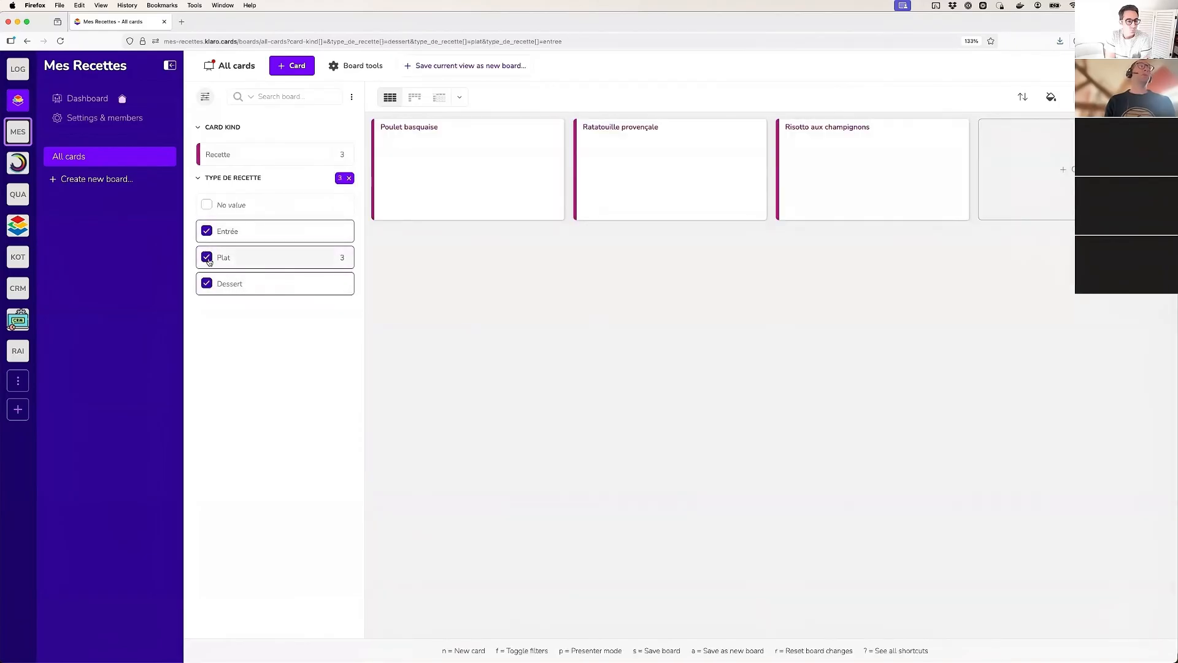
pyautogui.click(208, 258)
pyautogui.click(206, 283)
pyautogui.click(208, 232)
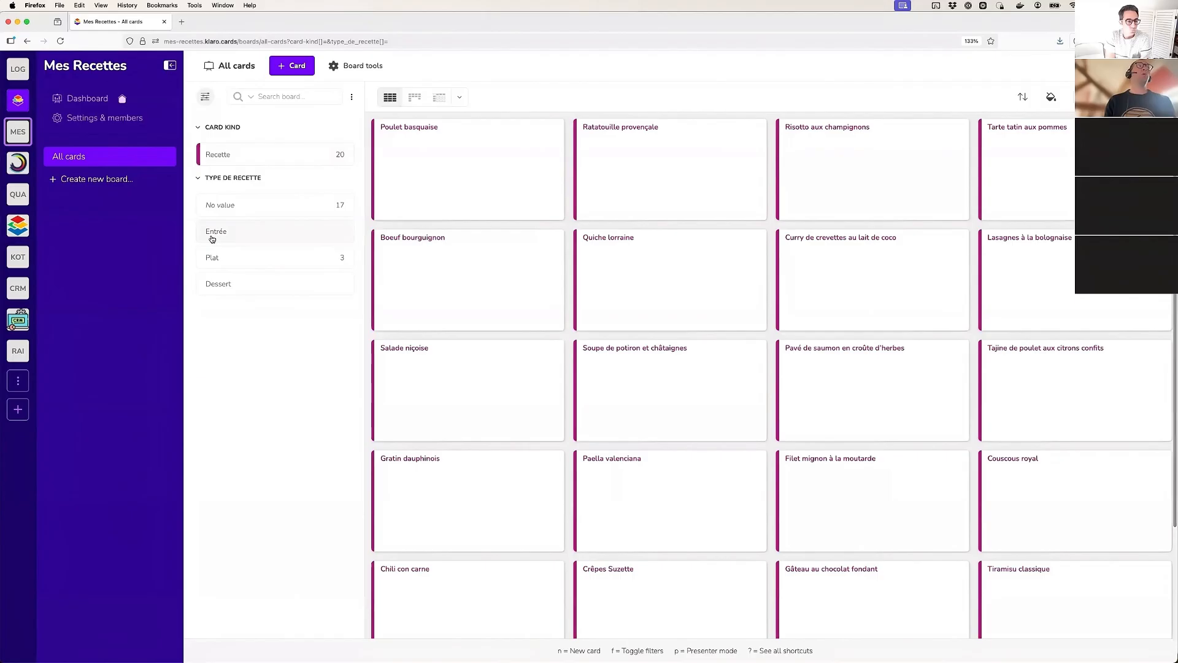
# Filter the board to cards with no Type de recette value, clear the filter, and look through the full card list
pyautogui.click(247, 212)
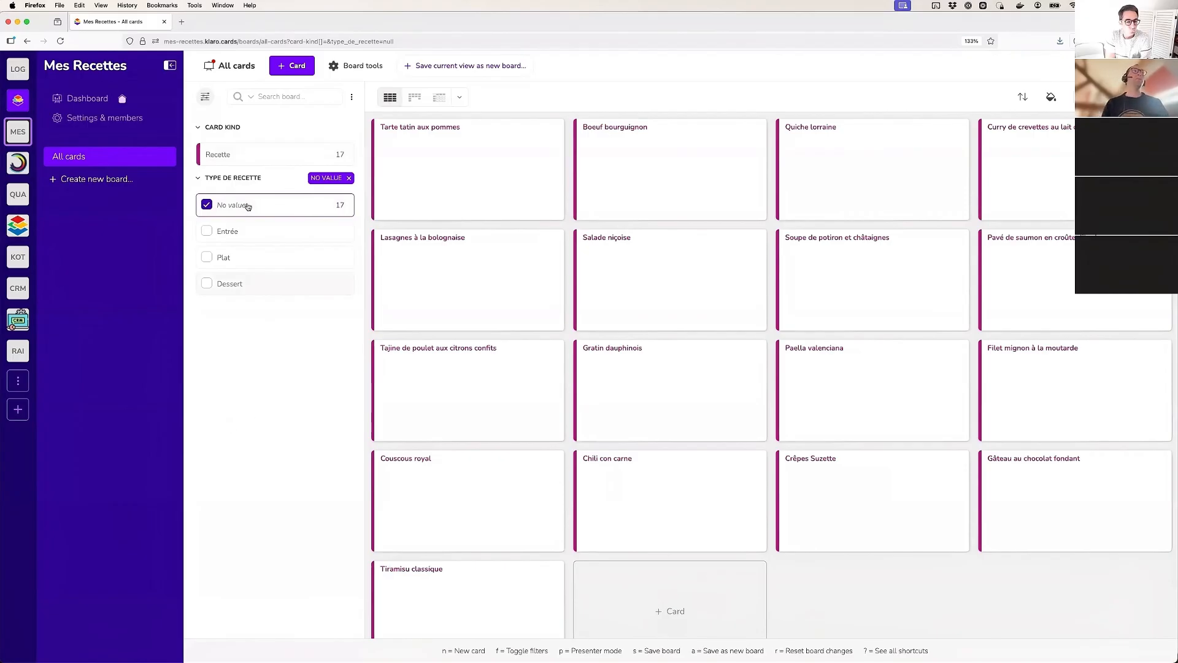
pyautogui.click(207, 206)
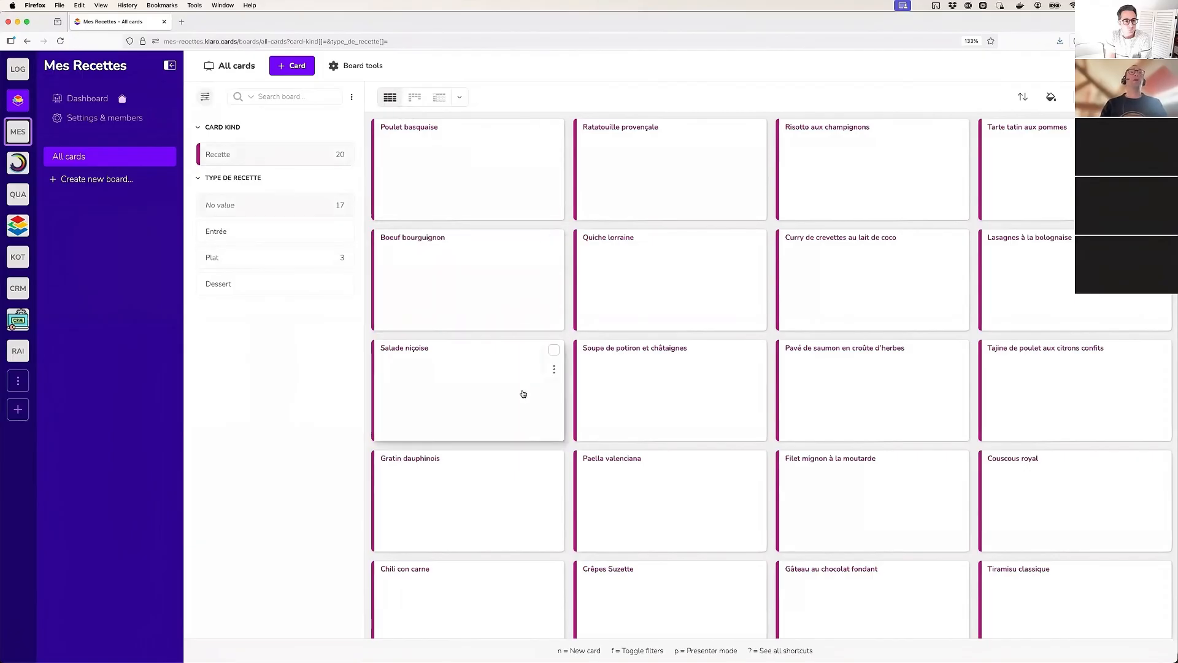
pyautogui.scroll(-2, 522, 393)
pyautogui.scroll(2, 523, 393)
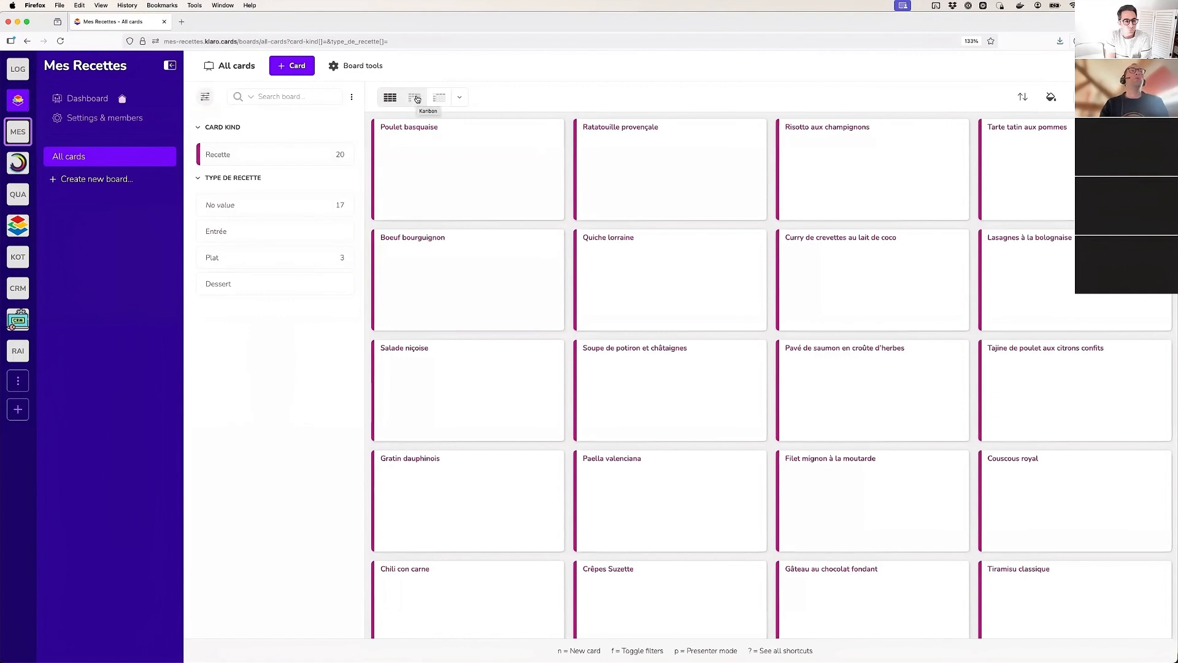
# Switch the All cards board to a Kanban view with its columns based on Type de recette
pyautogui.click(417, 99)
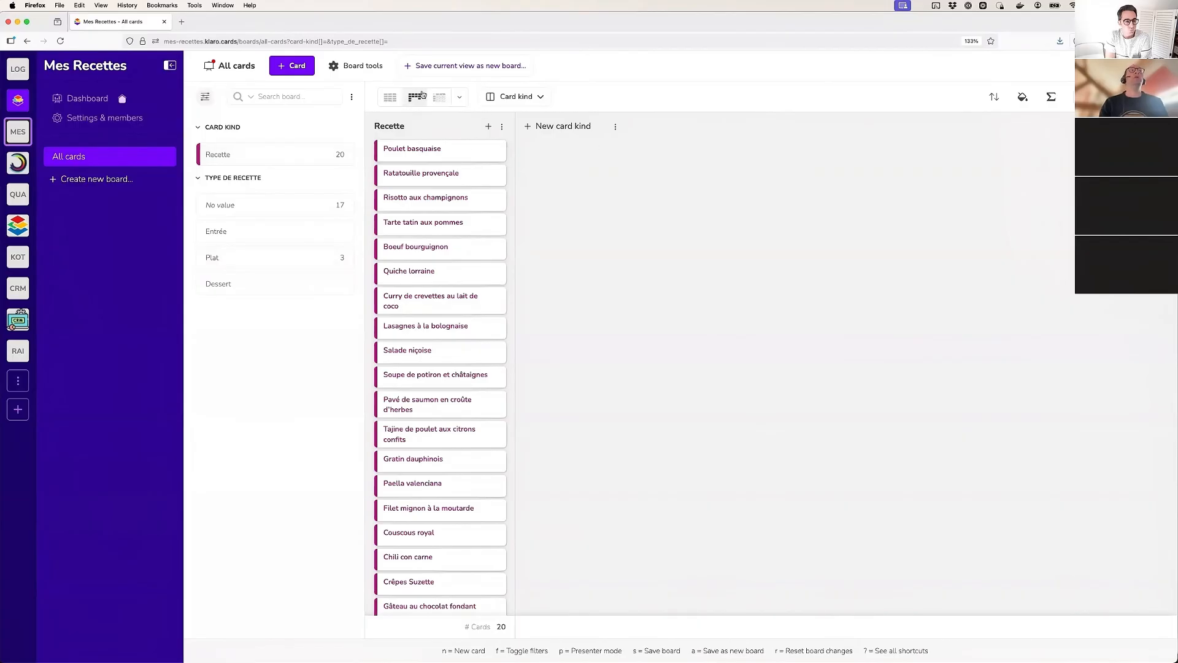
pyautogui.scroll(-2, 421, 183)
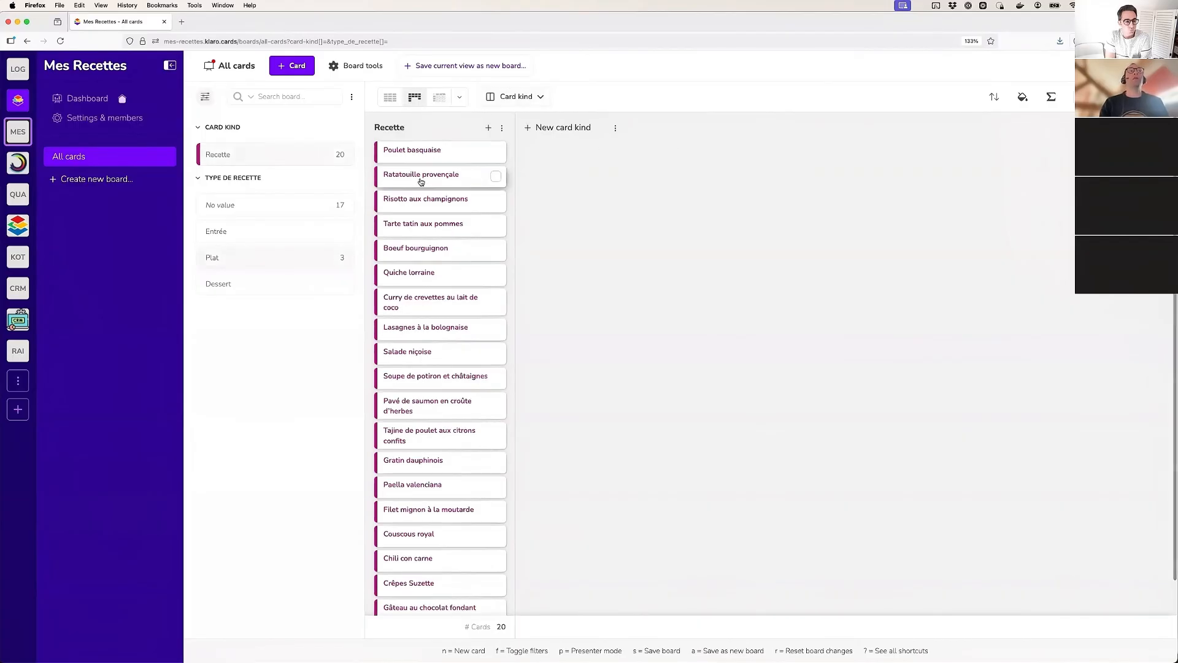
pyautogui.scroll(2, 430, 177)
pyautogui.click(519, 99)
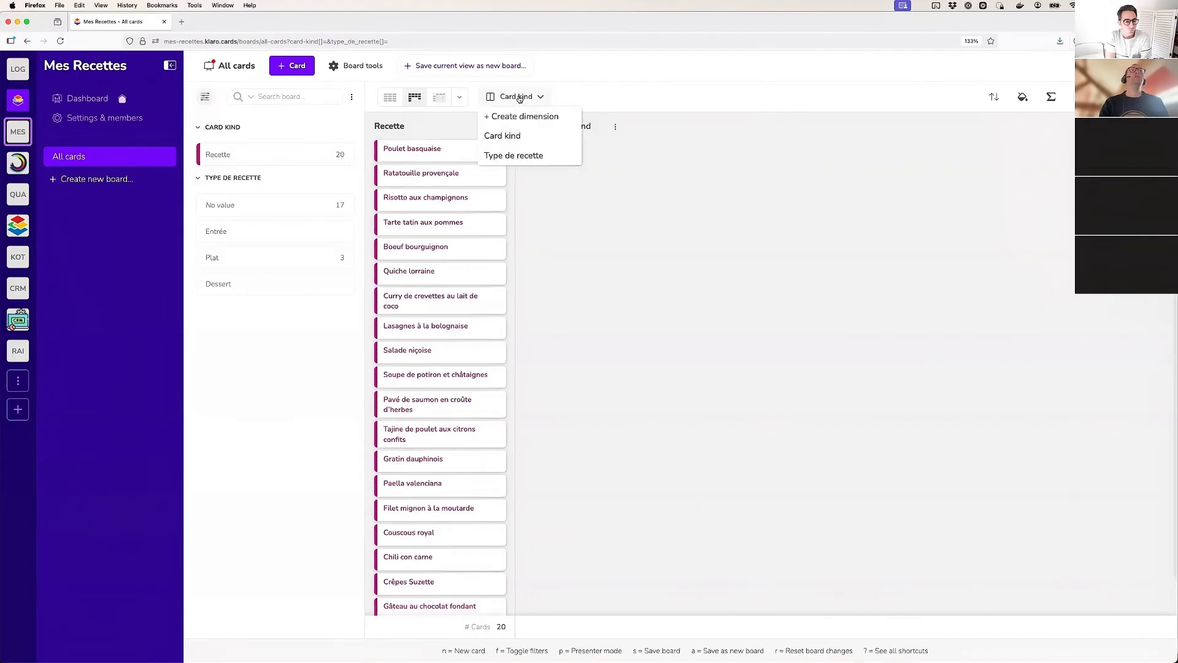
pyautogui.click(529, 157)
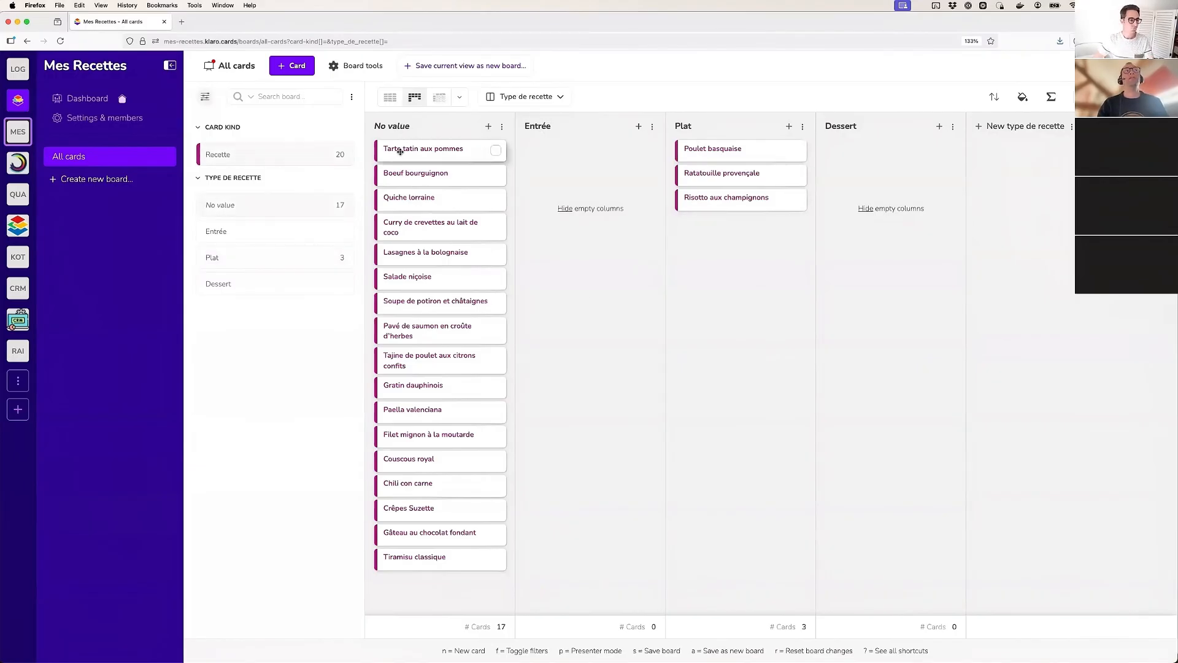
# Move the Tarte tatin aux pommes card to the Dessert column and check its Type de recette in the opened card
pyautogui.moveTo(399, 151); pyautogui.dragTo(847, 159)
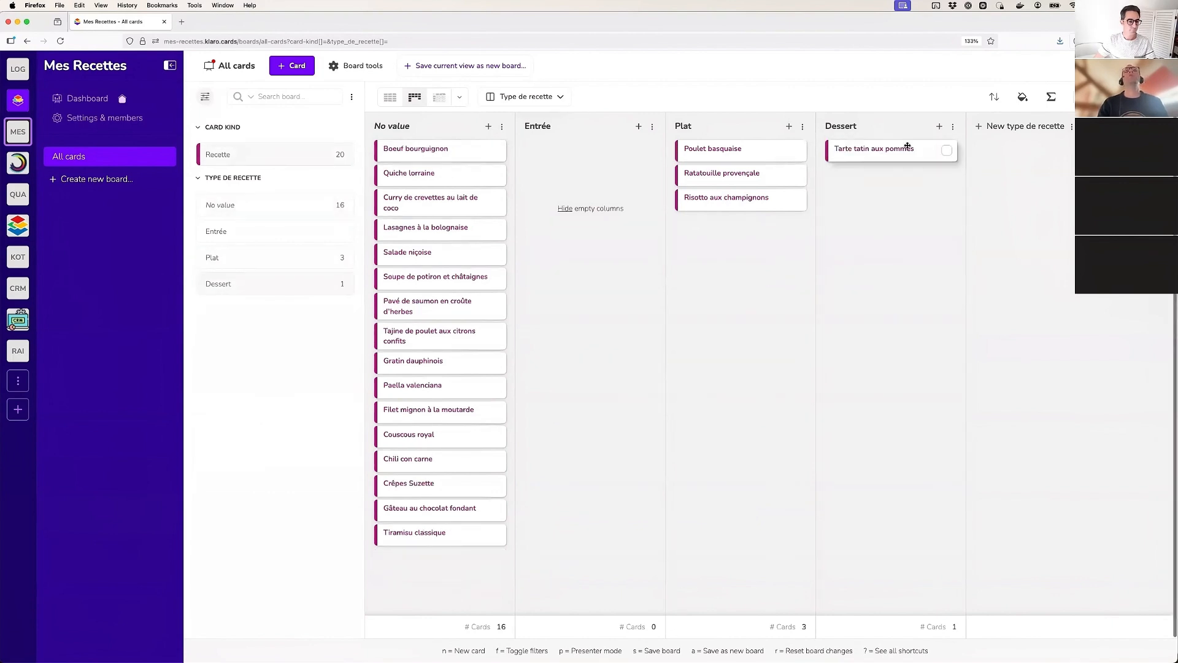
pyautogui.click(885, 158)
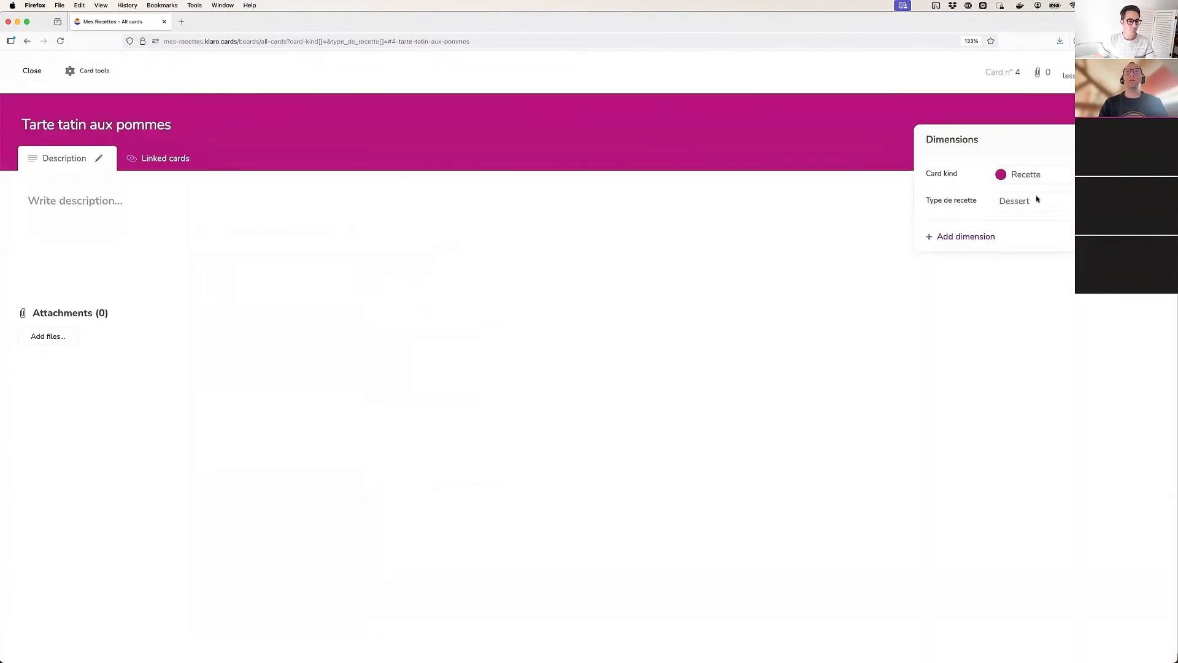
pyautogui.click(35, 73)
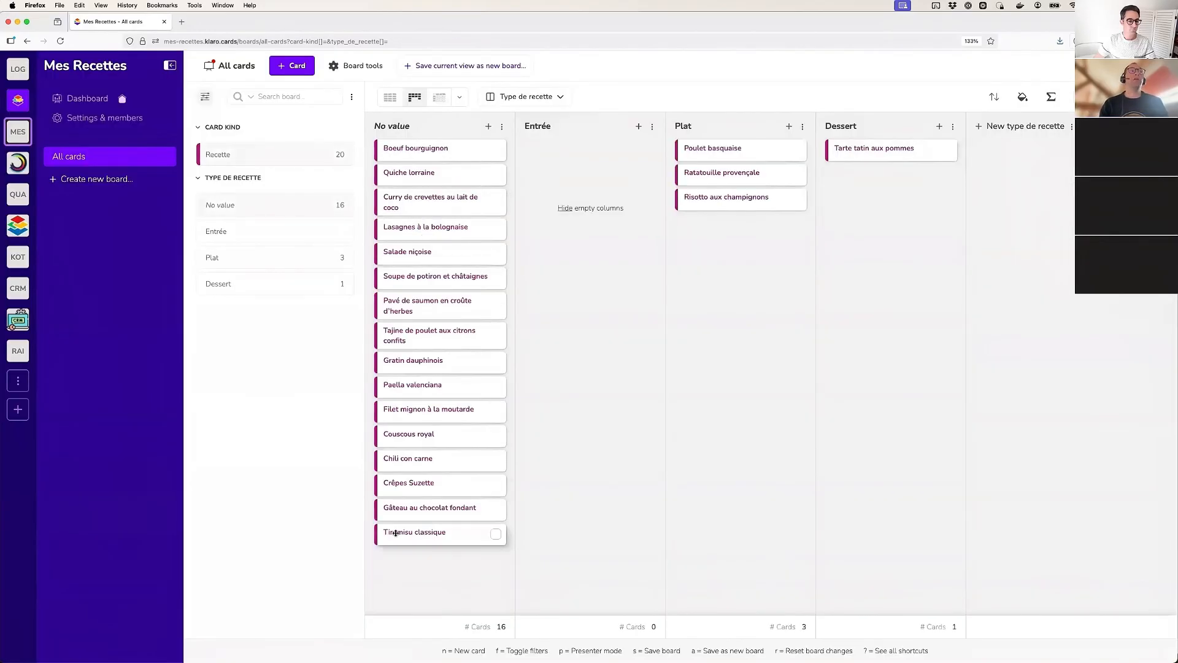
# Select the Tiramisu classique, Gâteau au chocolat fondant and Crêpes Suzette cards and move them together to the Dessert column
pyautogui.click(496, 536)
pyautogui.click(496, 509)
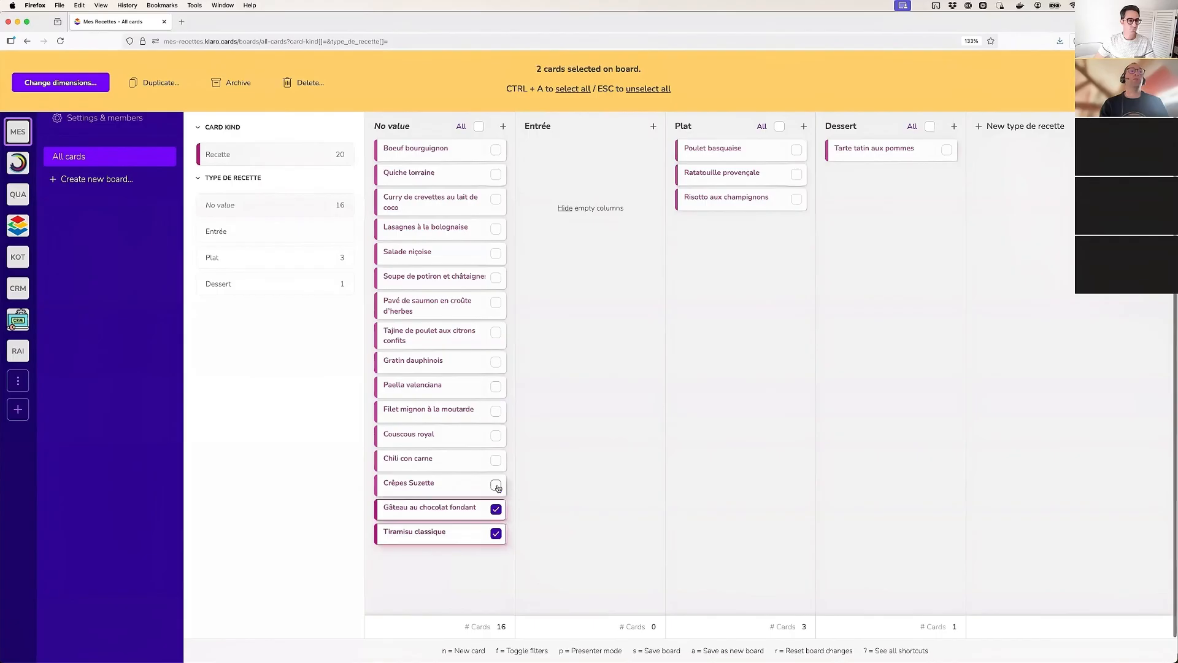
pyautogui.click(496, 485)
pyautogui.moveTo(424, 488); pyautogui.dragTo(852, 235)
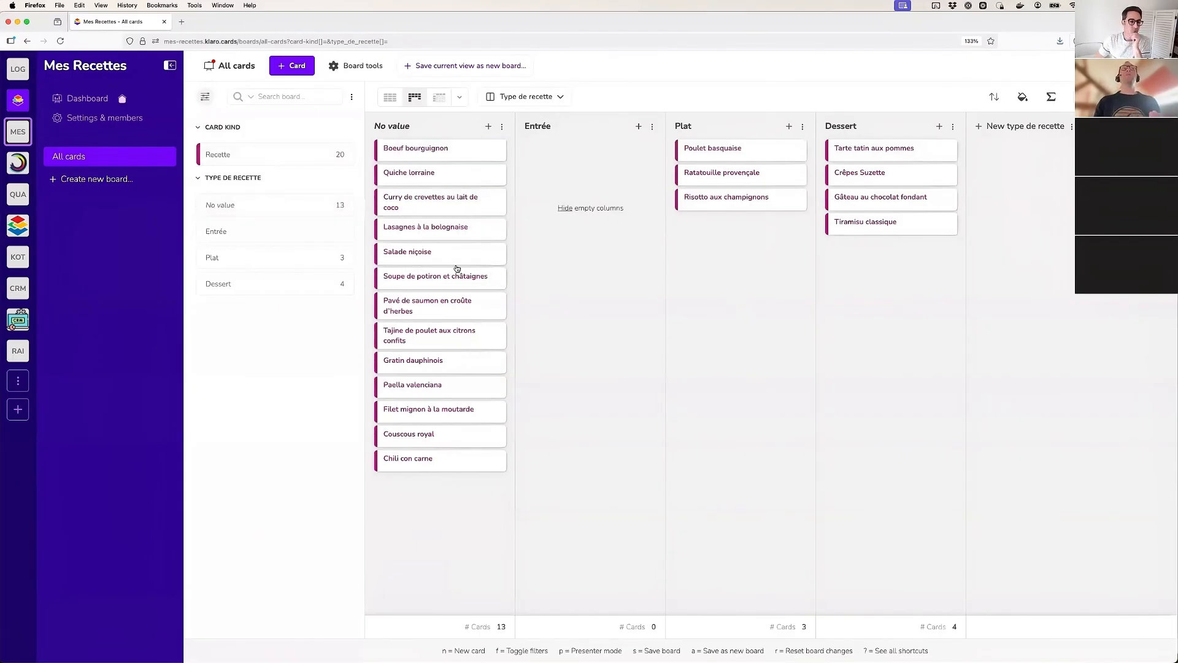
# Move the Salade niçoise and Lasagnes à la bolognaise cards from No value to the Plat column
pyautogui.moveTo(466, 252); pyautogui.dragTo(734, 243)
pyautogui.moveTo(406, 229); pyautogui.dragTo(715, 261)
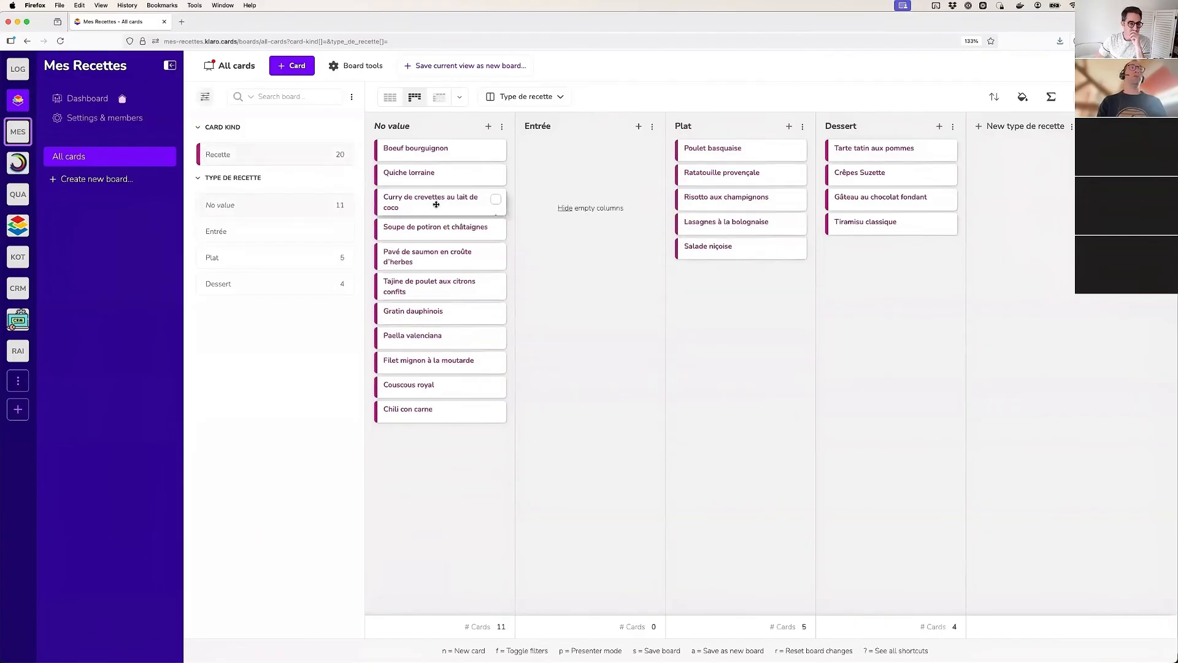
# Move the Curry de crevettes au lait de coco card to the Entrée column and the Couscous royal card to the Plat column
pyautogui.moveTo(438, 203); pyautogui.dragTo(571, 176)
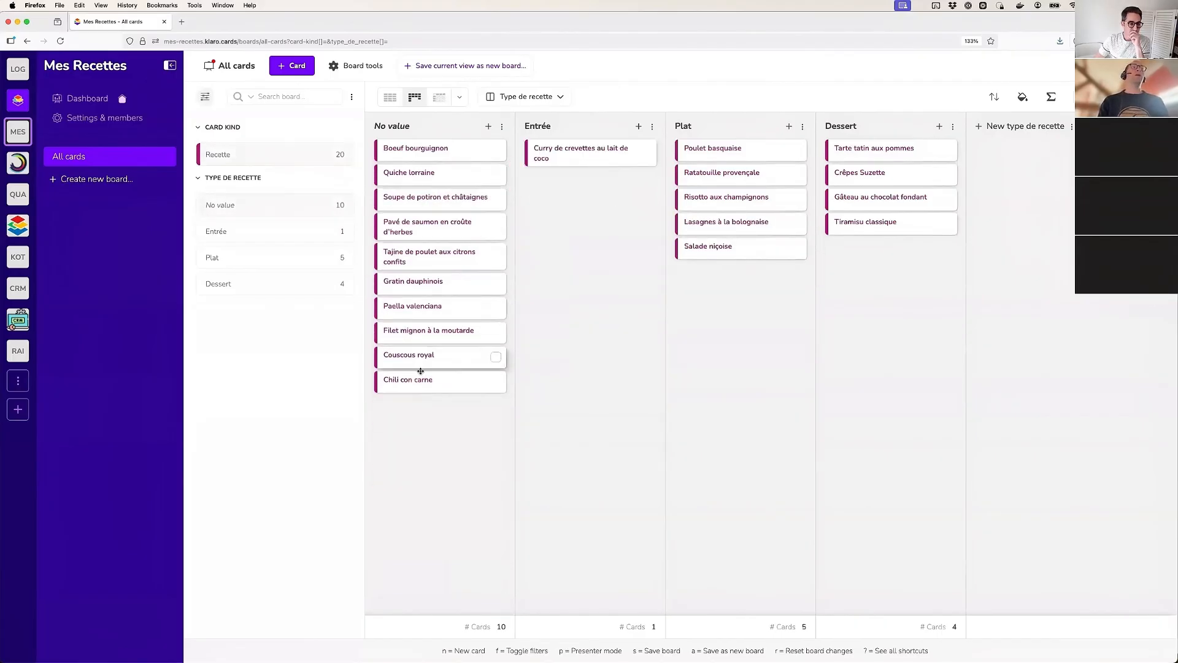
pyautogui.moveTo(411, 358); pyautogui.dragTo(717, 349)
# Select all cards remaining in the No value column and set their Type de recette to Plat in one bulk edit
pyautogui.click(502, 127)
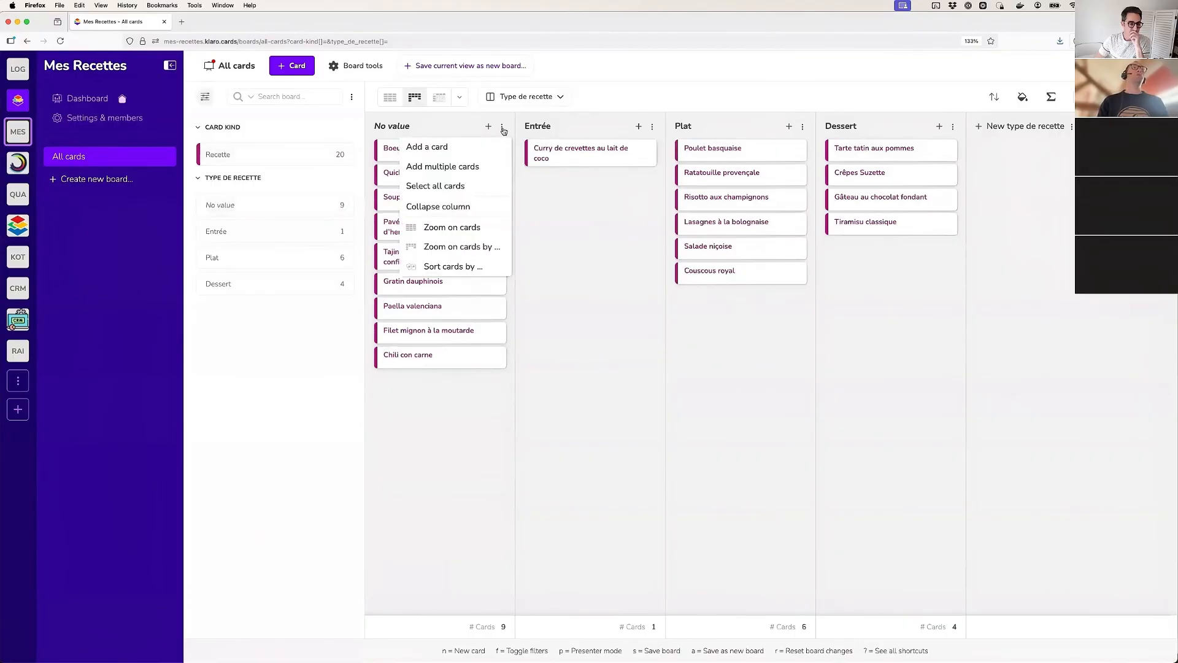
pyautogui.click(428, 187)
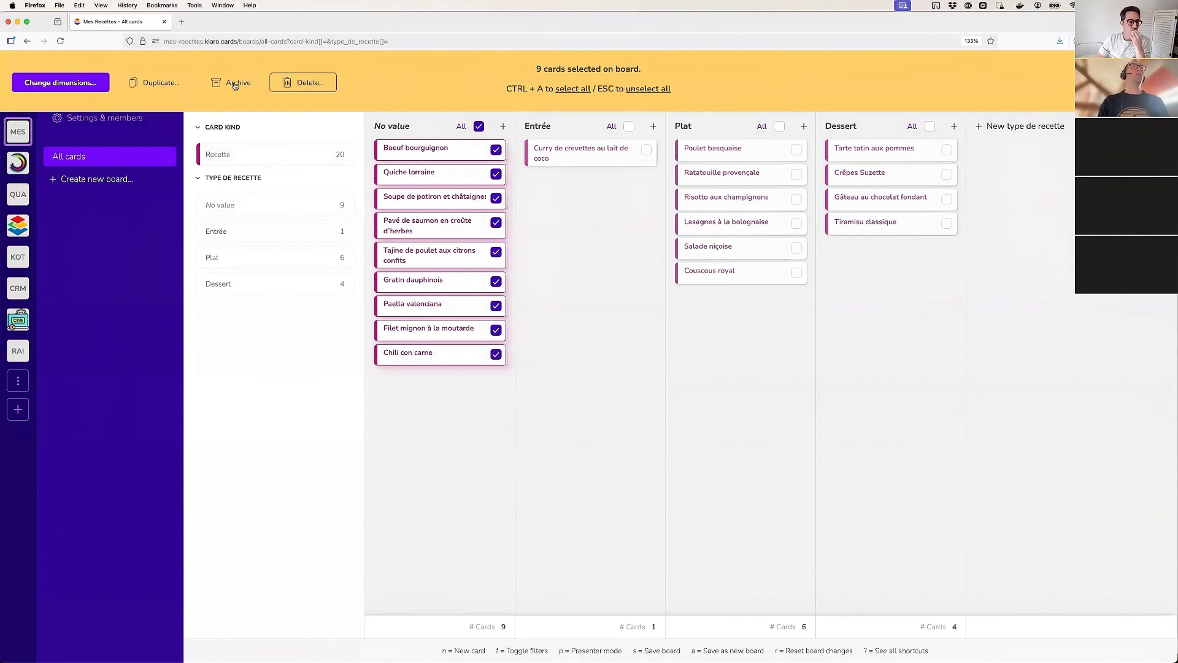
pyautogui.click(54, 83)
pyautogui.click(522, 231)
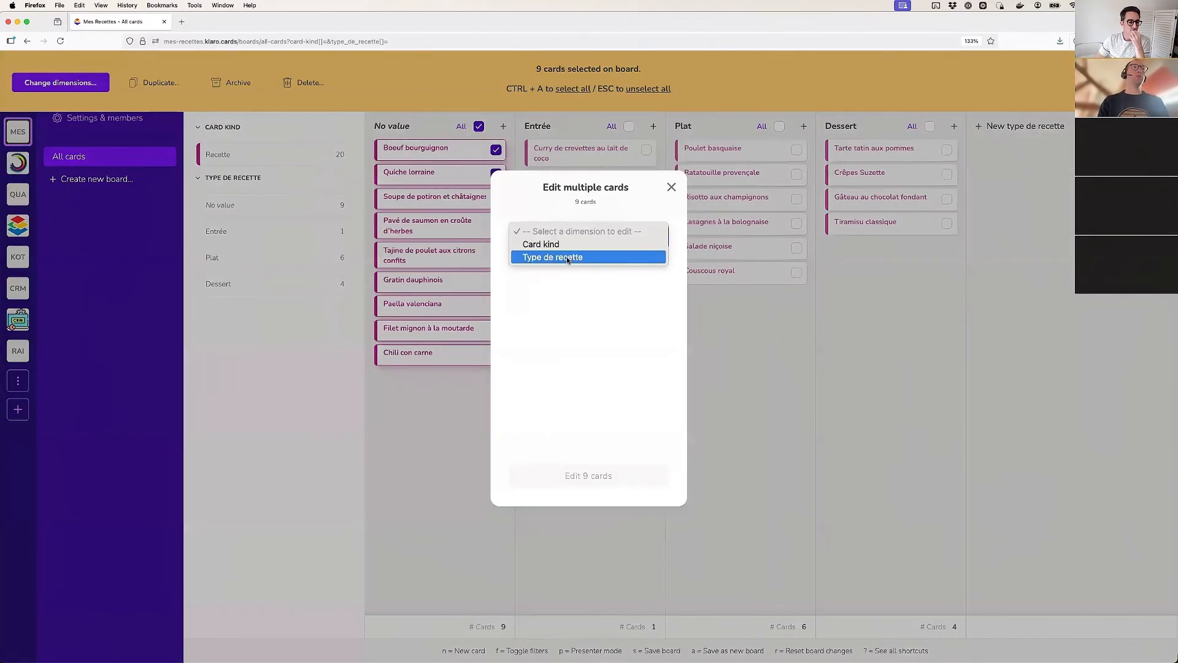
pyautogui.click(566, 256)
pyautogui.click(558, 261)
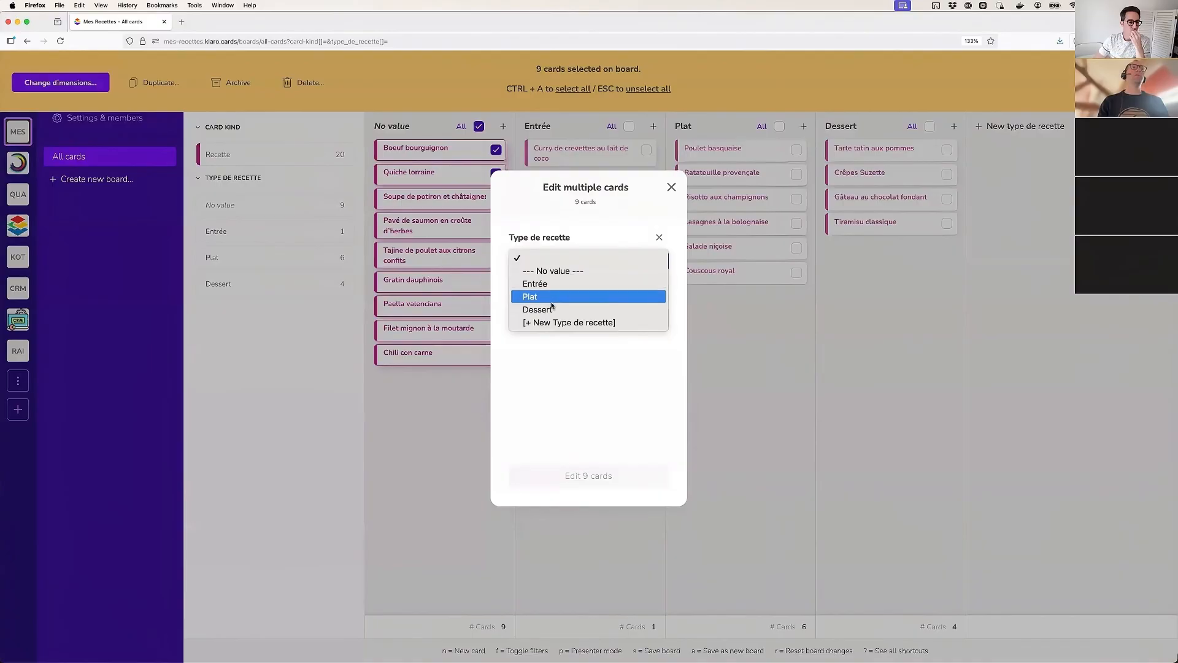
pyautogui.click(544, 298)
pyautogui.click(603, 477)
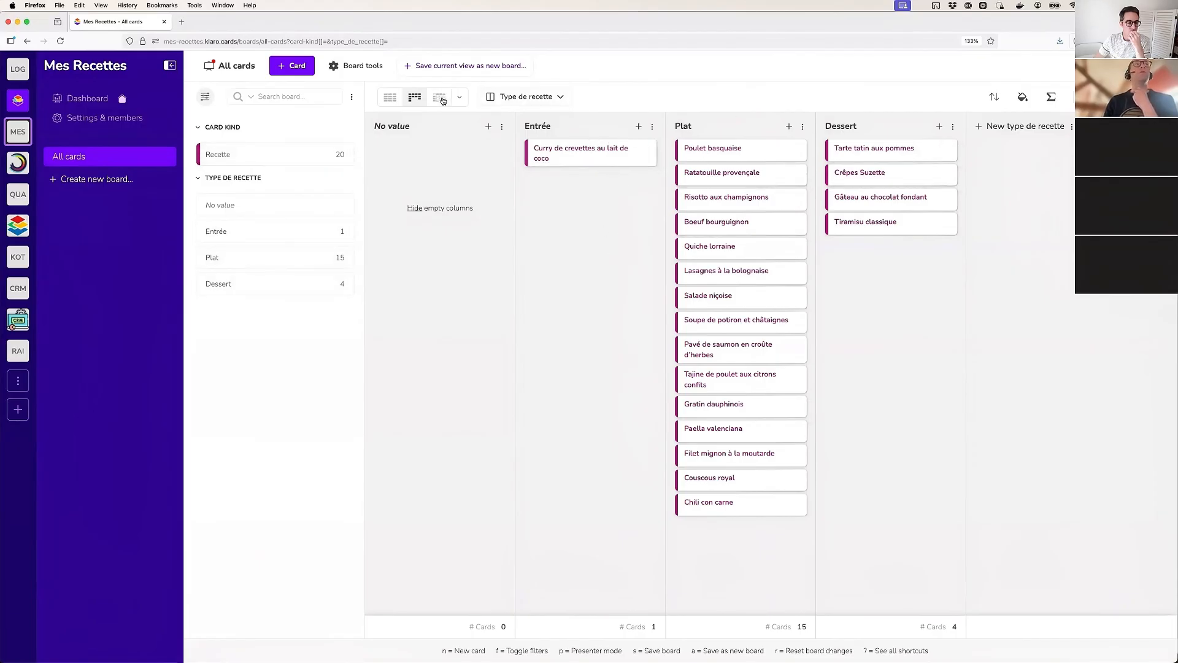
# Return the Curry de crevettes au lait de coco card to the No value column and switch the board to Casino view
pyautogui.click(461, 98)
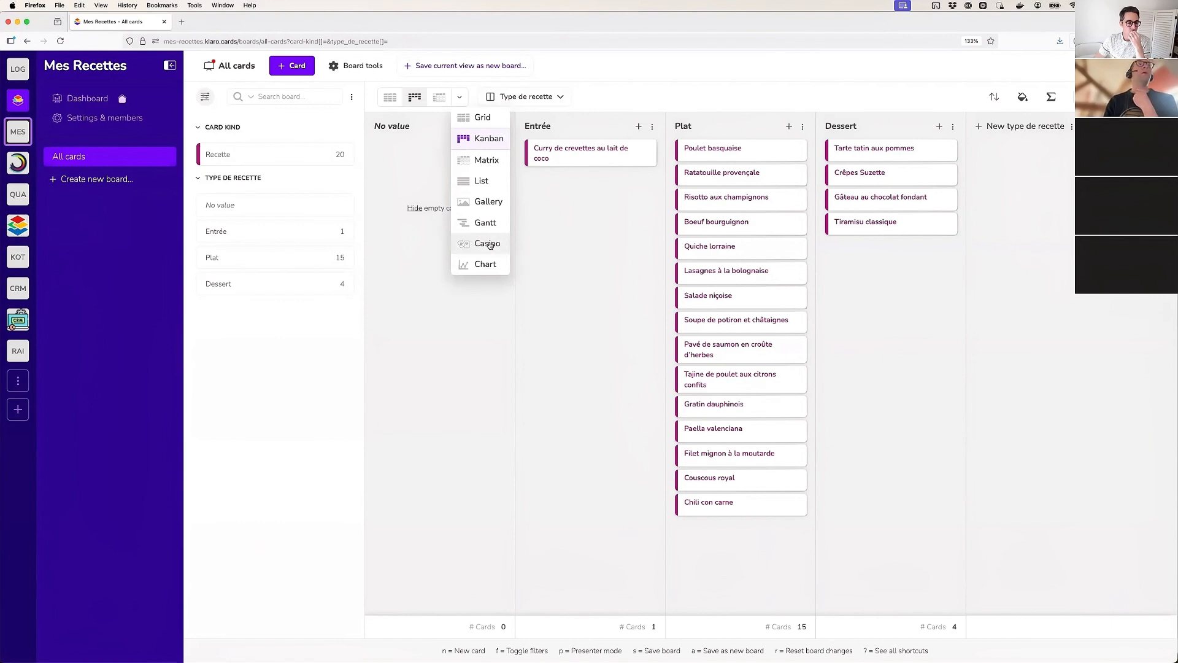
pyautogui.moveTo(551, 154); pyautogui.dragTo(434, 160)
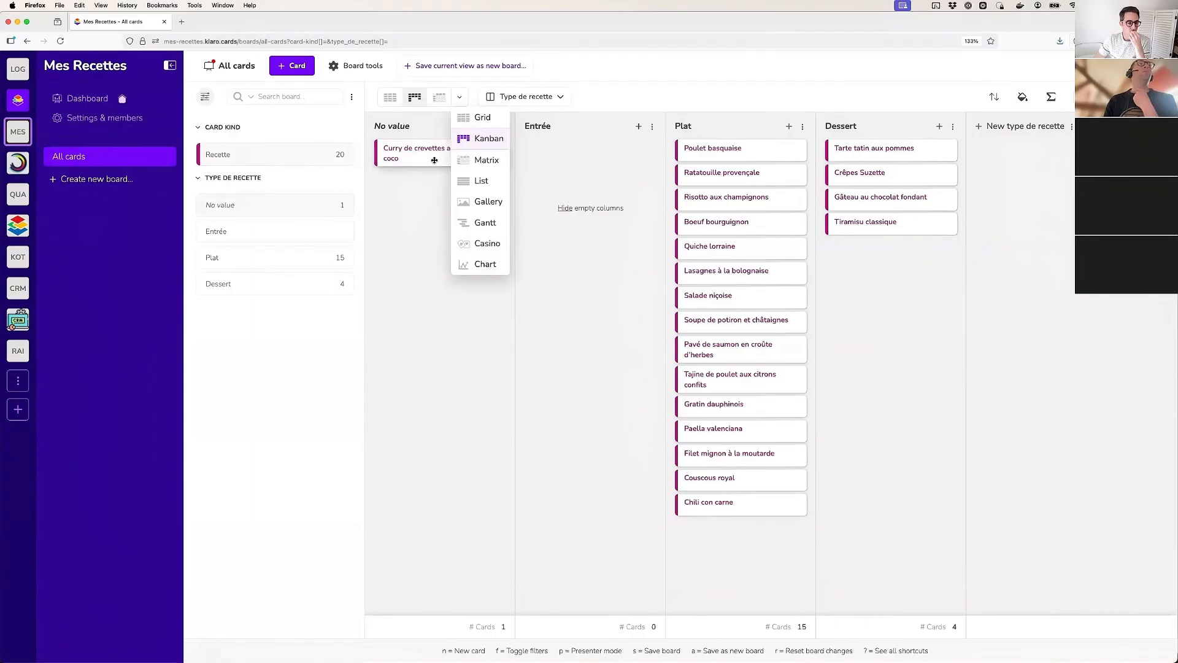
pyautogui.click(485, 245)
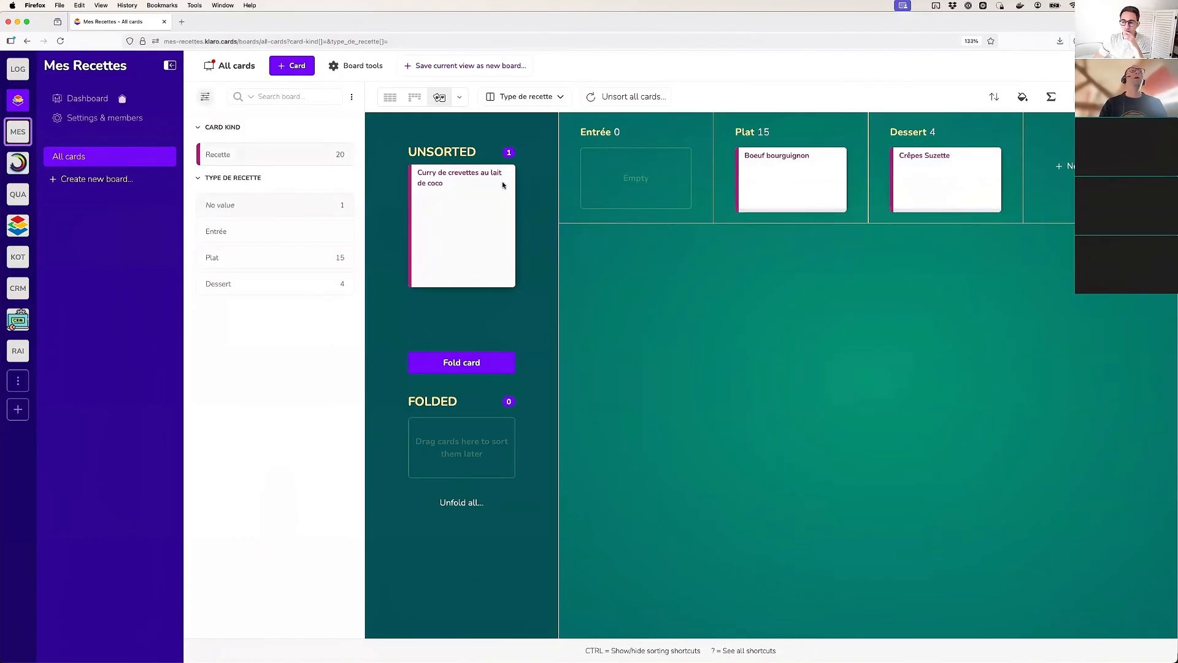
# Sort the Curry de crevettes au lait de coco card into Entrée, and unsort, fold and unfold the Boeuf bourguignon card
pyautogui.moveTo(467, 201); pyautogui.dragTo(651, 179)
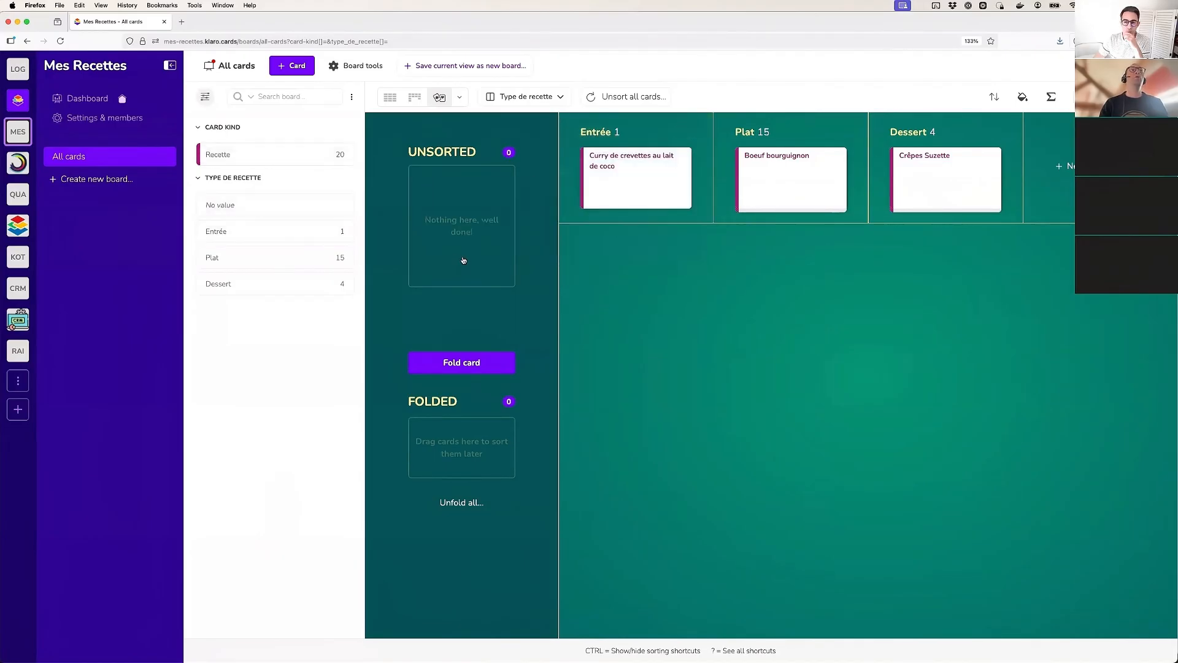
pyautogui.moveTo(791, 181); pyautogui.dragTo(459, 281)
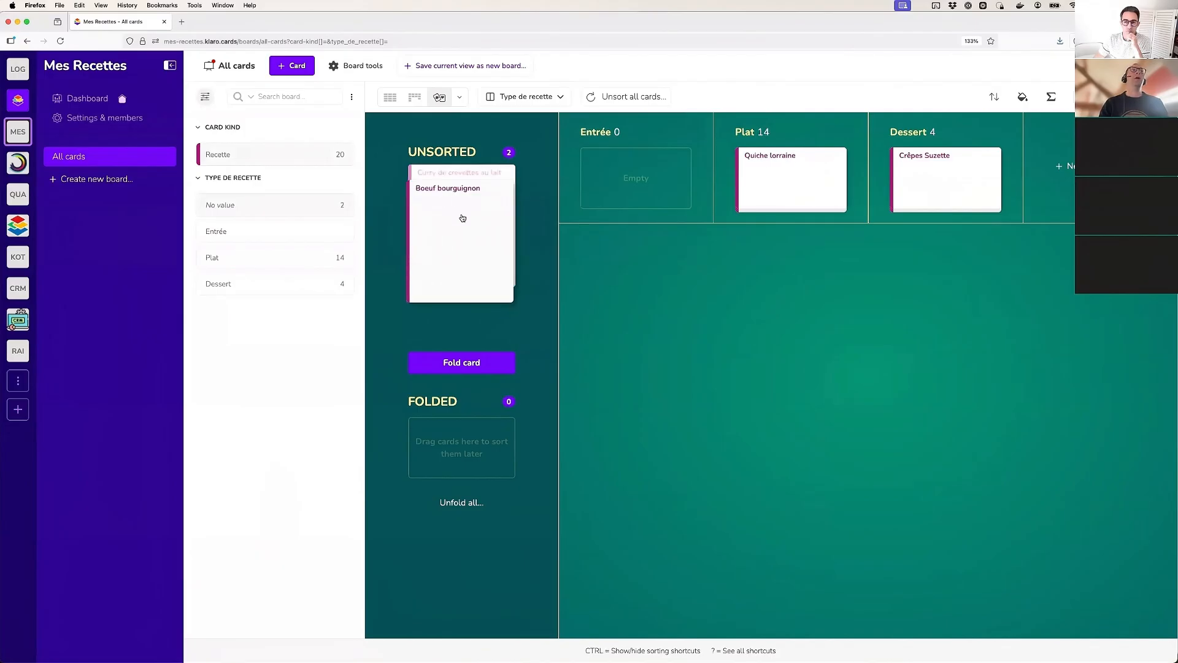
pyautogui.click(457, 361)
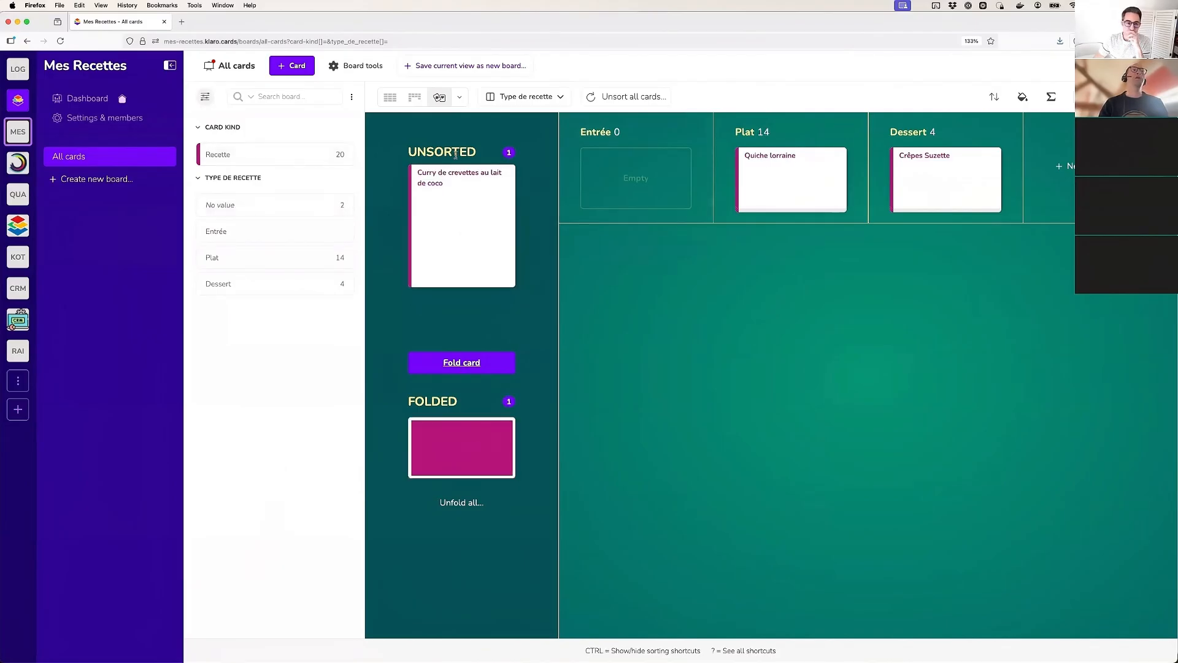
pyautogui.click(612, 203)
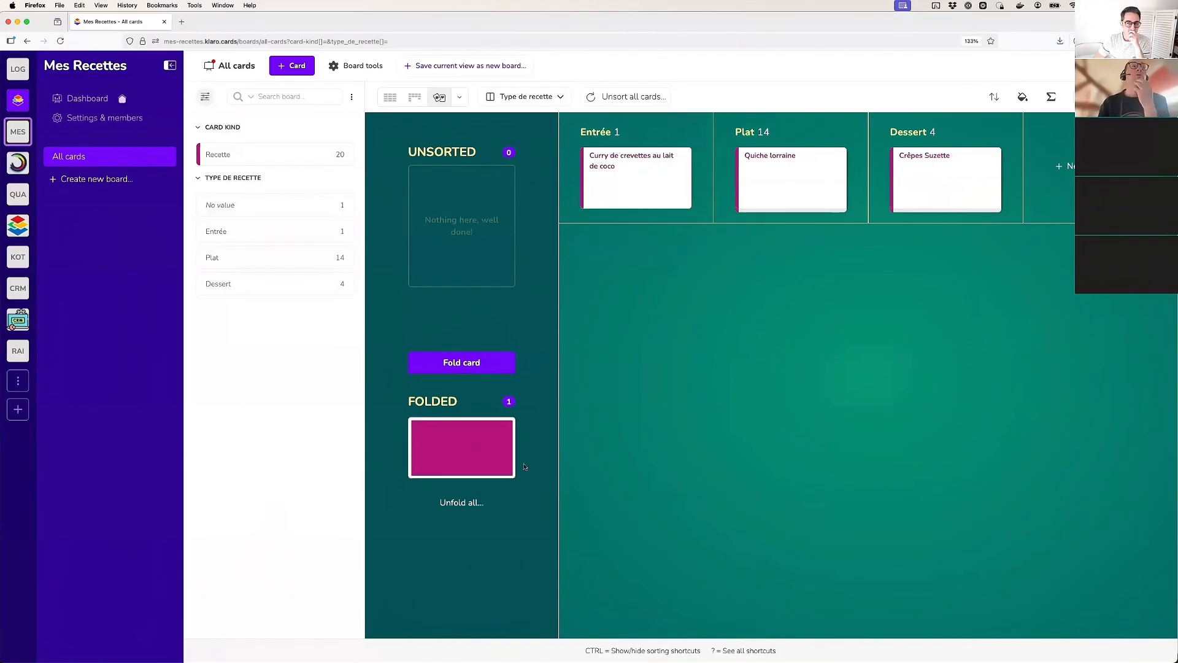
pyautogui.click(477, 503)
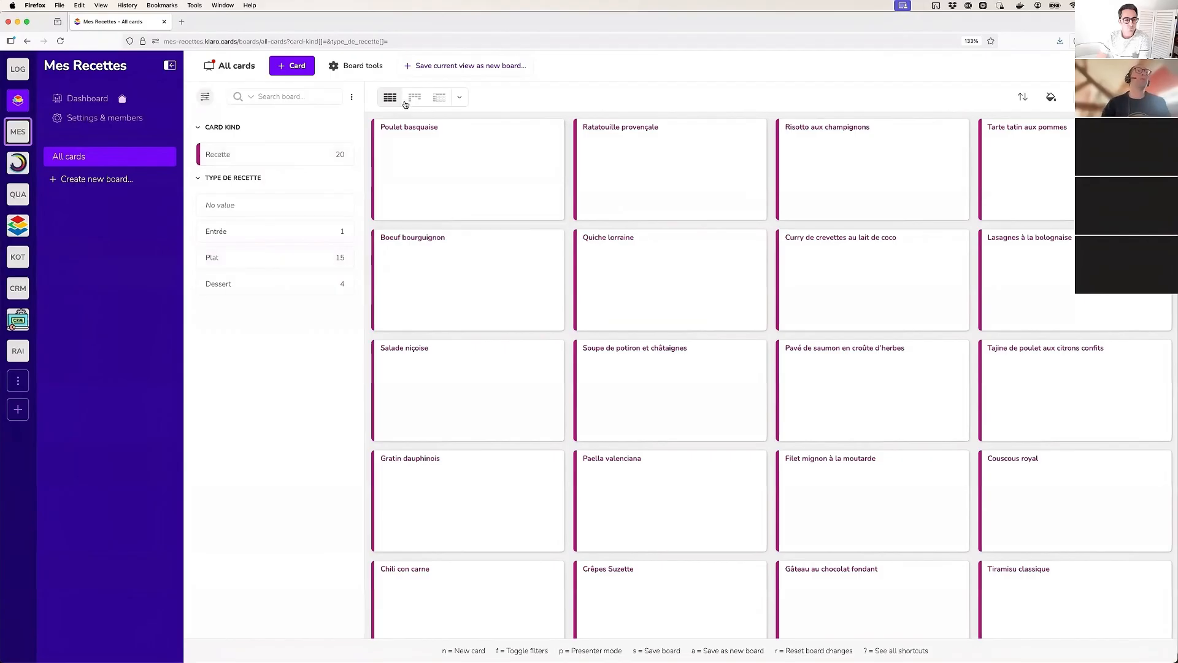
# Reset the All cards board to its last saved state
pyautogui.click(231, 67)
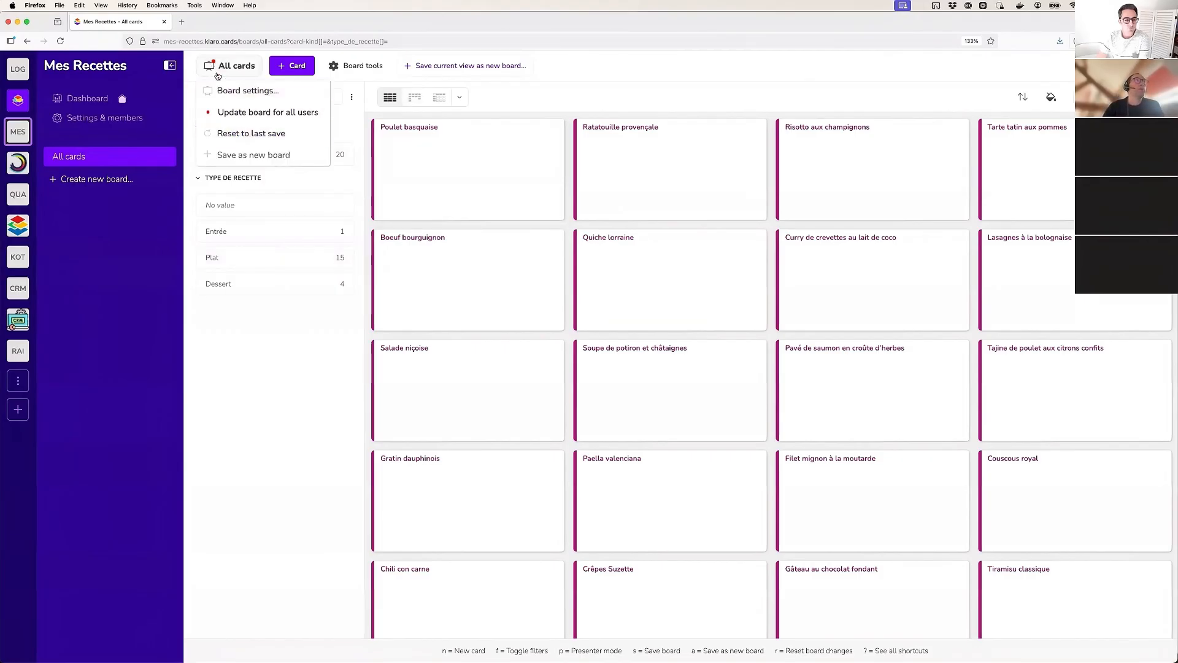
pyautogui.click(244, 134)
pyautogui.click(476, 89)
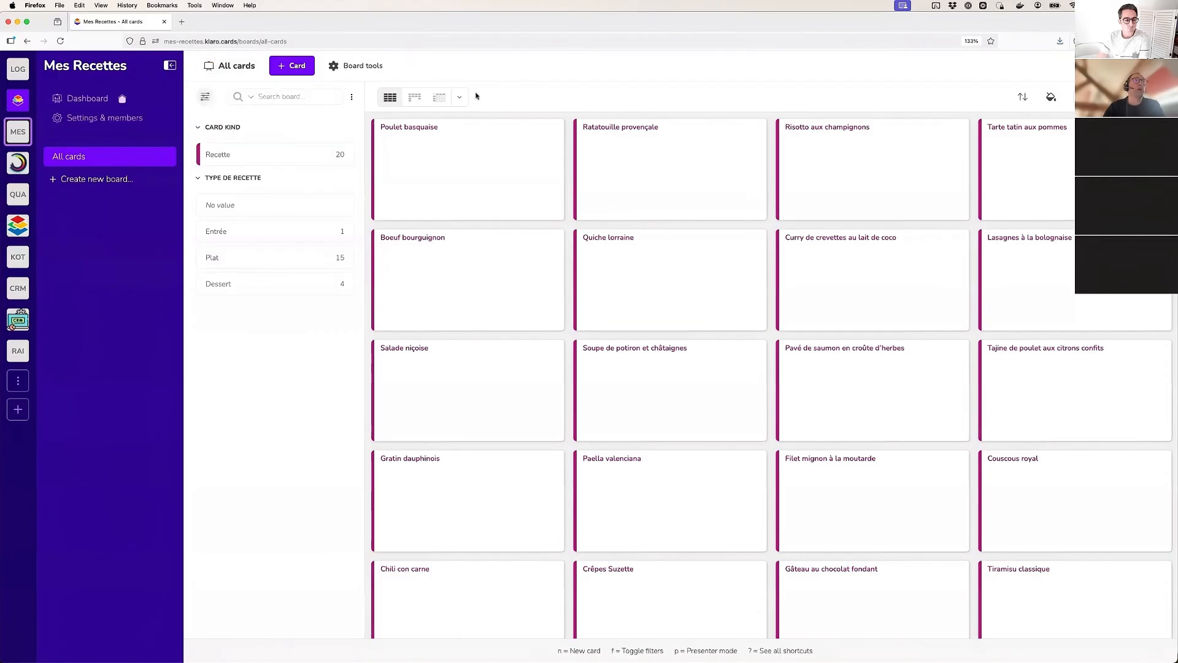
pyautogui.scroll(-5, 445, 216)
pyautogui.scroll(5, 445, 216)
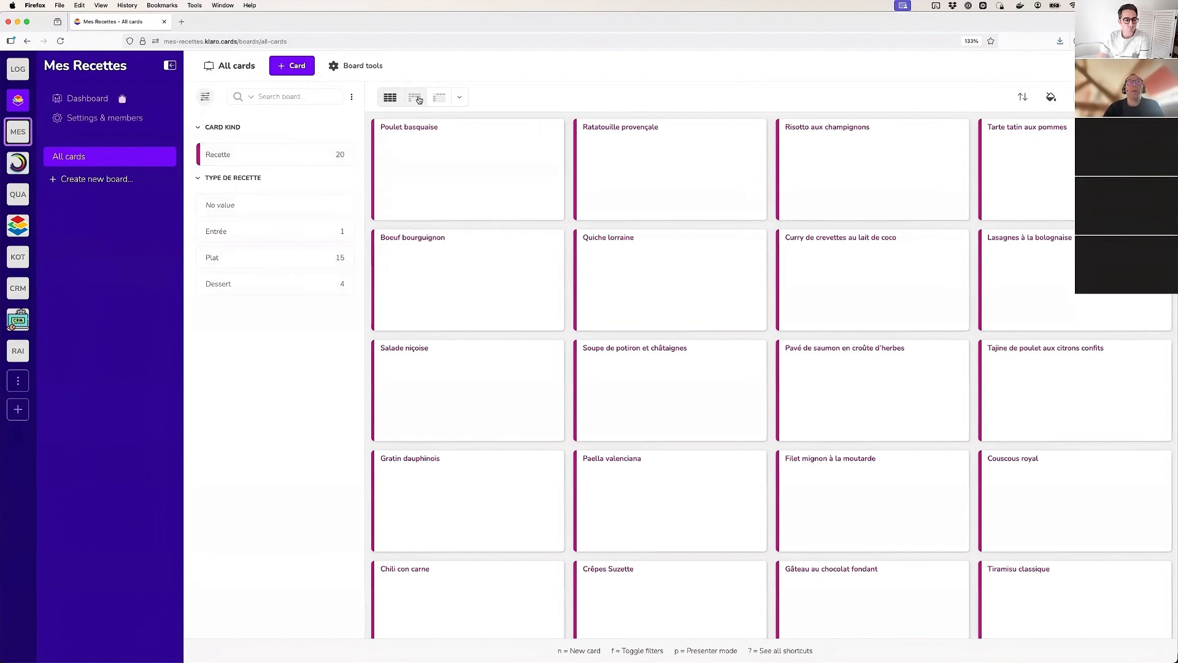
pyautogui.click(459, 97)
pyautogui.click(550, 67)
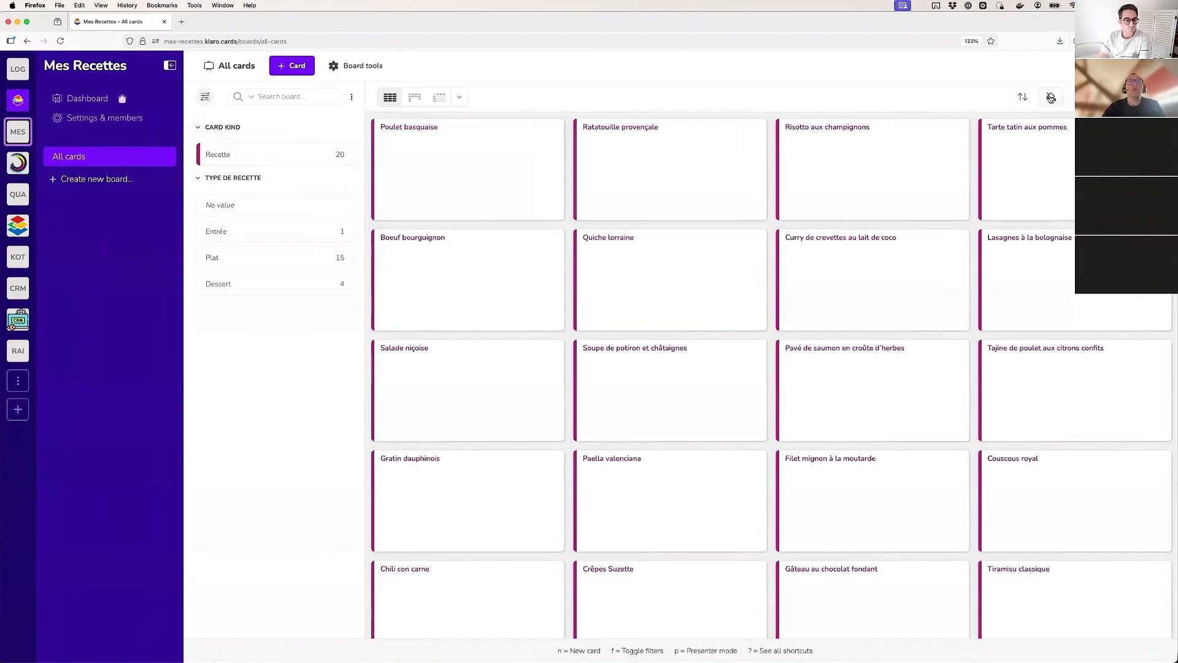
# Display the Type de recette dimension on the board's cards, closing the board settings without saving
pyautogui.click(1054, 97)
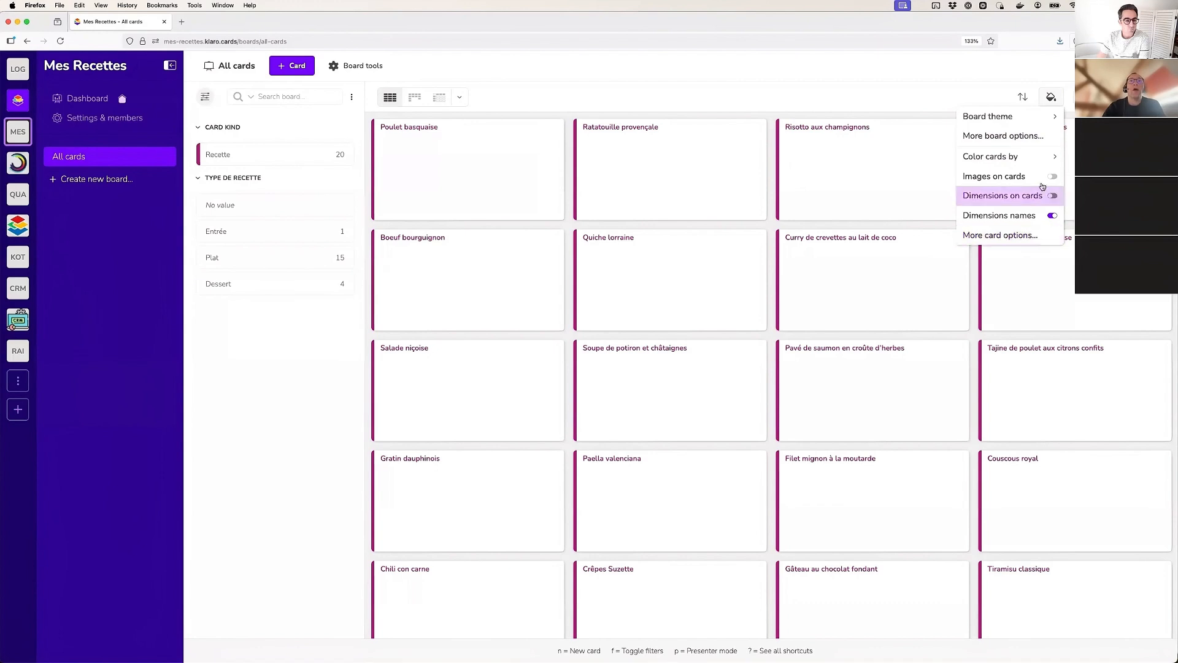
pyautogui.click(1001, 235)
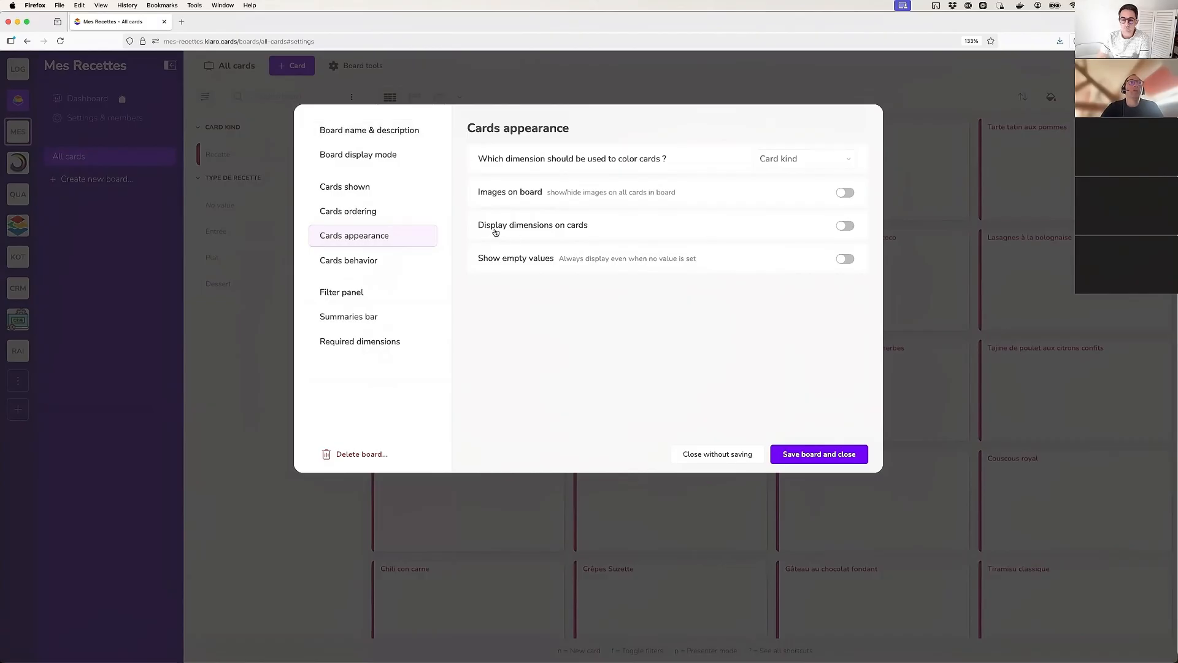
pyautogui.click(847, 226)
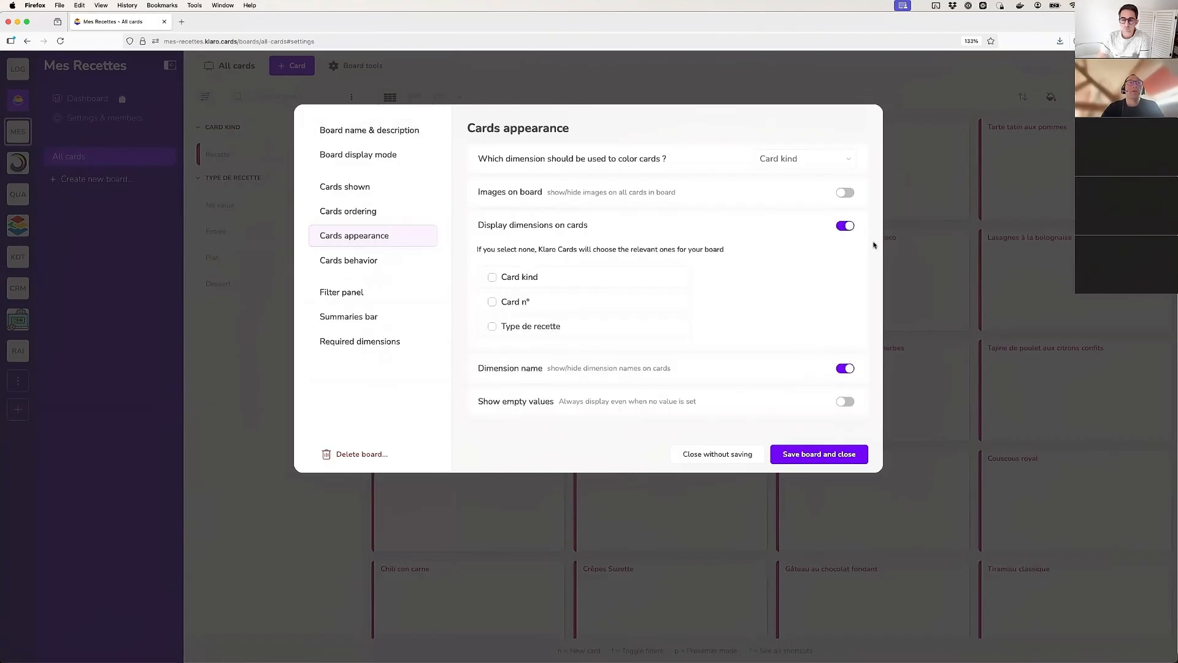
pyautogui.click(510, 327)
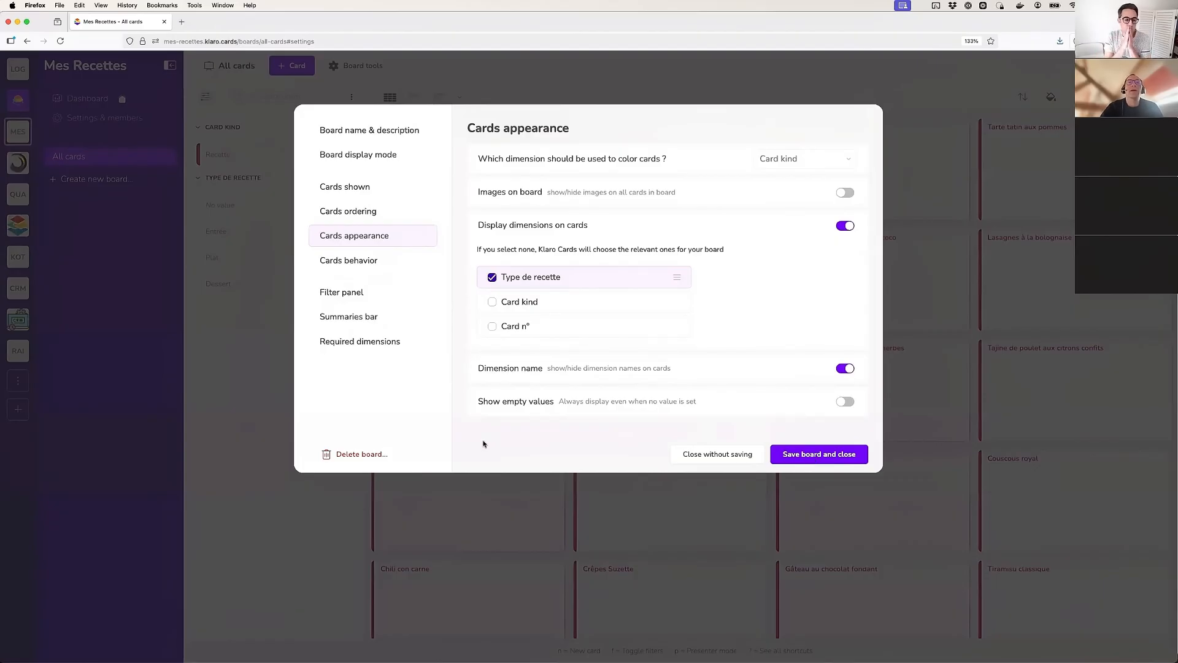
pyautogui.click(729, 454)
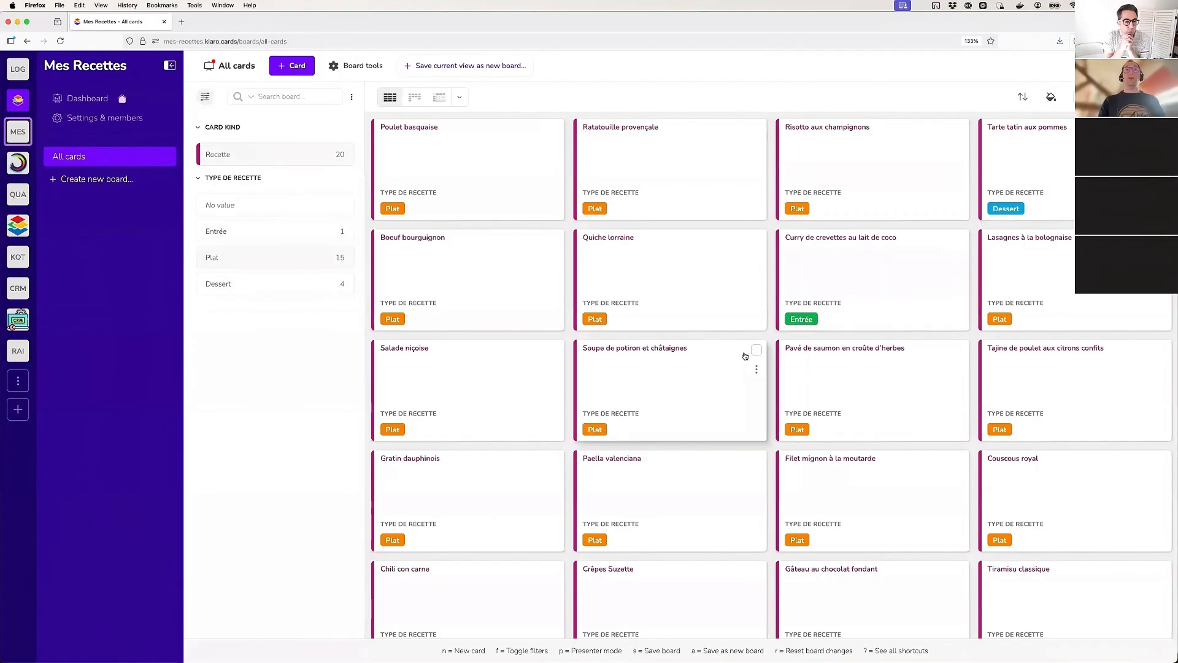
pyautogui.scroll(-3, 745, 356)
pyautogui.scroll(3, 755, 356)
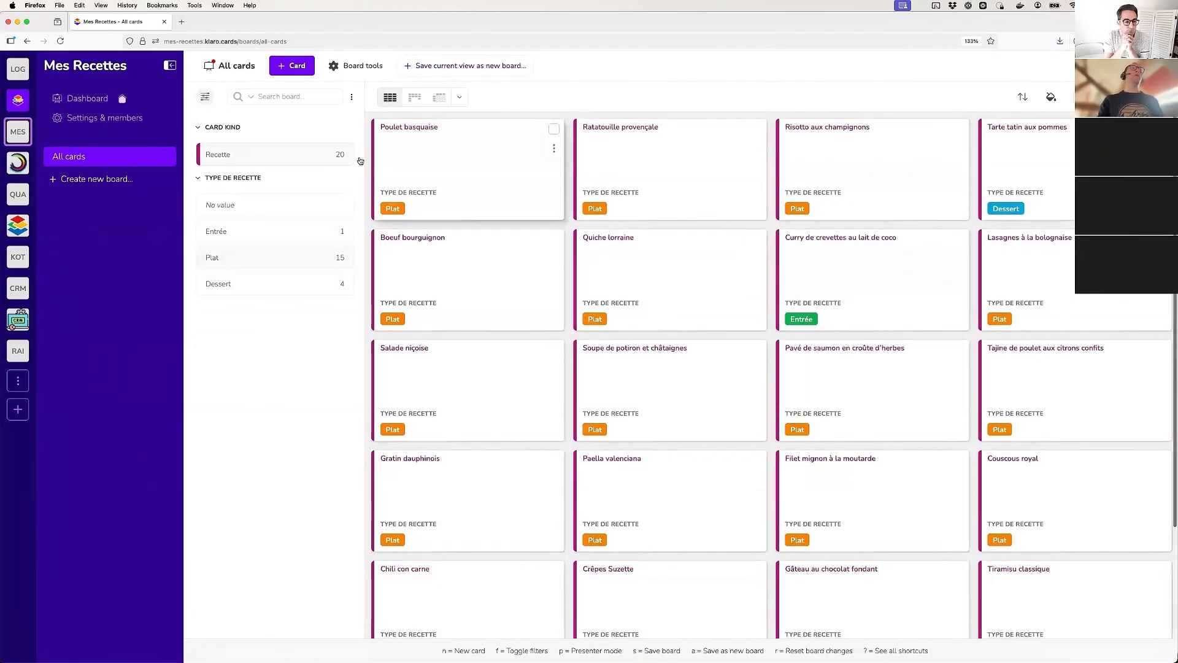
pyautogui.click(212, 65)
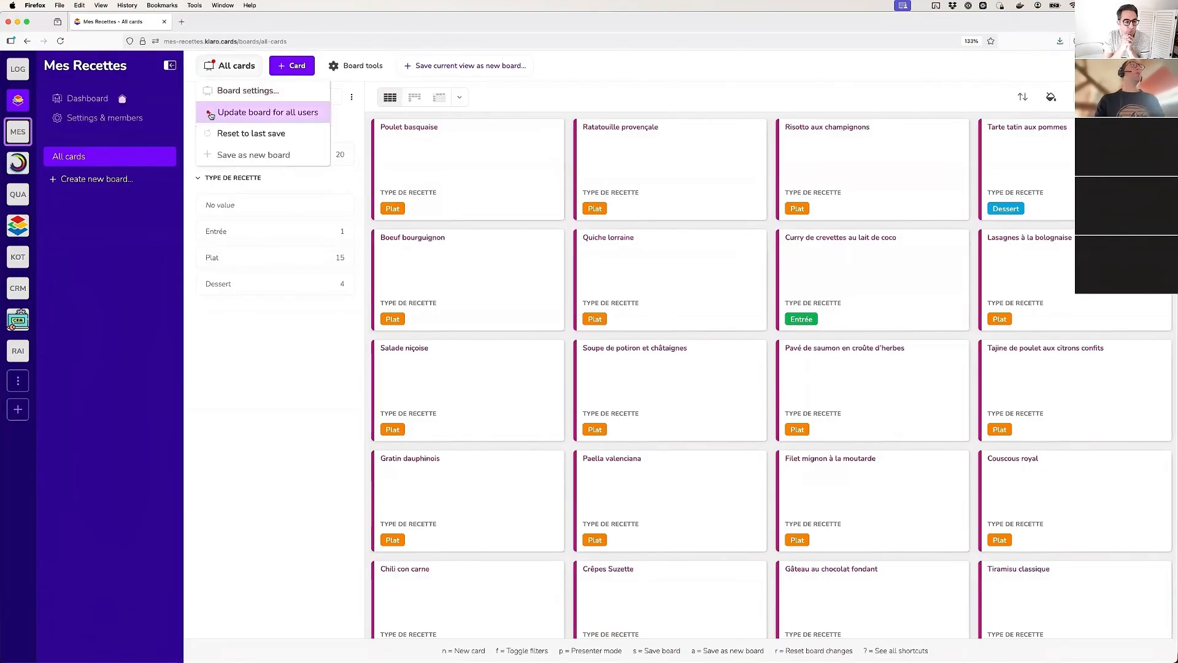
pyautogui.click(234, 63)
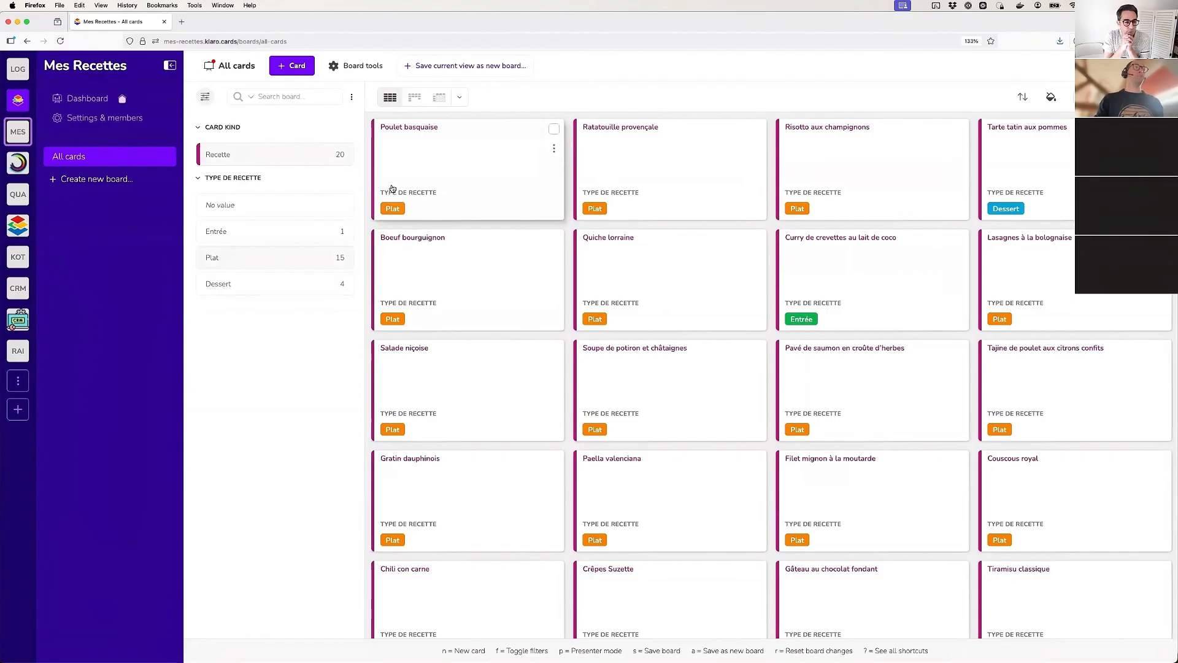
pyautogui.click(251, 73)
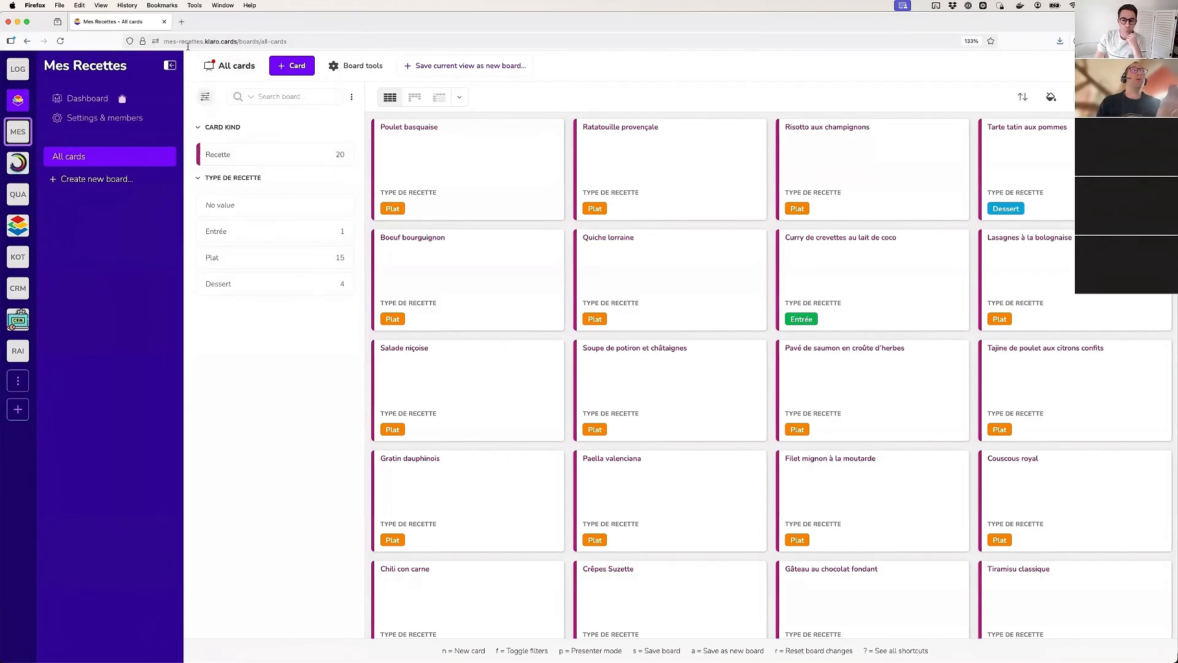
pyautogui.moveTo(231, 72)
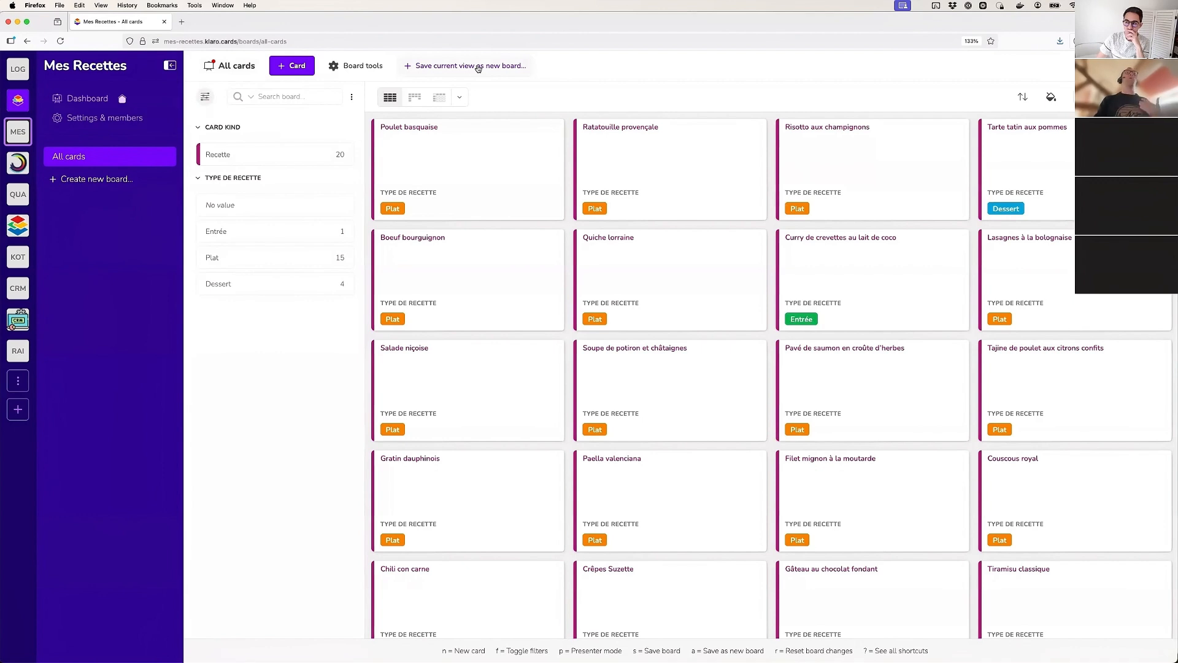
# Switch the board to a Kanban view with columns based on Type de recette
pyautogui.click(419, 99)
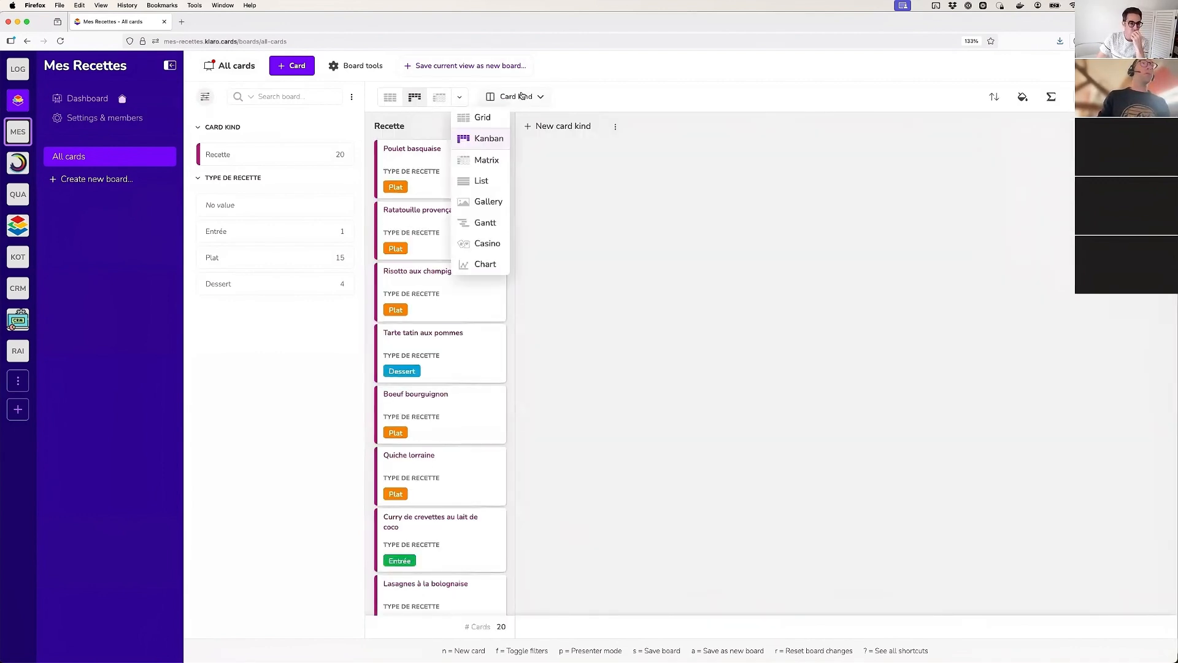
pyautogui.moveTo(522, 108)
pyautogui.click(521, 157)
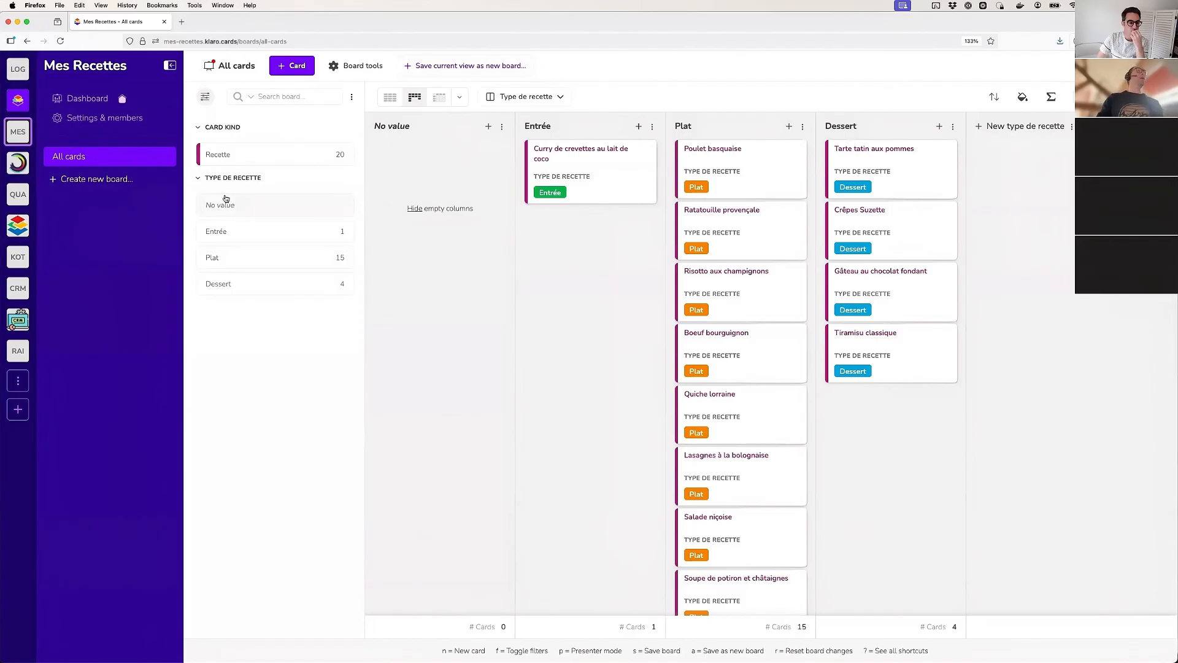
# Filter the board to the Plat recipes and show them in Grid view
pyautogui.click(209, 261)
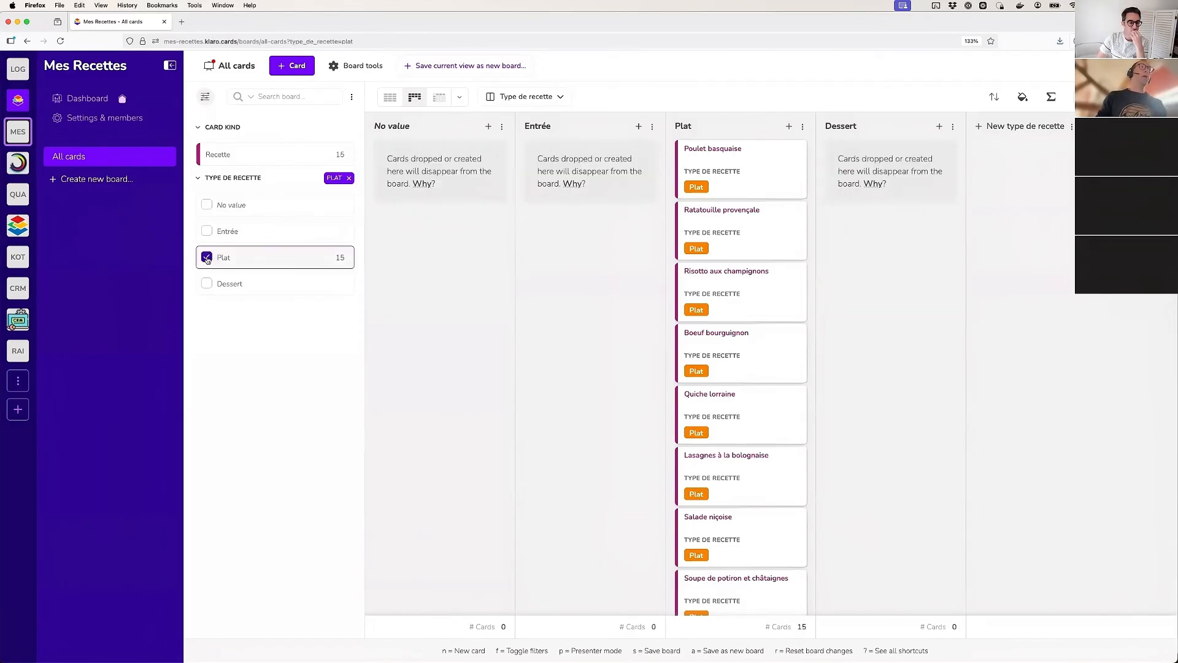
pyautogui.click(389, 97)
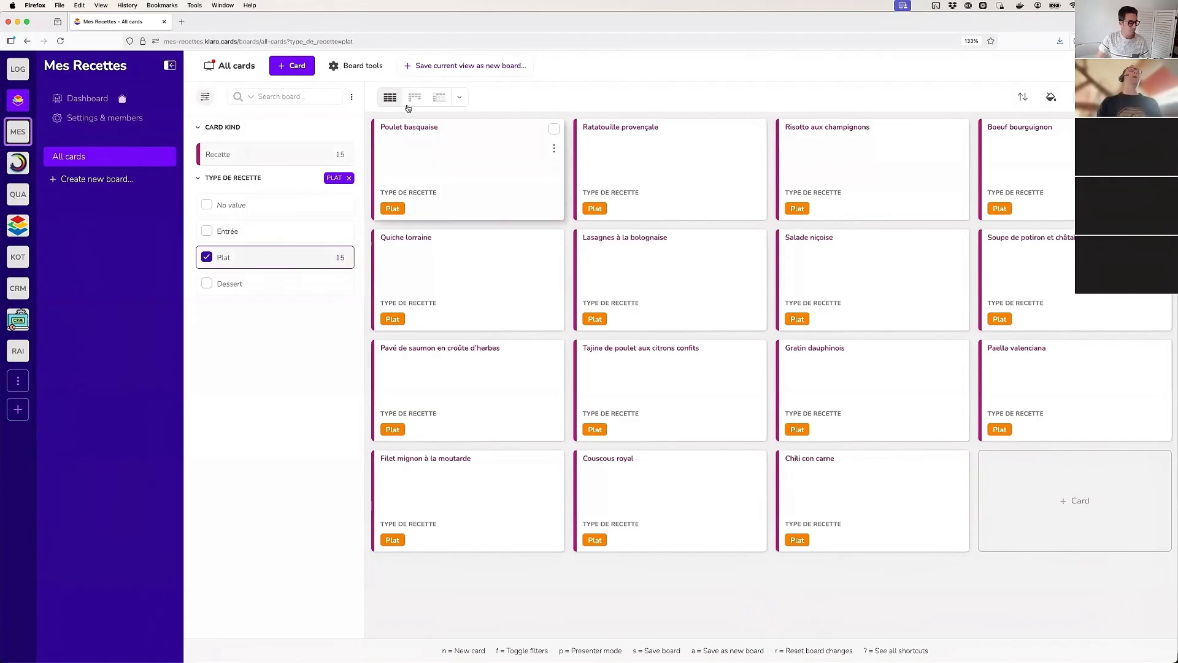
# Save the current filtered view as a new board named "Mes plats préférés"
pyautogui.click(448, 66)
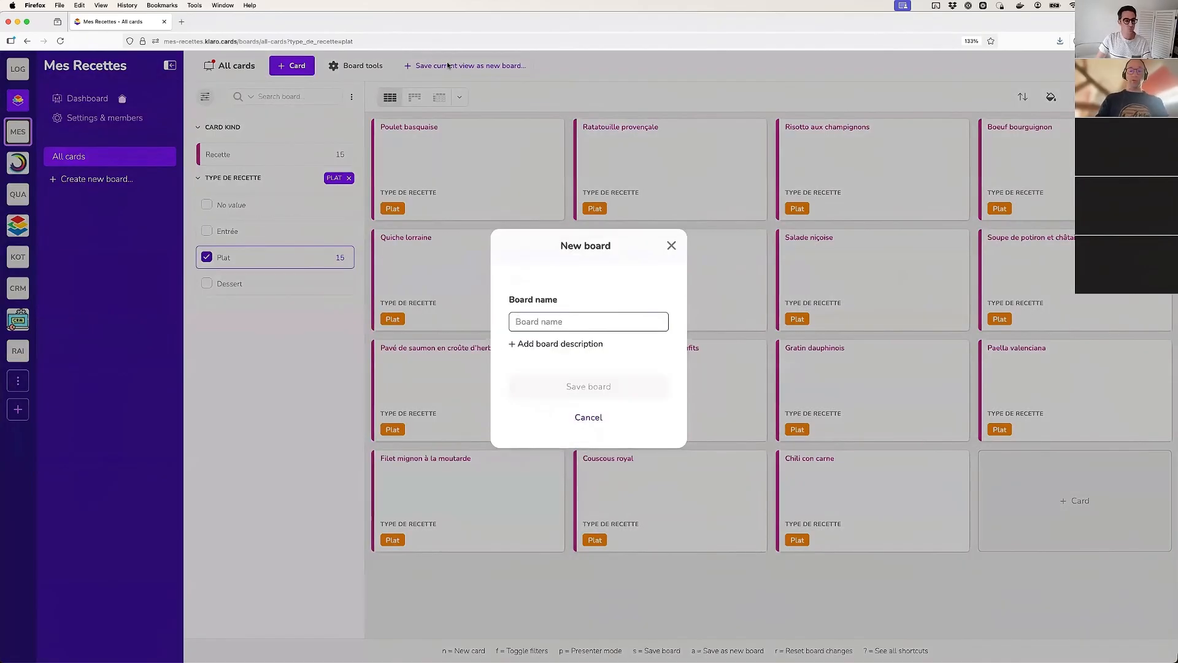
pyautogui.write('Plats')
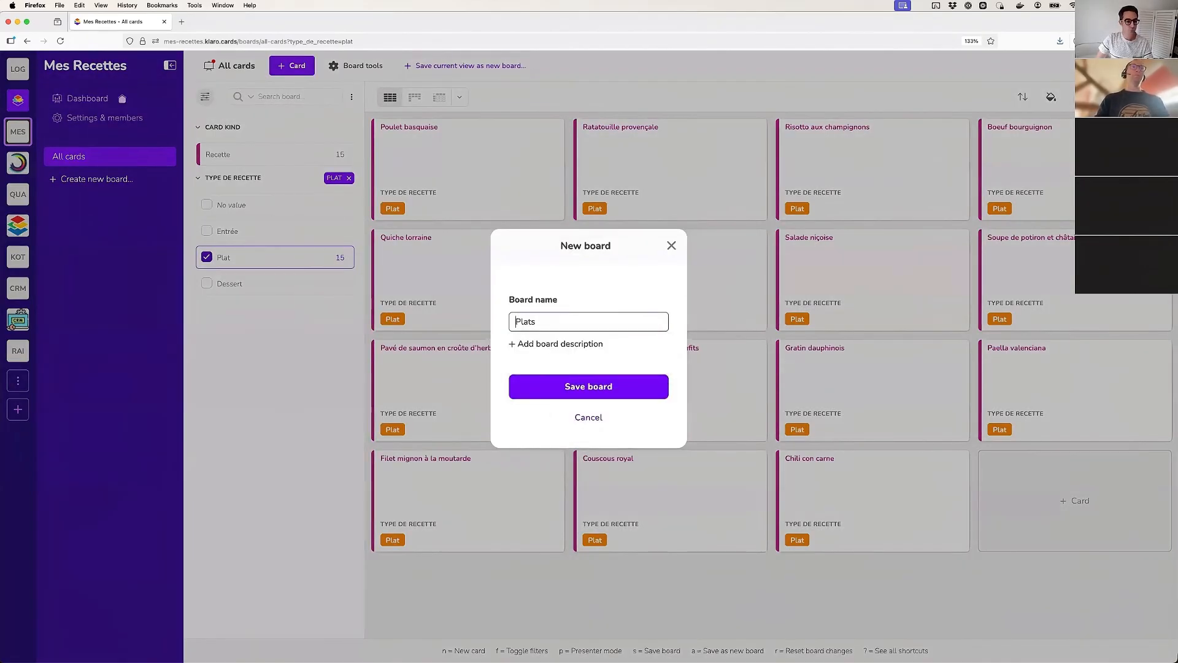
pyautogui.write('Mes ')
pyautogui.write(' préfére')
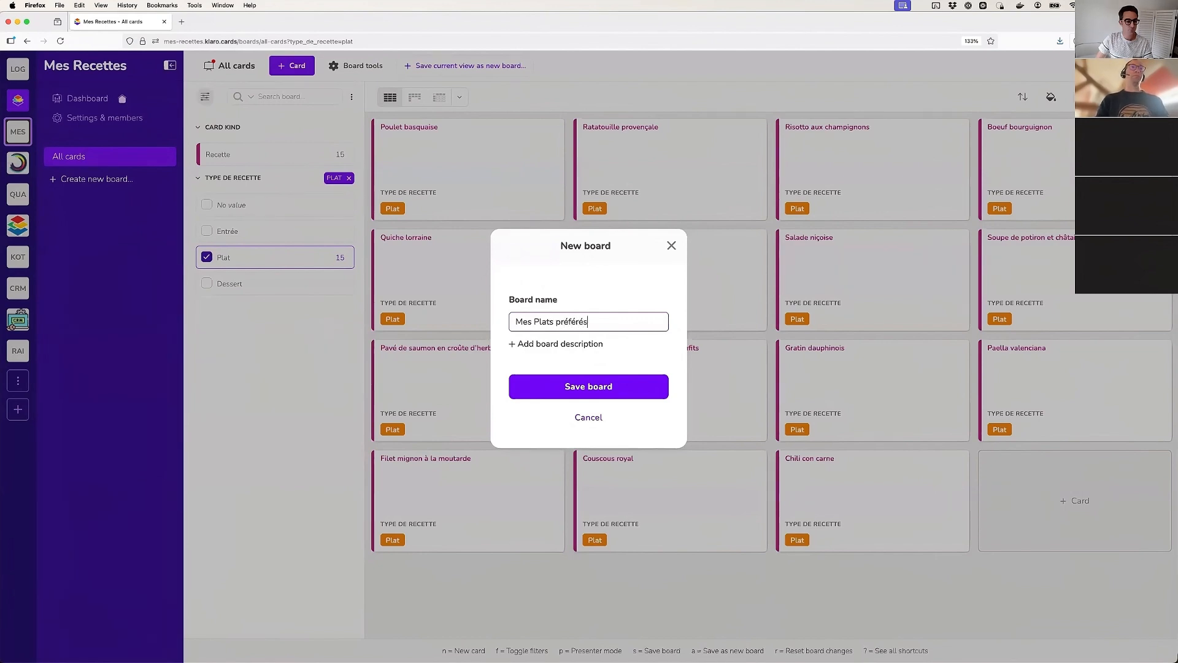
pyautogui.press('Delete')
pyautogui.write('p')
pyautogui.click(605, 387)
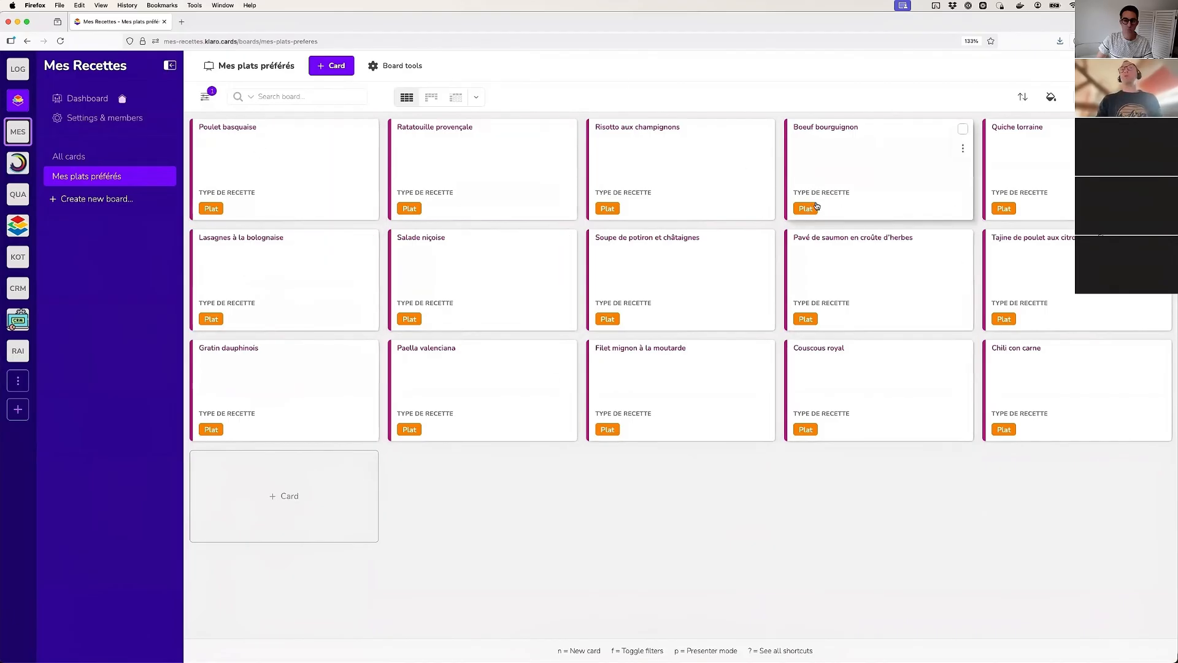
# Look through the recipes on the All cards board, and return to the Mes plats préférés board
pyautogui.click(73, 160)
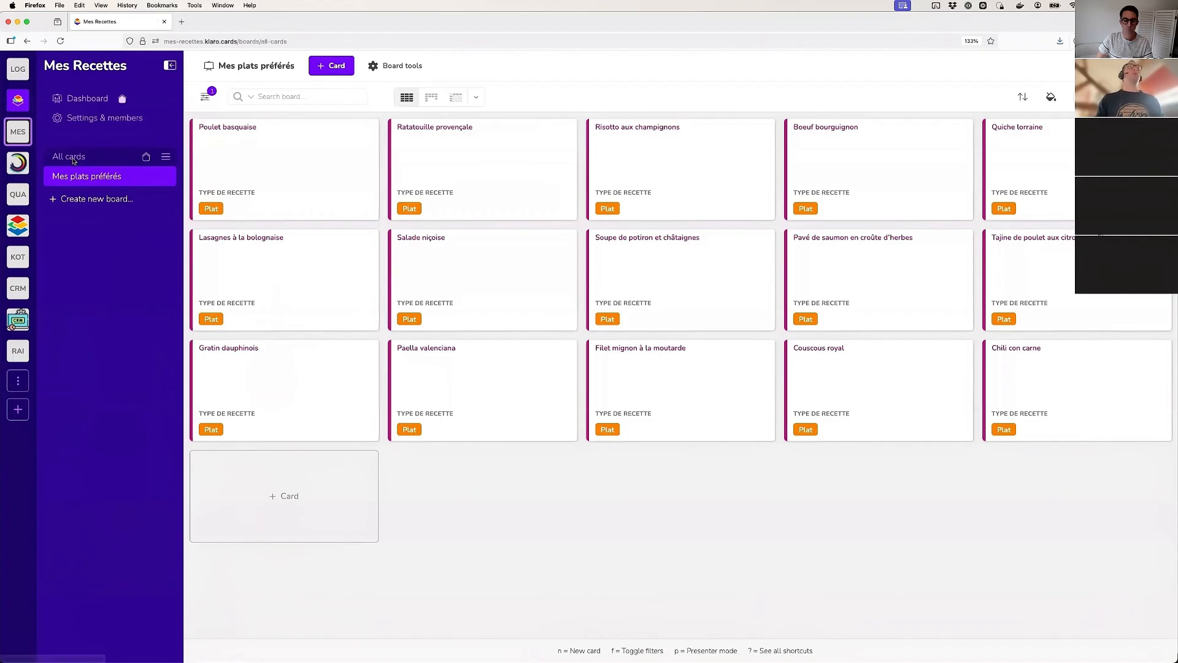
pyautogui.scroll(-1, 627, 372)
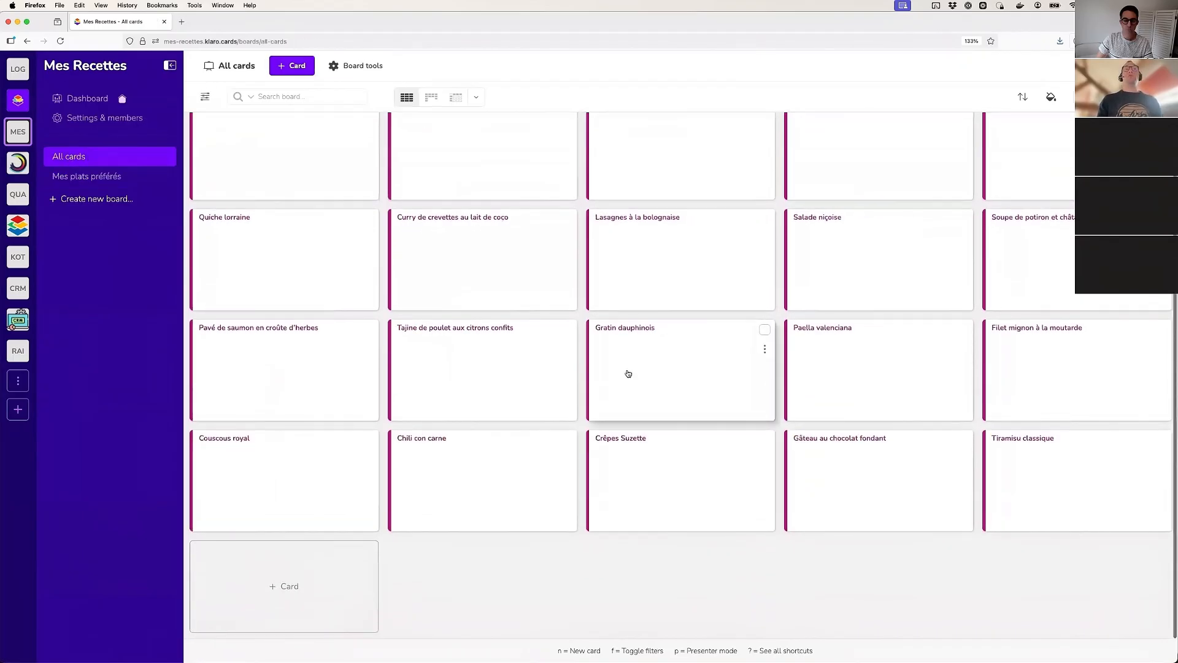
pyautogui.scroll(1, 628, 373)
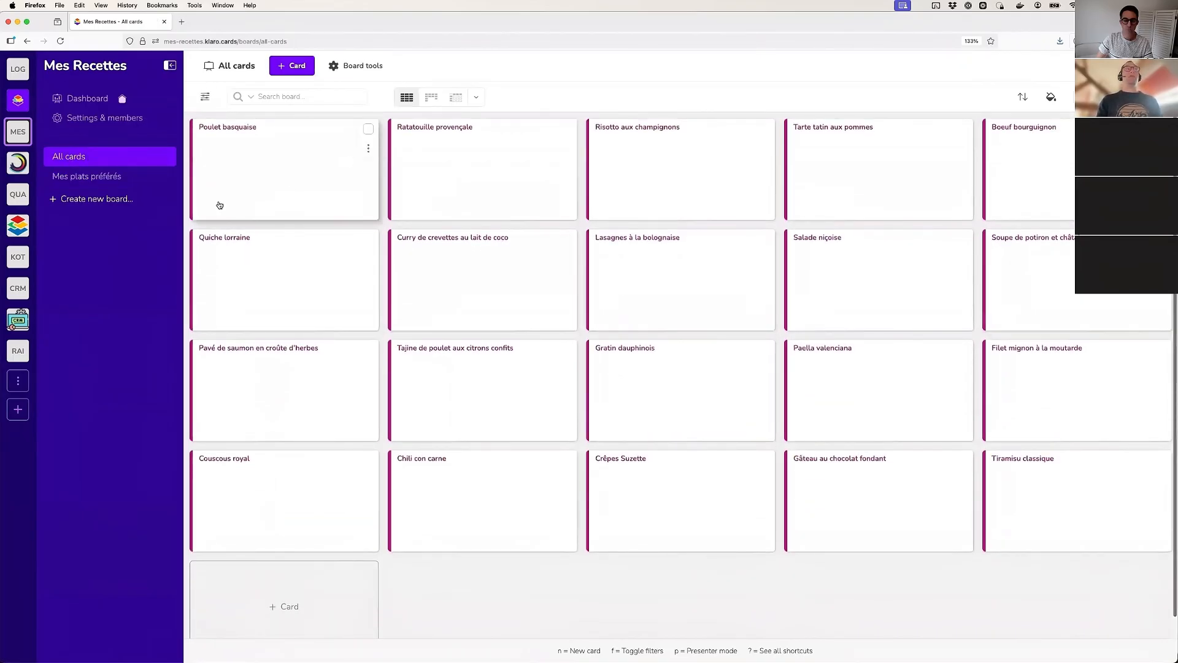
pyautogui.click(82, 178)
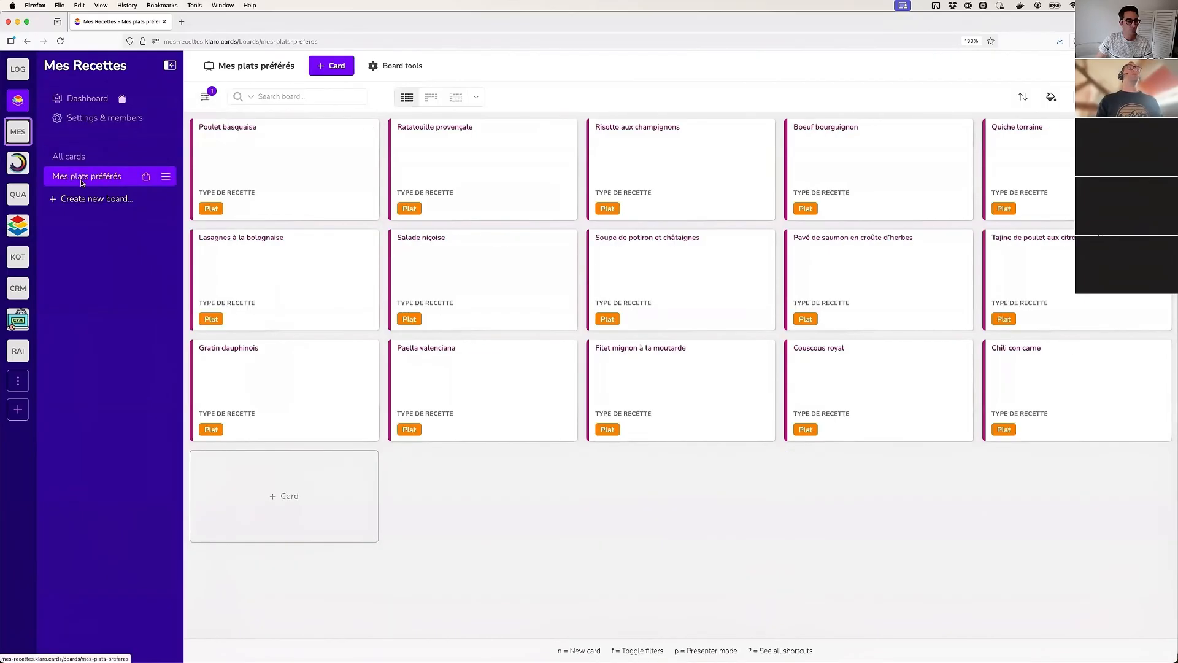
# Show the board's filters, and view the Poulet basquaise card before closing it
pyautogui.click(205, 96)
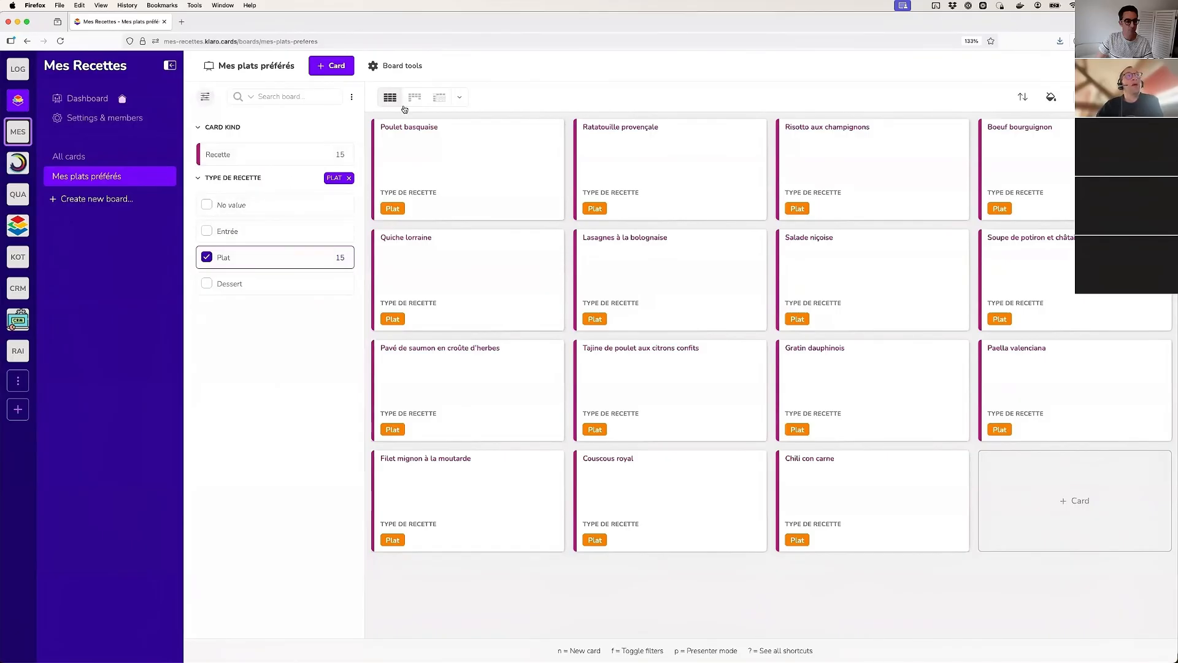
pyautogui.click(444, 145)
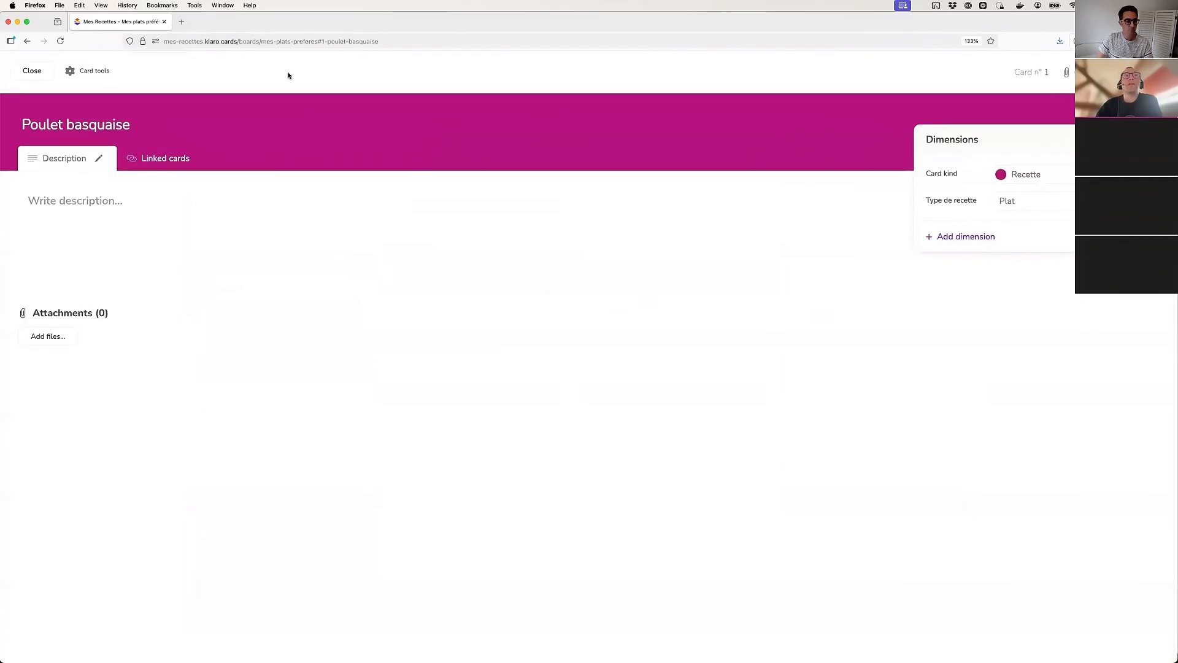
pyautogui.click(29, 71)
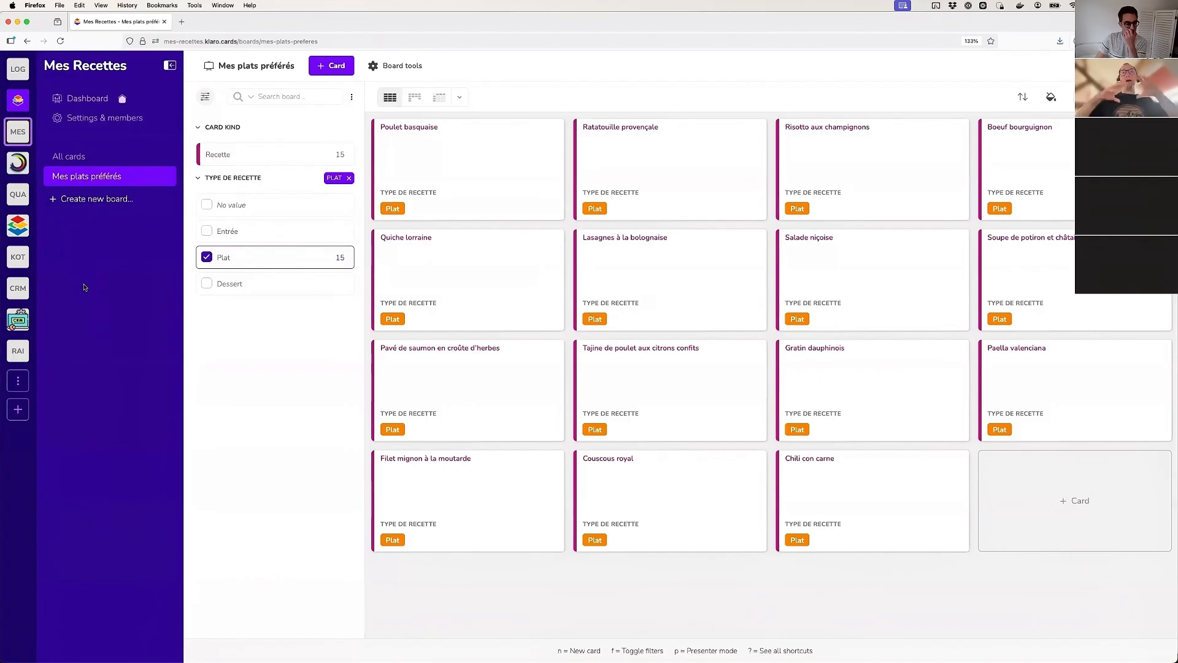
# Filter the board to the Entrée recipes only and save that view as a new board named "Entrées"
pyautogui.click(209, 231)
pyautogui.click(302, 257)
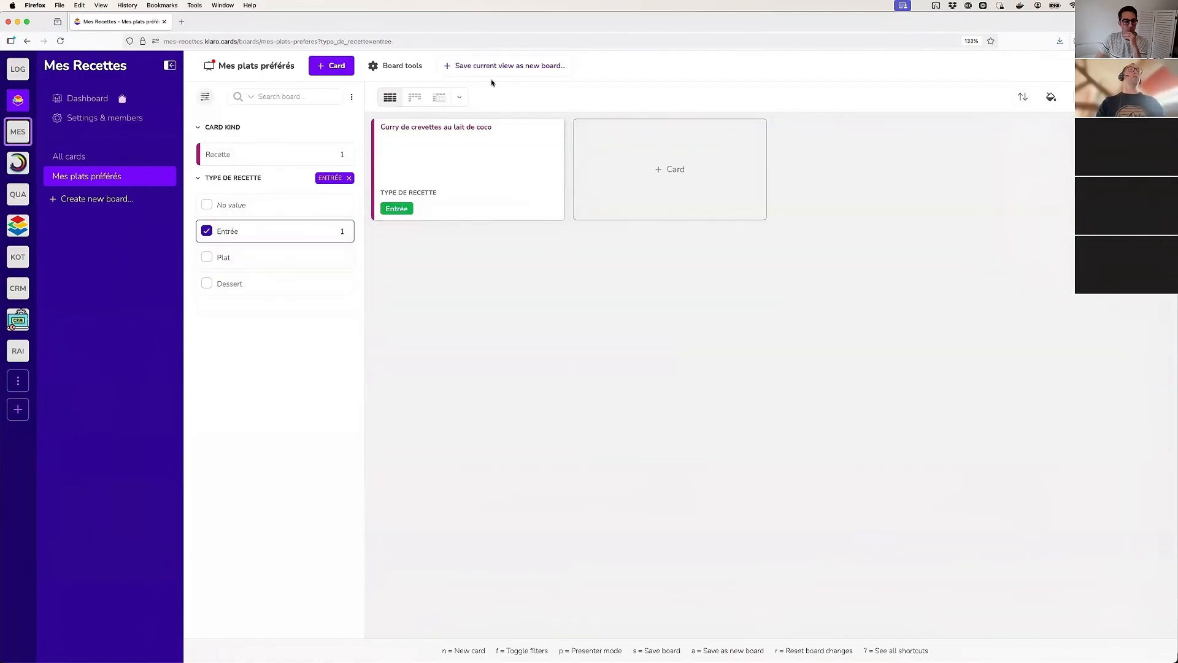
pyautogui.write('aEntrées')
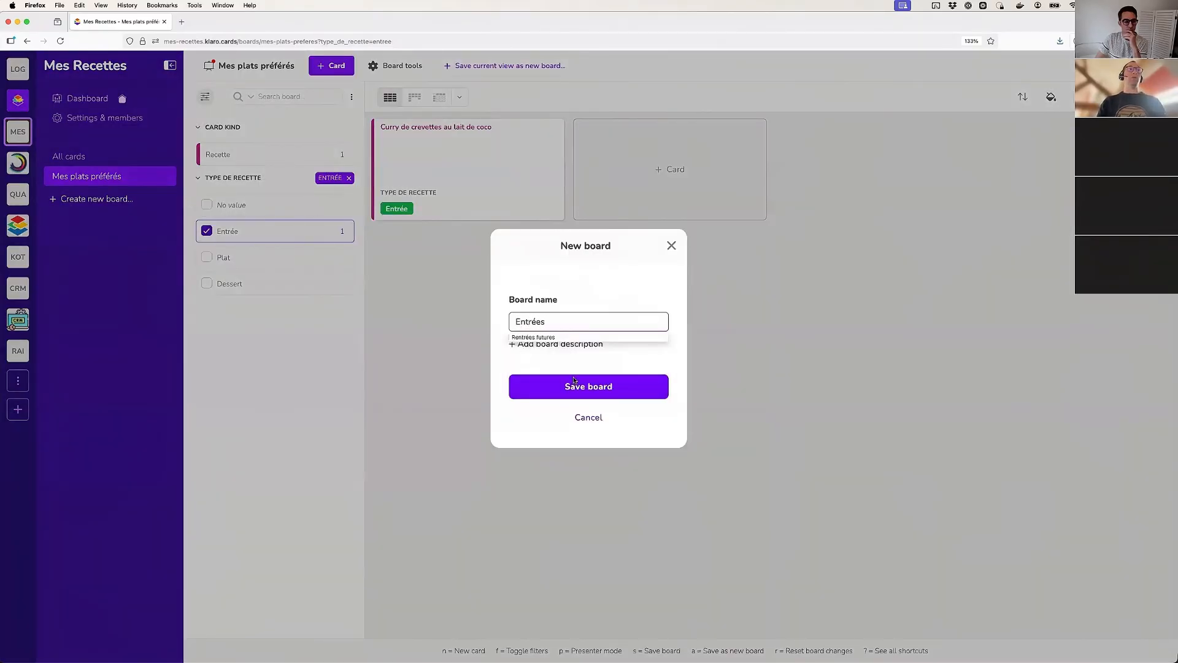
pyautogui.click(574, 381)
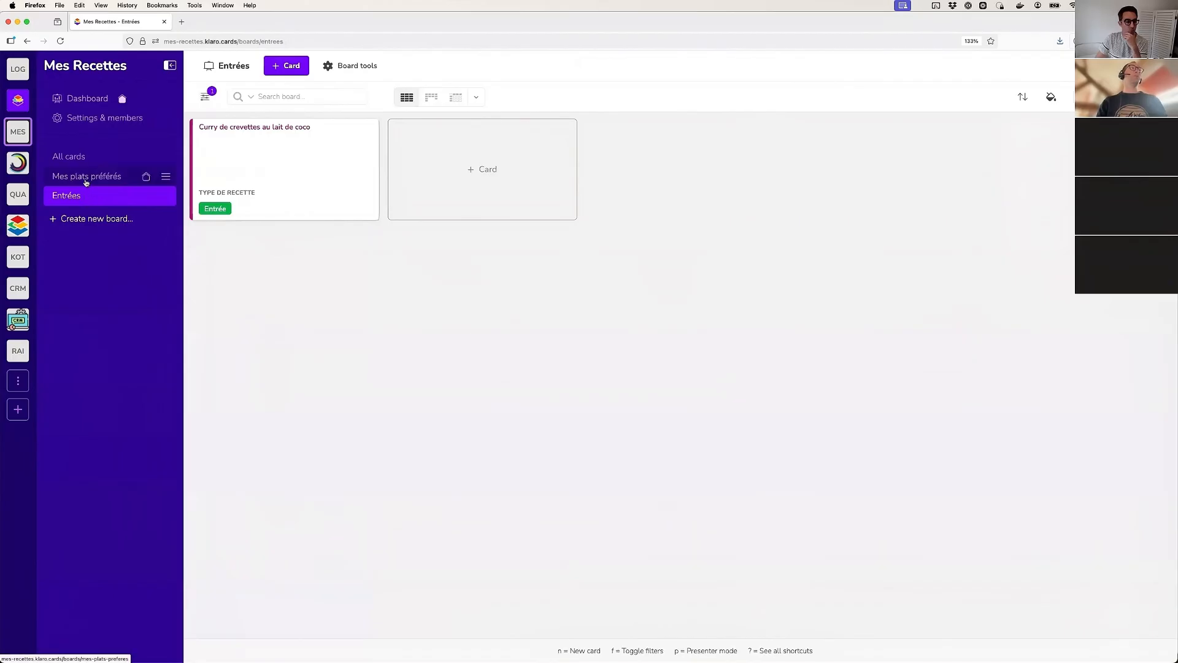
# Compare the contents of the All cards, Entrées and Mes plats préférés boards
pyautogui.click(70, 156)
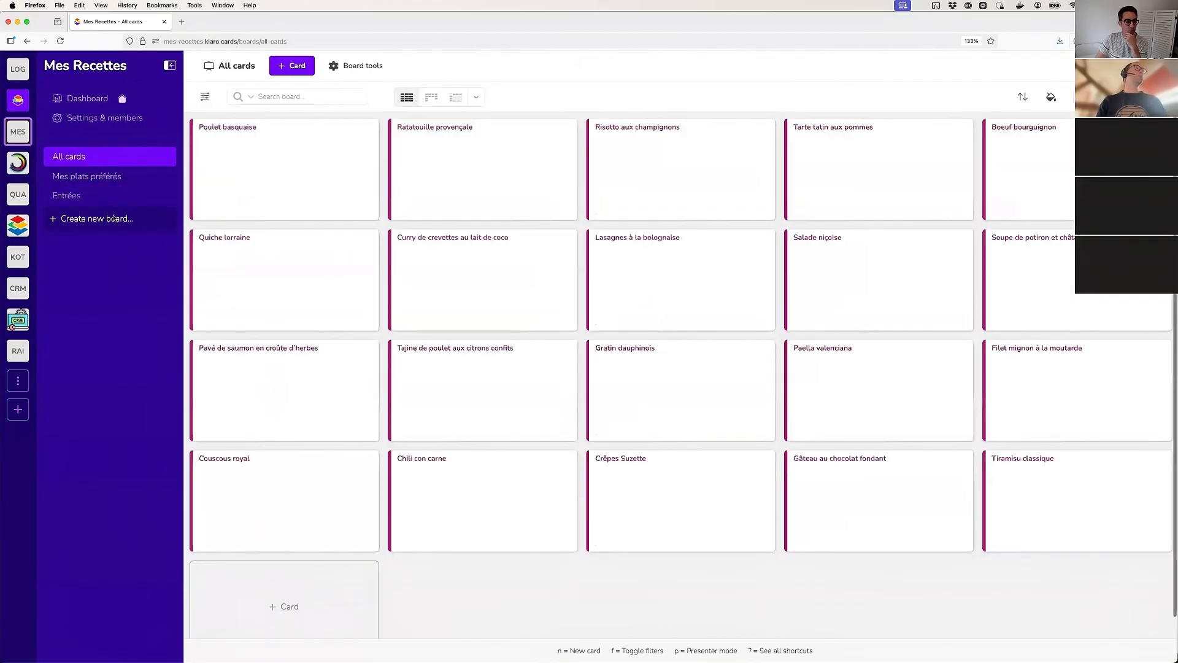
pyautogui.click(69, 200)
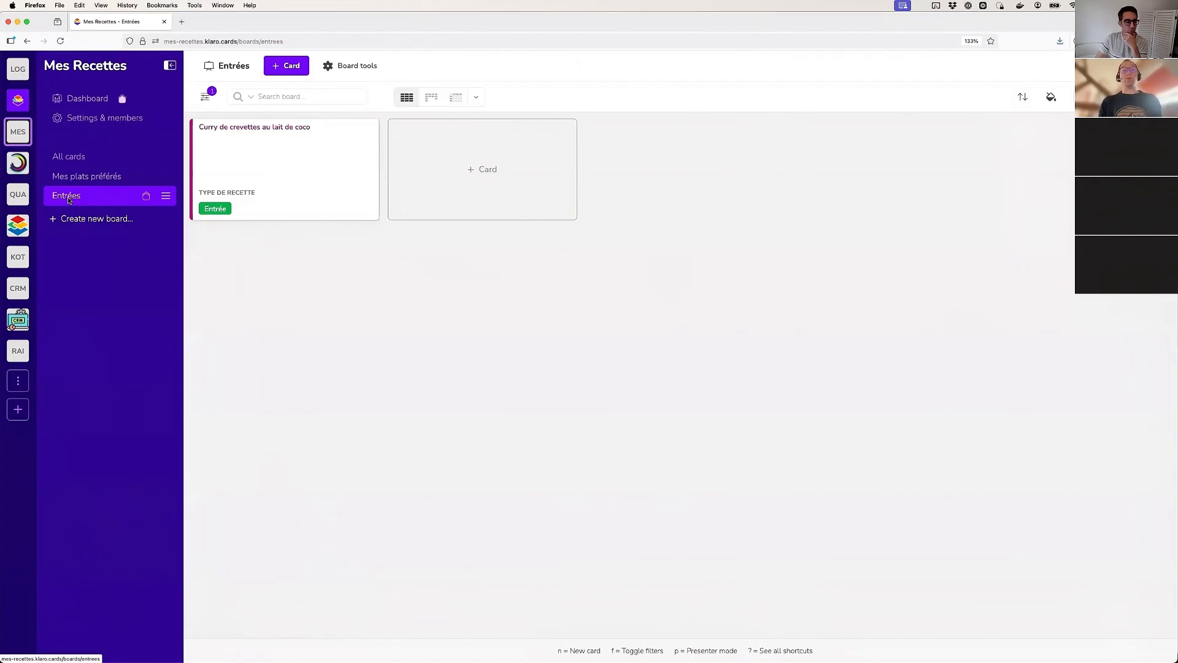
pyautogui.click(85, 176)
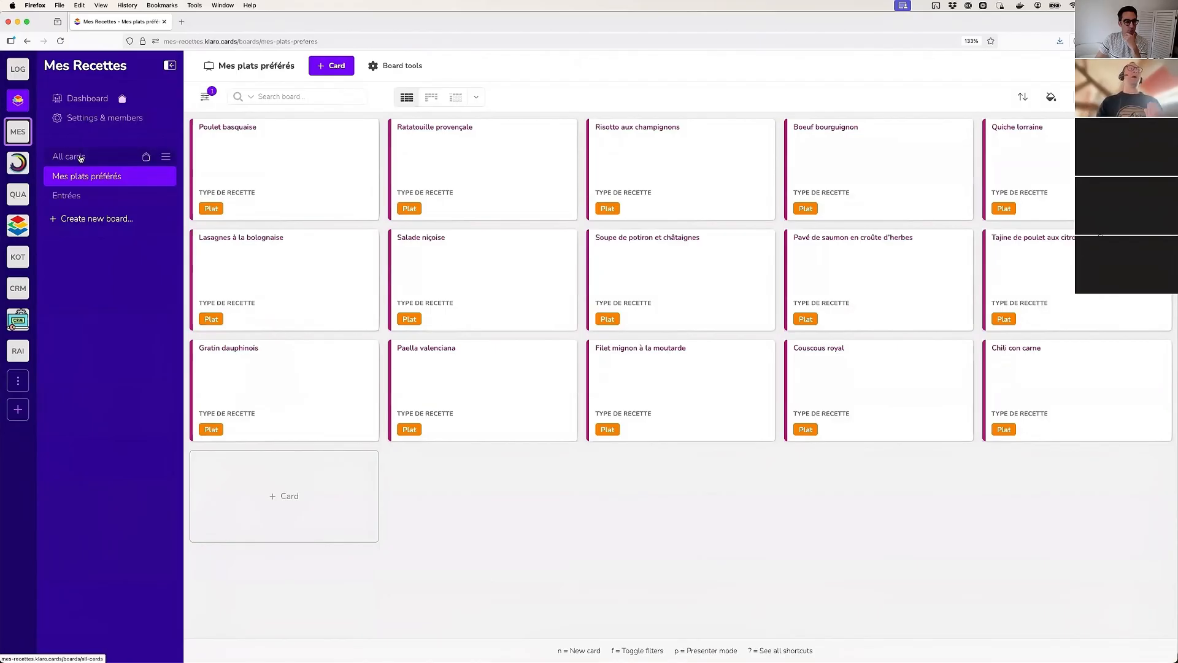
# Show the All cards board as a Kanban with columns based on Type de recette
pyautogui.click(75, 157)
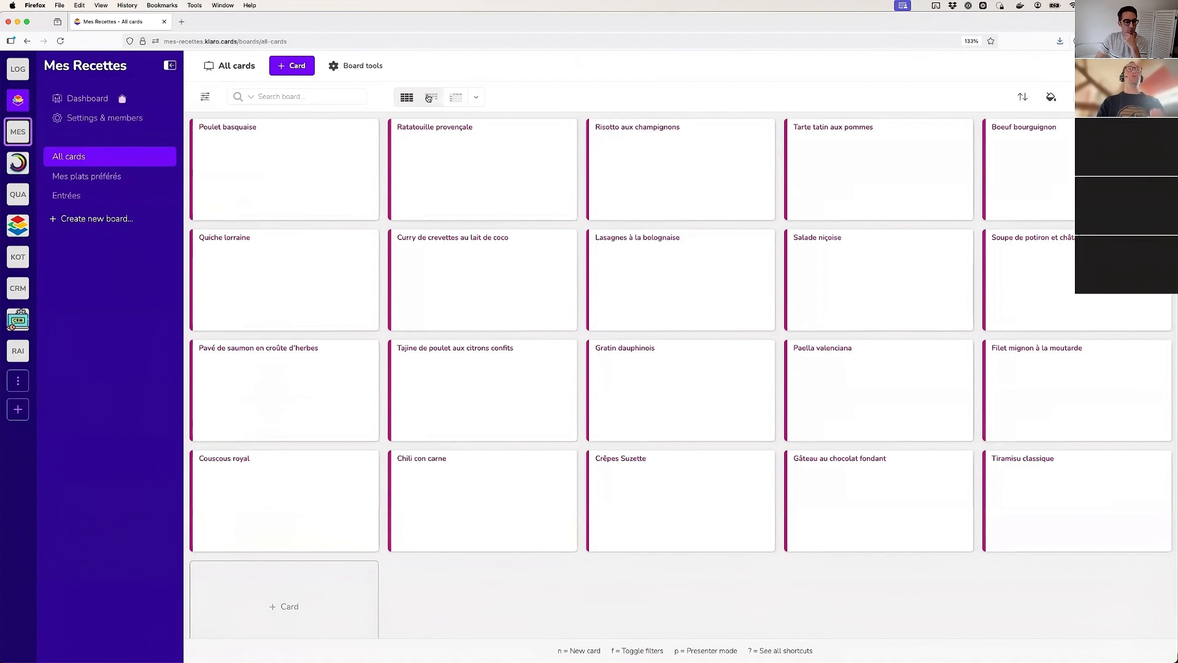
pyautogui.click(429, 98)
pyautogui.click(475, 99)
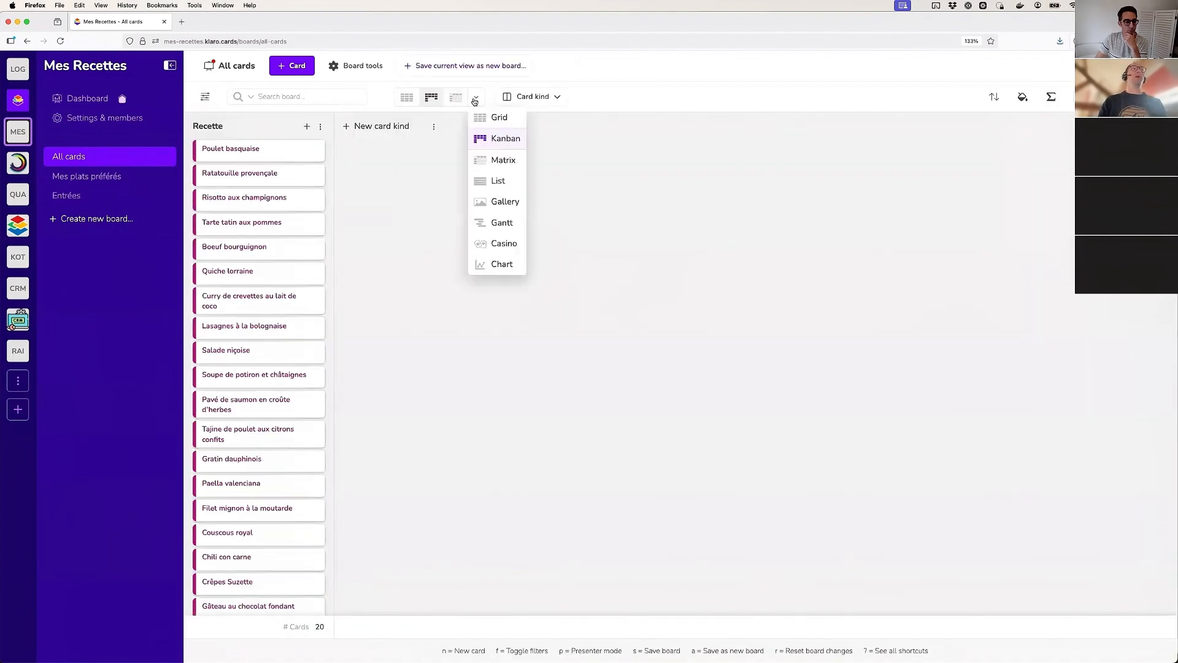
pyautogui.click(540, 97)
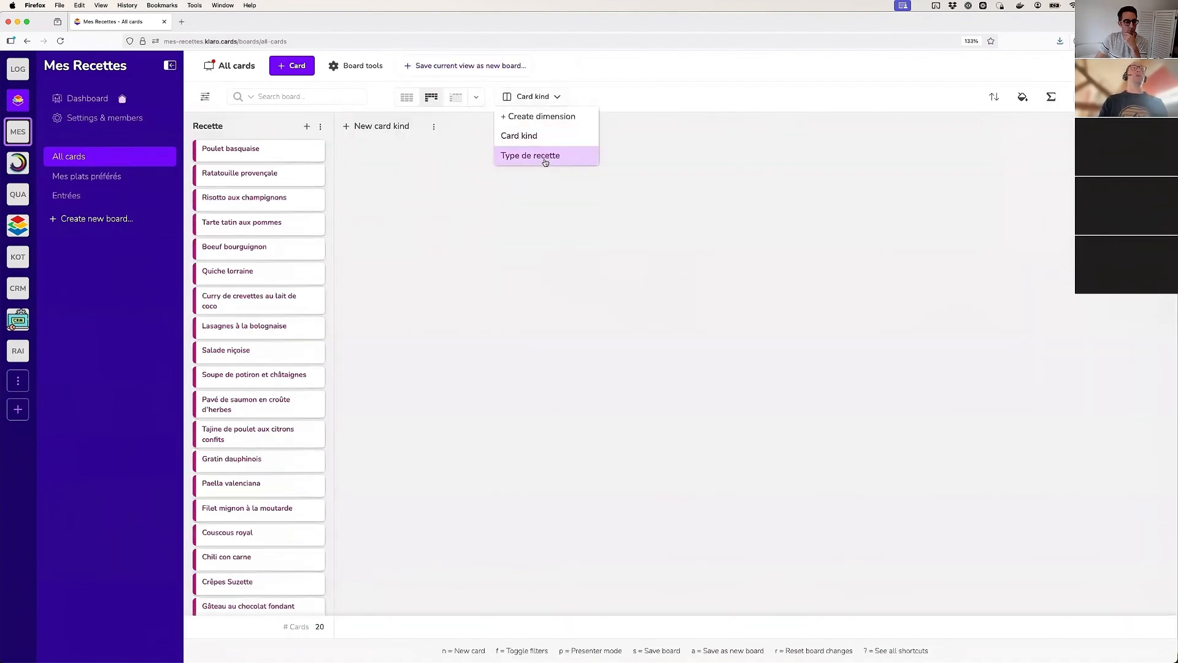
pyautogui.click(545, 156)
# Color the cards by Type de recette and update the All cards board for all users
pyautogui.click(1022, 98)
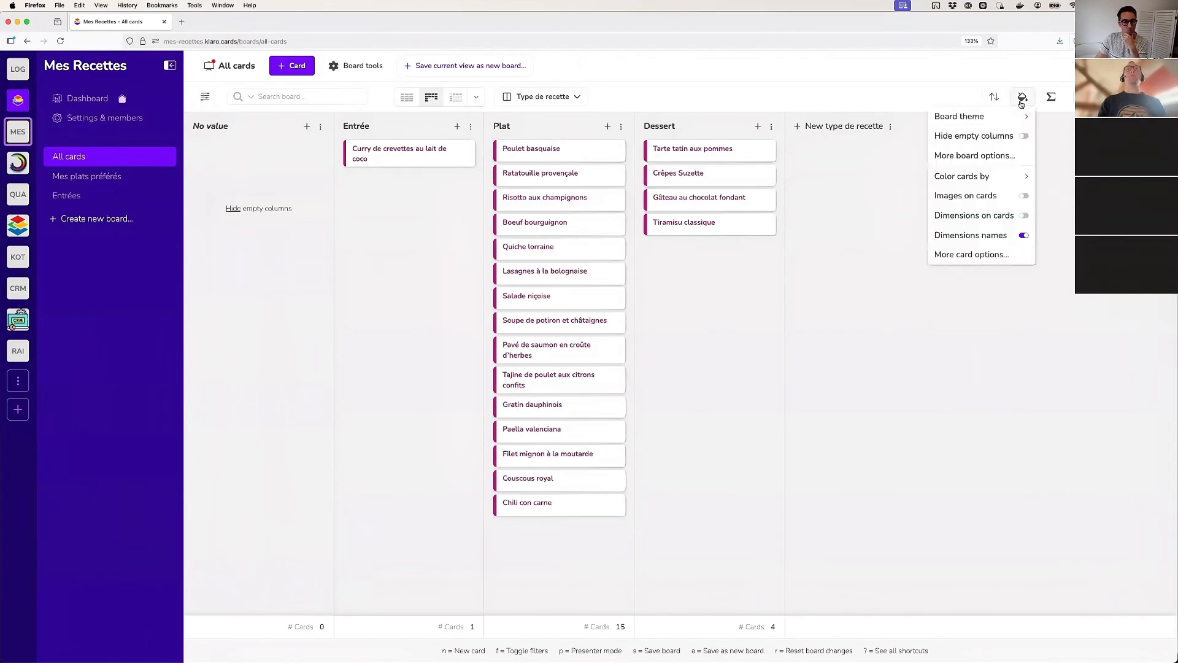
pyautogui.moveTo(976, 177)
pyautogui.click(874, 195)
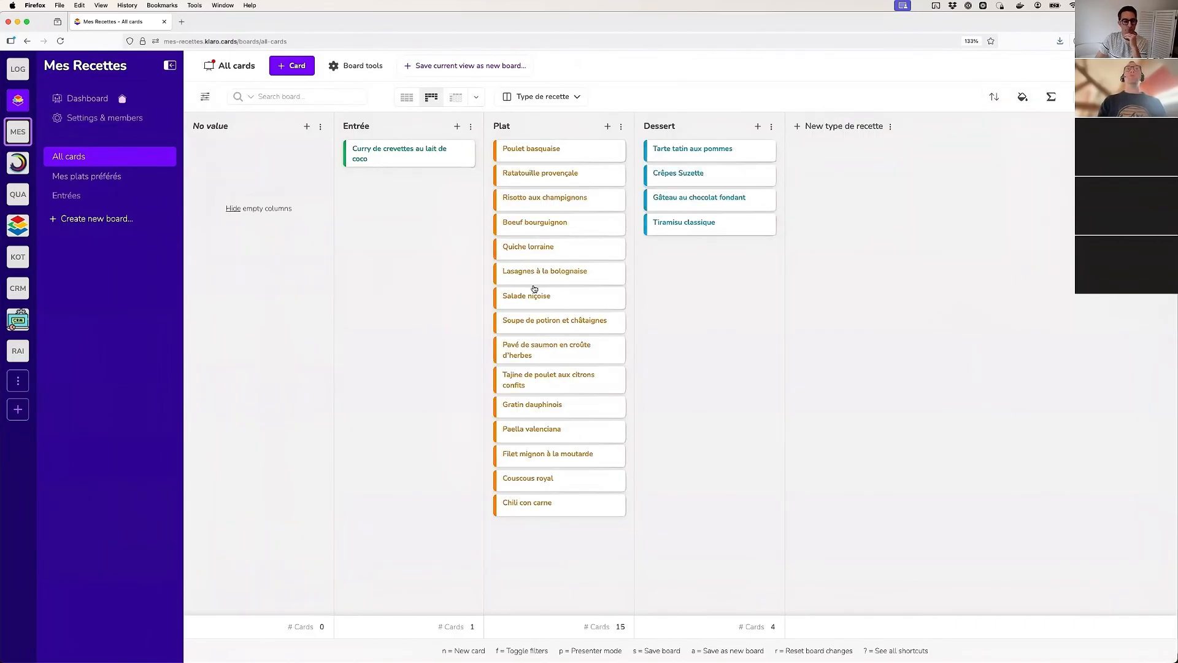
pyautogui.click(324, 127)
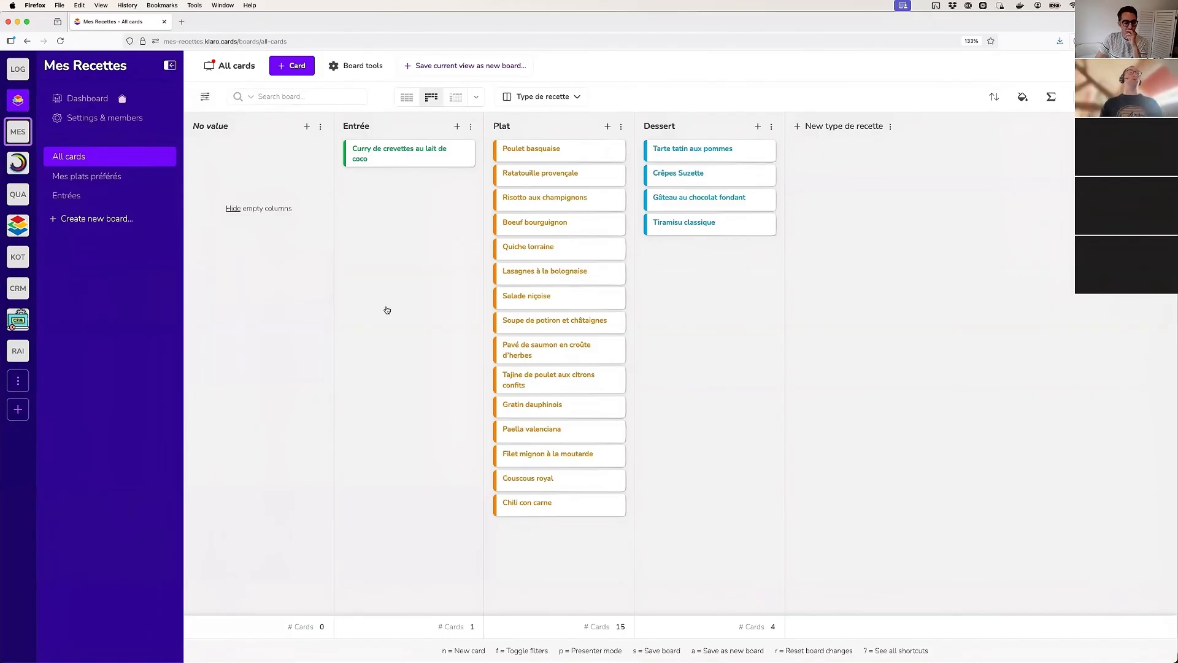
pyautogui.click(234, 66)
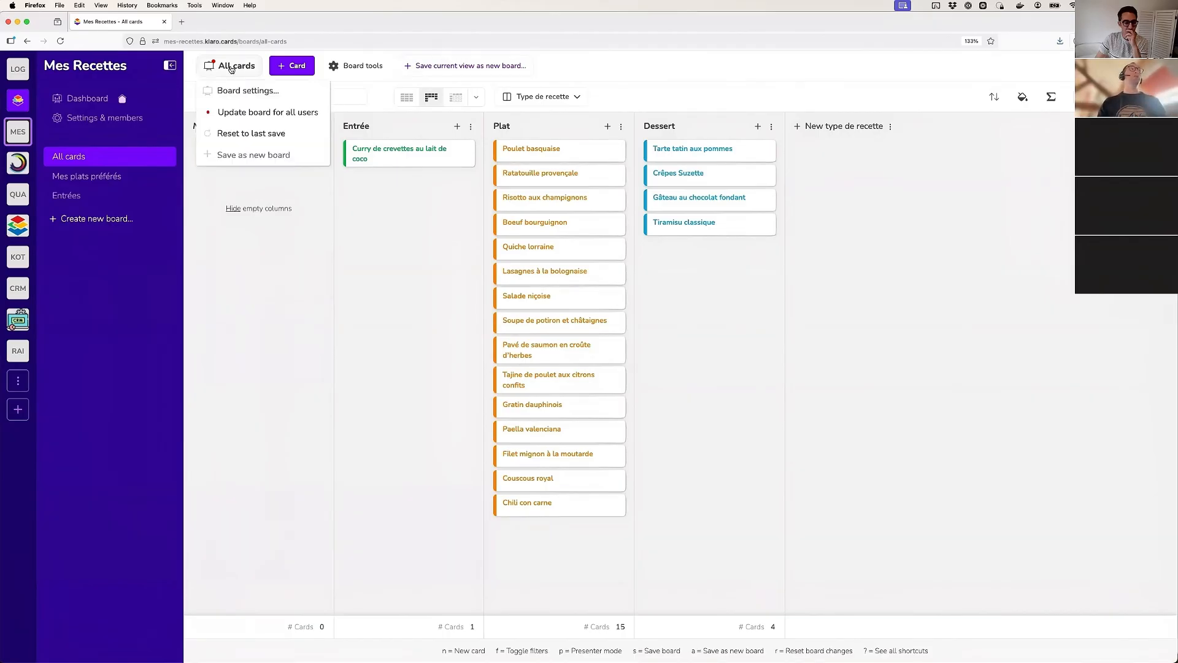
pyautogui.click(229, 114)
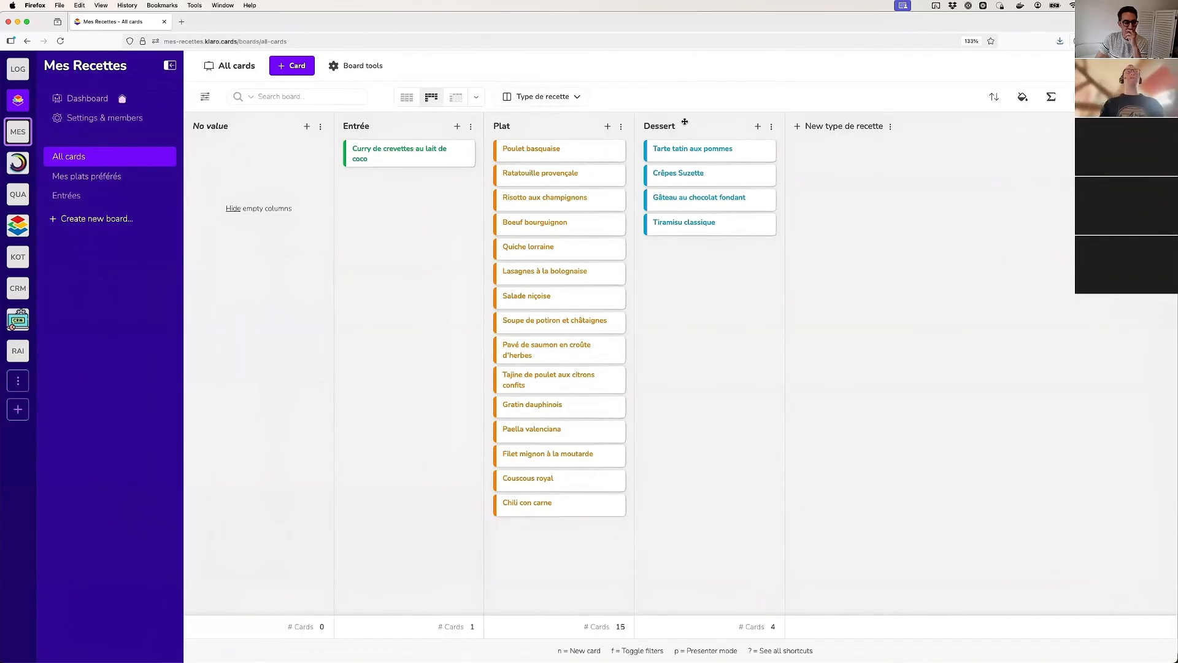
# Check the saved Mes plats préférés board and return to the All cards board
pyautogui.click(72, 195)
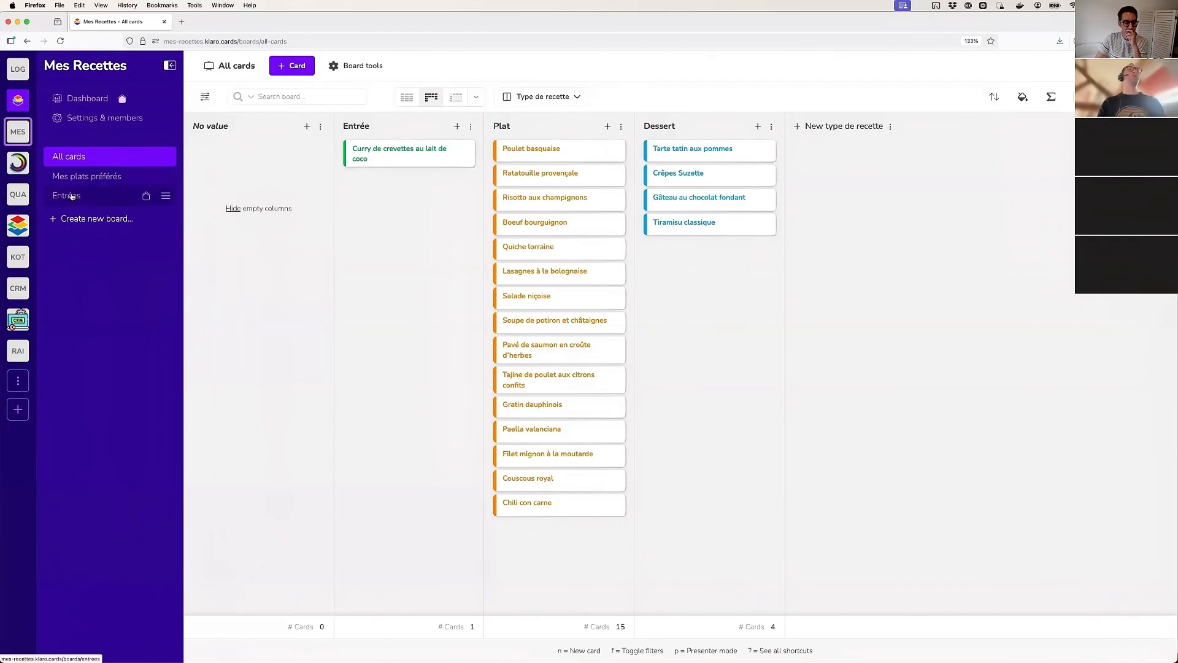
pyautogui.click(77, 177)
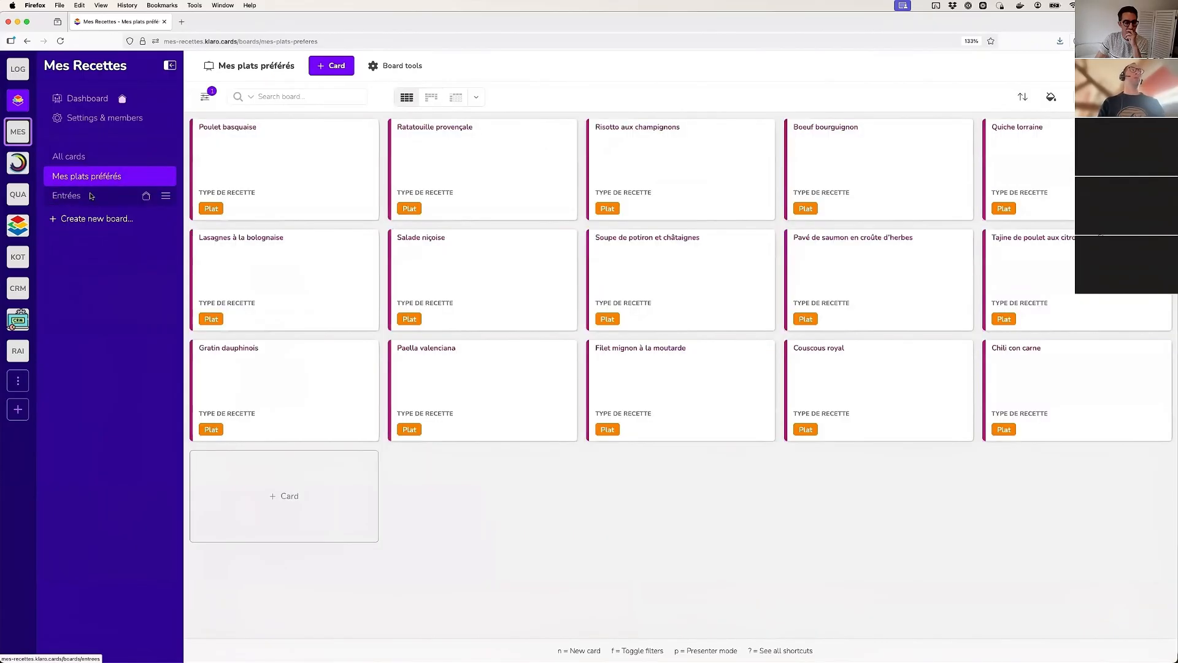
pyautogui.click(73, 158)
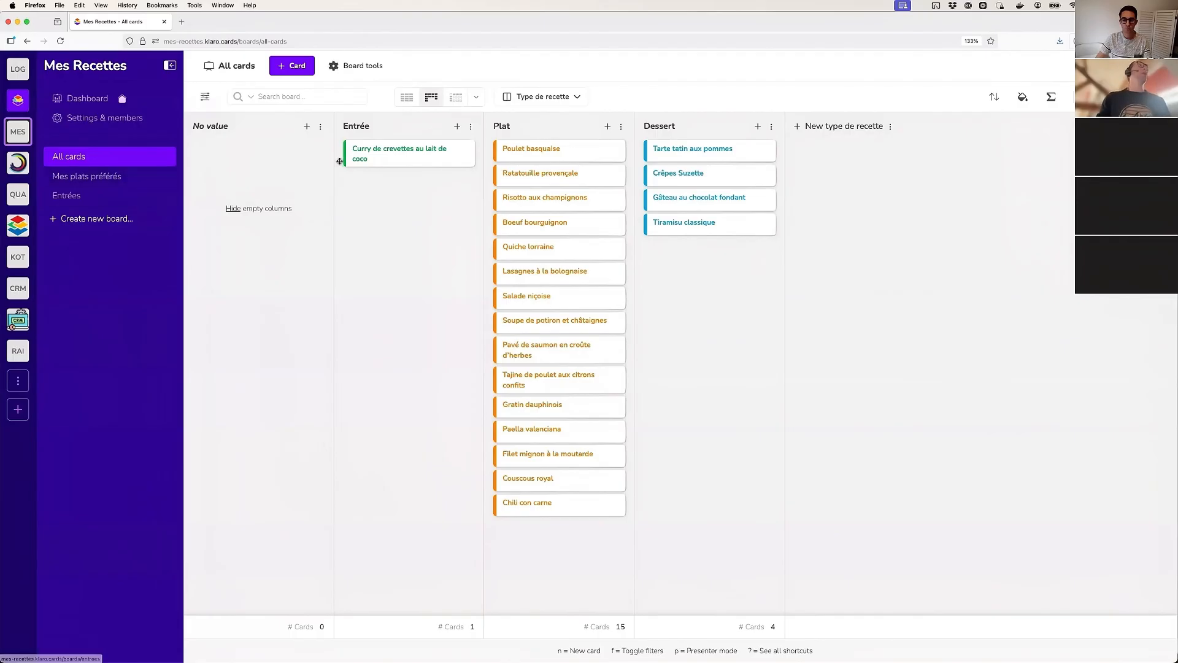
# Examine the dimension types offered for a new dimension on the Curry de crevettes au lait de coco card, closing without creating one
pyautogui.click(373, 155)
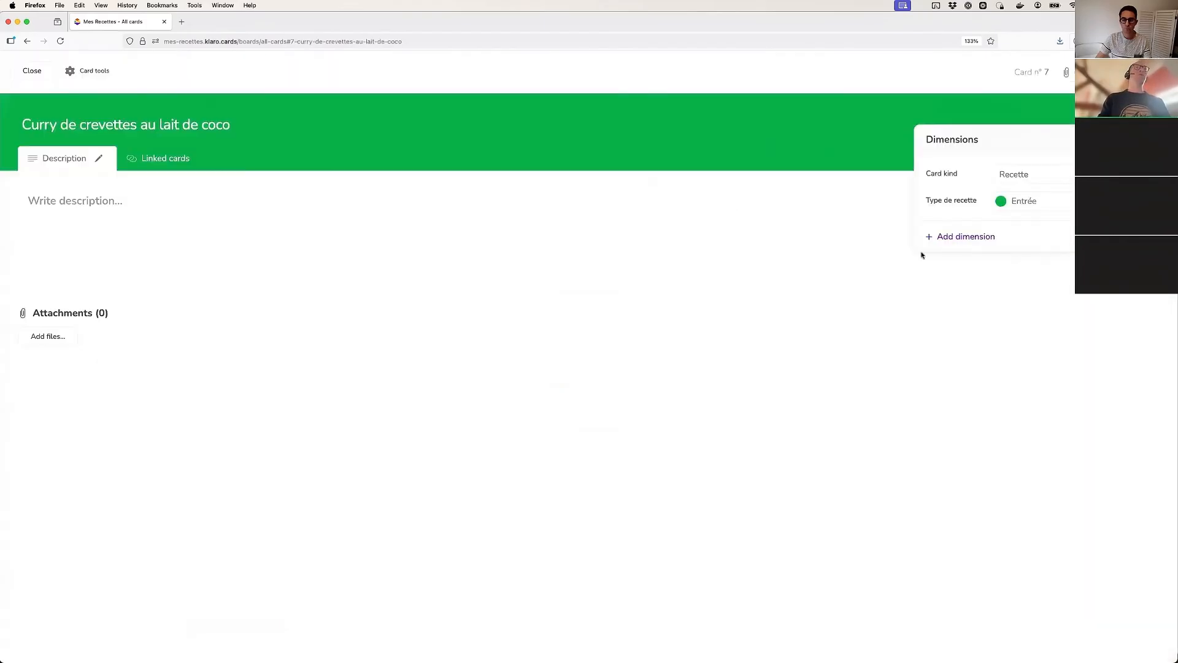
pyautogui.click(975, 238)
pyautogui.click(527, 235)
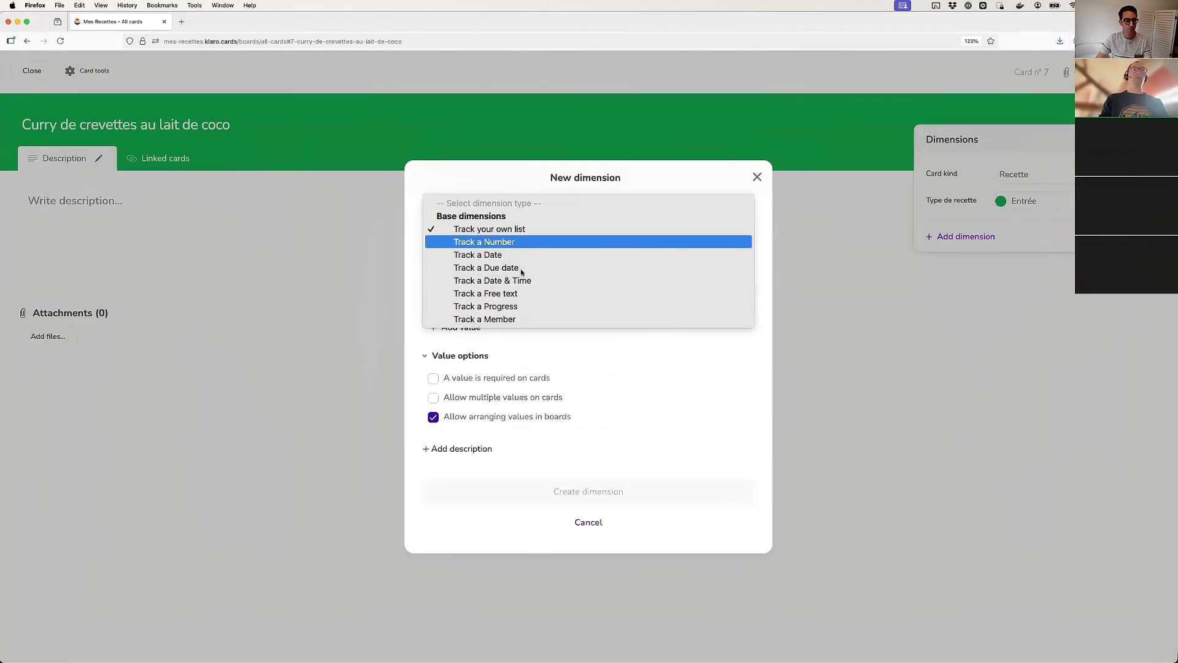
pyautogui.click(757, 178)
pyautogui.click(757, 178)
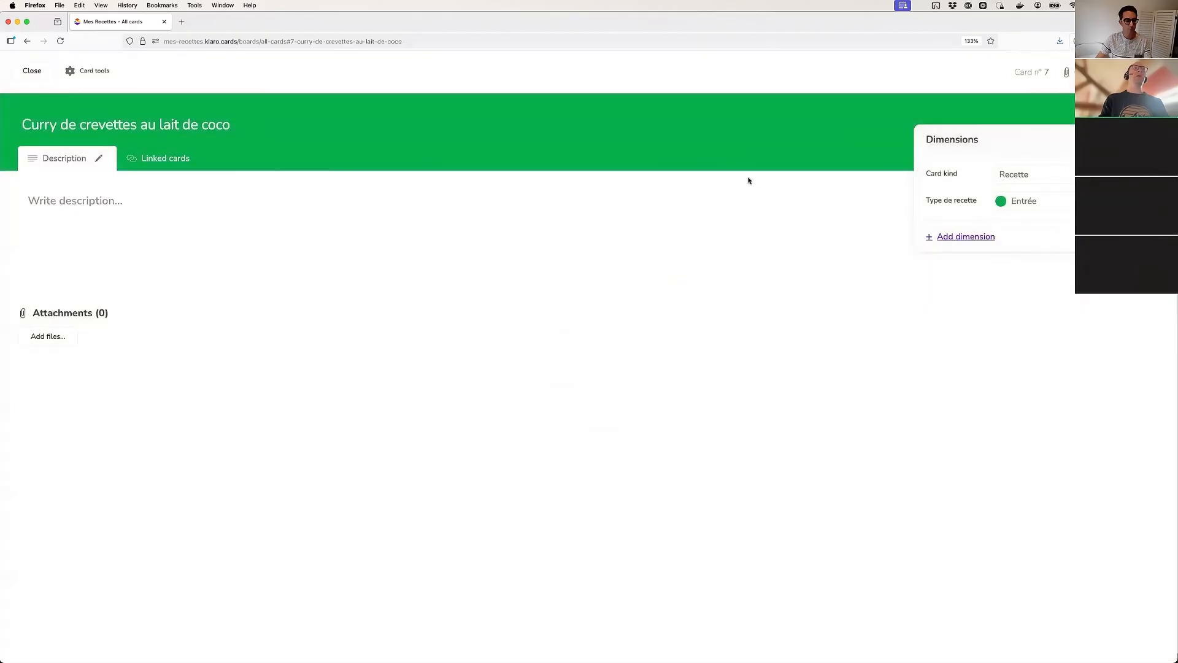
pyautogui.click(33, 71)
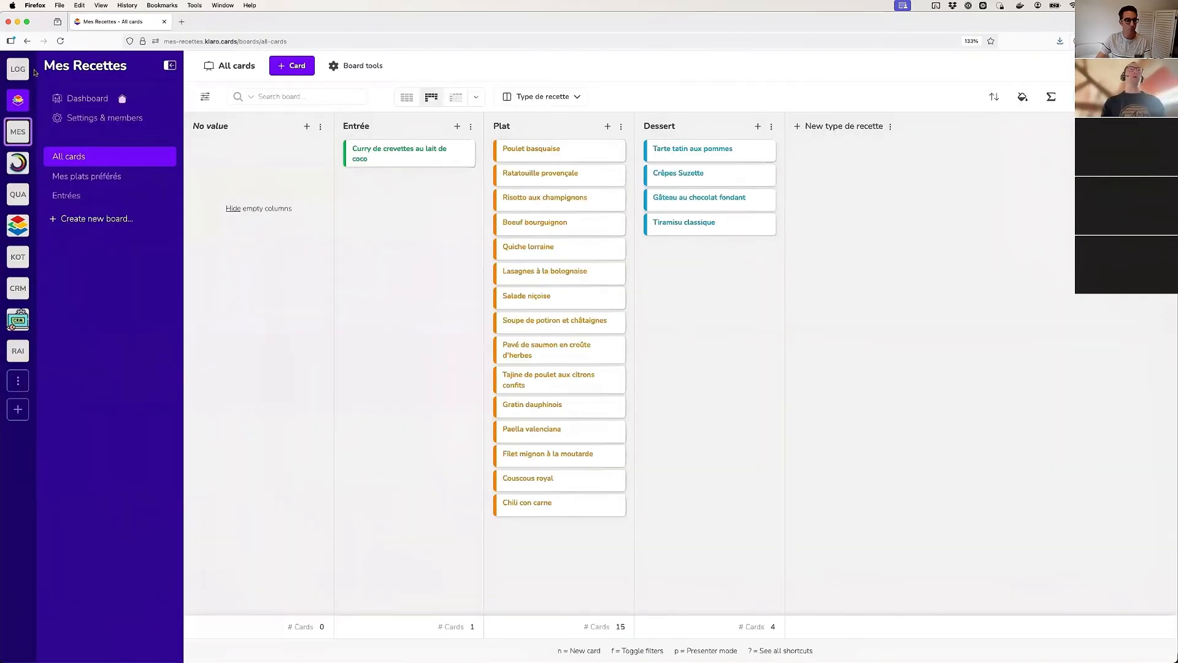
# Review the card kind and base dimensions in the project settings
pyautogui.click(99, 121)
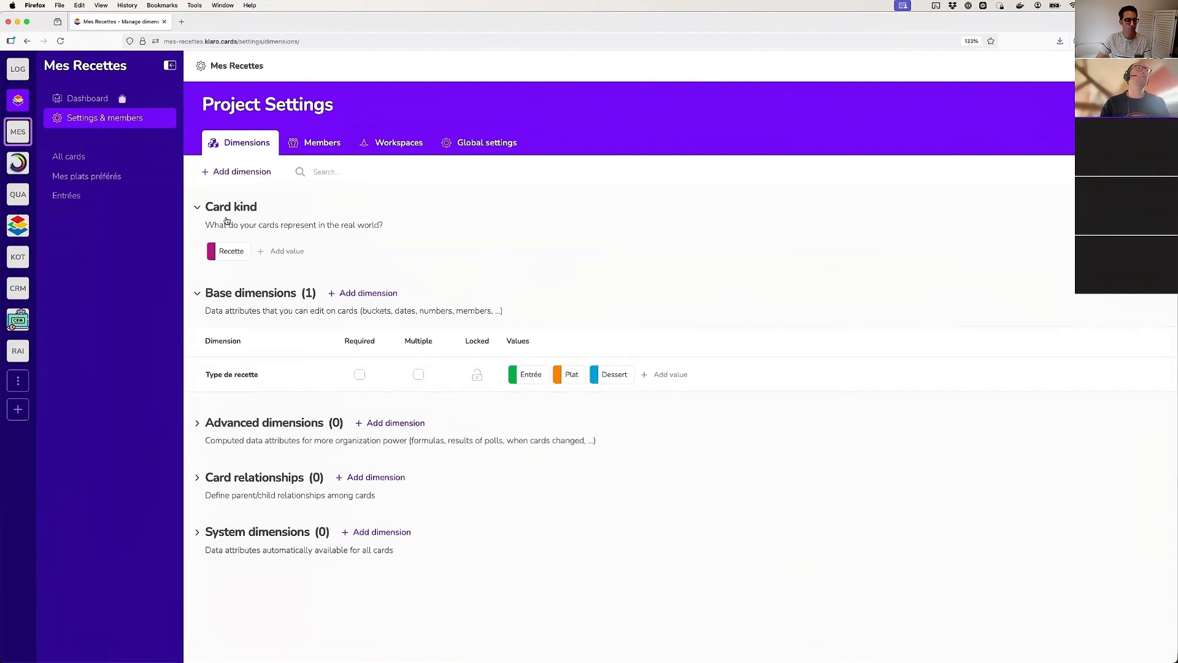
pyautogui.moveTo(225, 253)
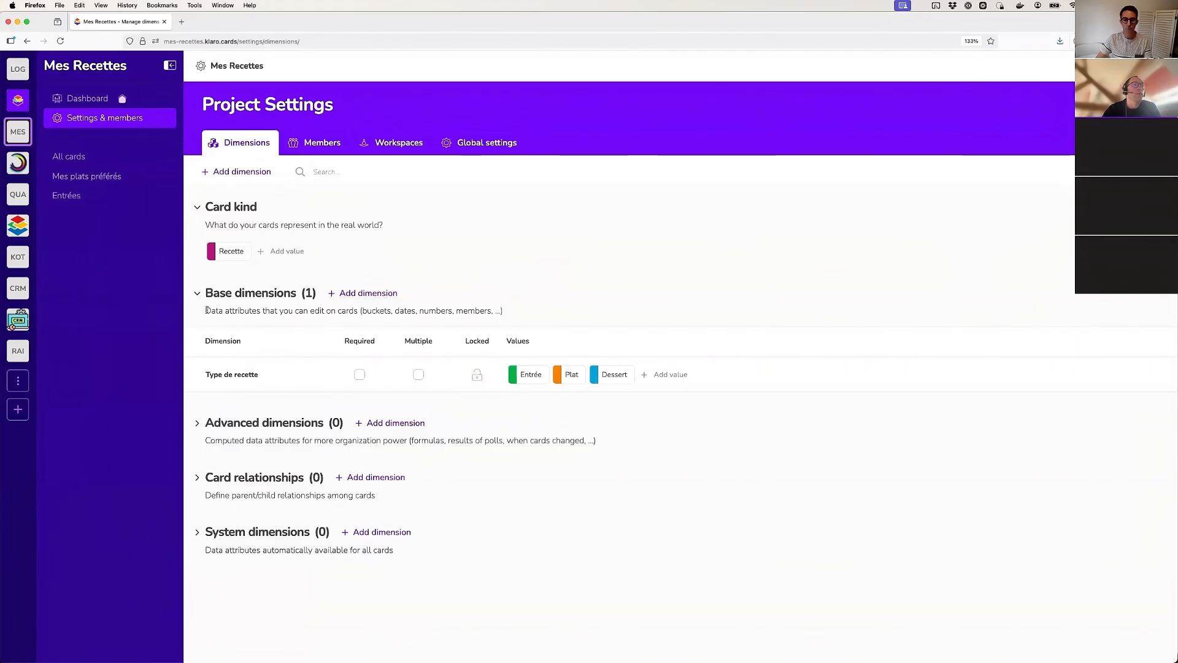
pyautogui.moveTo(206, 310); pyautogui.dragTo(467, 307)
pyautogui.click(468, 309)
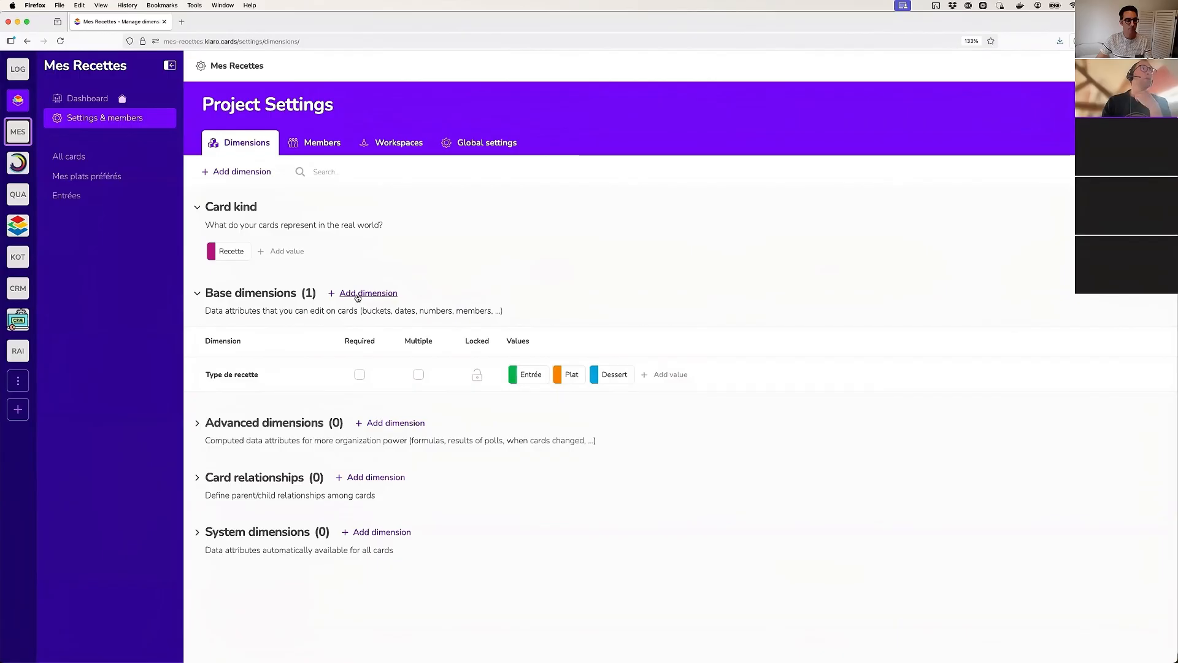
# Create a base dimension named Temps préparation that tracks a Number, with Number as its data format
pyautogui.click(386, 291)
pyautogui.click(534, 228)
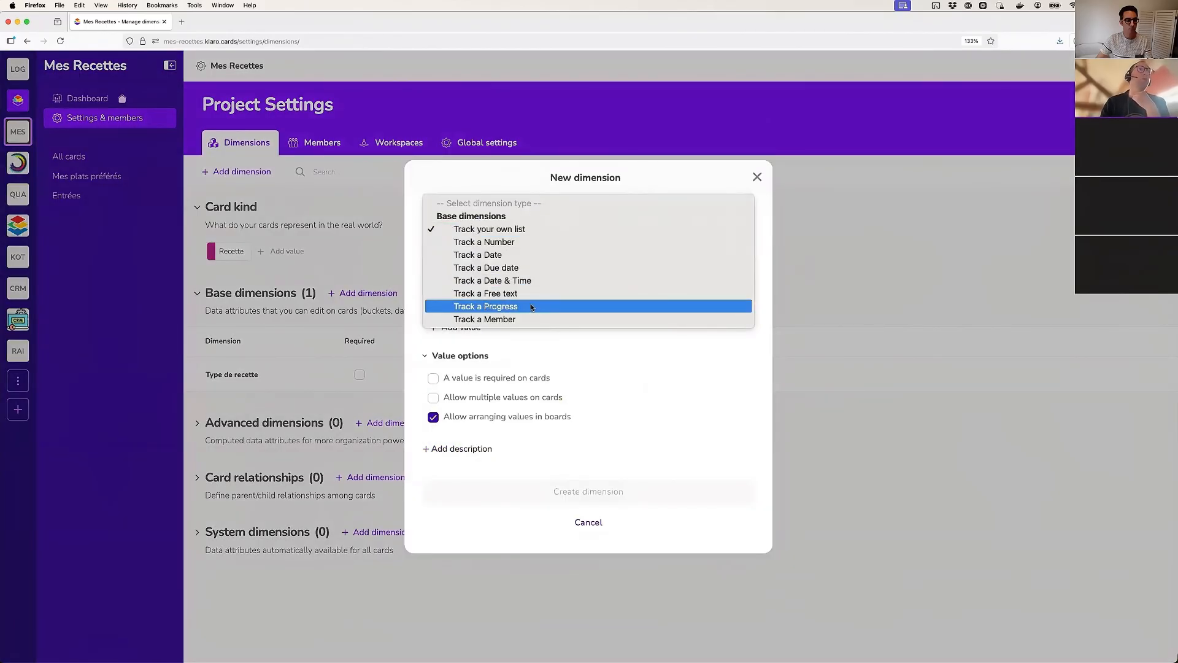
pyautogui.click(504, 243)
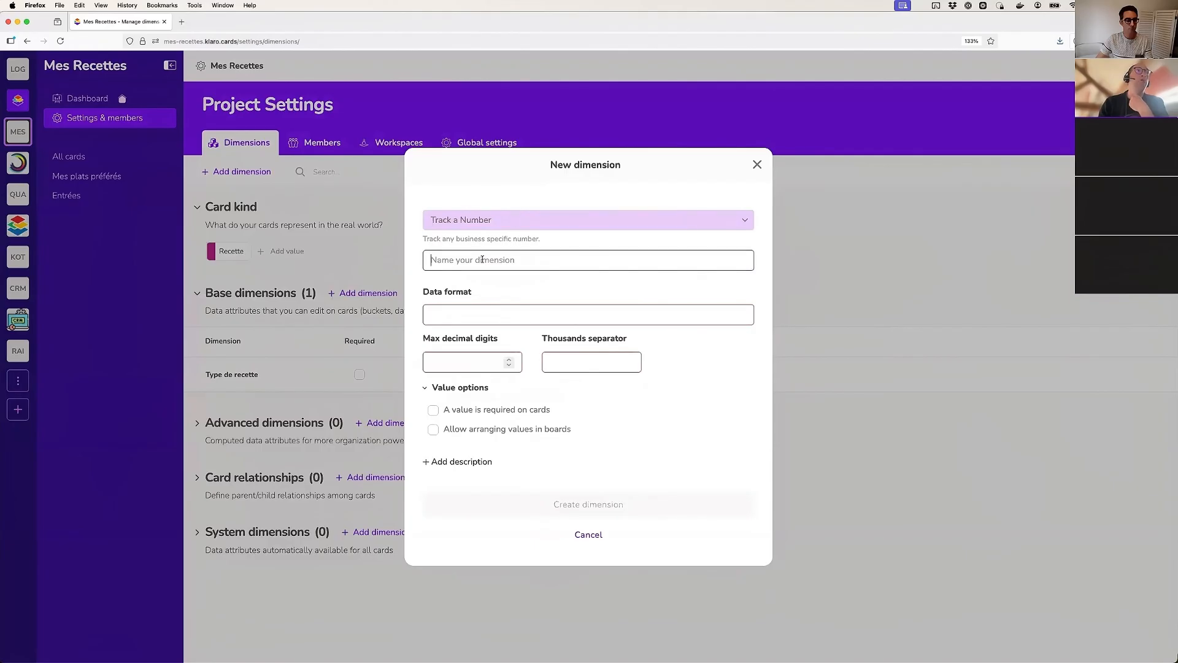
pyautogui.write('Temps ')
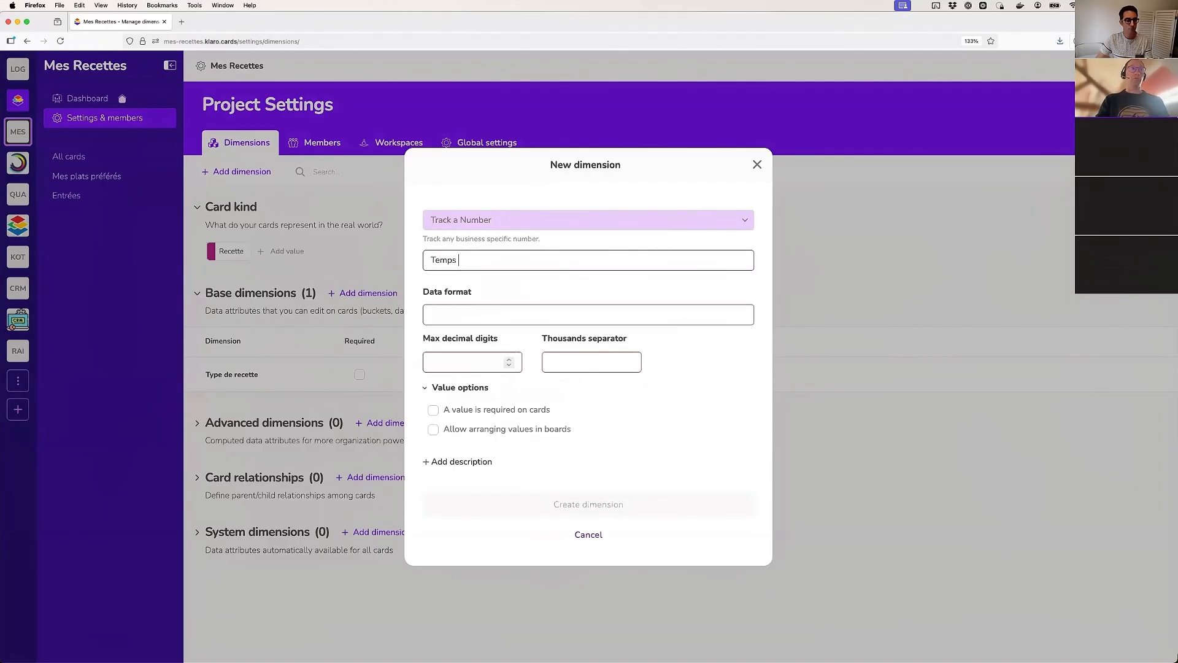
pyautogui.write('prépara')
pyautogui.press('BackSpace')
pyautogui.write('ra')
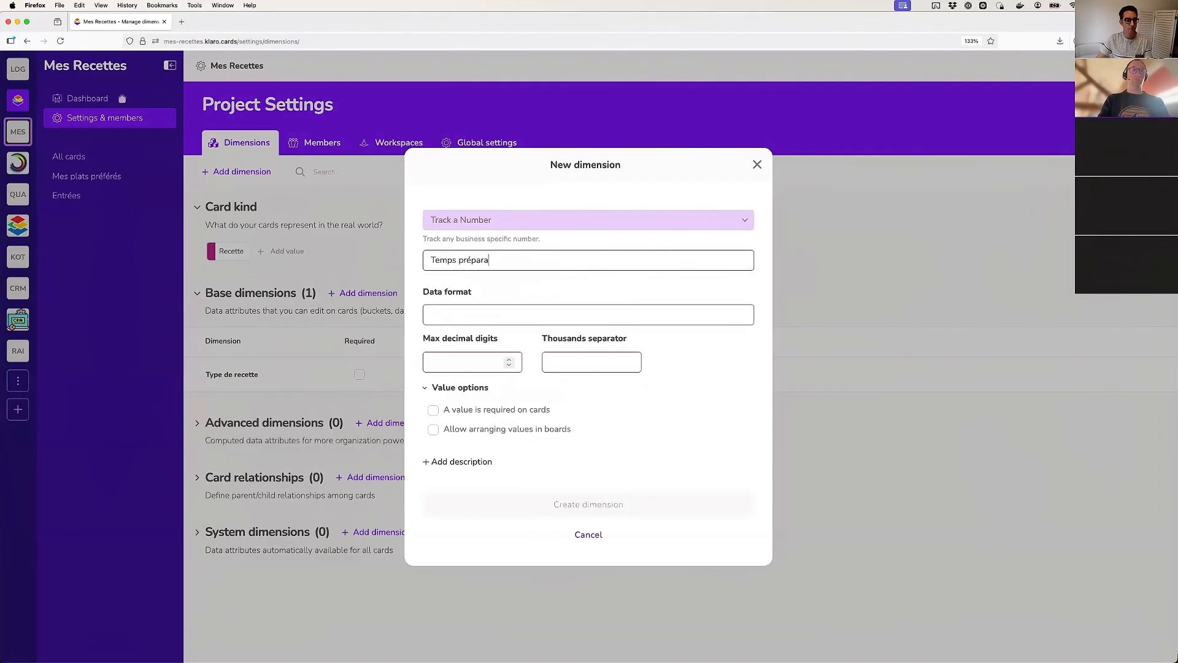
pyautogui.click(473, 314)
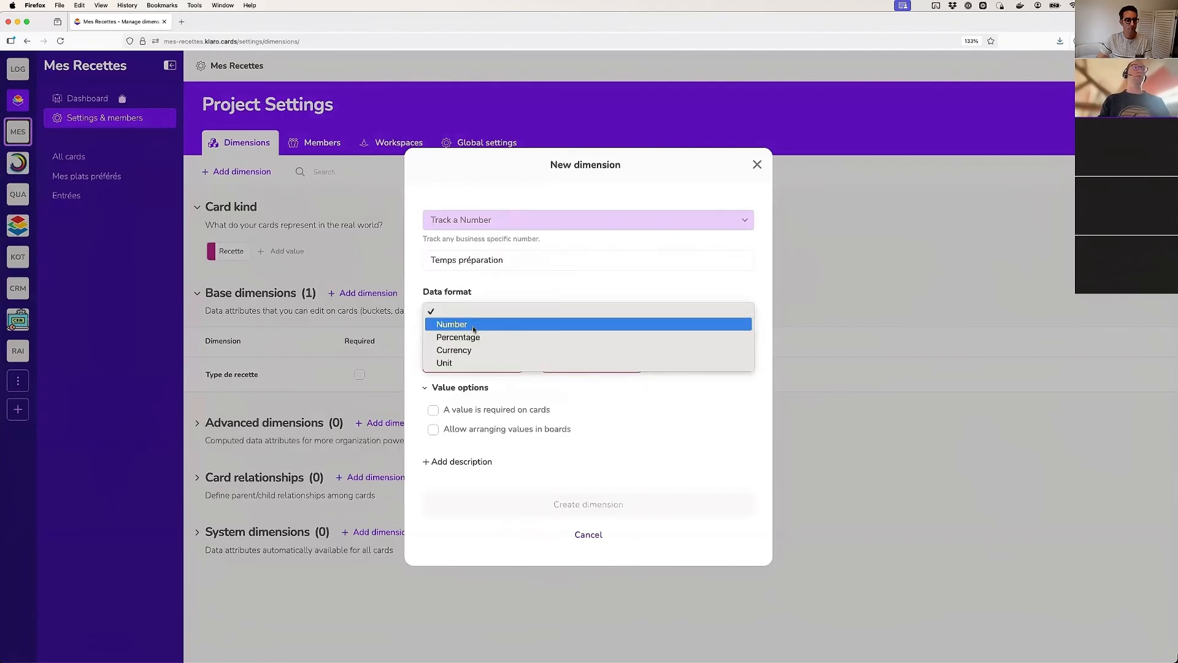
pyautogui.press('Return')
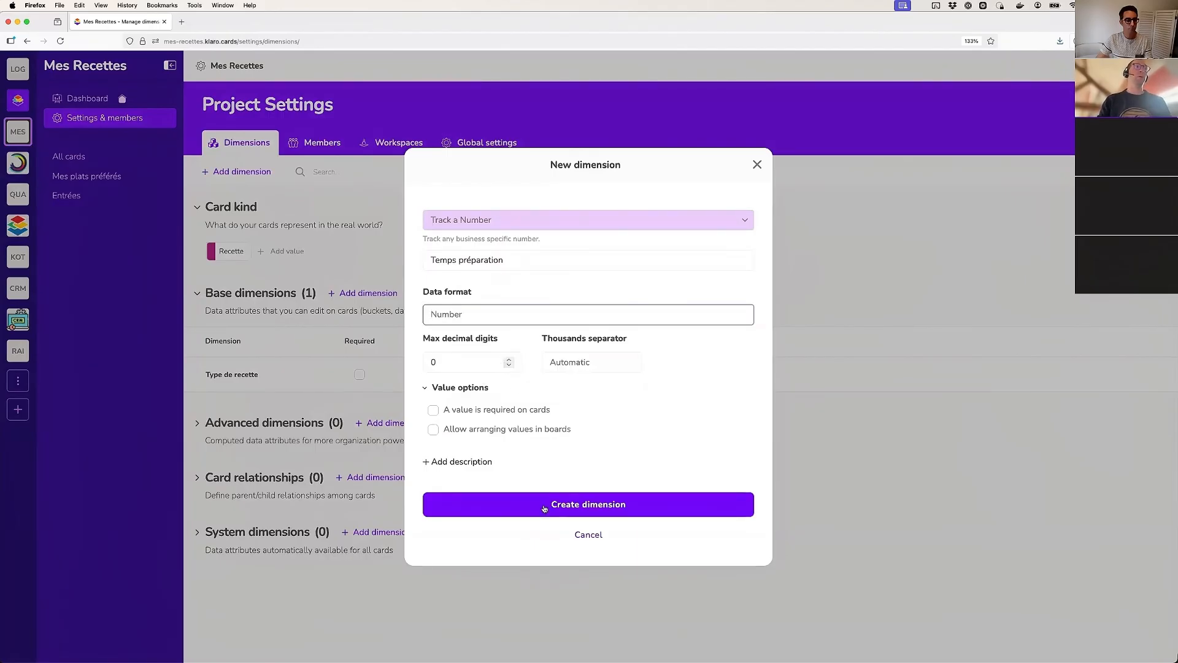
pyautogui.click(584, 504)
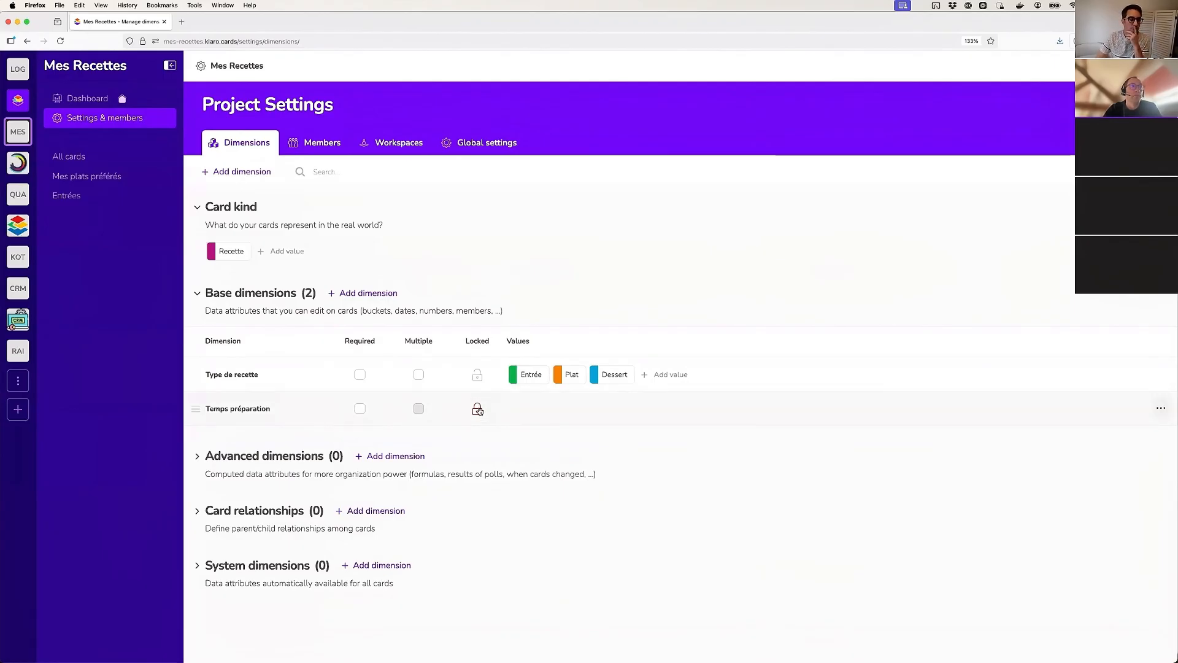
# Create a base dimension named "Depuis quand ?" that tracks a Date
pyautogui.click(370, 293)
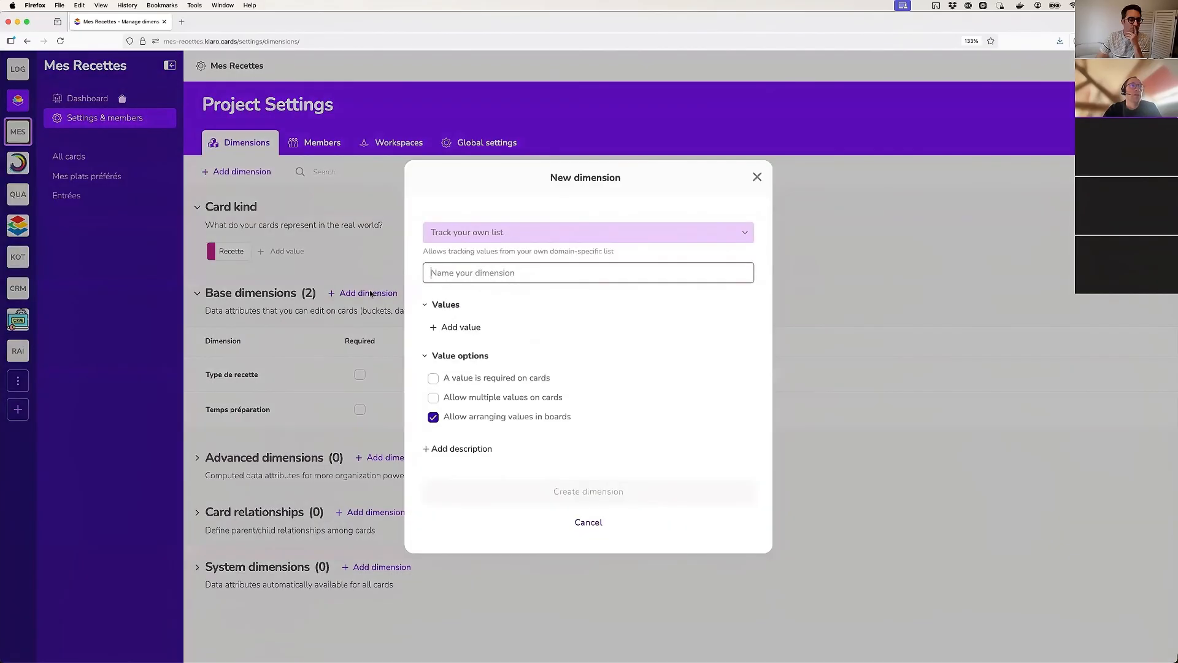
pyautogui.click(513, 233)
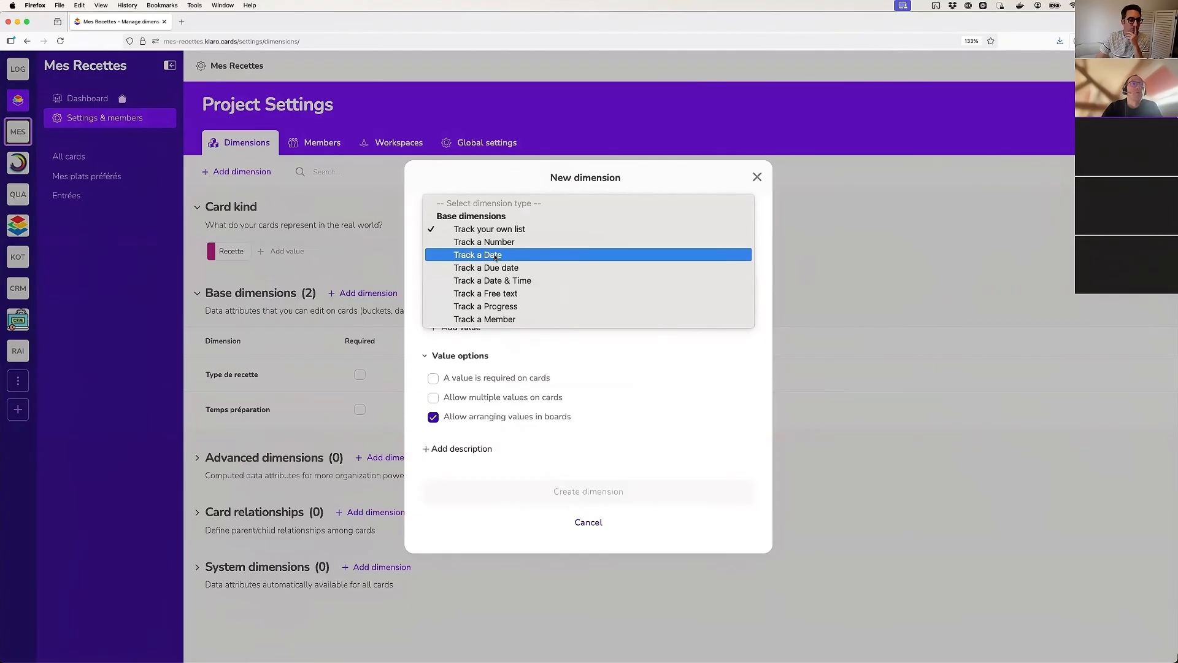
pyautogui.press('Return')
pyautogui.write('D')
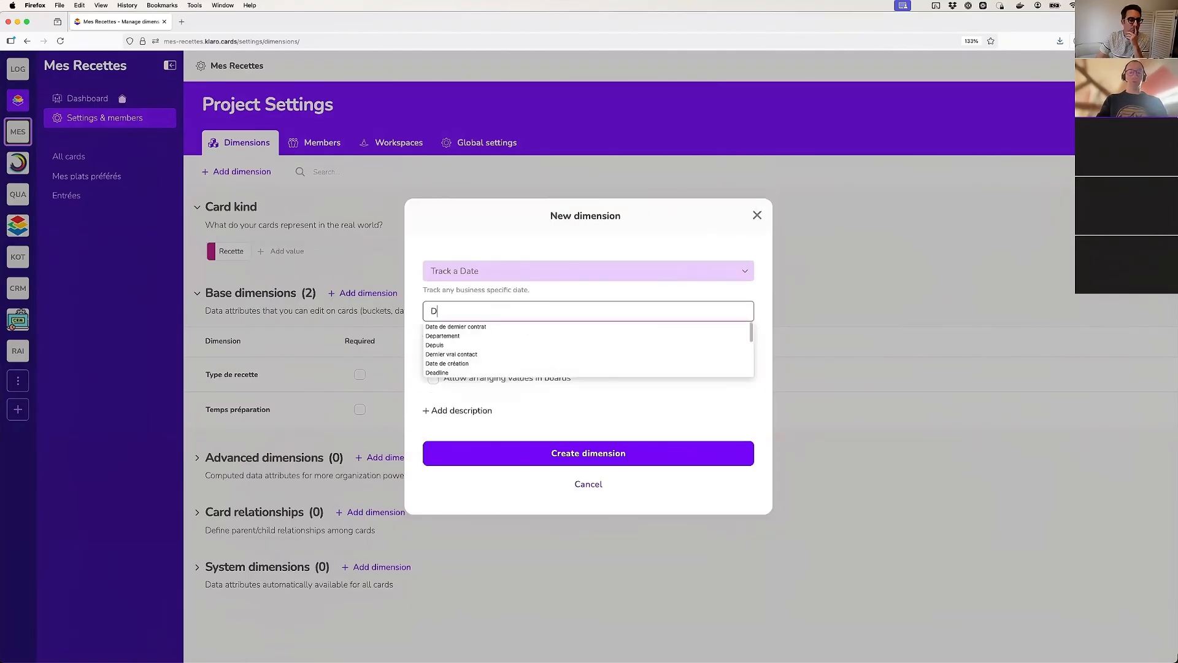
pyautogui.write('epuis quand ?')
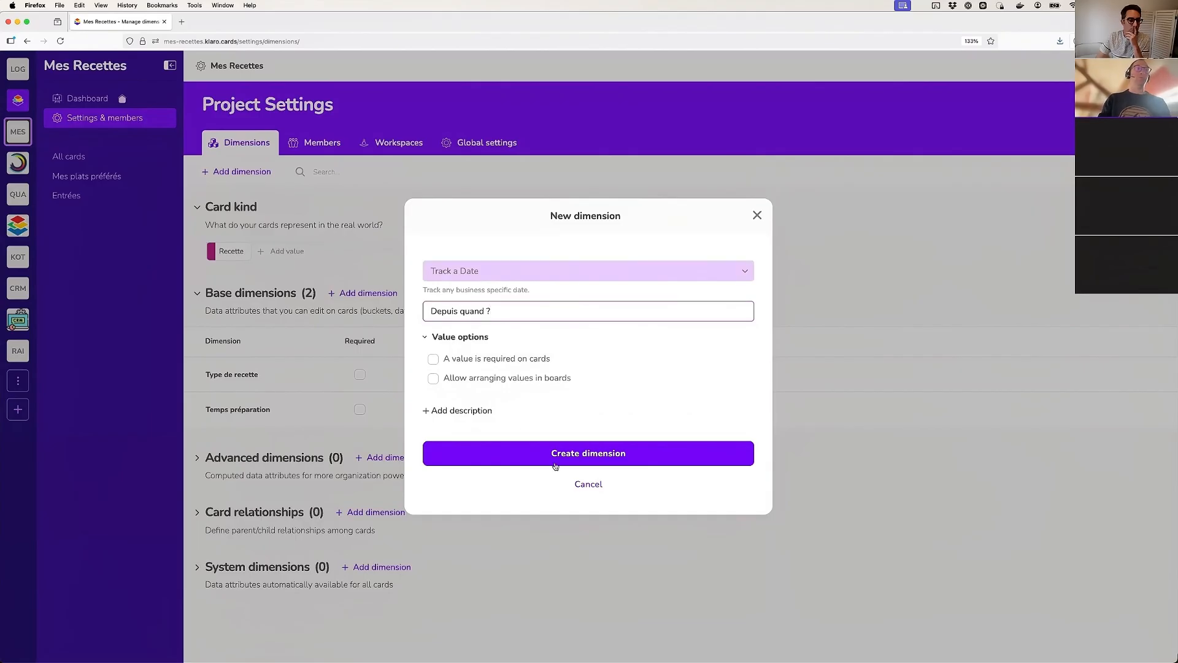
pyautogui.click(577, 463)
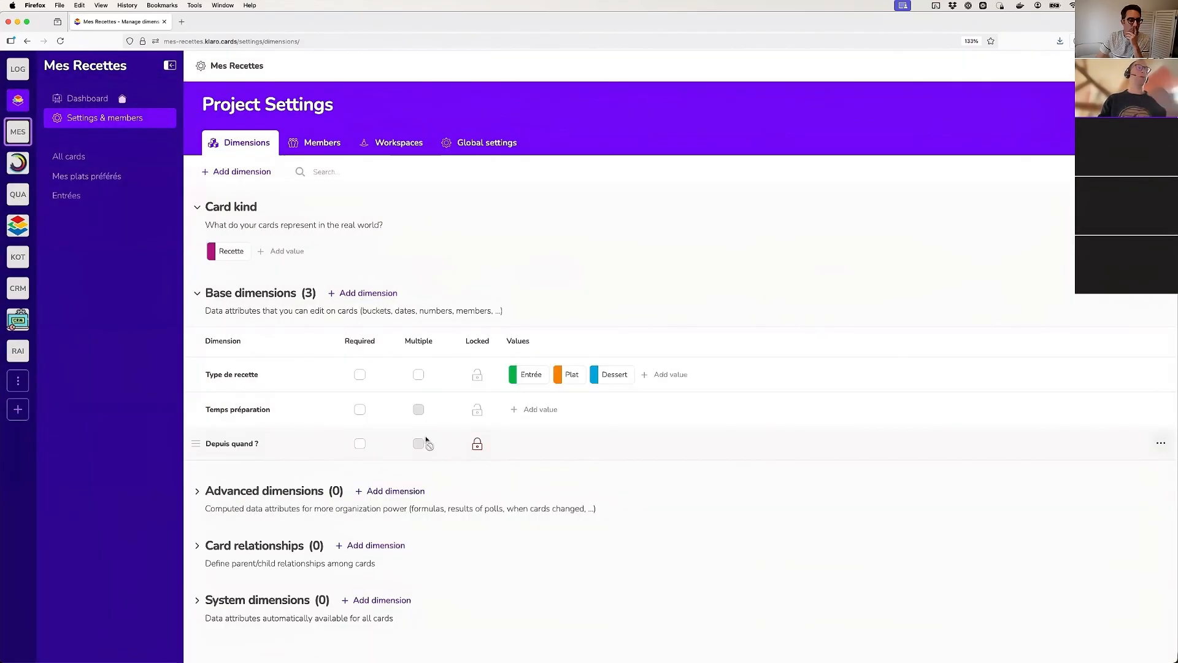
pyautogui.click(477, 449)
pyautogui.click(759, 176)
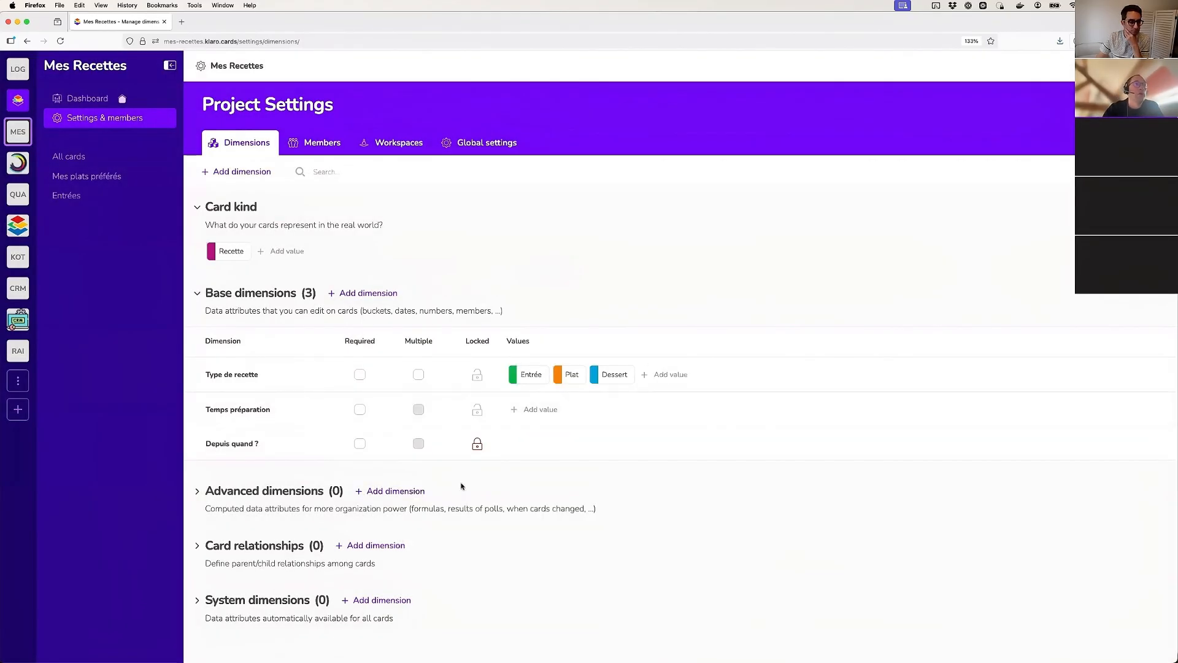
# Start a new base dimension of the Track a Progress type
pyautogui.click(367, 294)
pyautogui.click(496, 233)
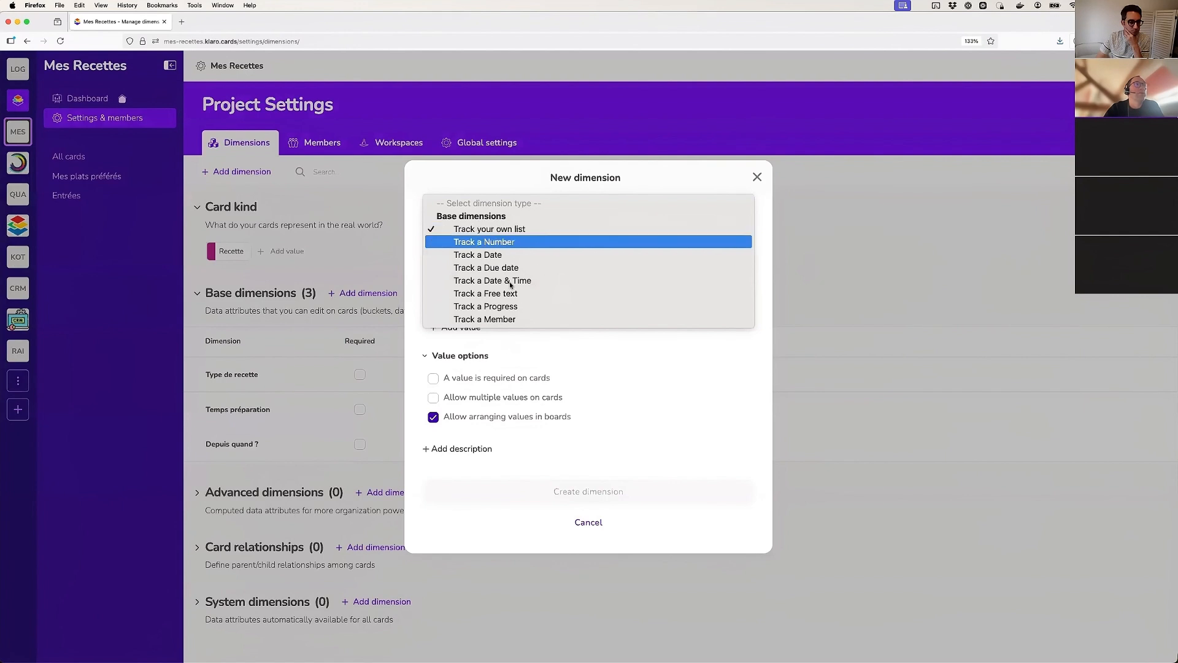
pyautogui.click(487, 307)
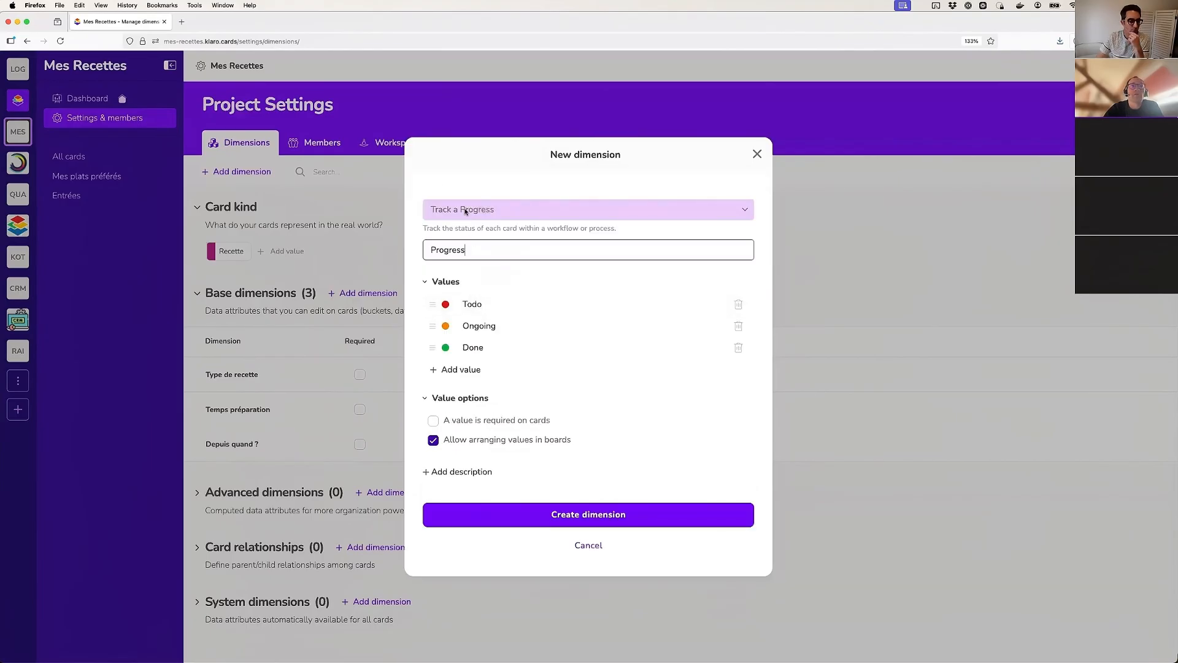
# Rename the Progress values Todo, Ongoing and Done as Idée, Teste and Habitude, and create the dimension
pyautogui.click(490, 304)
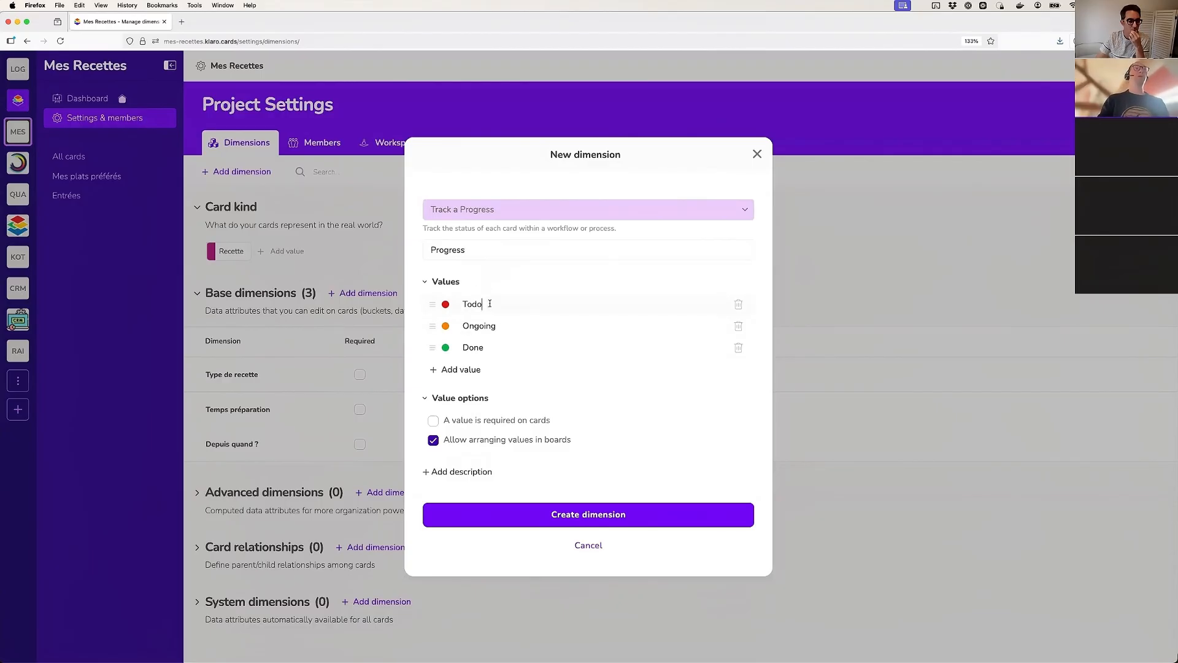
pyautogui.doubleClick(481, 305)
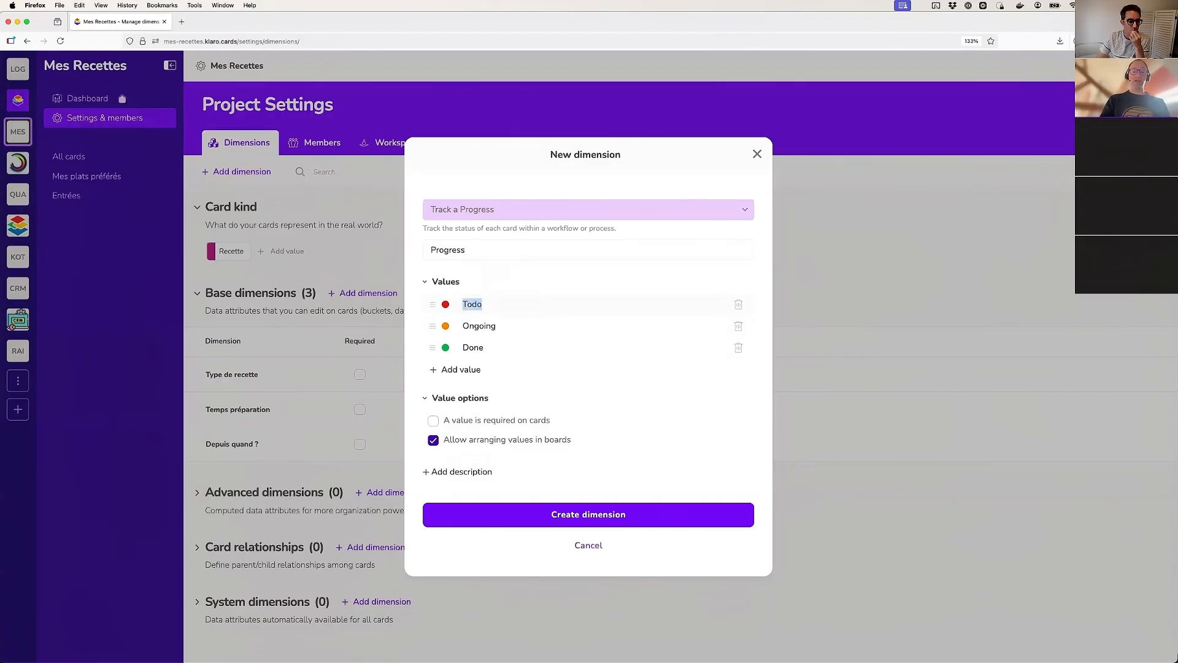
pyautogui.write('Idée')
pyautogui.press('Tab')
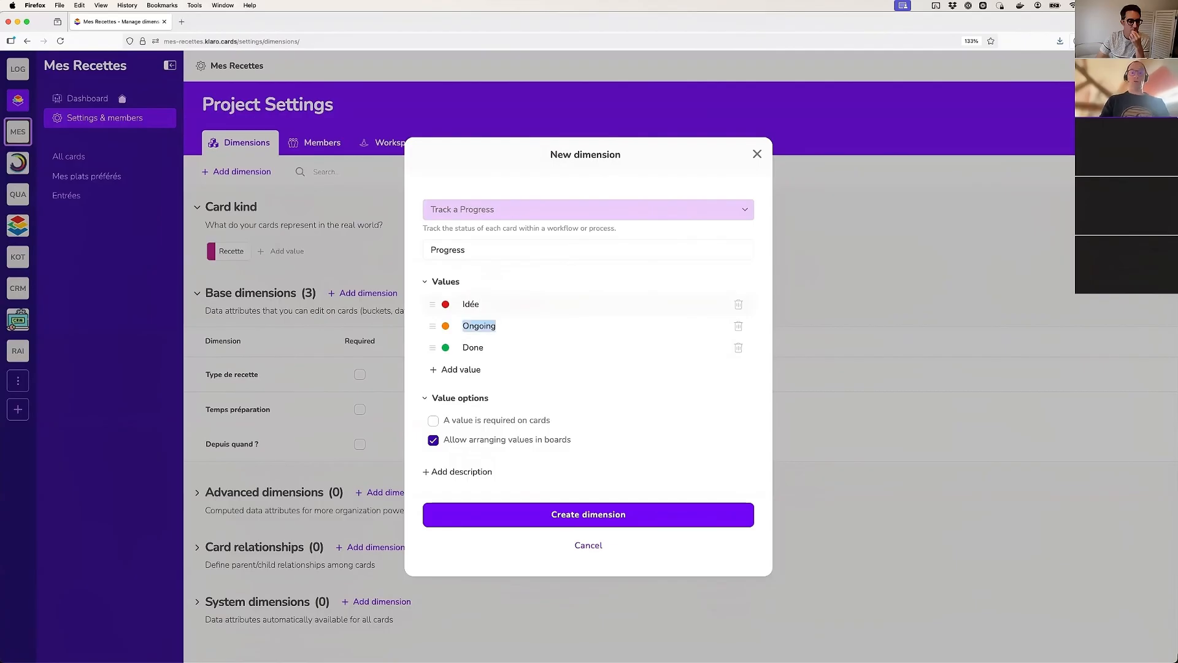
pyautogui.write('Teste')
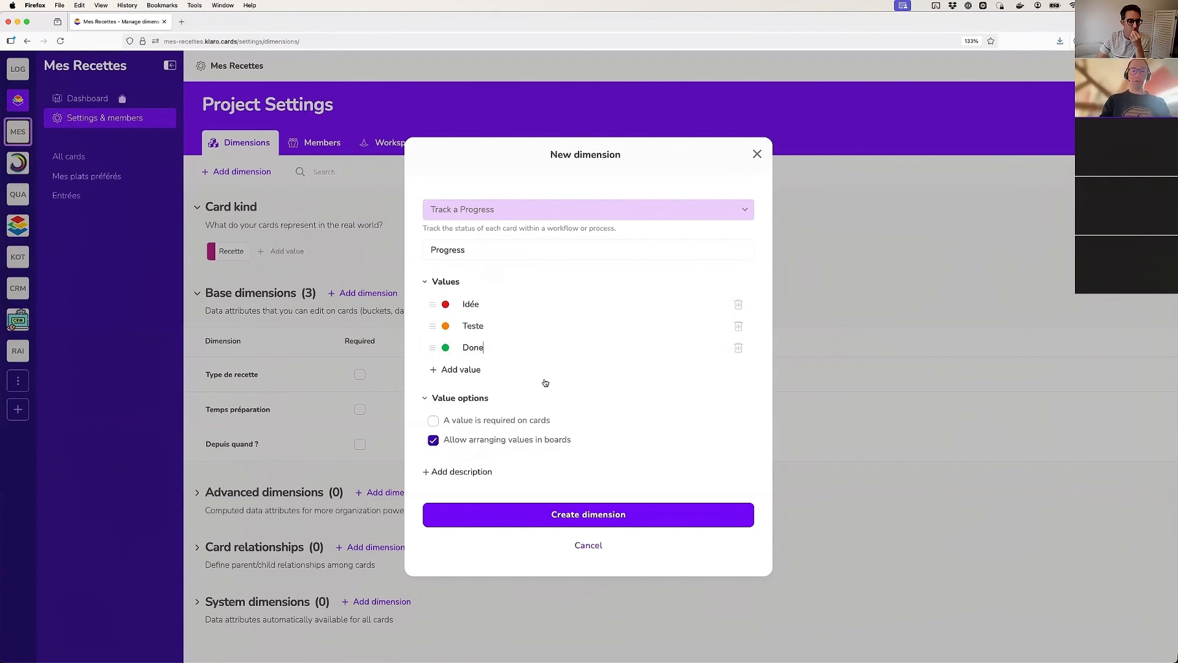
pyautogui.press('super+a')
pyautogui.write('Habitu')
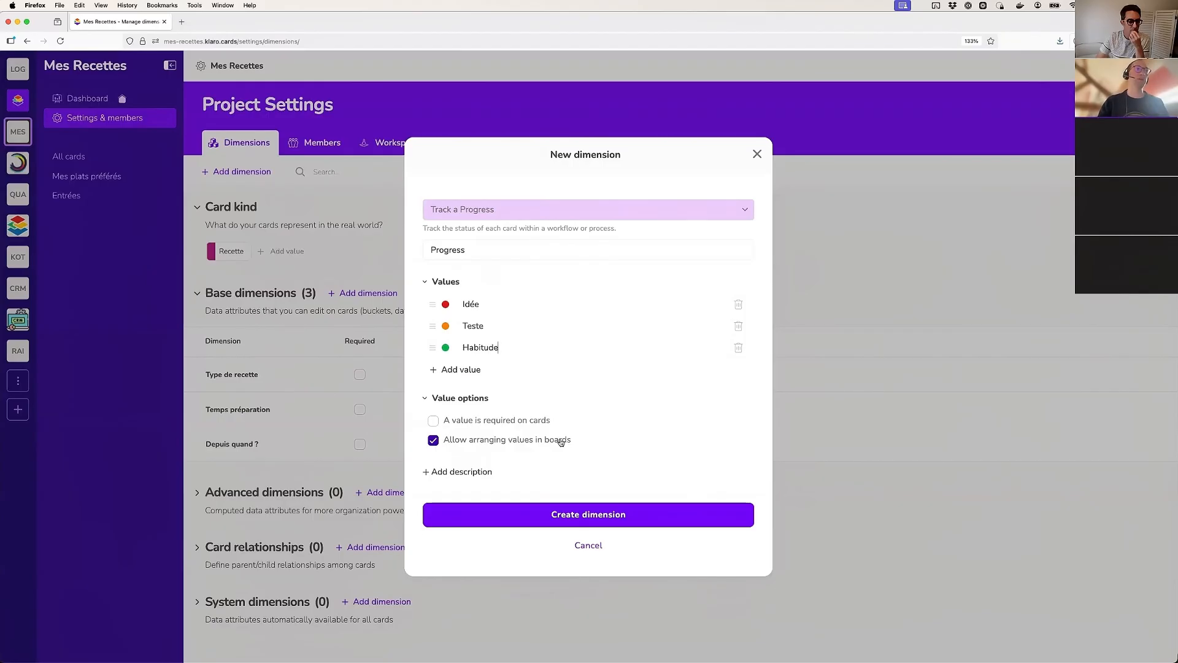
pyautogui.click(593, 513)
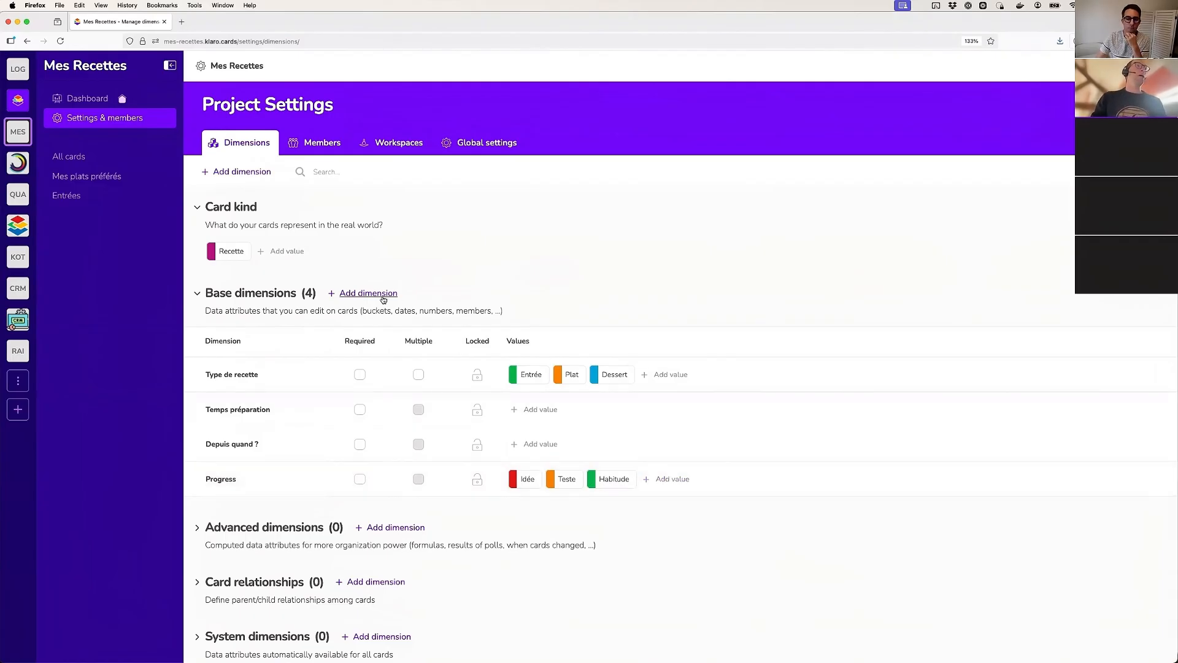
# Create a base dimension named Responsable that tracks a Member
pyautogui.click(384, 295)
pyautogui.click(503, 229)
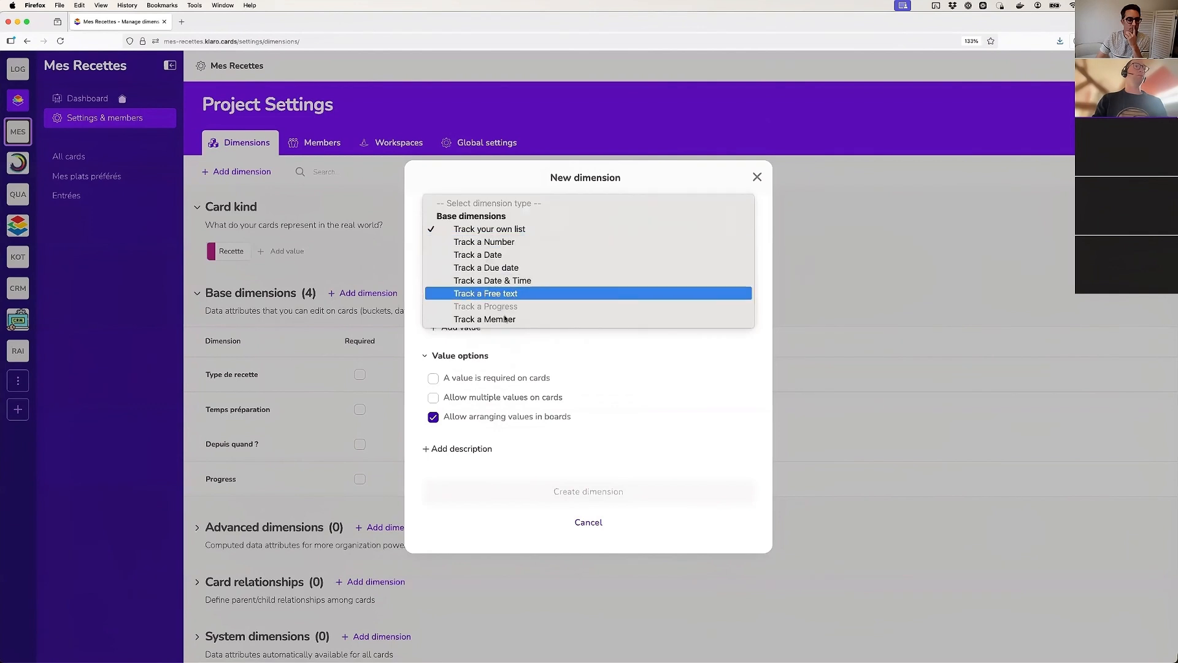
pyautogui.click(515, 319)
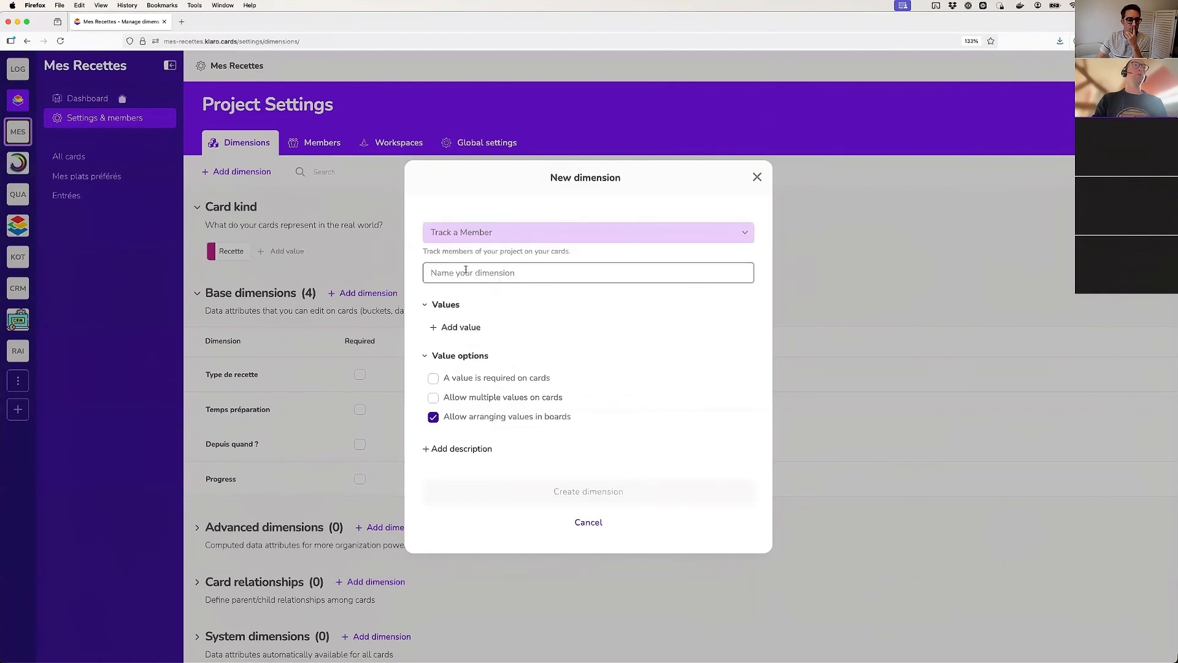
pyautogui.write('Responsable')
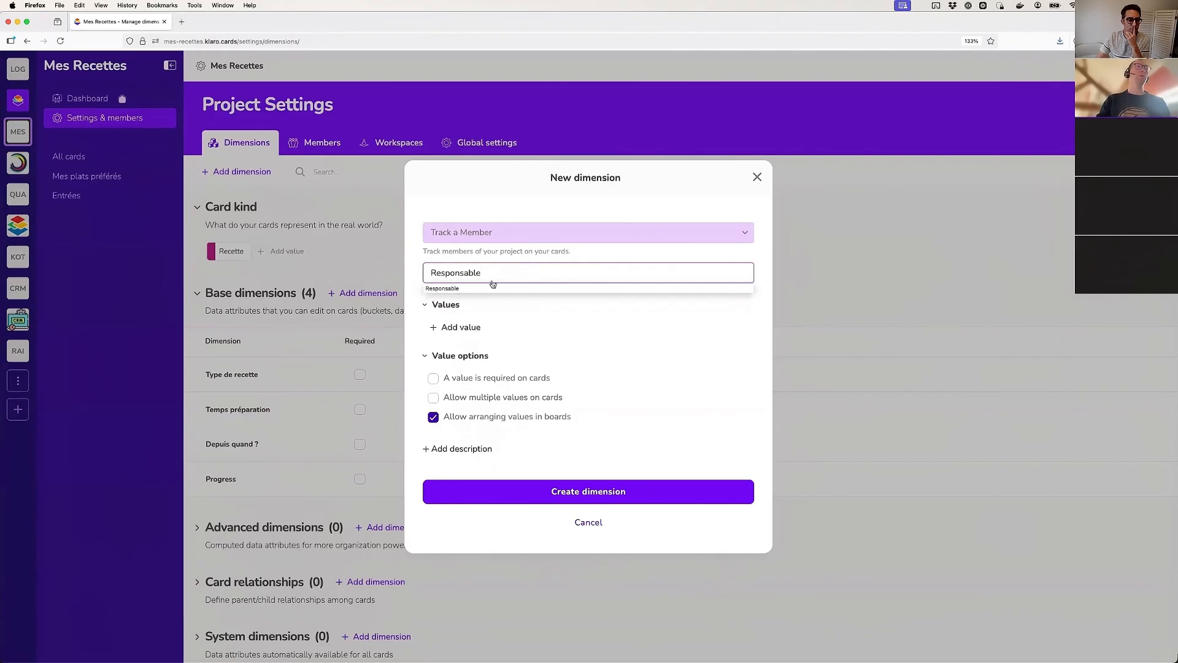
pyautogui.click(493, 286)
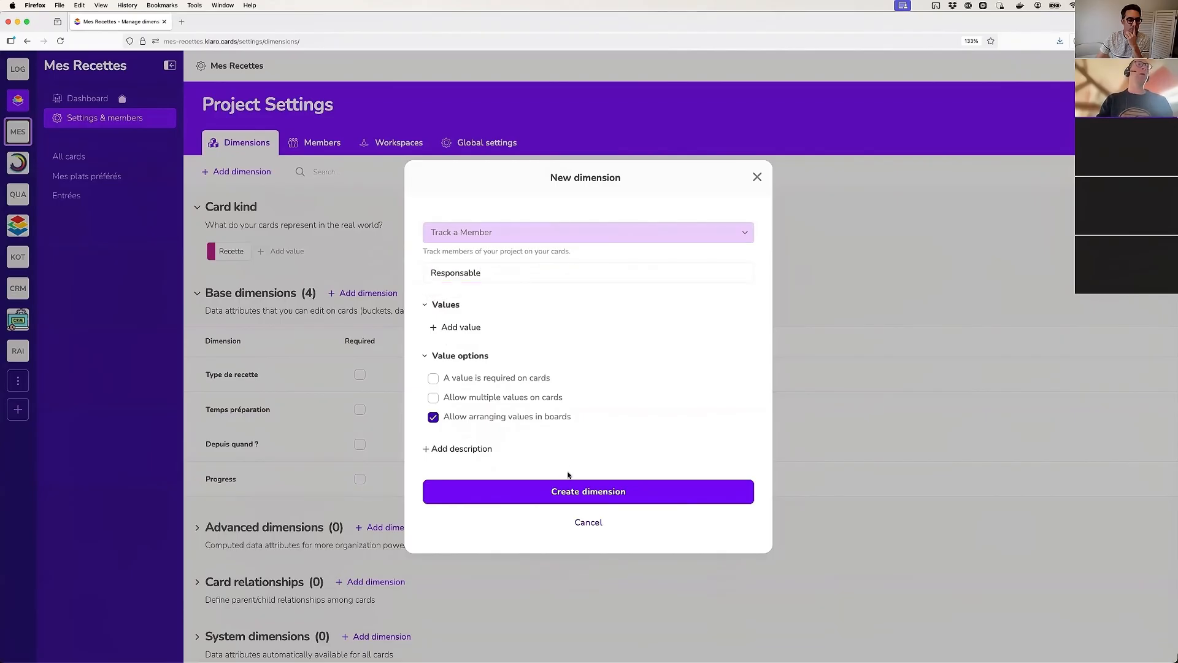
pyautogui.click(555, 492)
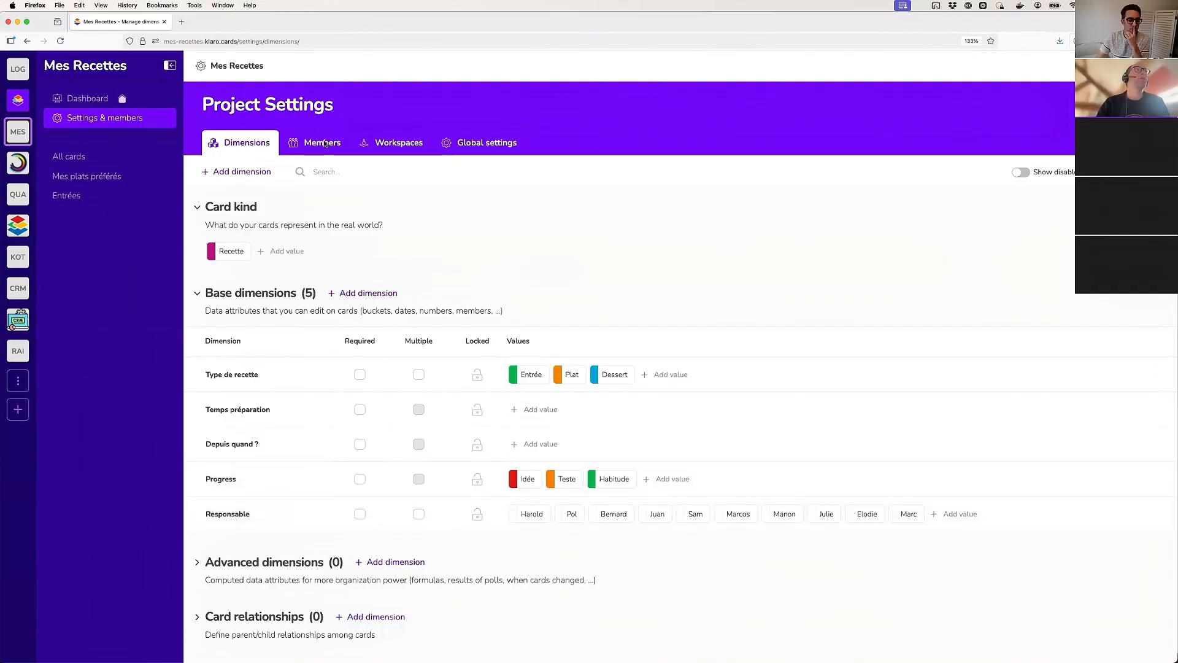
# Compare the project's active members and members to invite with the values of the Responsable dimension
pyautogui.click(328, 142)
pyautogui.scroll(-3, 325, 547)
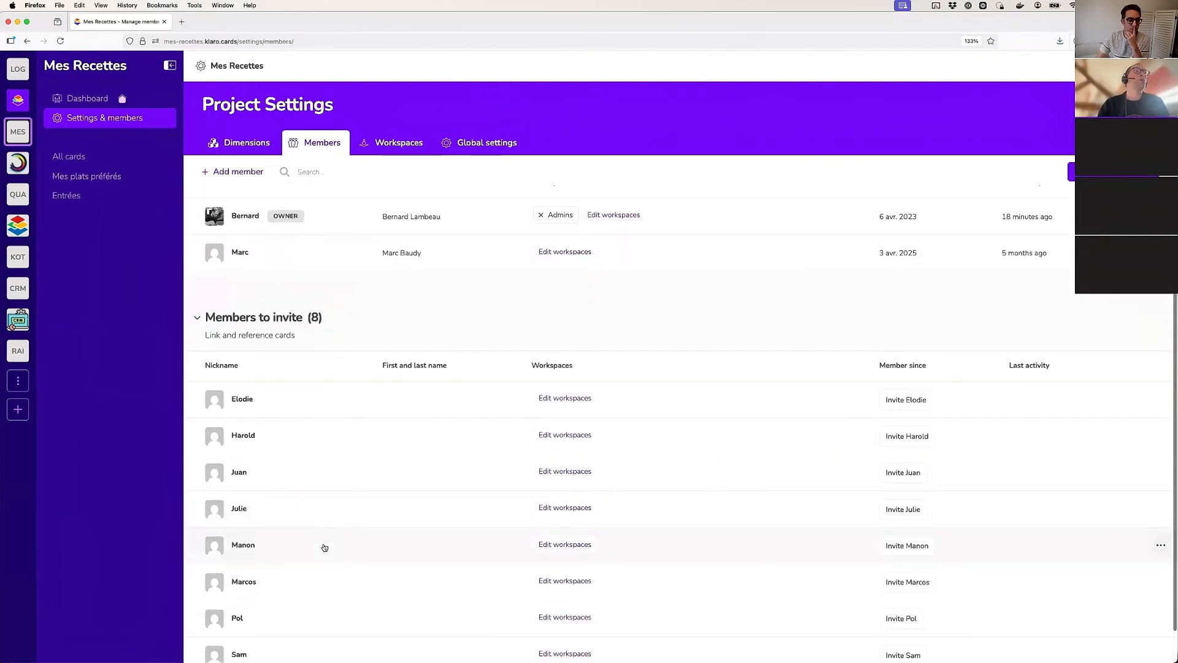
pyautogui.scroll(3, 322, 547)
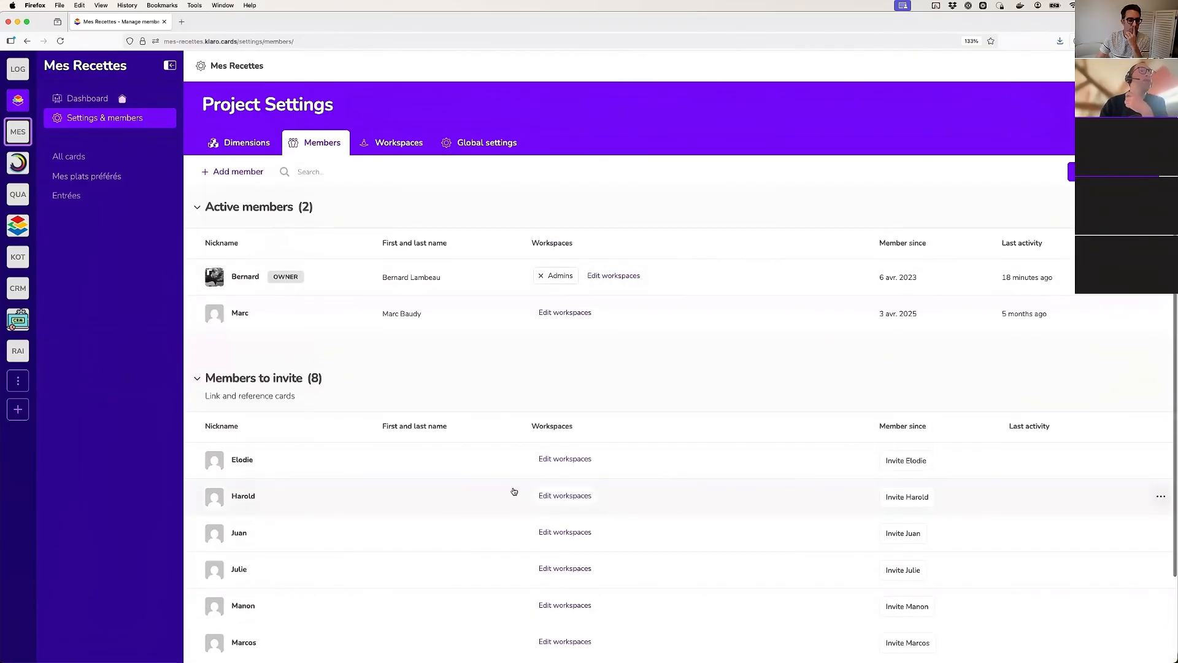
pyautogui.scroll(-4, 341, 489)
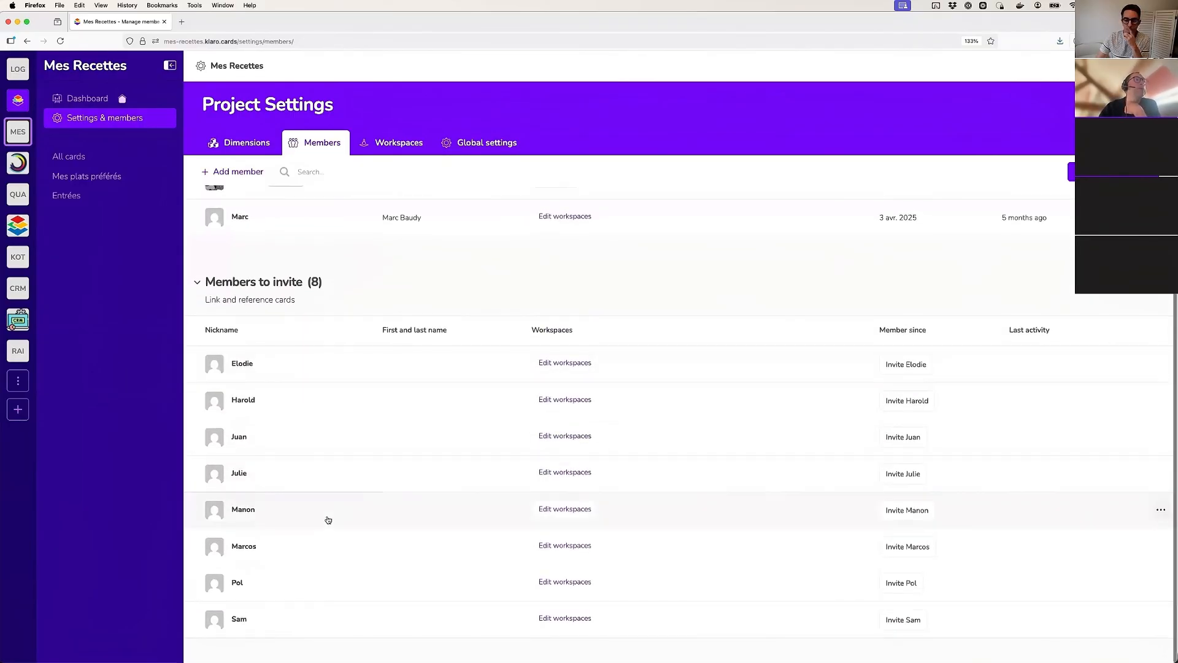
pyautogui.scroll(4, 326, 518)
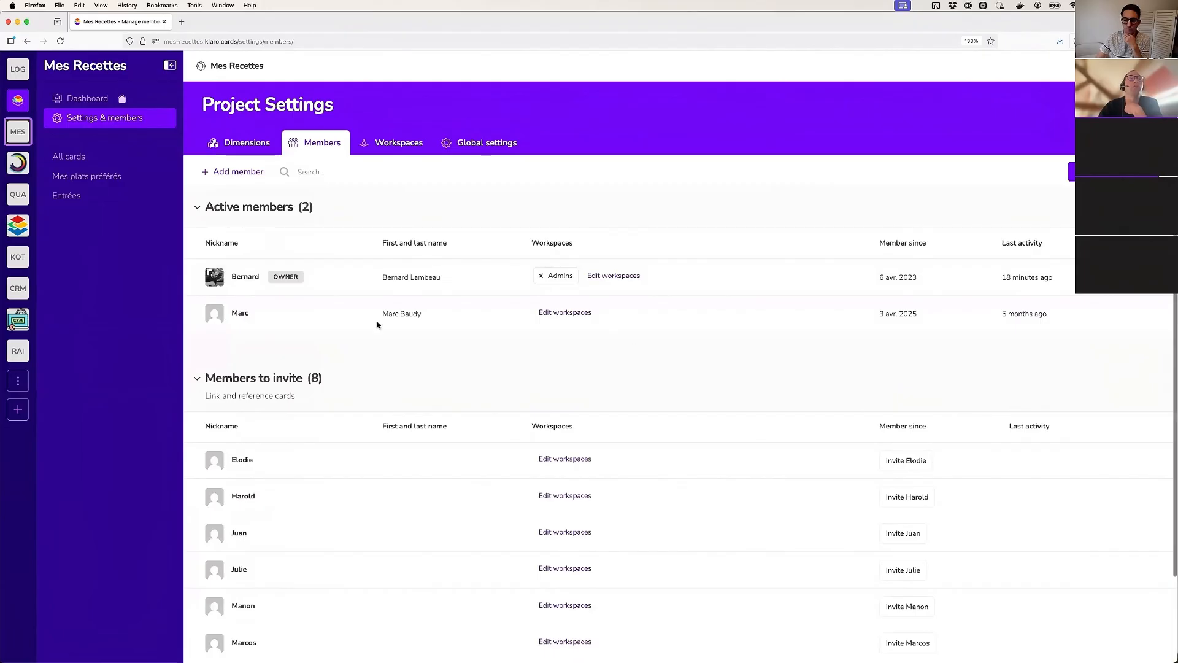
pyautogui.scroll(-1, 340, 280)
pyautogui.scroll(1, 340, 280)
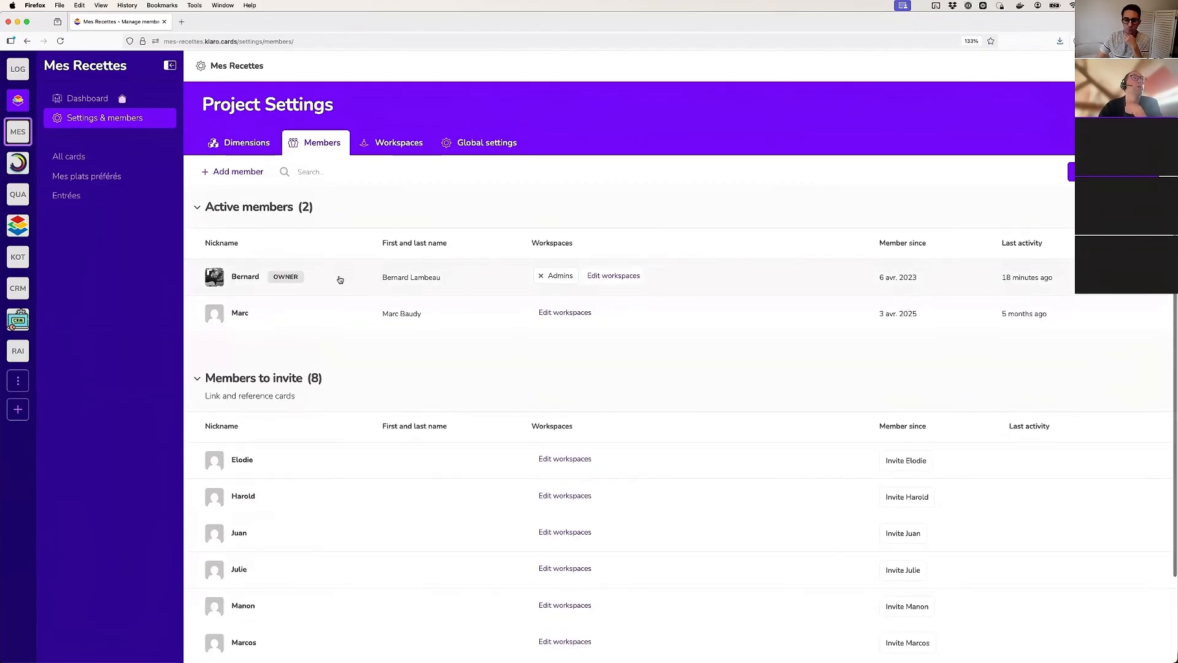
pyautogui.click(247, 144)
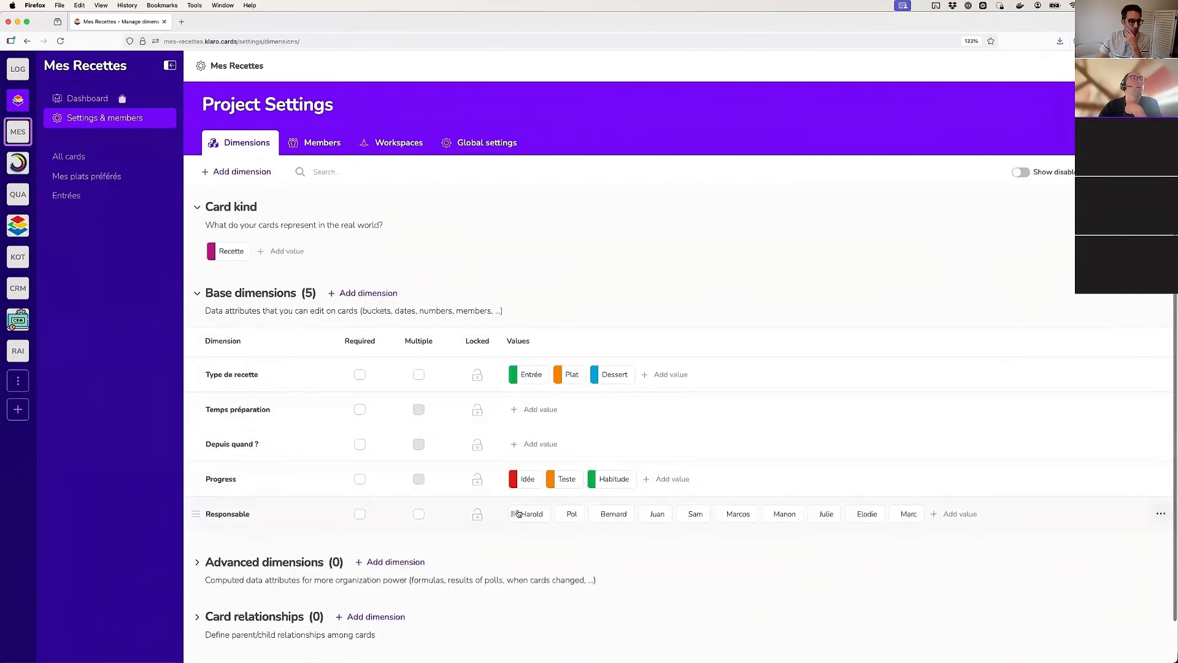
pyautogui.click(324, 146)
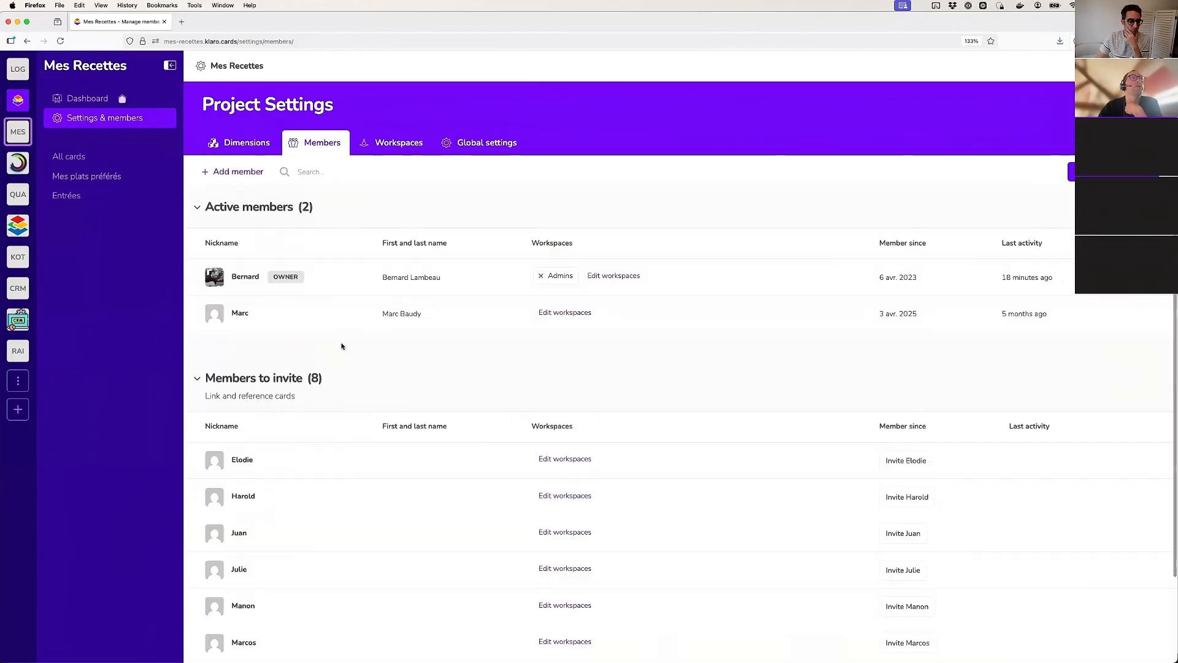
pyautogui.scroll(-3, 278, 527)
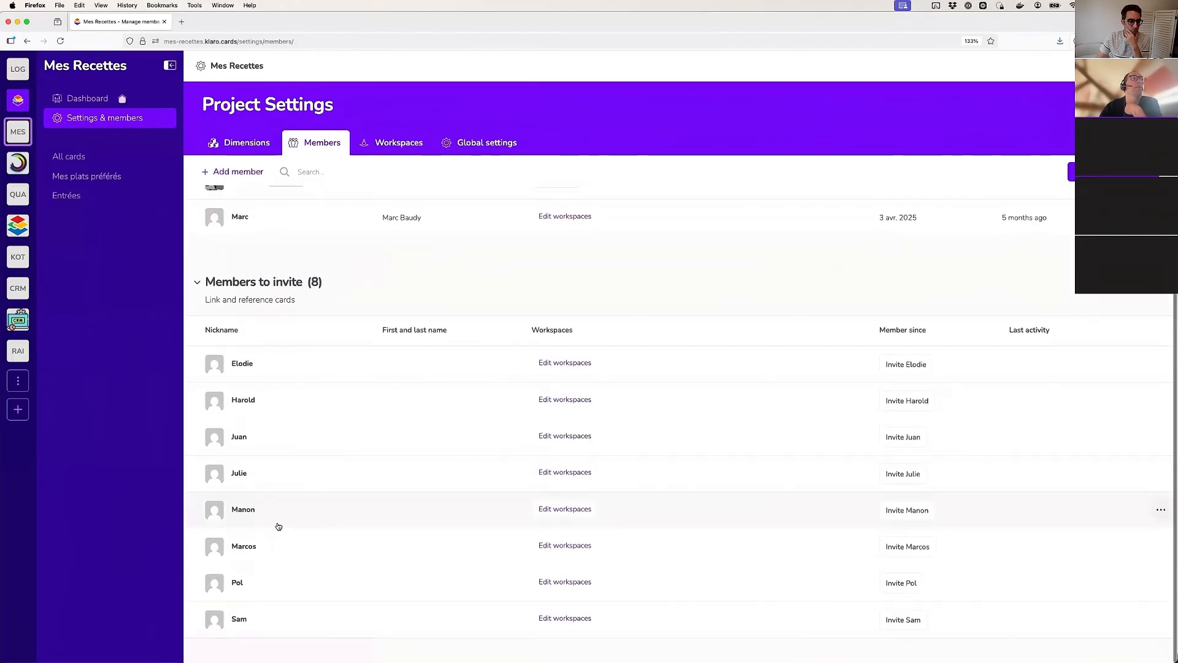
pyautogui.scroll(3, 278, 527)
pyautogui.click(244, 151)
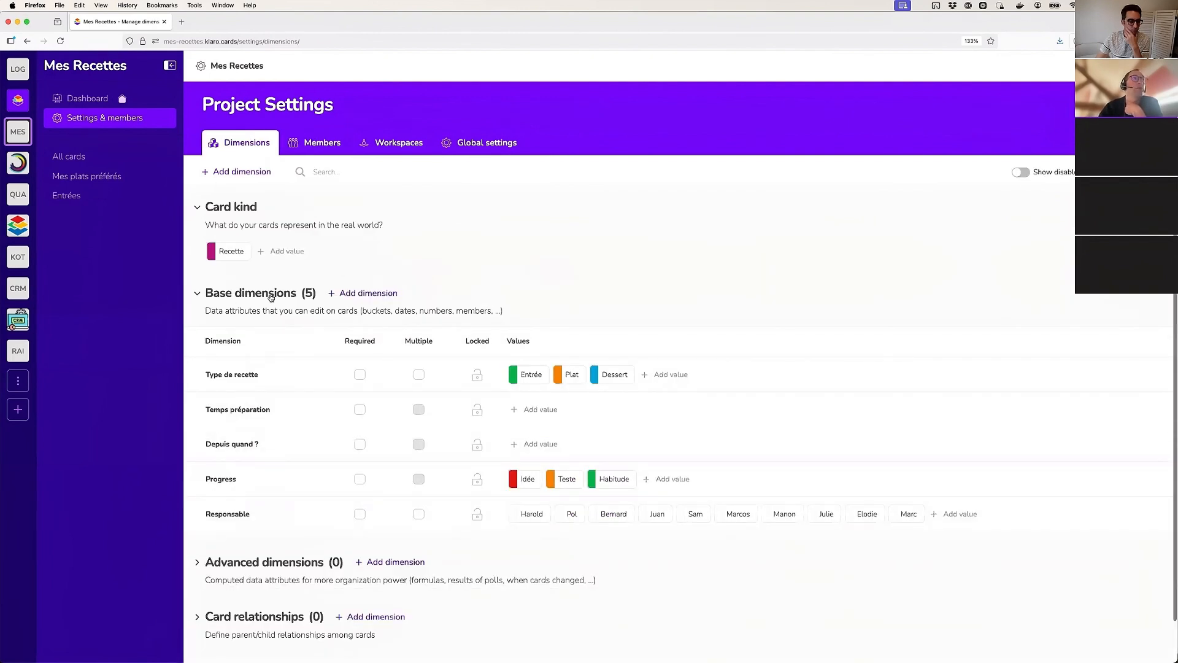
pyautogui.scroll(-2, 319, 510)
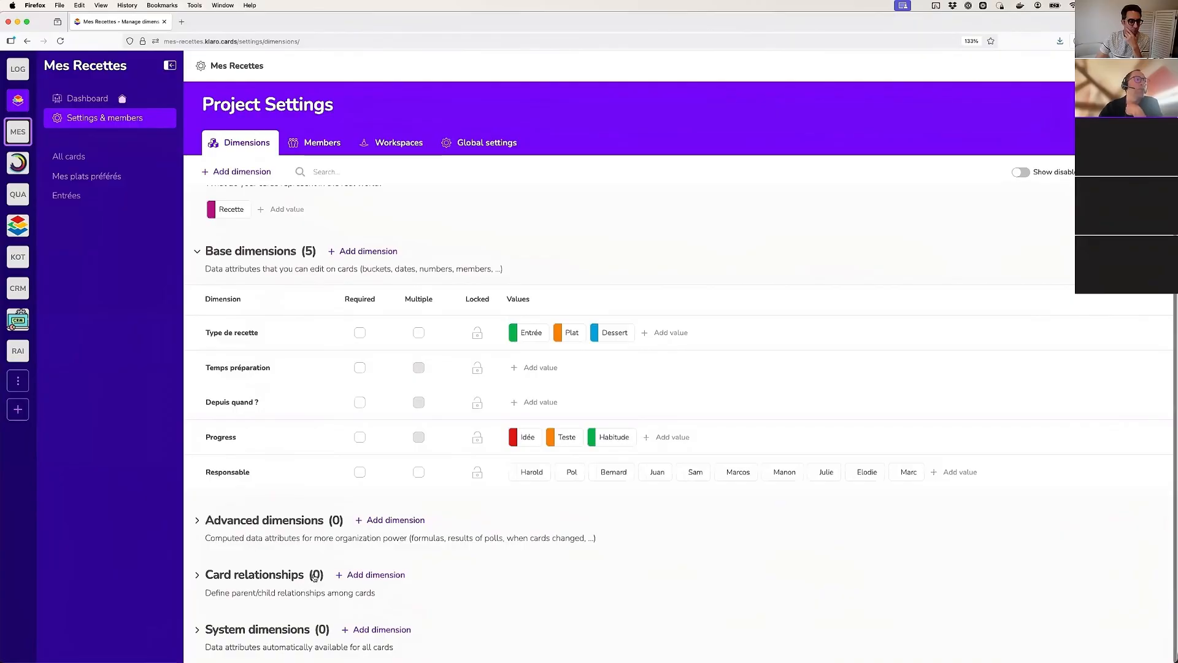
pyautogui.scroll(2, 252, 337)
pyautogui.scroll(-2, 252, 337)
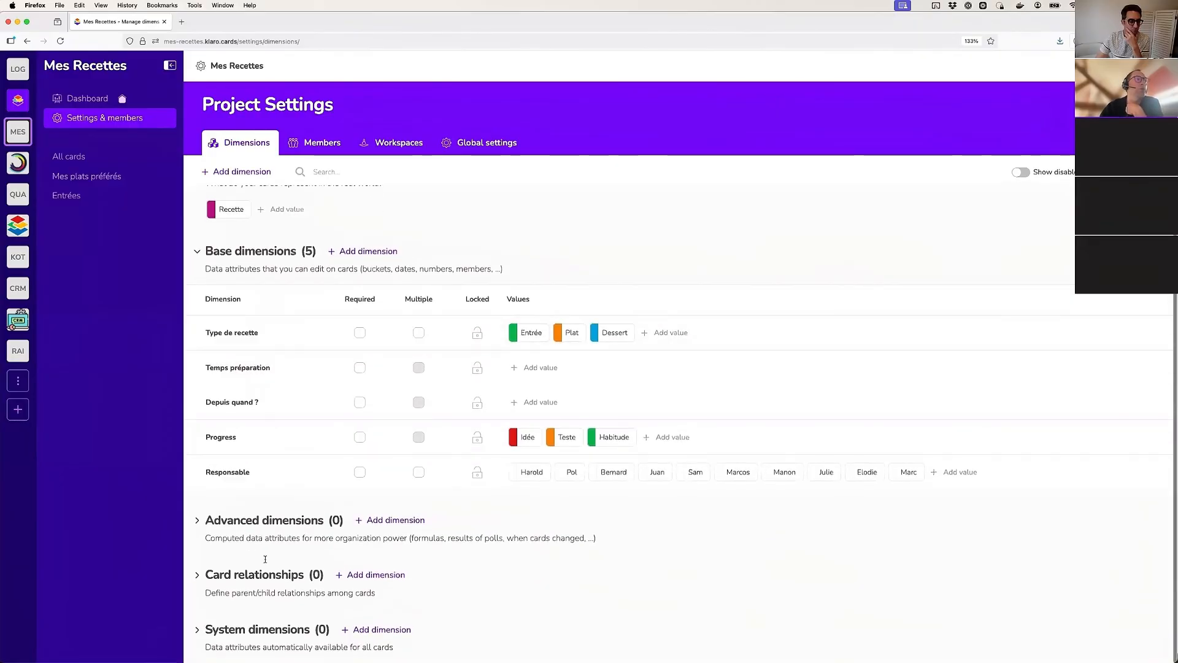
pyautogui.scroll(2, 257, 354)
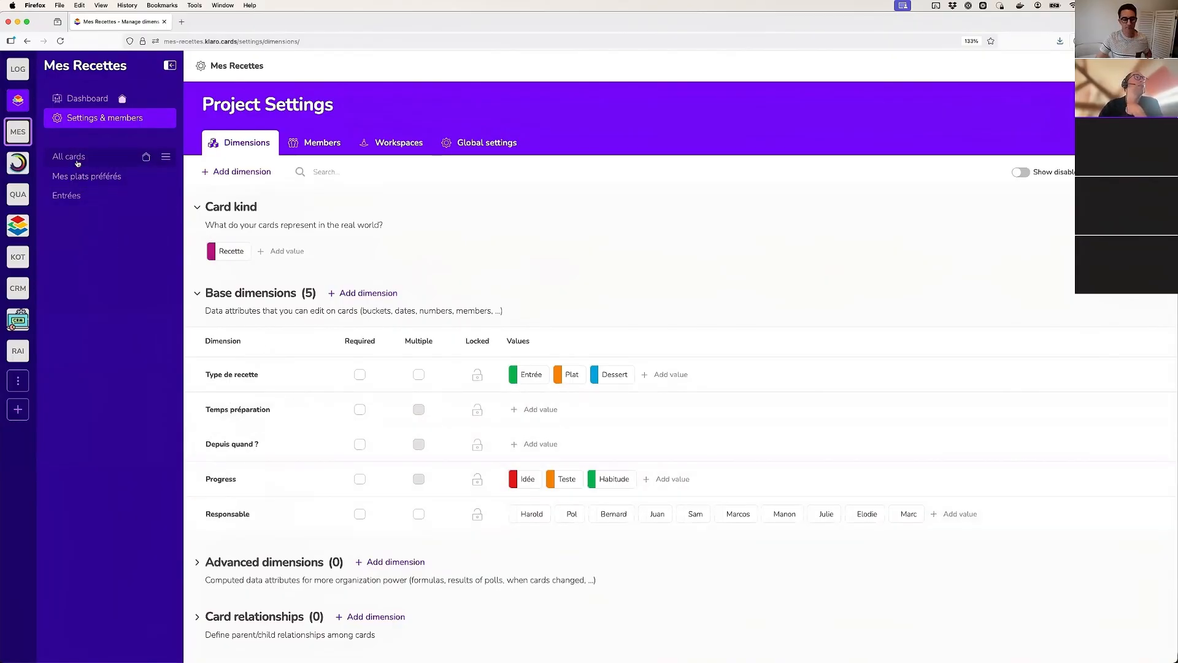
# On the Poulet basquaise card of the Mes plats préférés board, set Temps préparation to 60 and Depuis quand ? to 01/08/2025
pyautogui.click(87, 177)
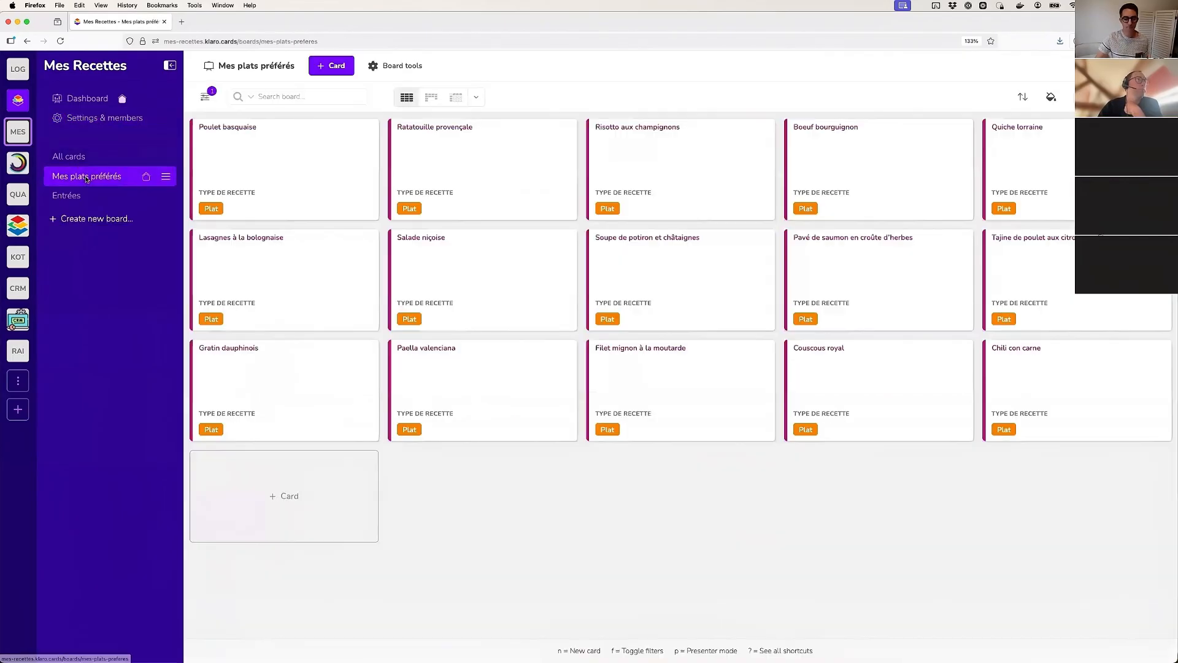
pyautogui.click(259, 150)
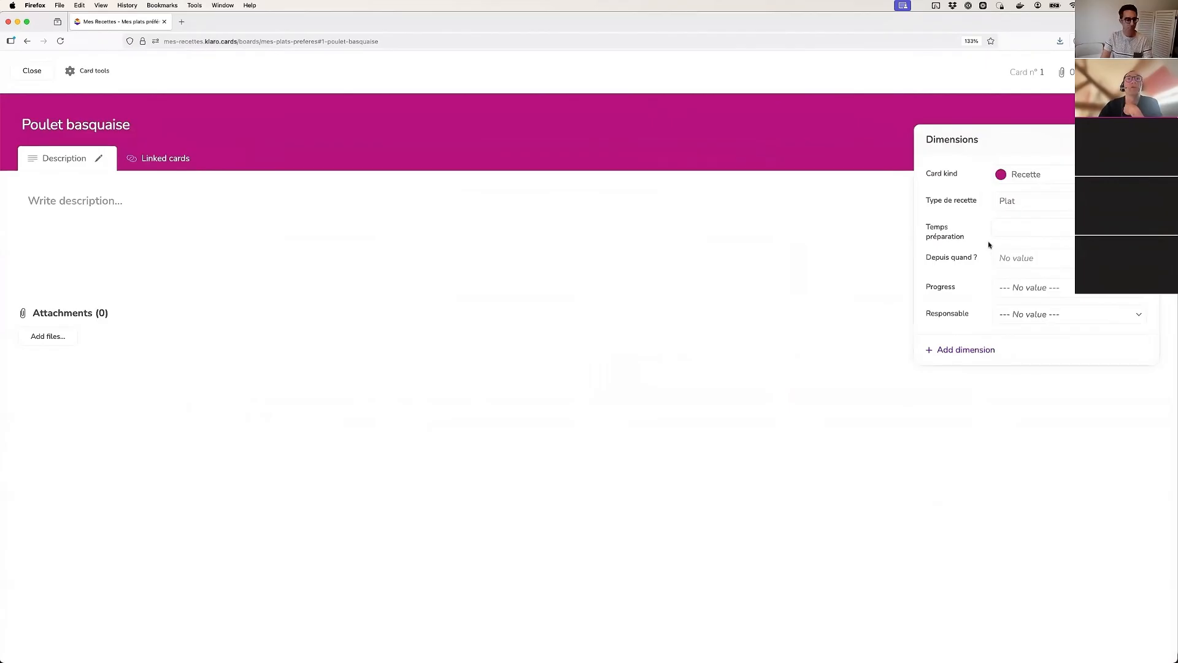
pyautogui.click(1033, 225)
pyautogui.press('Tab')
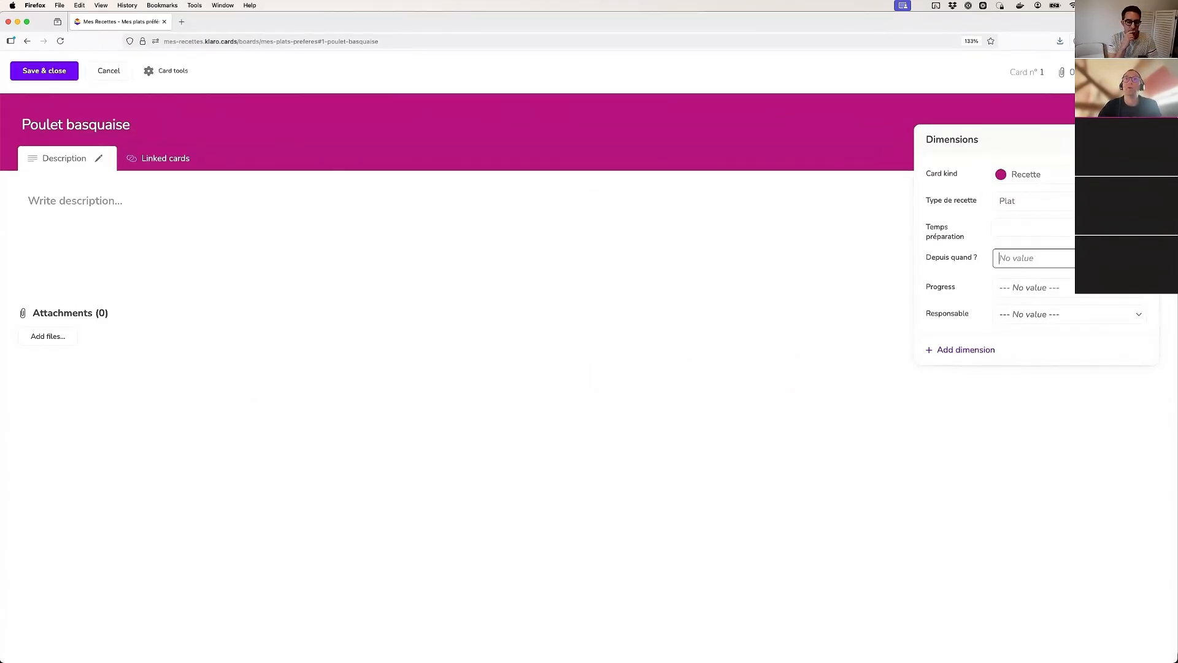
pyautogui.click(1024, 264)
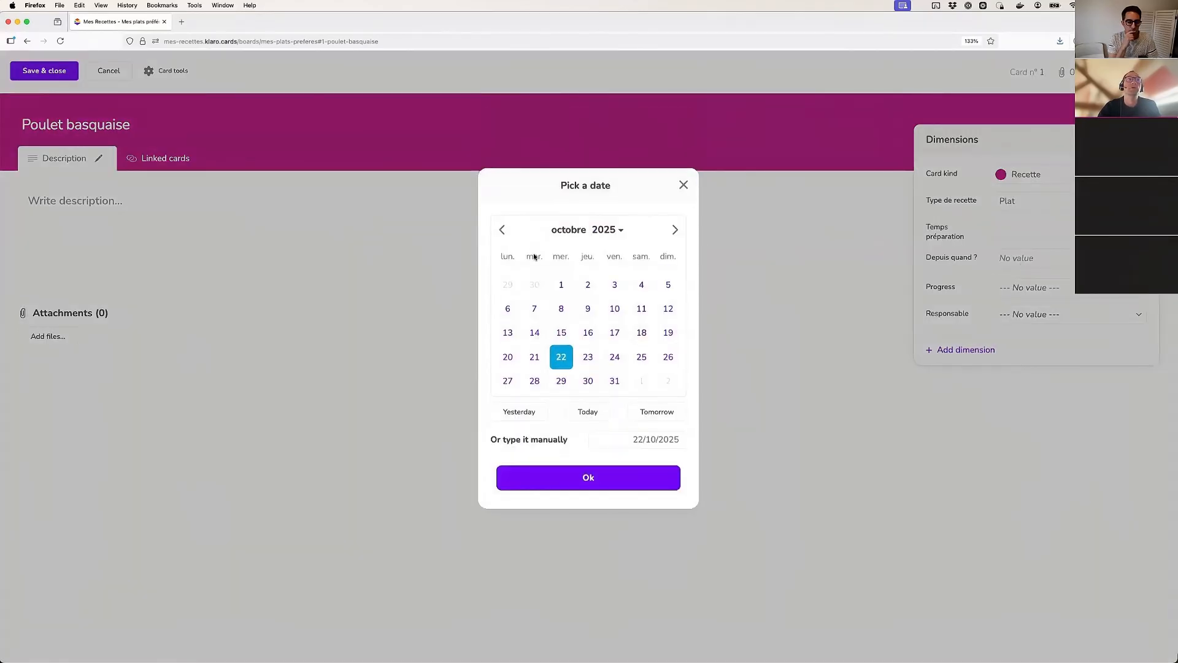
pyautogui.click(502, 229)
pyautogui.click(502, 229)
pyautogui.click(615, 285)
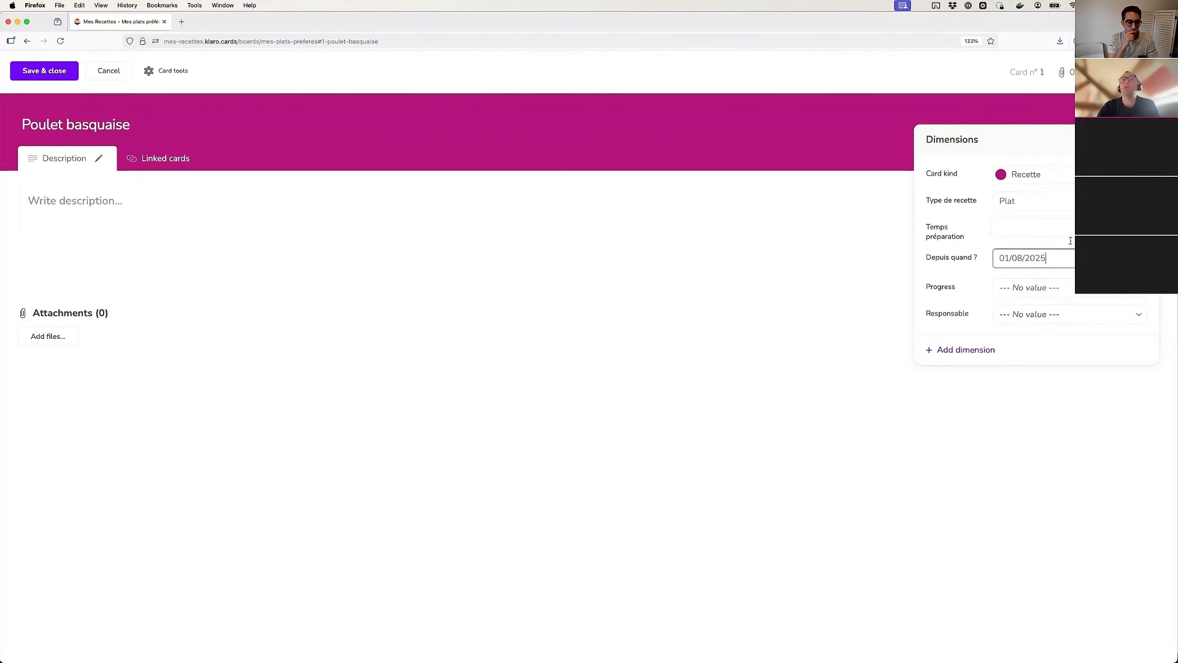
# Set the card's Progress to Idée, choose the third listed member as Responsable, and save and close the card
pyautogui.click(1033, 285)
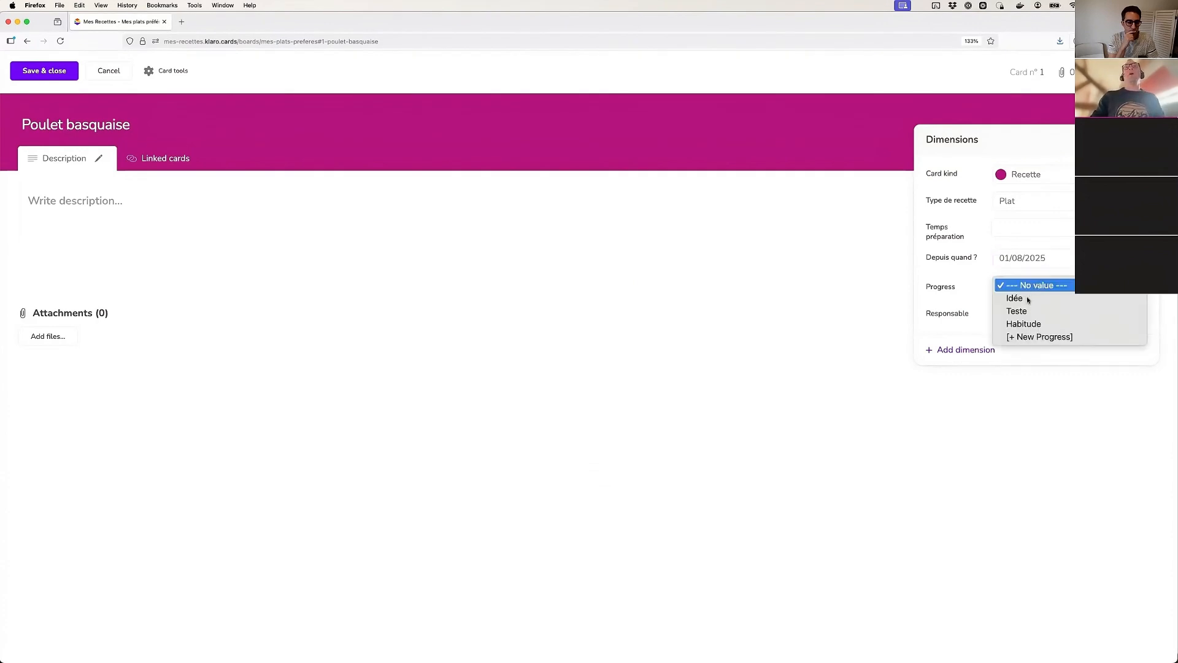
pyautogui.click(1028, 298)
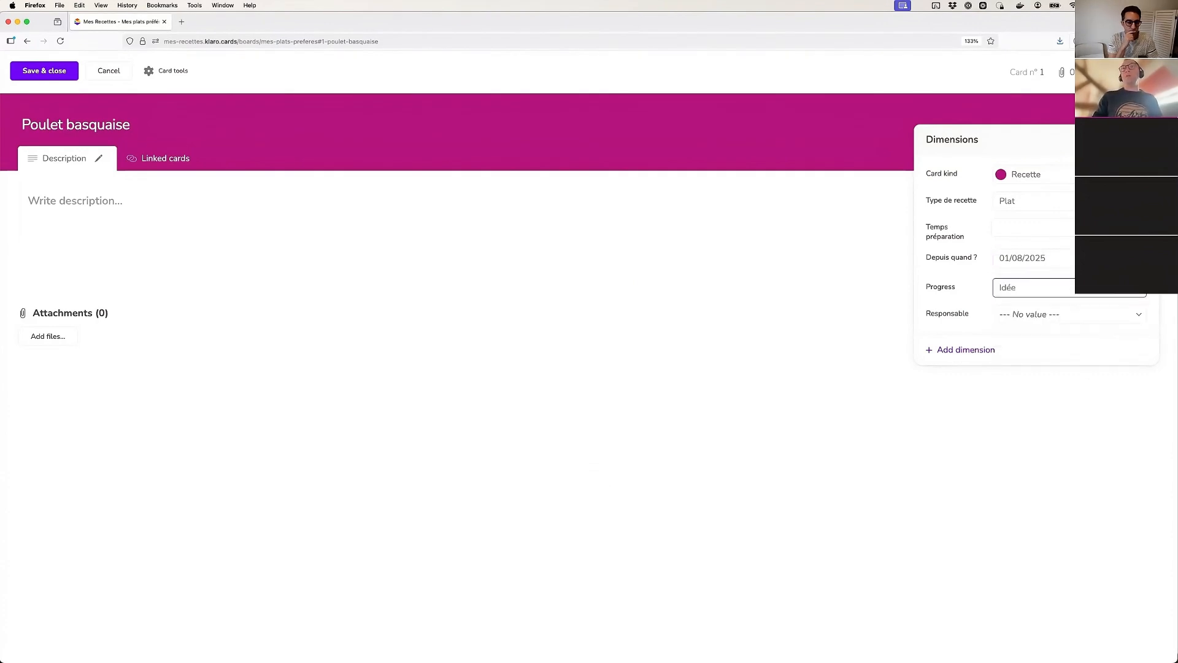
pyautogui.click(1055, 314)
pyautogui.click(1044, 347)
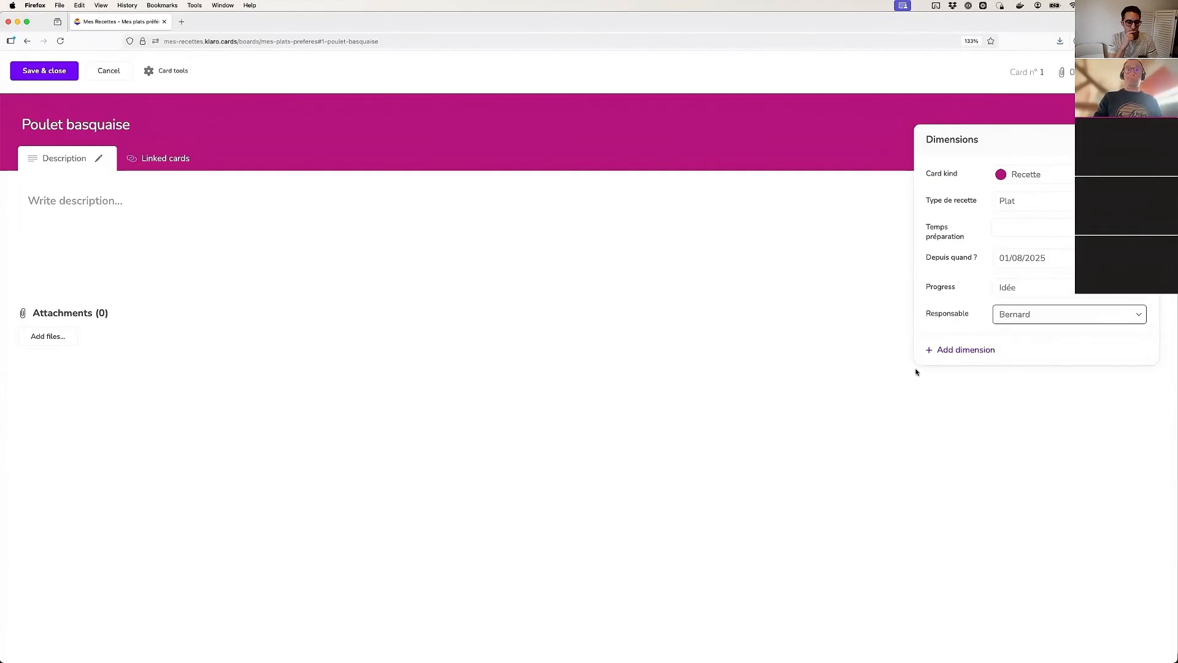
pyautogui.click(1031, 287)
pyautogui.click(1019, 286)
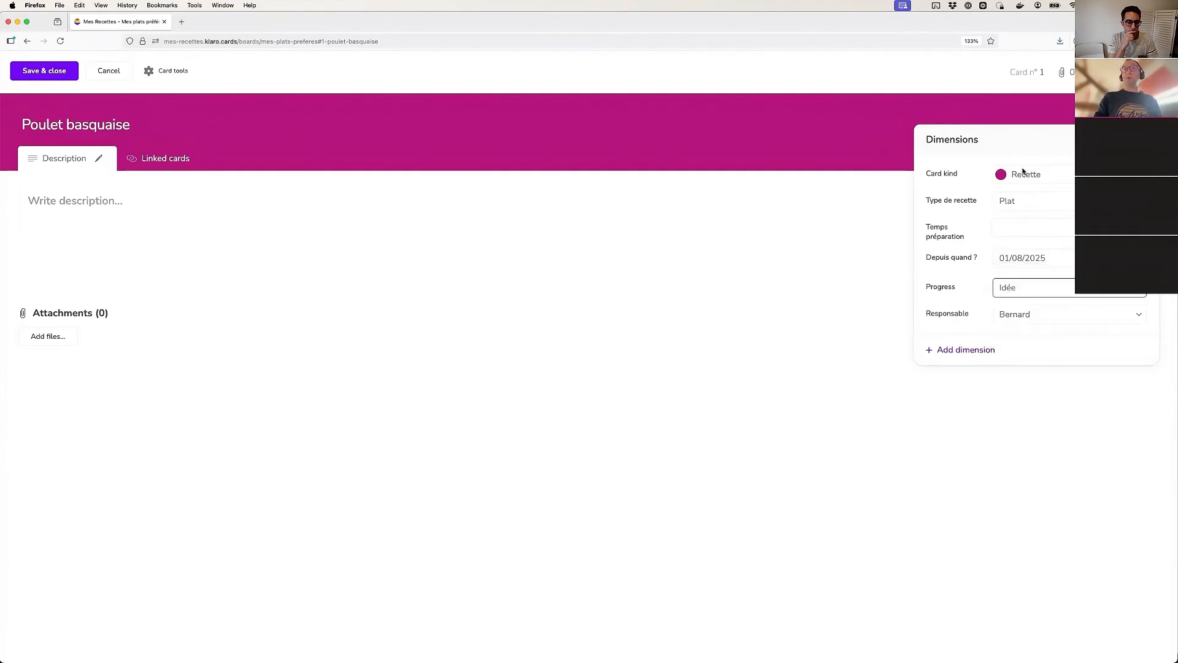
pyautogui.click(1028, 198)
pyautogui.click(1026, 195)
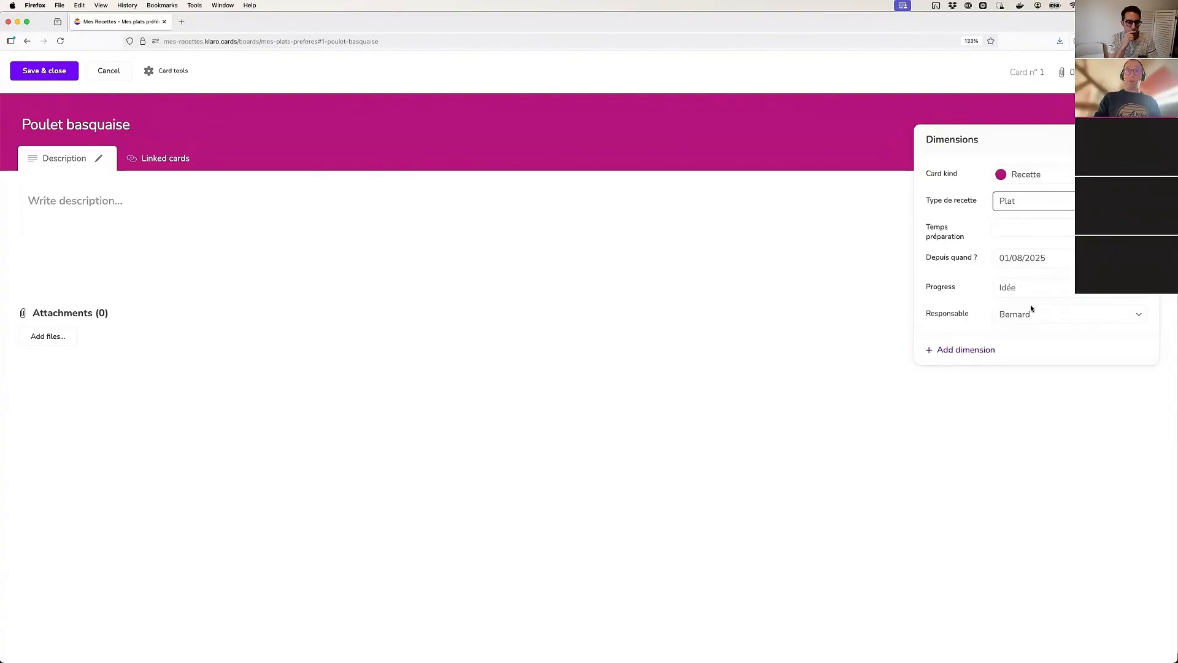
pyautogui.click(44, 71)
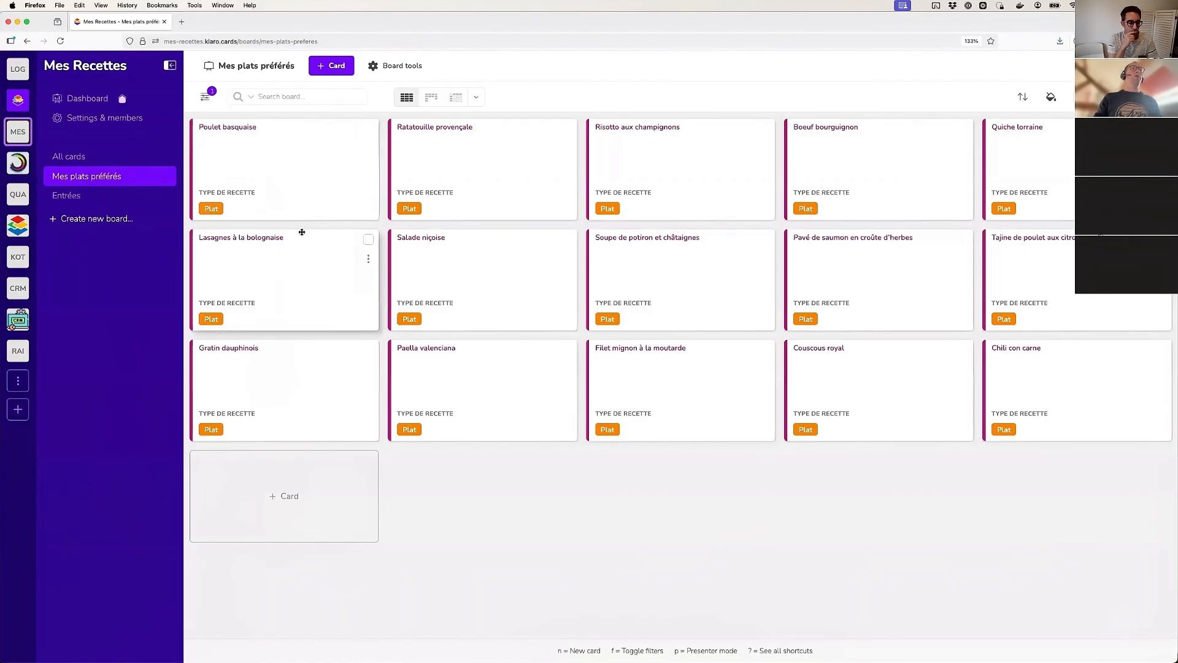
# Show the board's filters and examine the values under Progress, Responsable, Depuis quand ? and Temps préparation
pyautogui.click(200, 99)
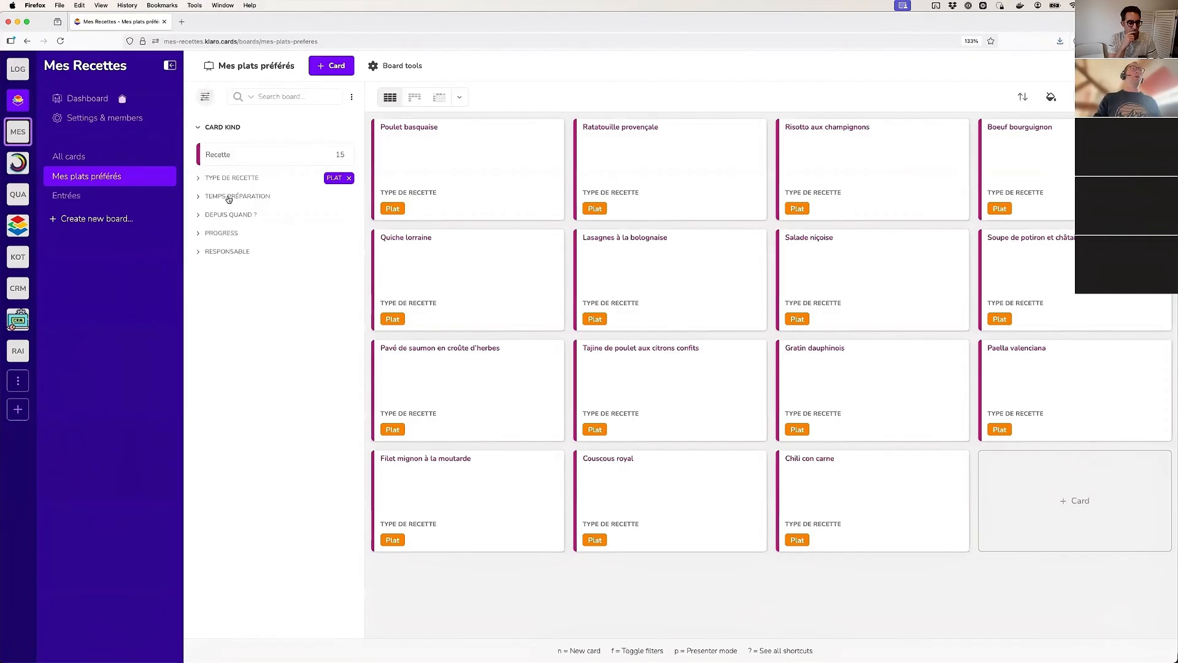
pyautogui.click(219, 234)
pyautogui.click(226, 363)
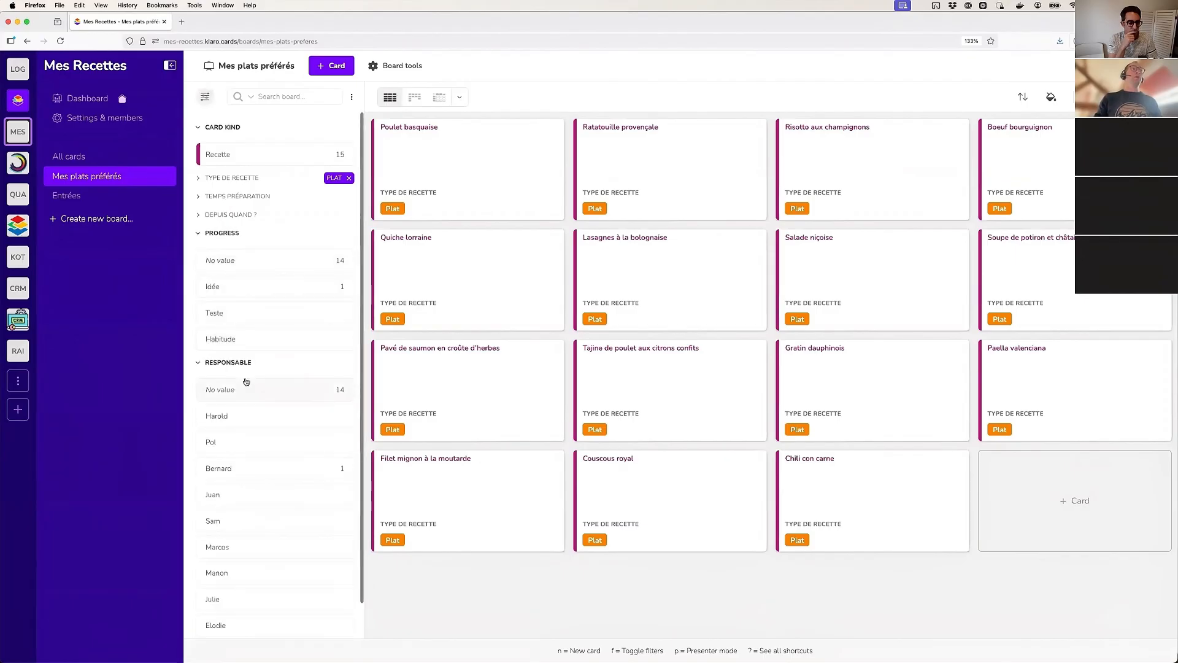
pyautogui.click(236, 216)
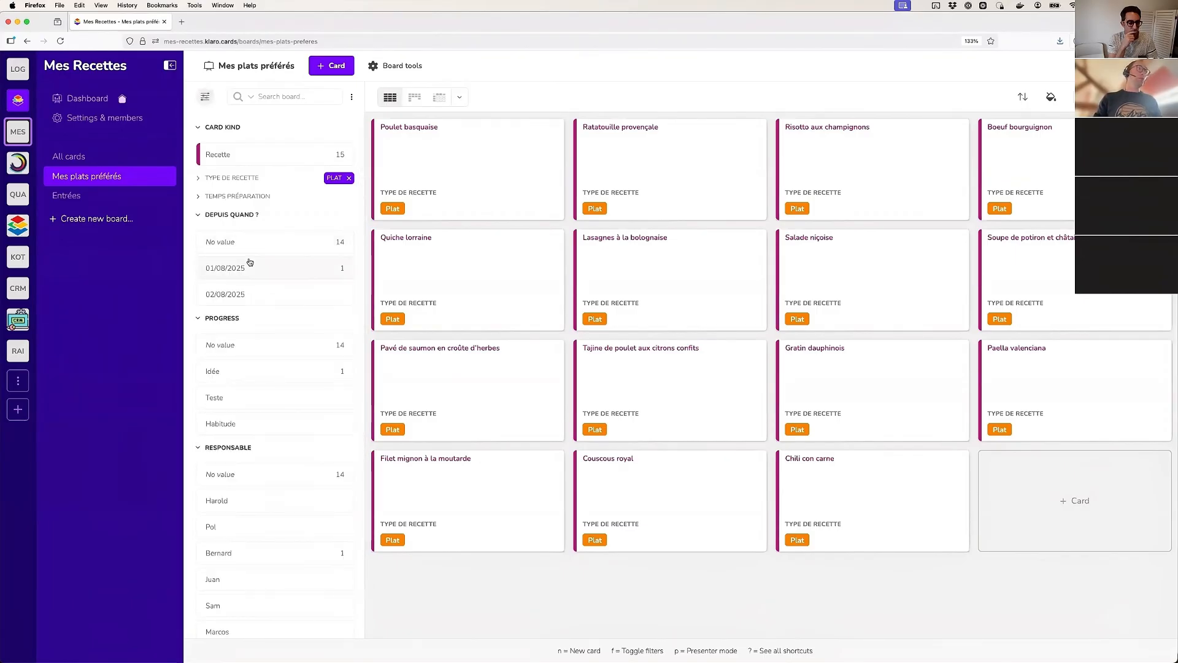
pyautogui.click(237, 198)
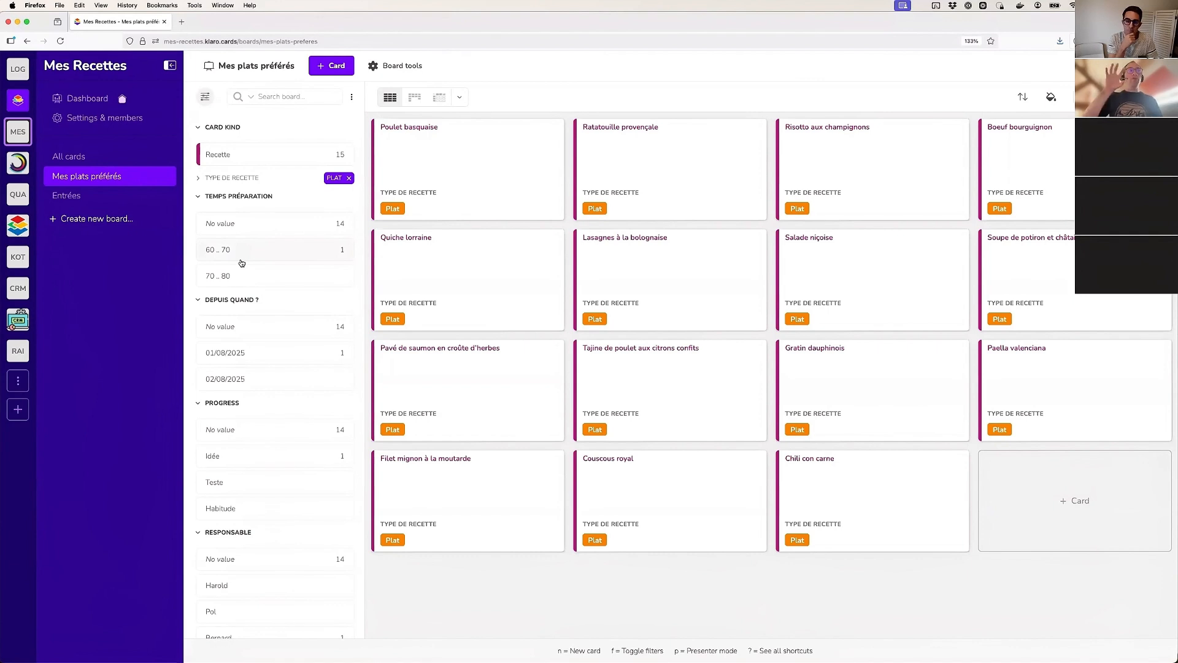
pyautogui.click(239, 198)
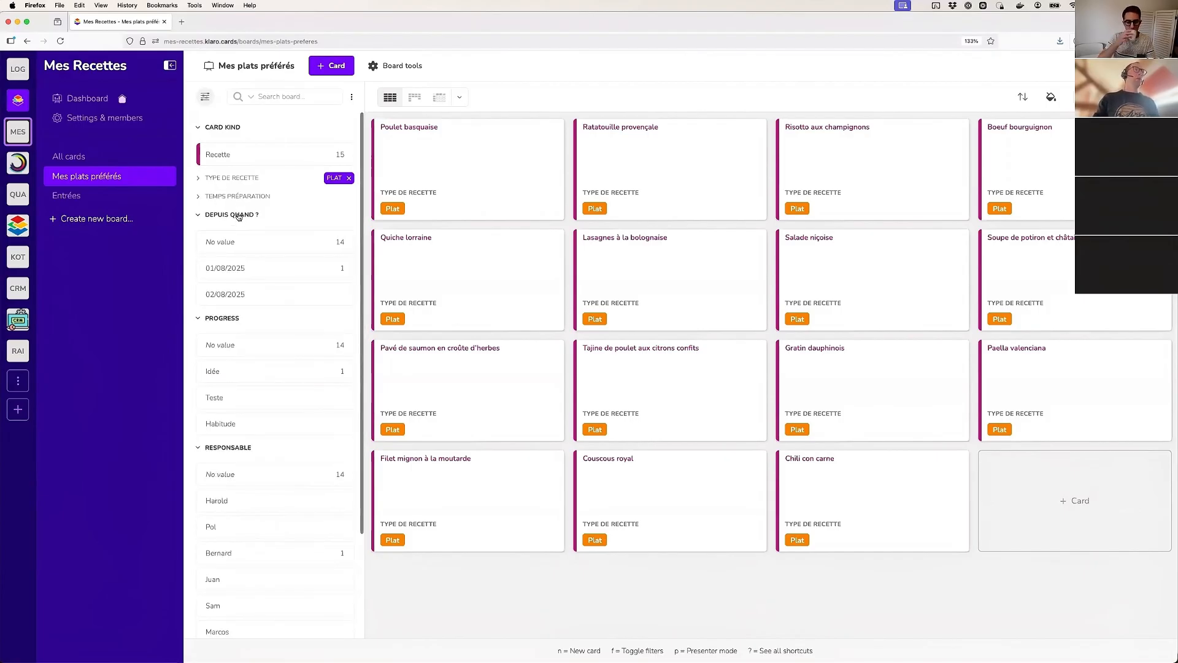
pyautogui.click(238, 216)
pyautogui.click(227, 234)
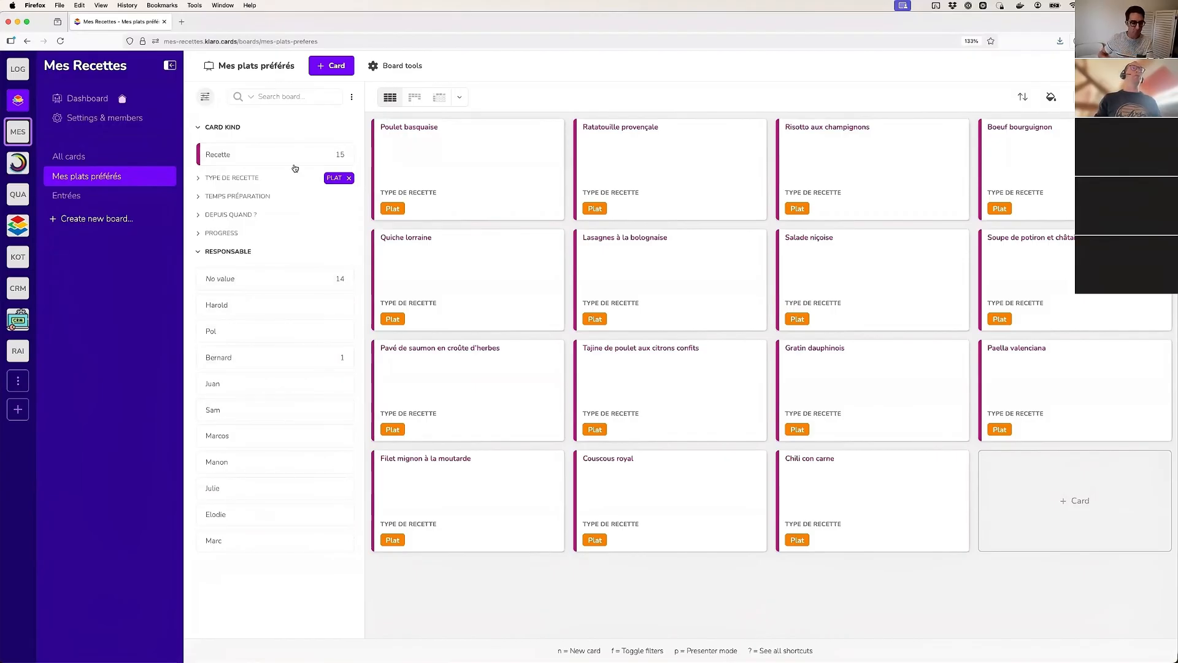
# Display the board as columns by Type de recette and remove the Plat filter
pyautogui.click(421, 96)
pyautogui.click(526, 96)
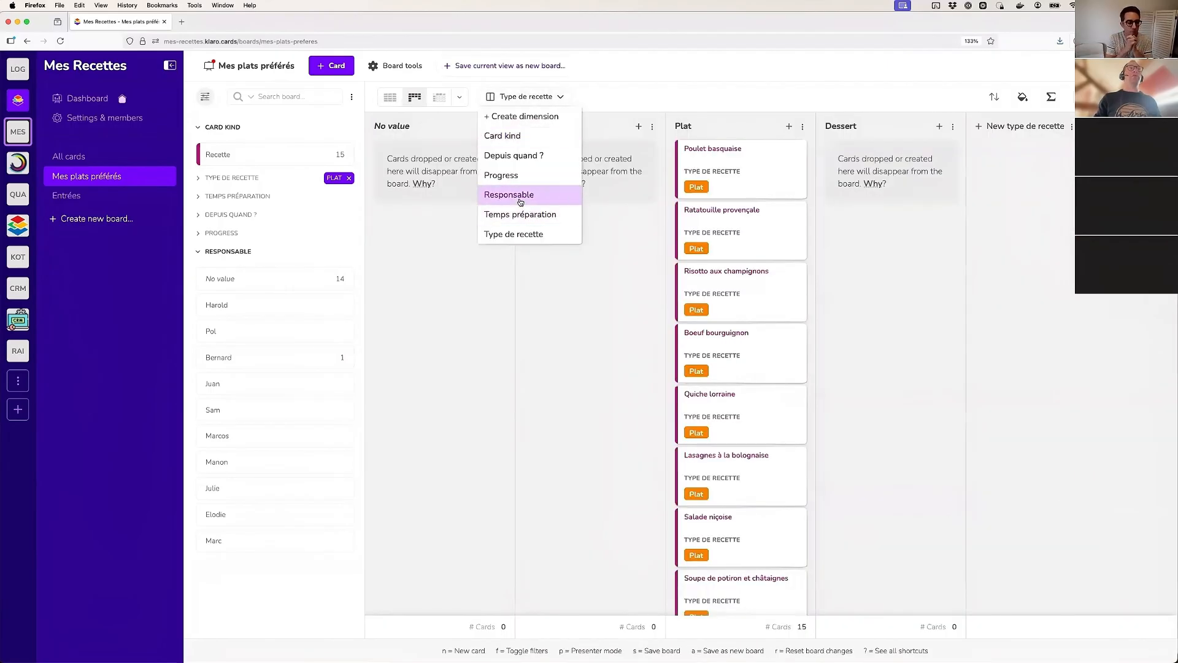
pyautogui.click(532, 236)
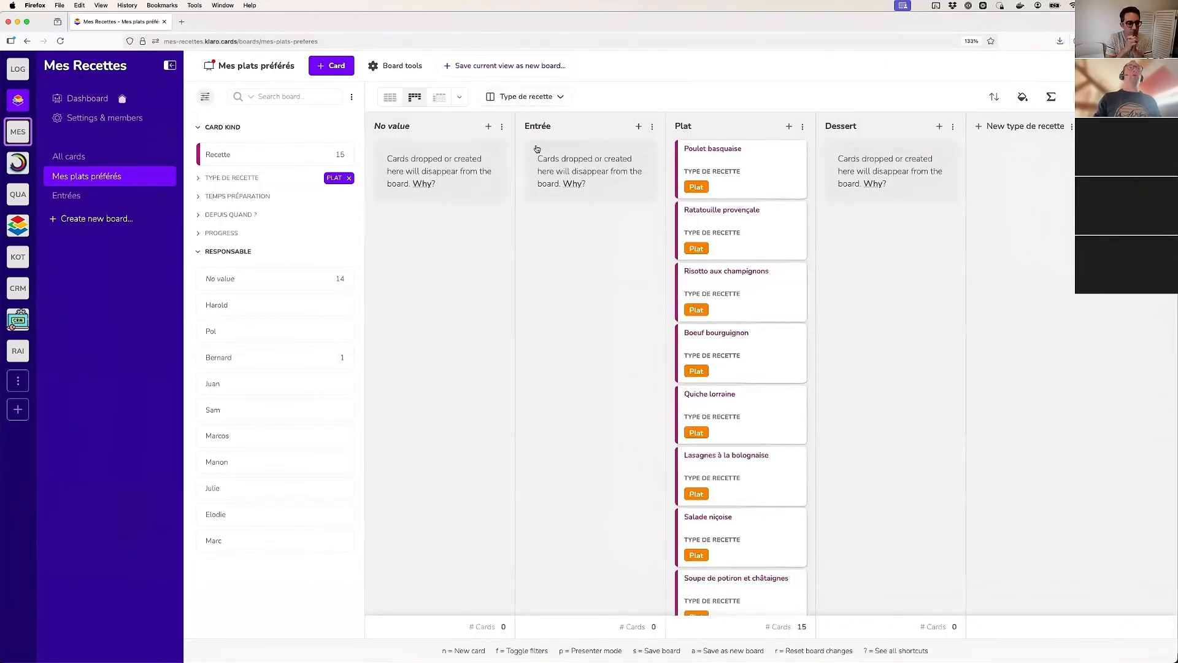
pyautogui.click(531, 97)
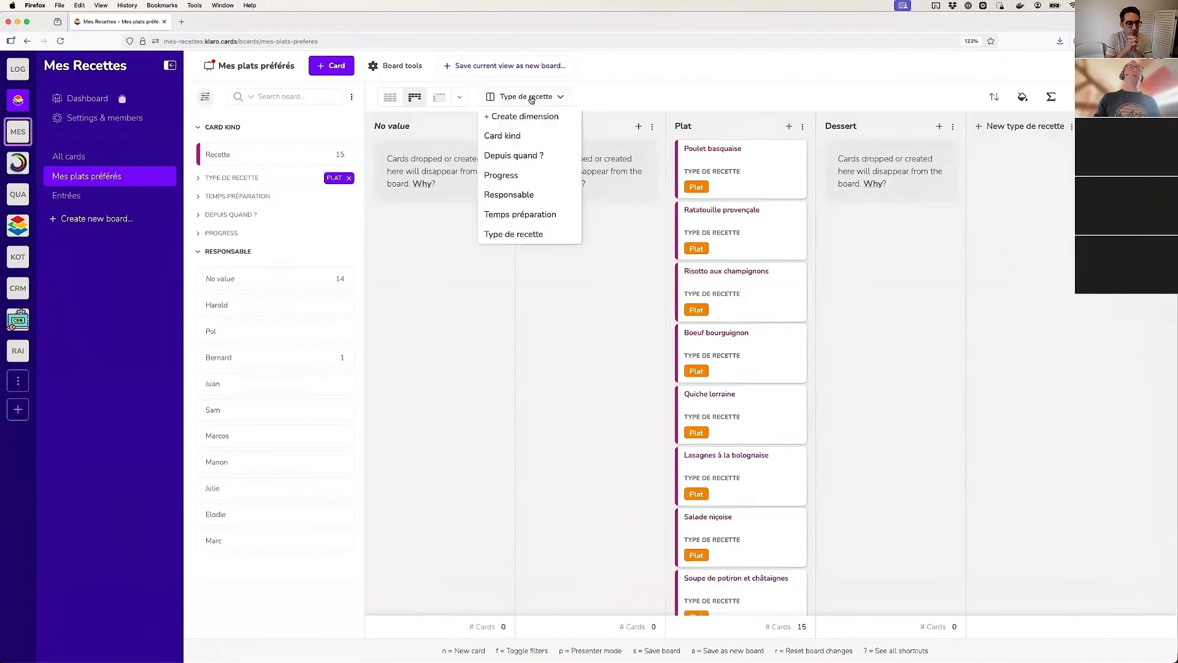
pyautogui.click(348, 178)
# Arrange the columns by Responsable and assign Ratatouille provençale and Tarte tatin aux pommes to the first member, Risotto aux champignons to the second
pyautogui.click(525, 97)
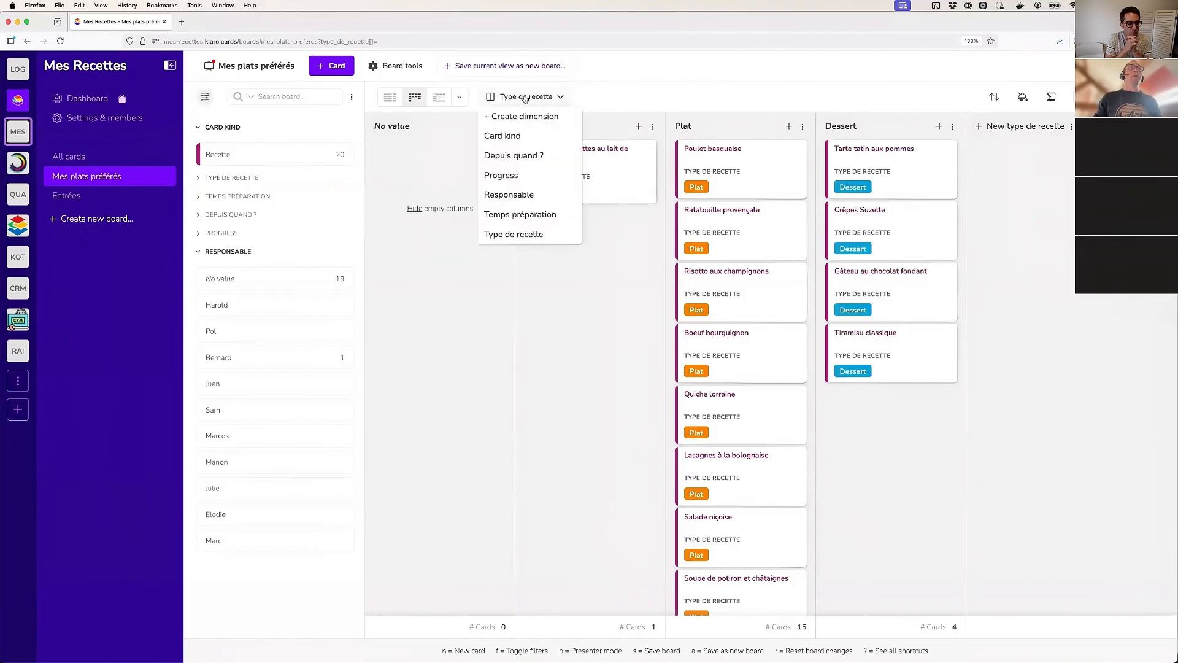
pyautogui.click(520, 201)
pyautogui.moveTo(474, 182); pyautogui.dragTo(696, 236)
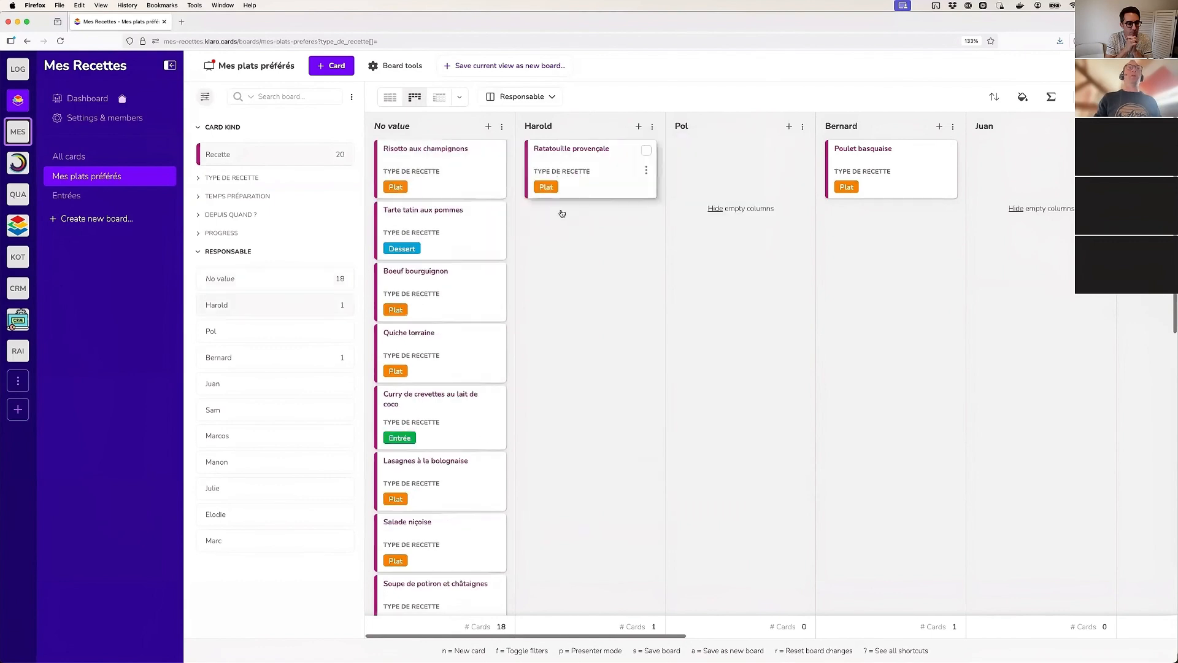
pyautogui.moveTo(454, 186); pyautogui.dragTo(586, 202)
# Arrange the columns by Progress and move Ratatouille provençale, Risotto aux champignons, Tarte tatin aux pommes, Boeuf bourguignon and Quiche lorraine to Habitude
pyautogui.click(521, 96)
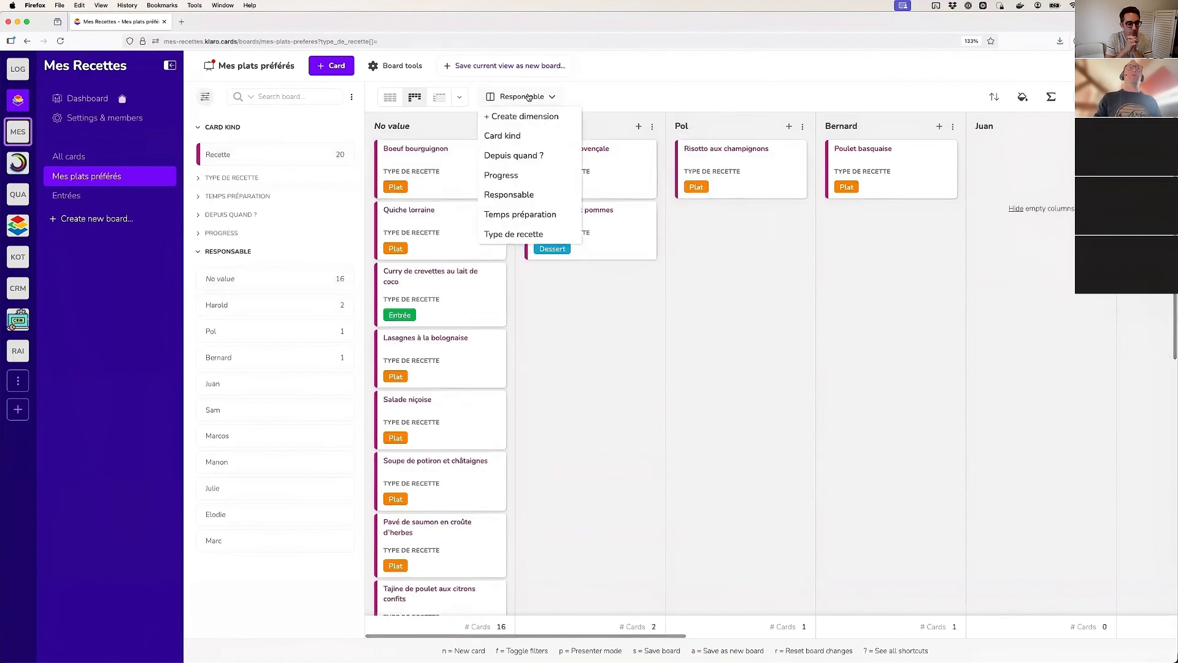
pyautogui.click(513, 178)
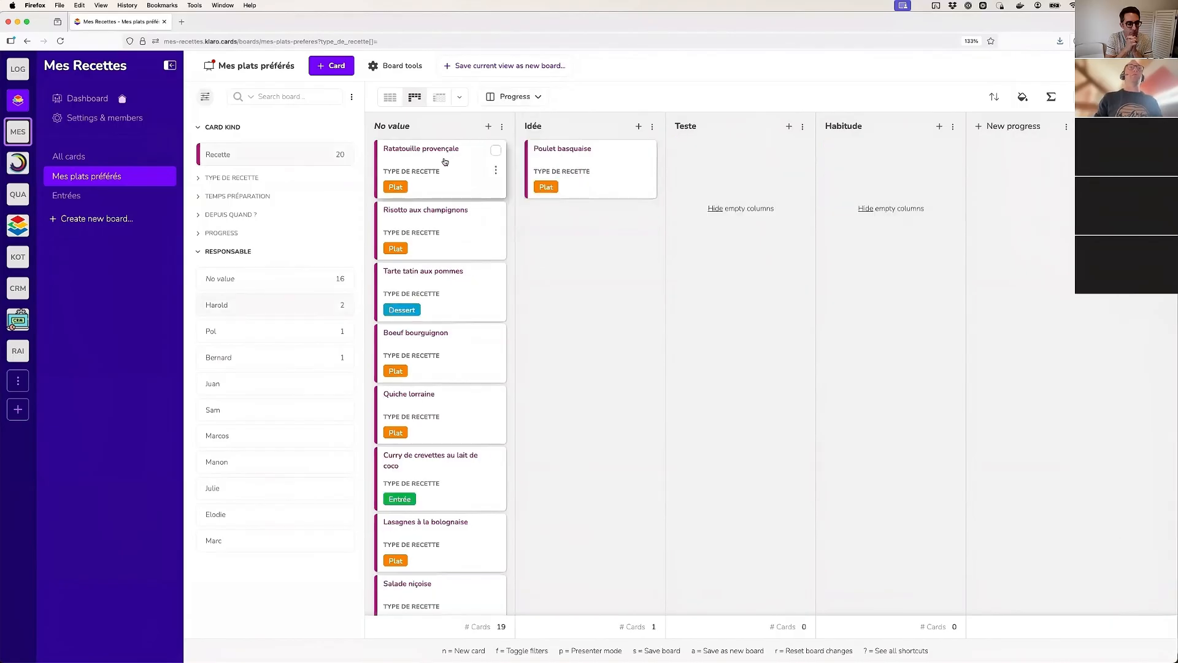
pyautogui.moveTo(445, 161); pyautogui.dragTo(866, 159)
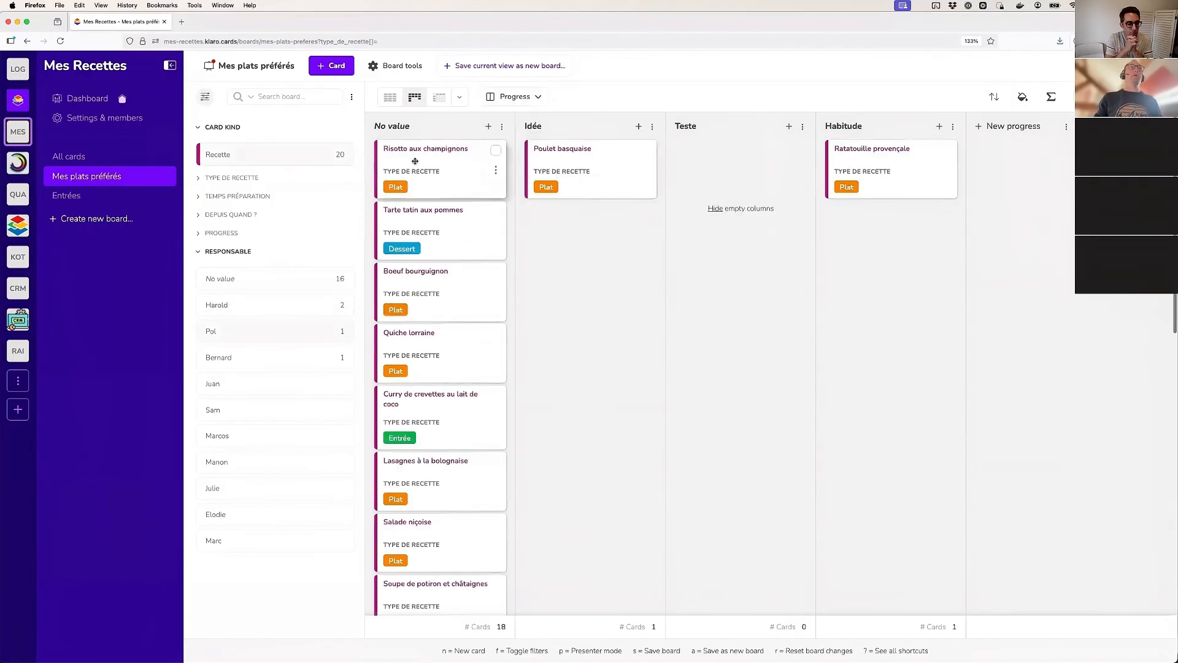
pyautogui.click(495, 212)
pyautogui.click(496, 334)
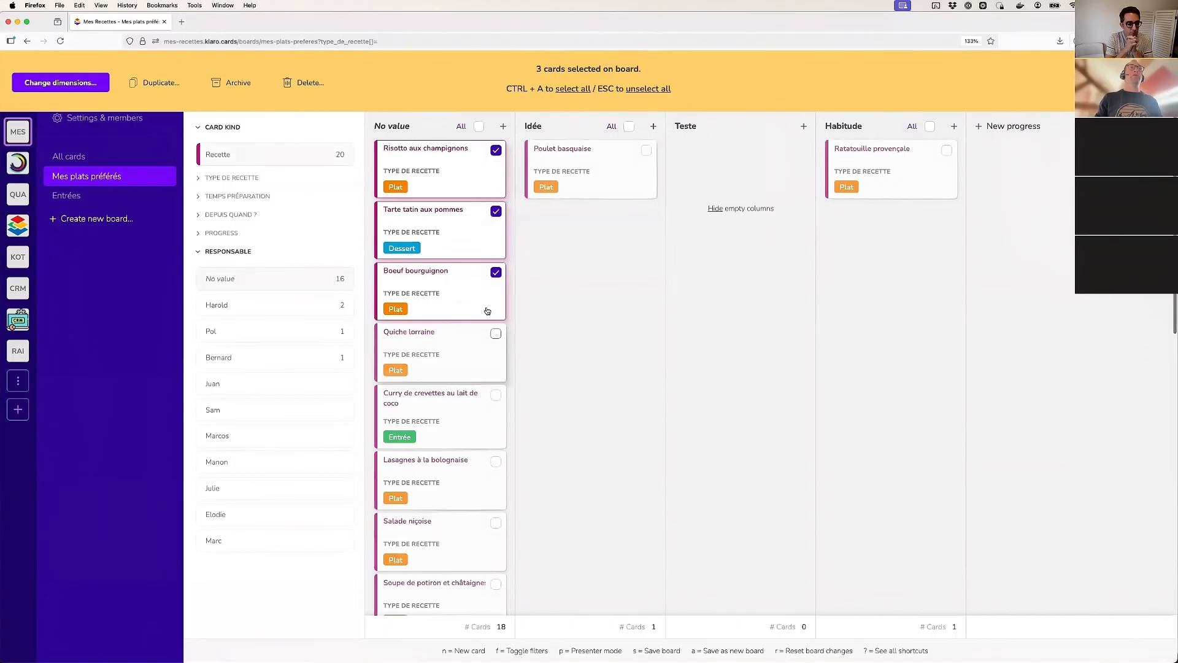
pyautogui.moveTo(442, 163); pyautogui.dragTo(896, 225)
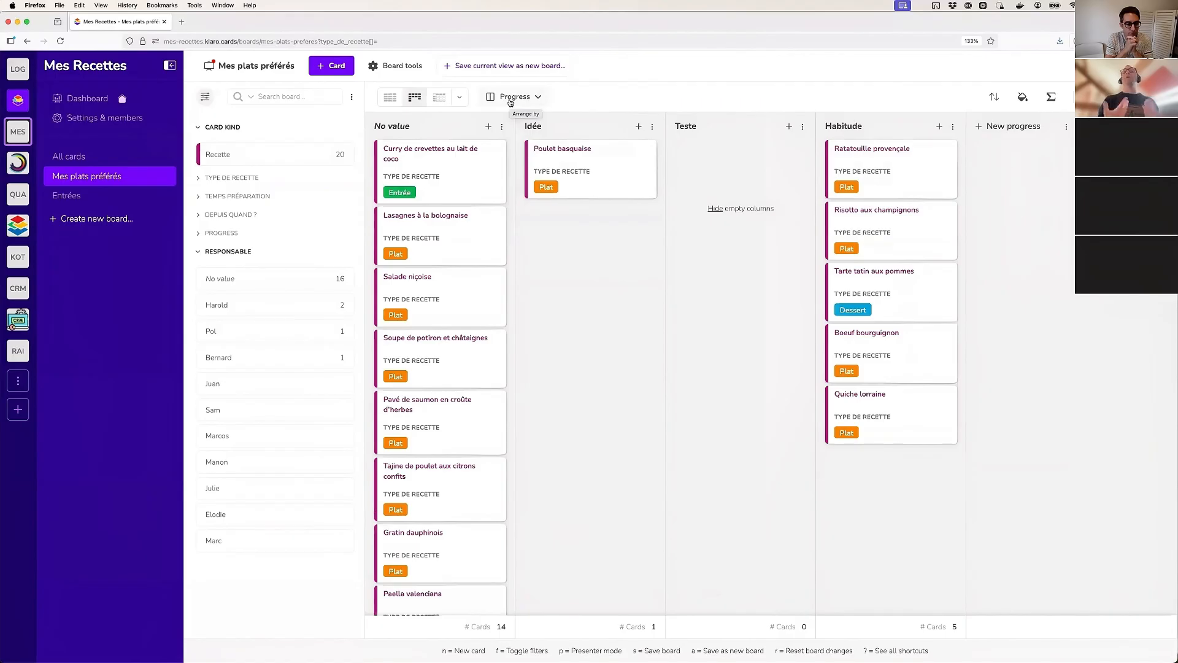
# Expand the Progress filter and display Responsable and Temps préparation on the cards, closing the board settings without saving
pyautogui.click(223, 233)
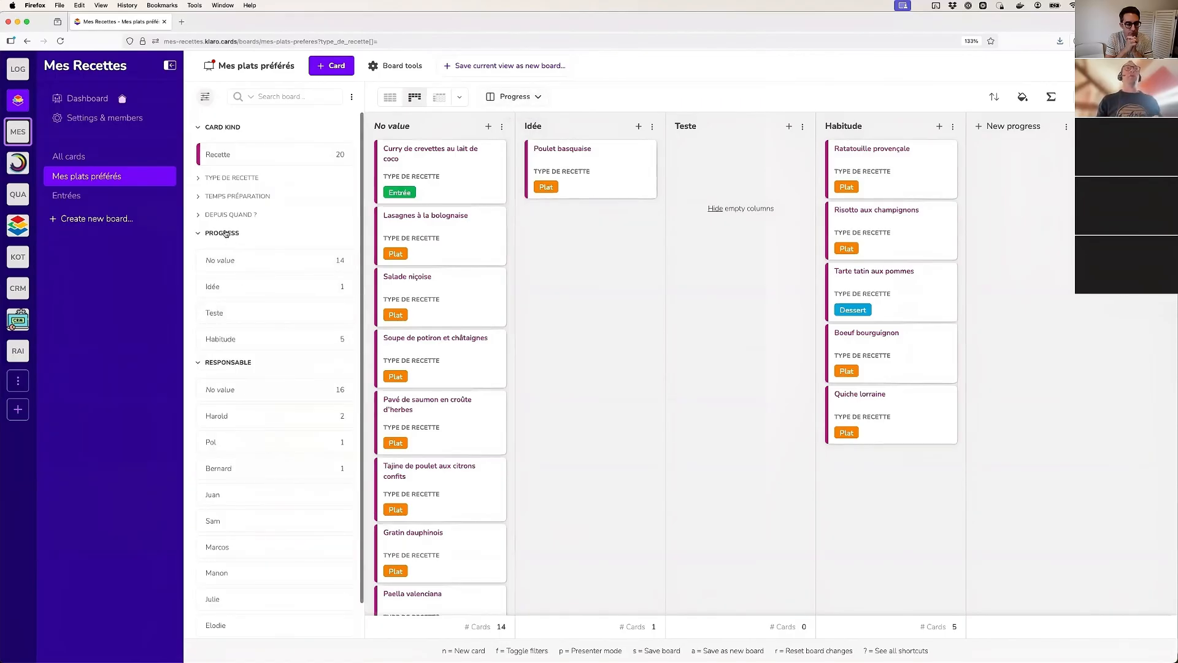
pyautogui.click(1022, 97)
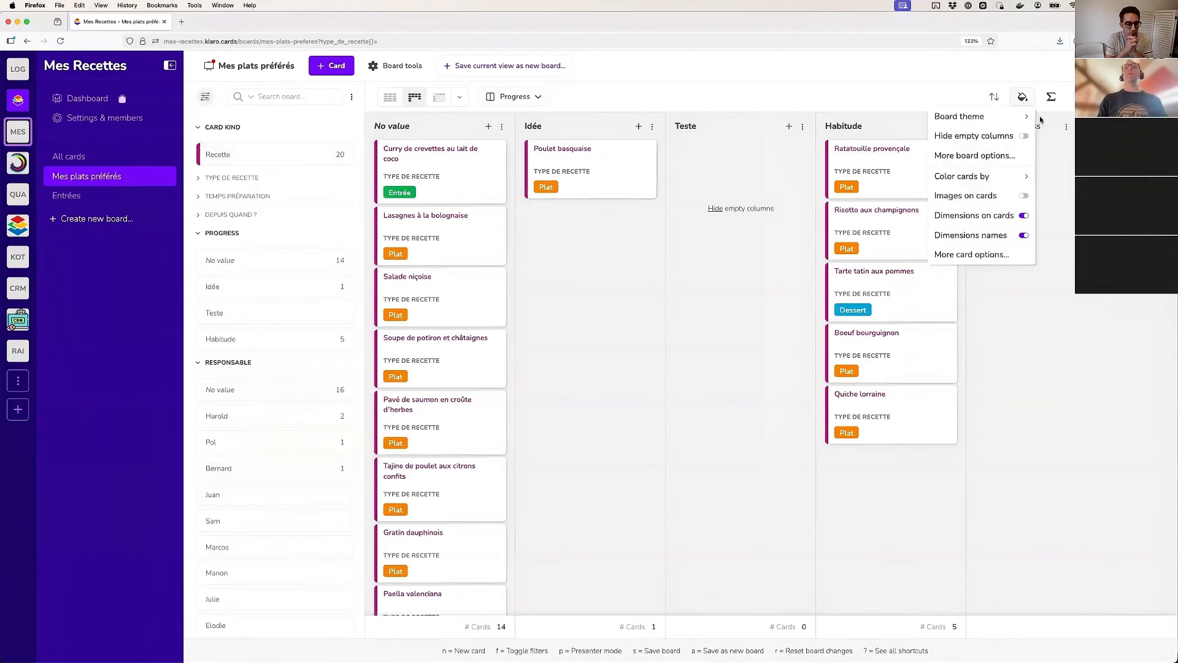
pyautogui.click(984, 255)
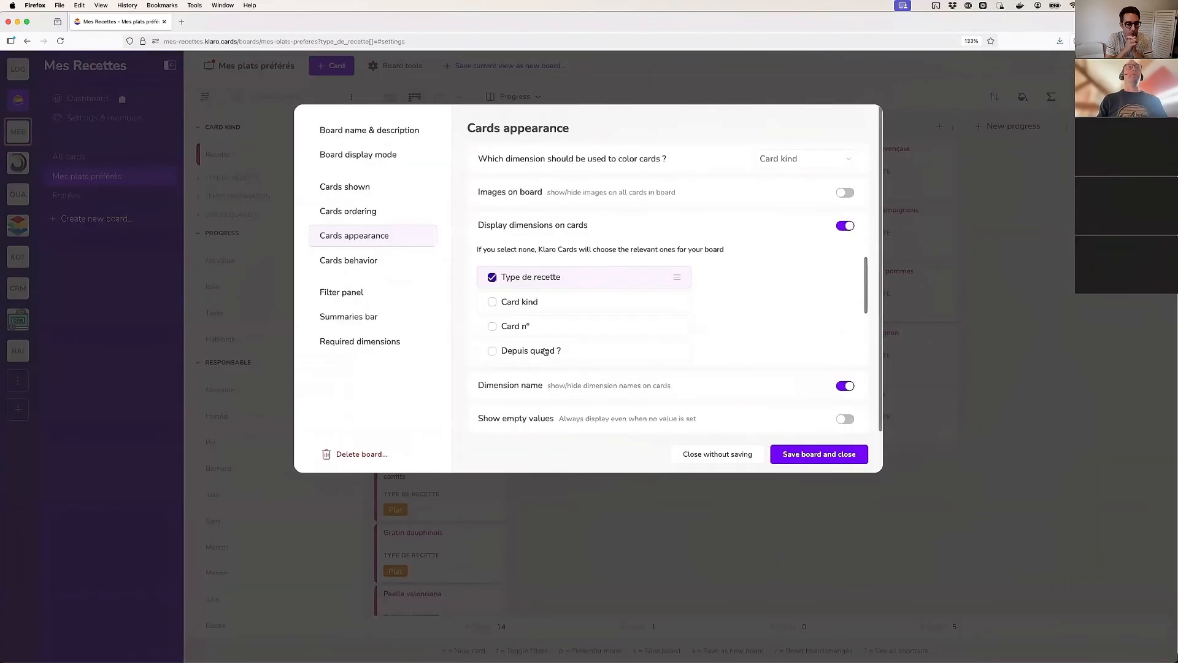
pyautogui.scroll(-5, 554, 316)
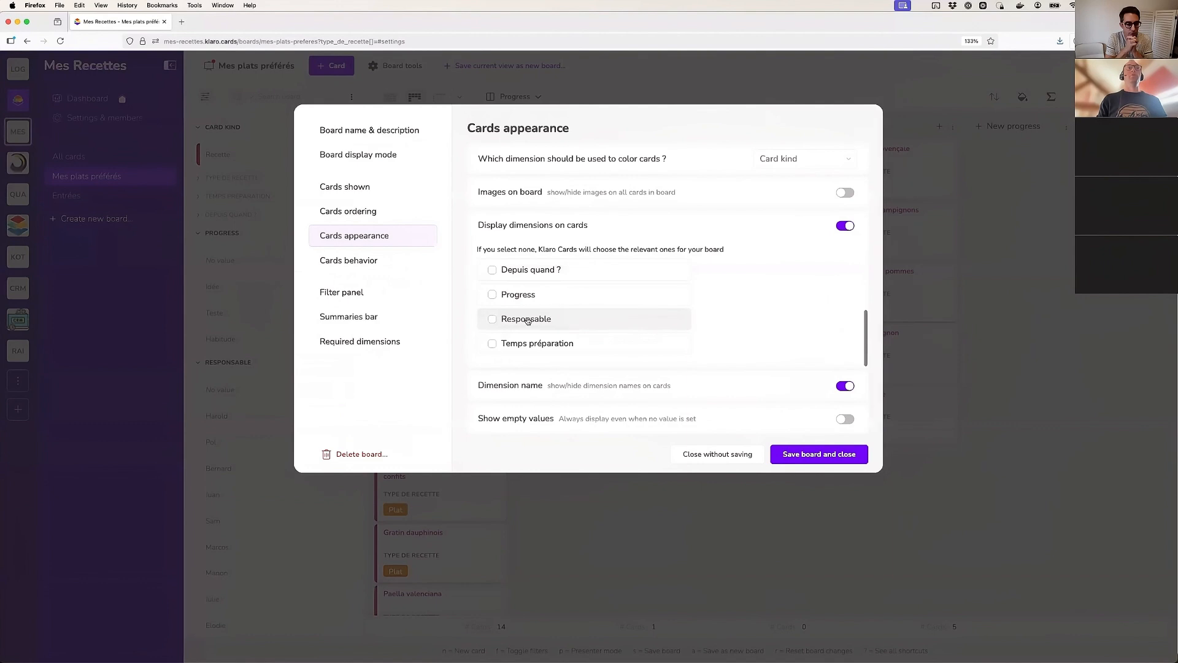
pyautogui.scroll(3, 549, 319)
pyautogui.click(725, 455)
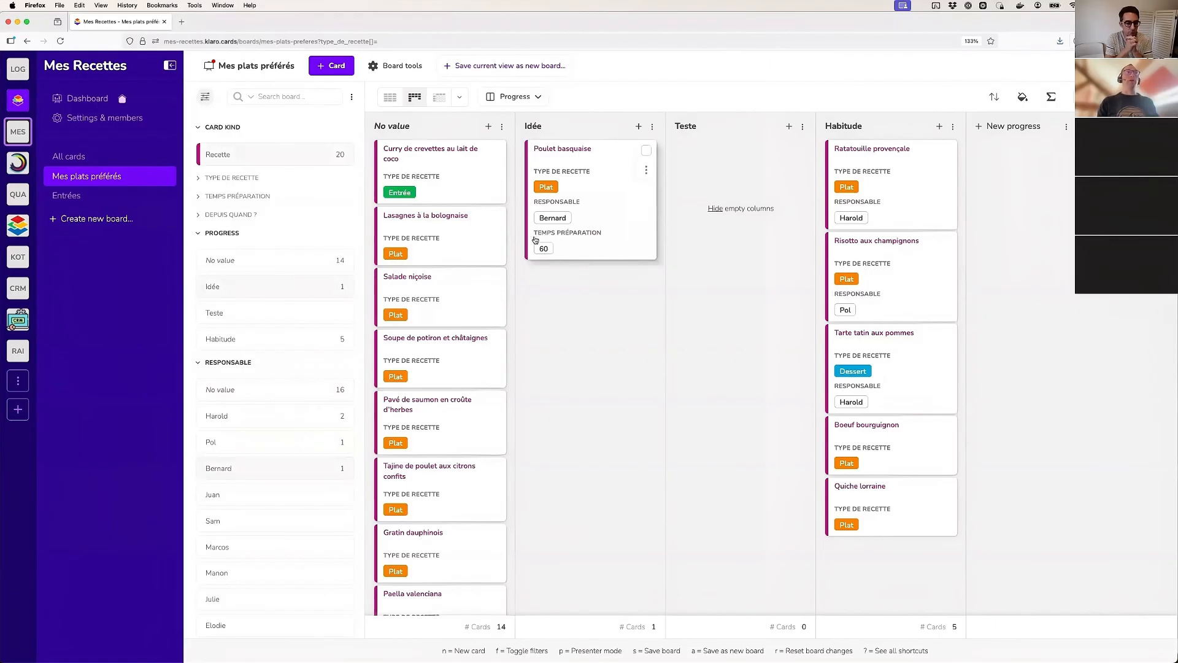
pyautogui.scroll(-5, 438, 281)
pyautogui.scroll(-5, 439, 281)
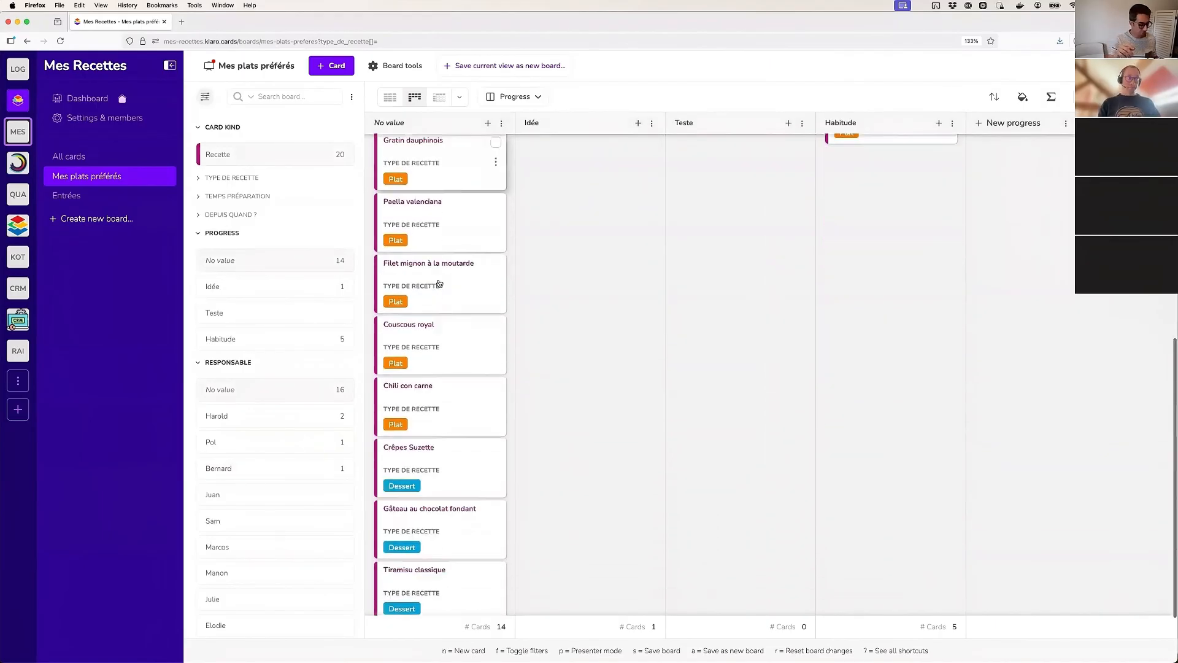
# Arrange the board columns by Depuis quand ? and group the dates by month
pyautogui.scroll(10, 439, 281)
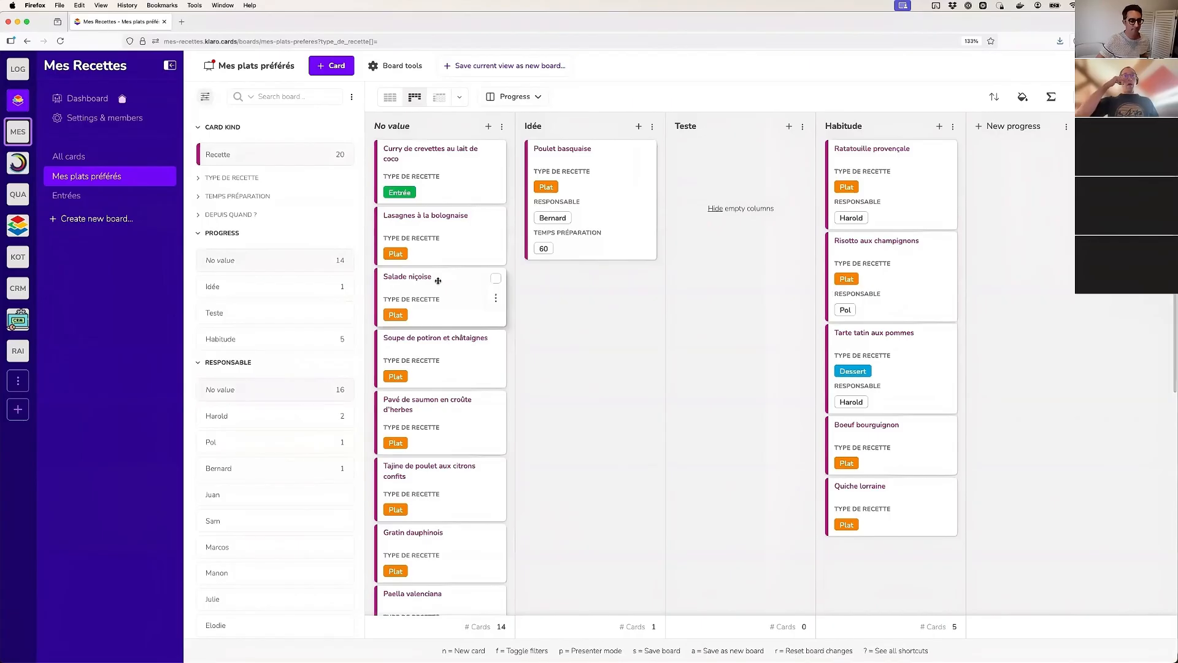
pyautogui.click(527, 97)
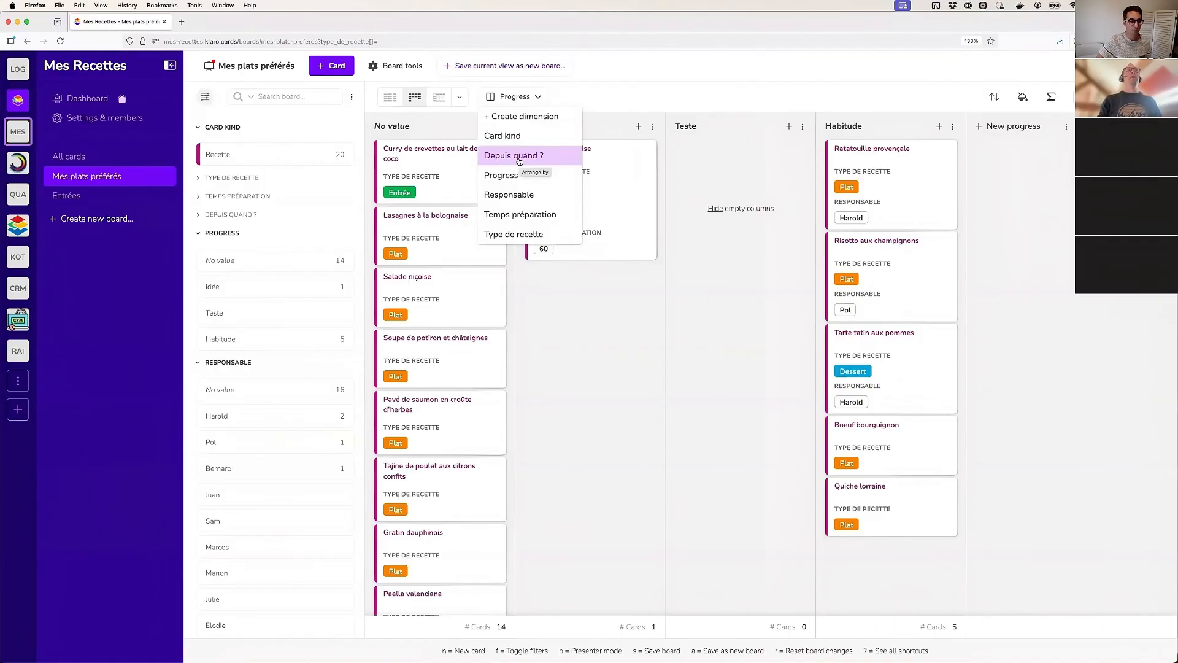
pyautogui.click(519, 160)
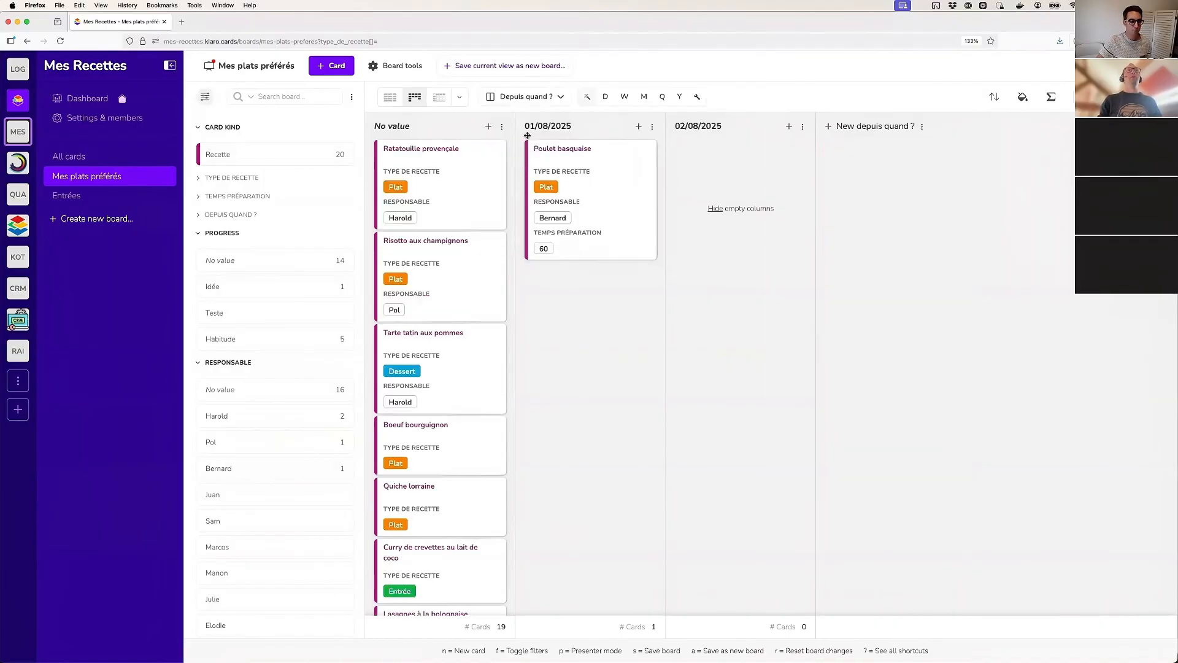
pyautogui.click(623, 97)
pyautogui.click(645, 101)
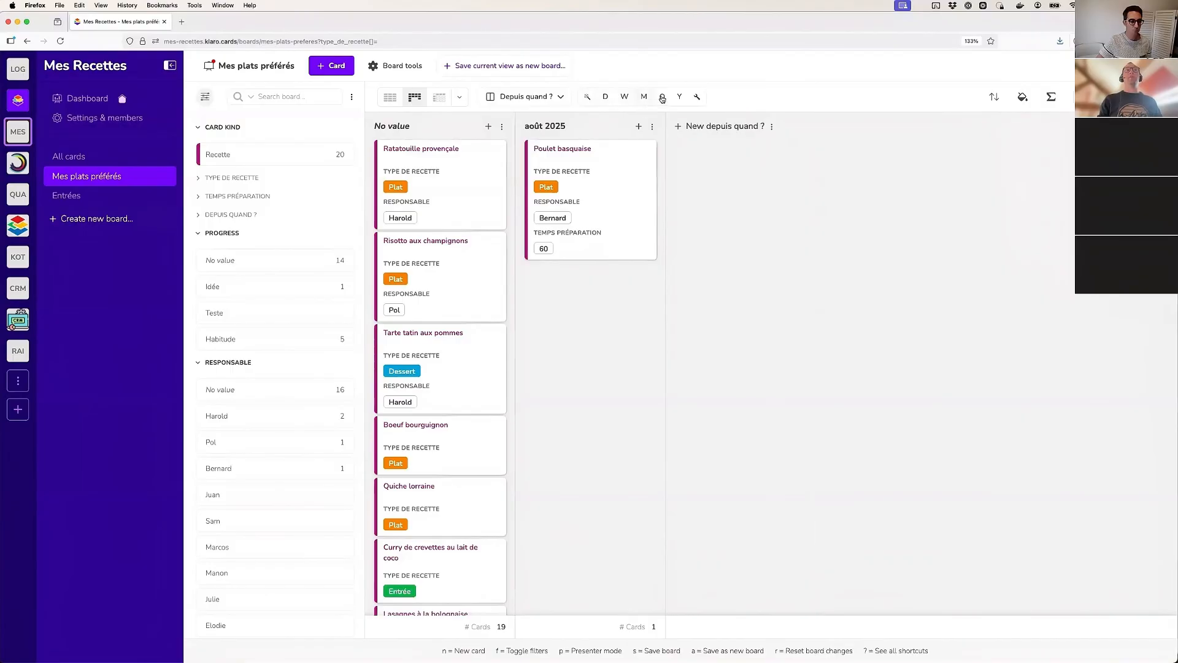
# Set the Depuis quand ? date of the Ratatouille provençale card to 01/03/2025 and save the card
pyautogui.click(437, 160)
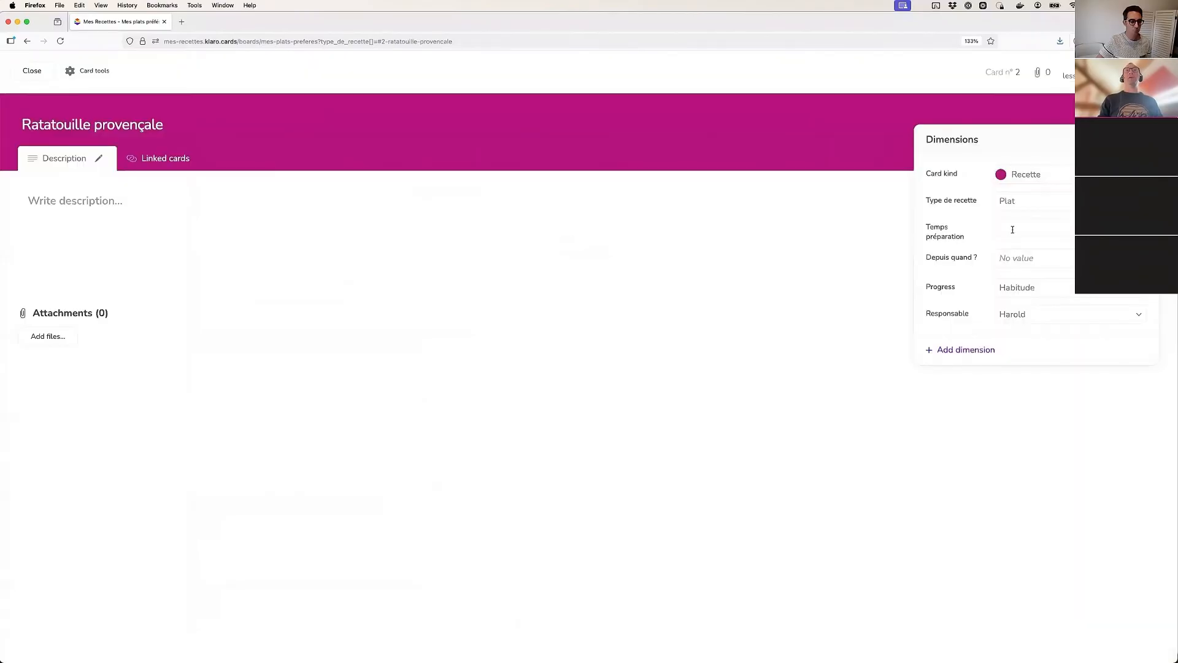
pyautogui.click(1013, 230)
pyautogui.click(1019, 268)
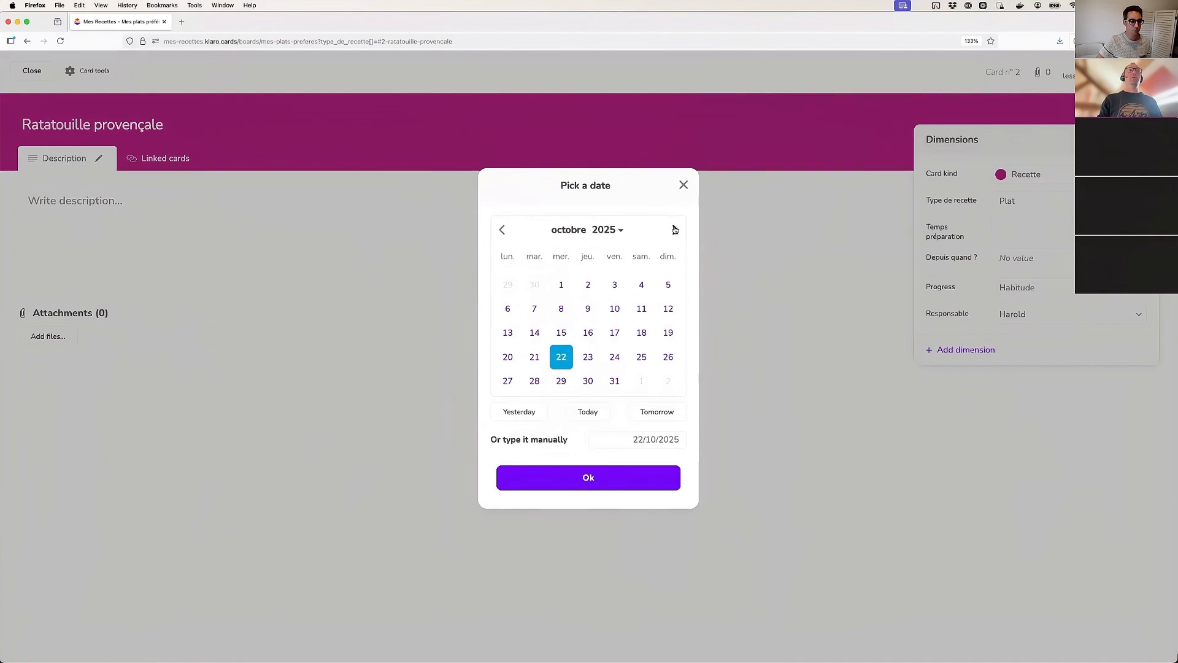
pyautogui.click(675, 230)
pyautogui.tripleClick(503, 230)
pyautogui.doubleClick(503, 230)
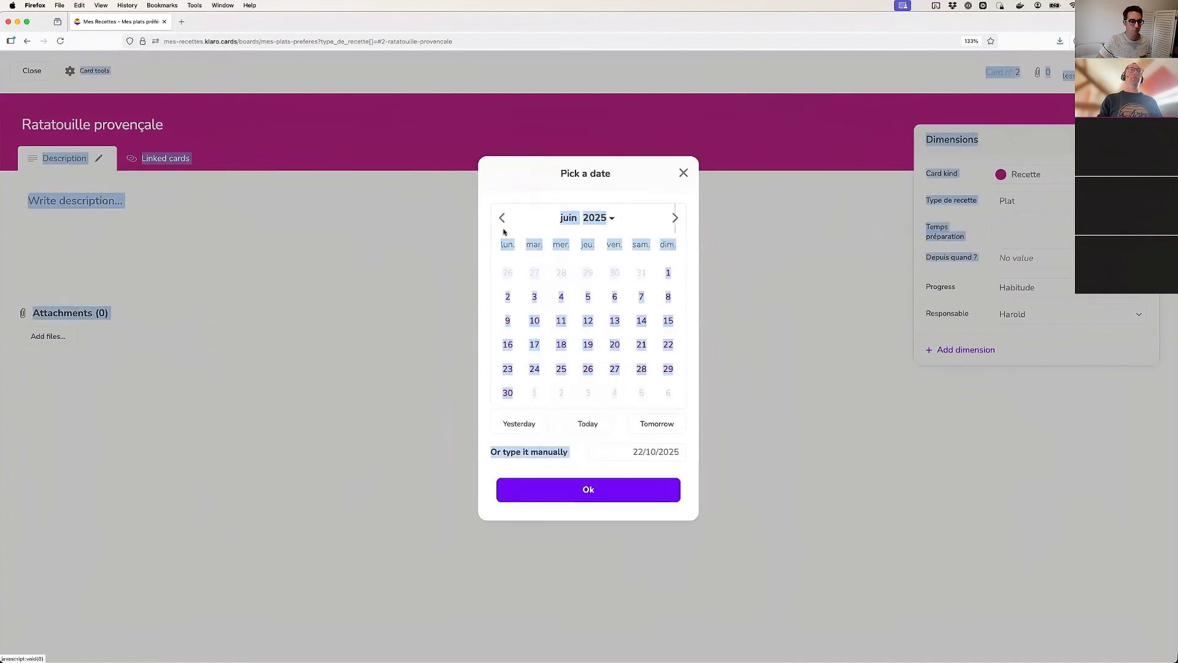
pyautogui.click(503, 228)
pyautogui.click(503, 230)
pyautogui.click(502, 230)
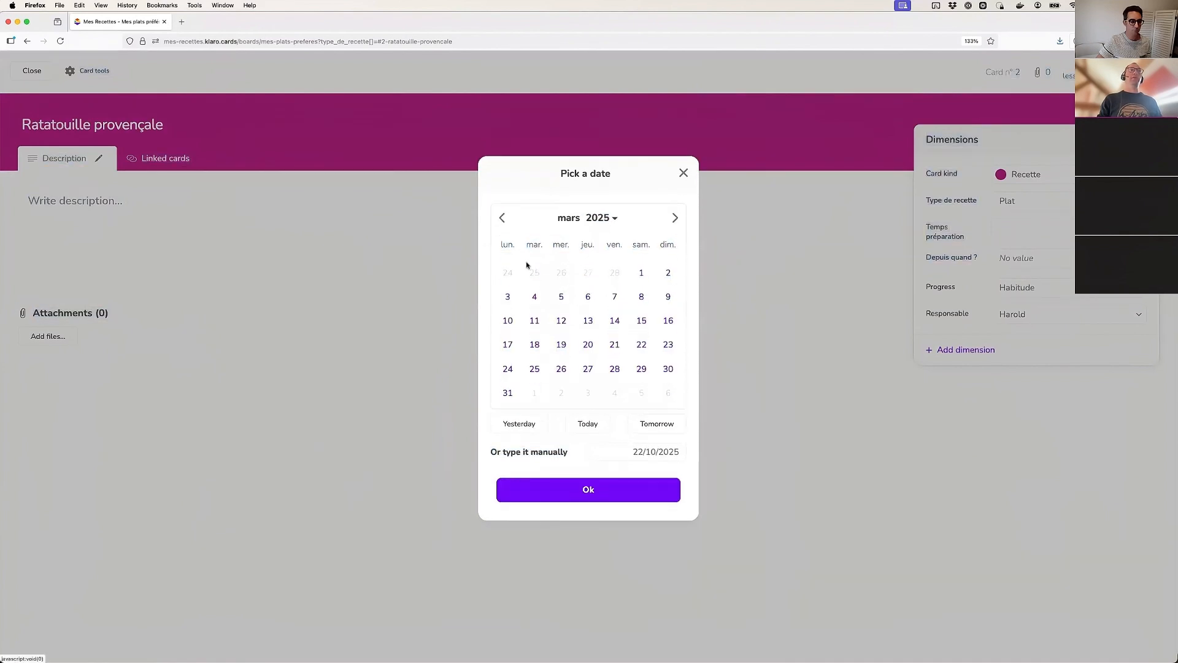
pyautogui.click(648, 277)
pyautogui.click(588, 495)
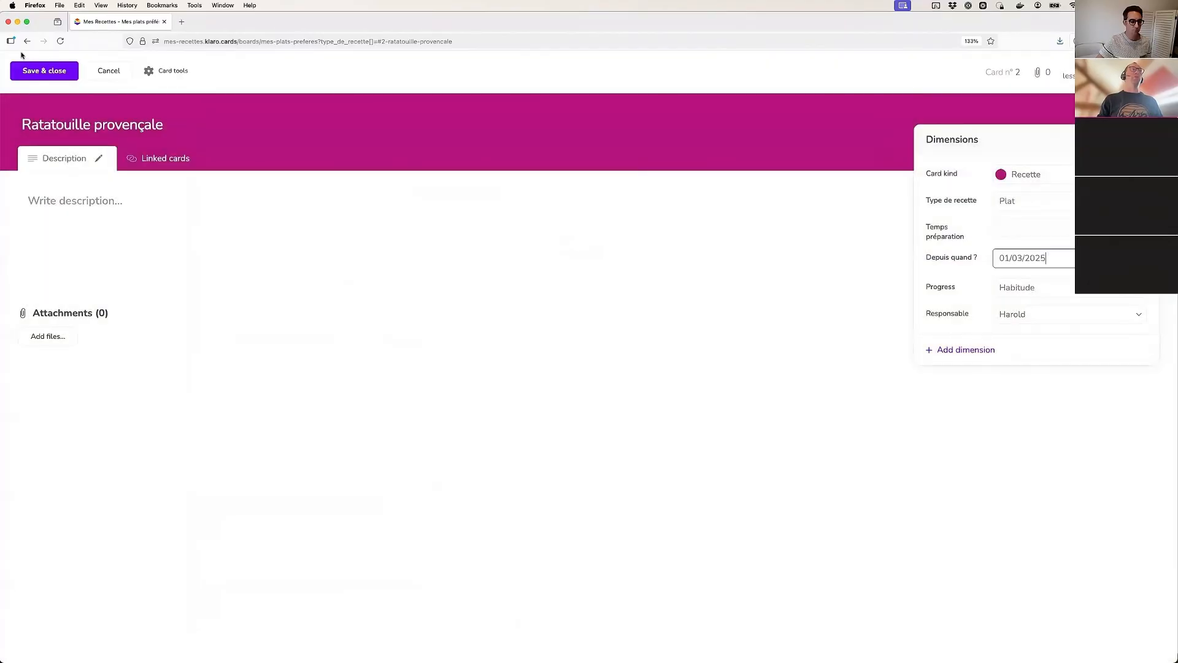
pyautogui.click(42, 70)
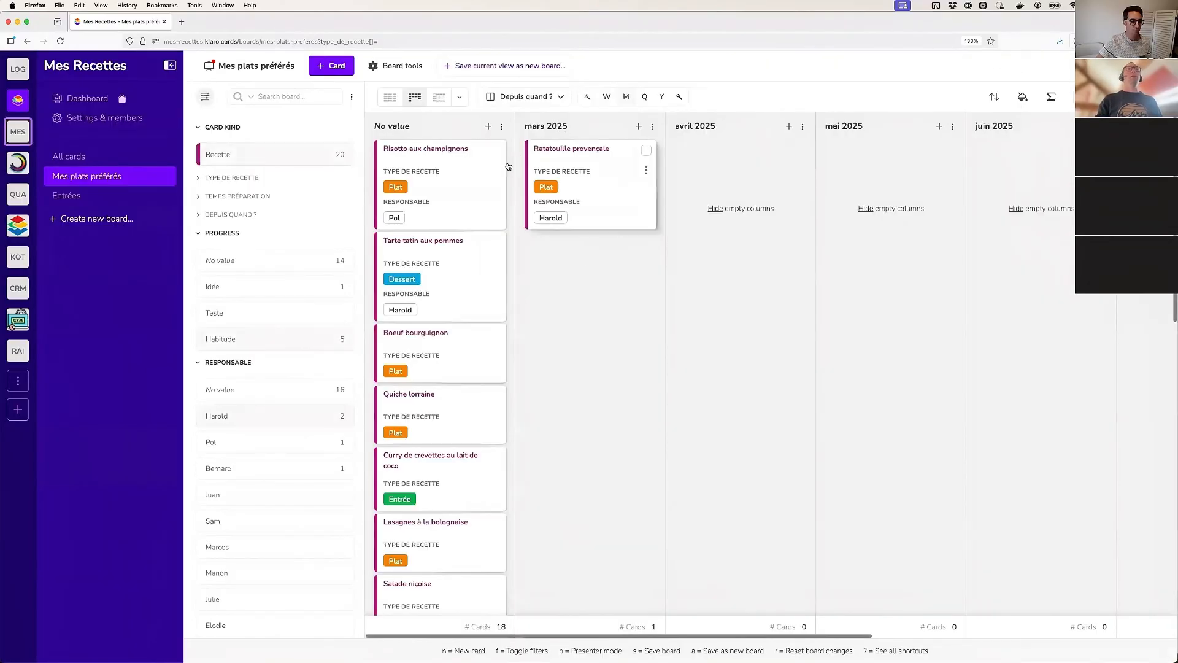
# Group the date columns by quarter, comparing the result with the monthly grouping
pyautogui.hscroll(5, 795, 246)
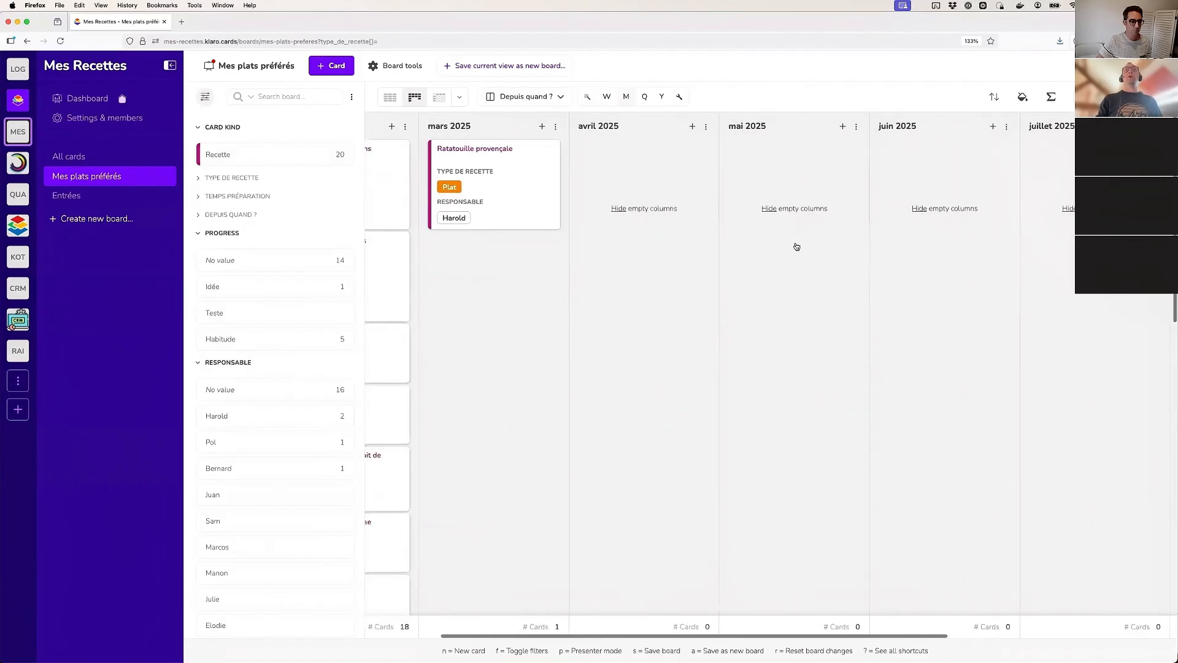
pyautogui.hscroll(-5, 795, 247)
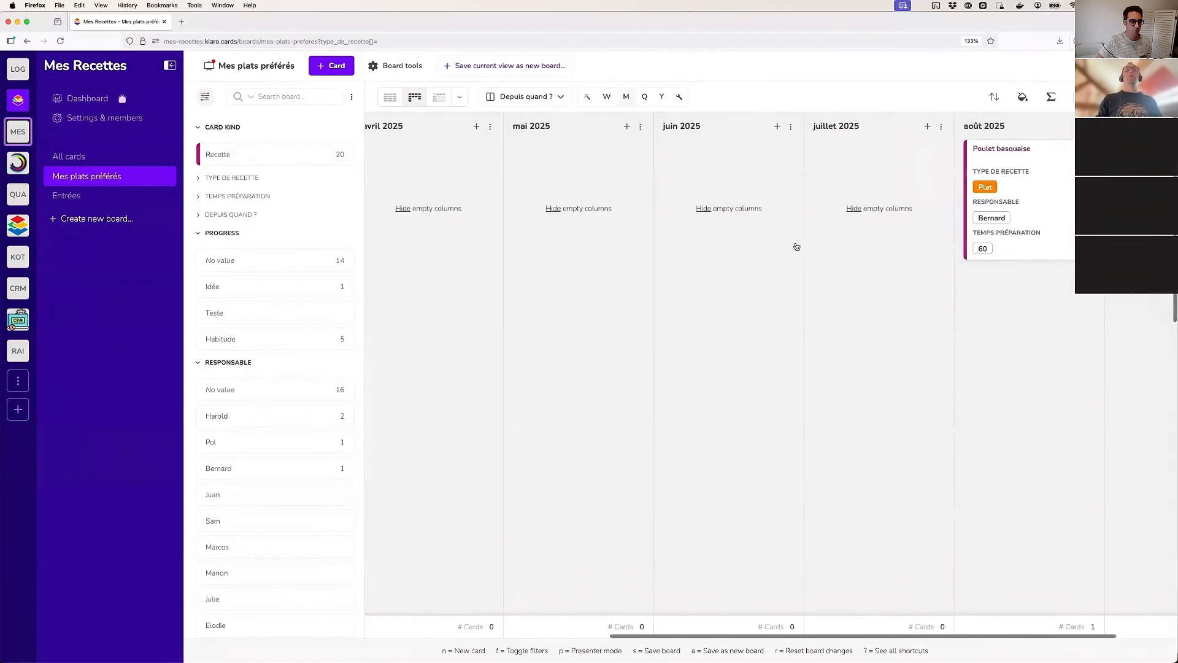
pyautogui.click(644, 97)
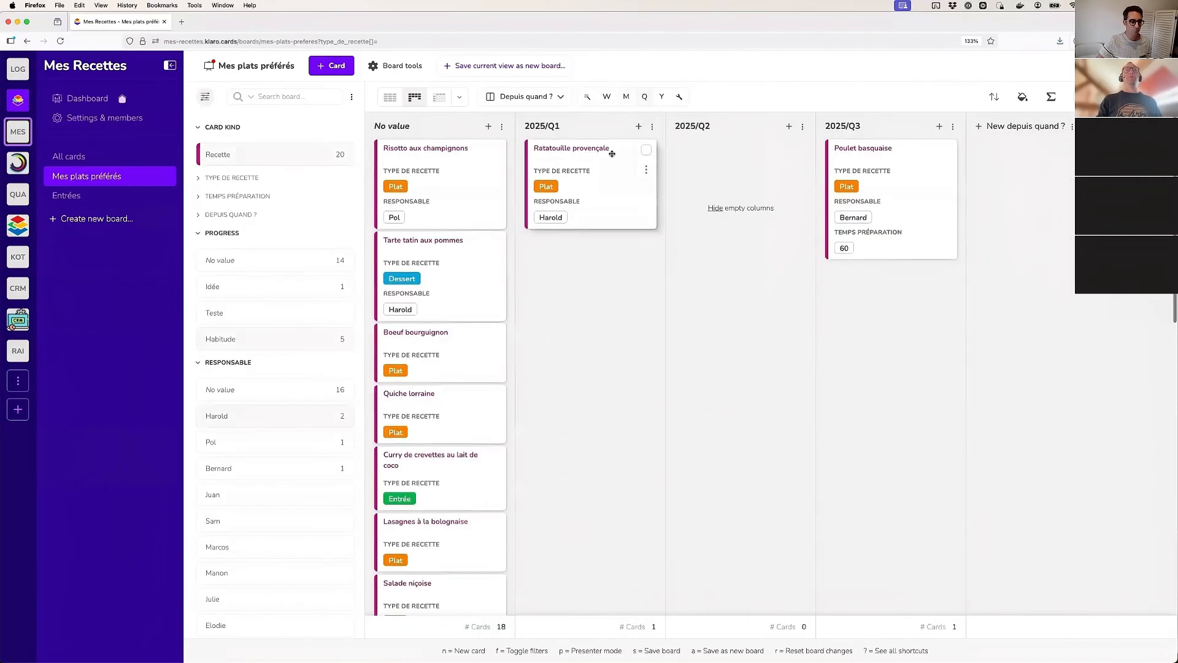
pyautogui.click(626, 96)
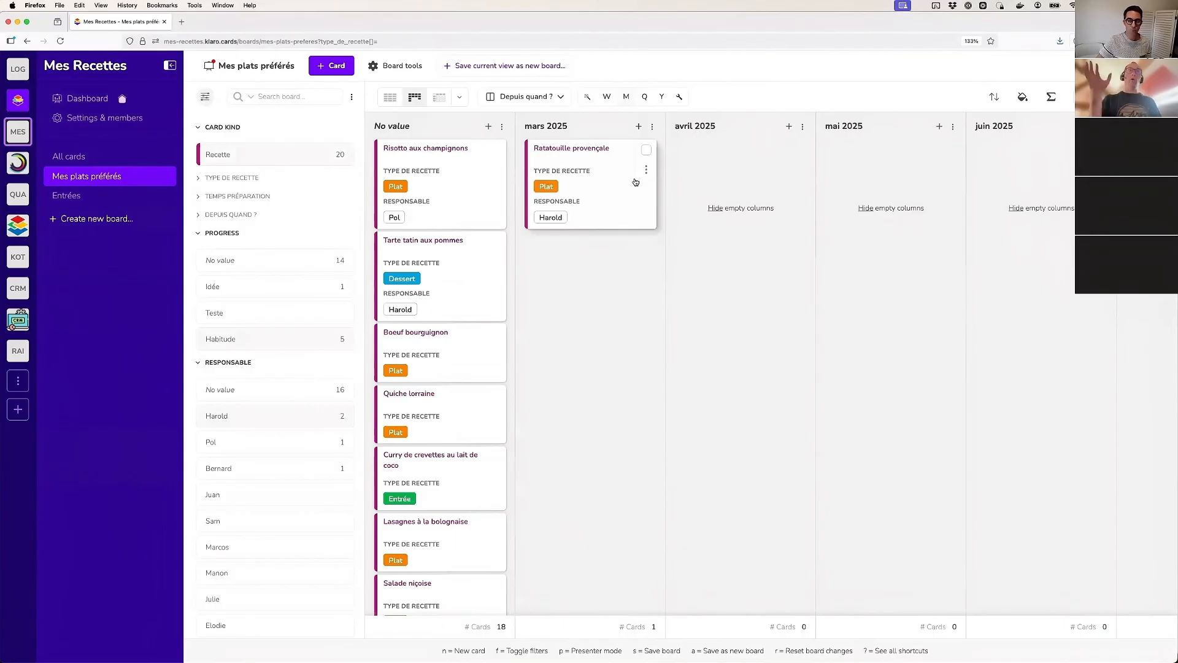
pyautogui.click(645, 98)
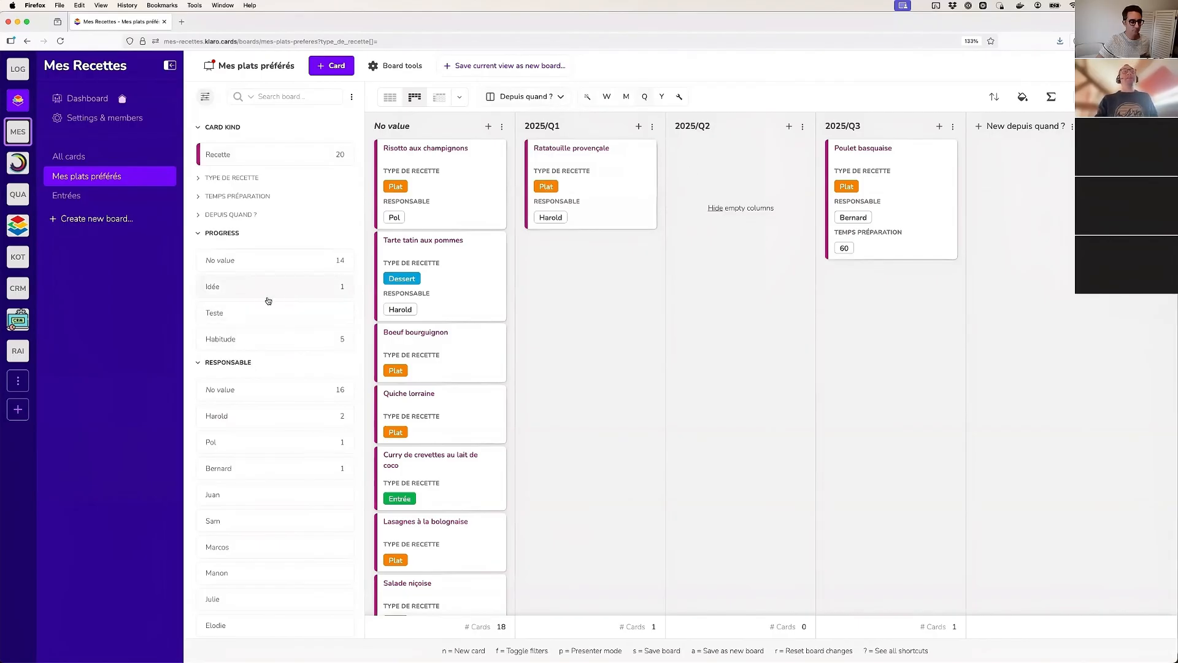
# Collapse the Progress filter and move Tarte tatin aux pommes to the 2025/Q2 column, checking the date on its card
pyautogui.click(216, 232)
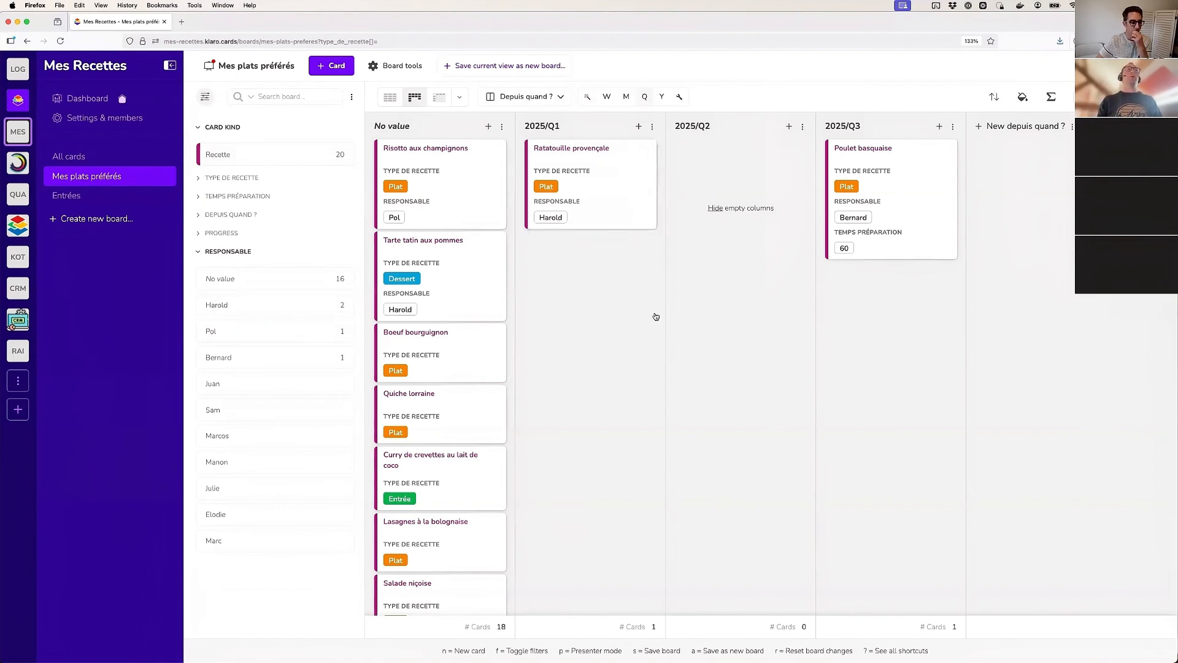
pyautogui.moveTo(454, 276); pyautogui.dragTo(706, 191)
pyautogui.click(720, 156)
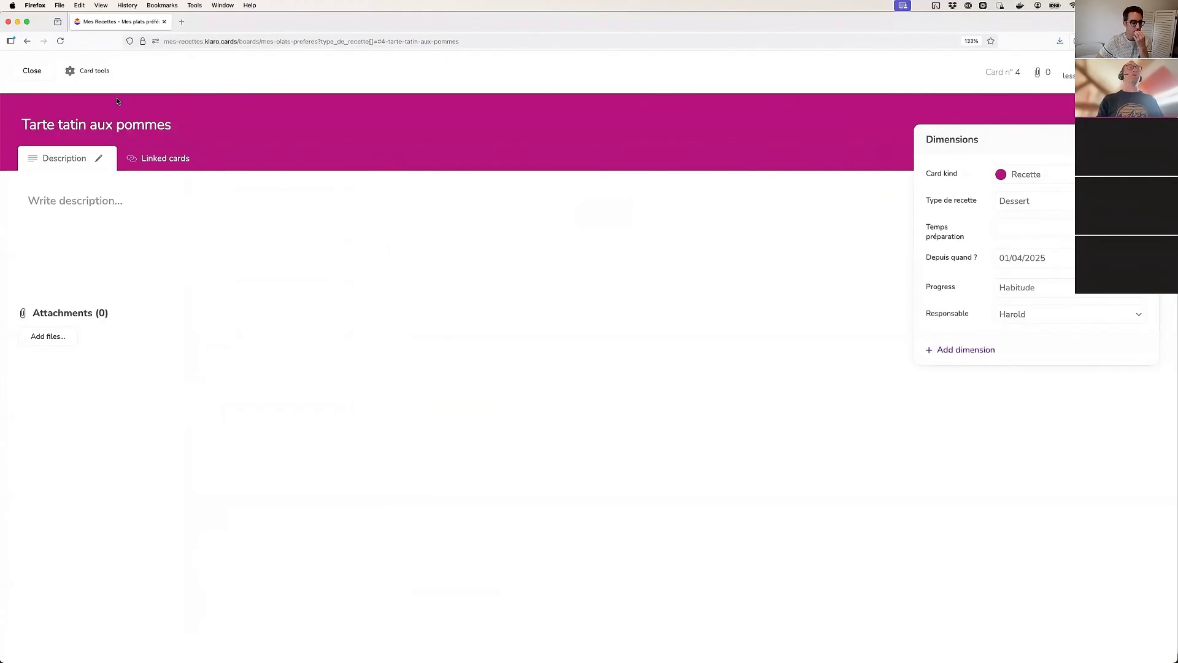
pyautogui.press('Escape')
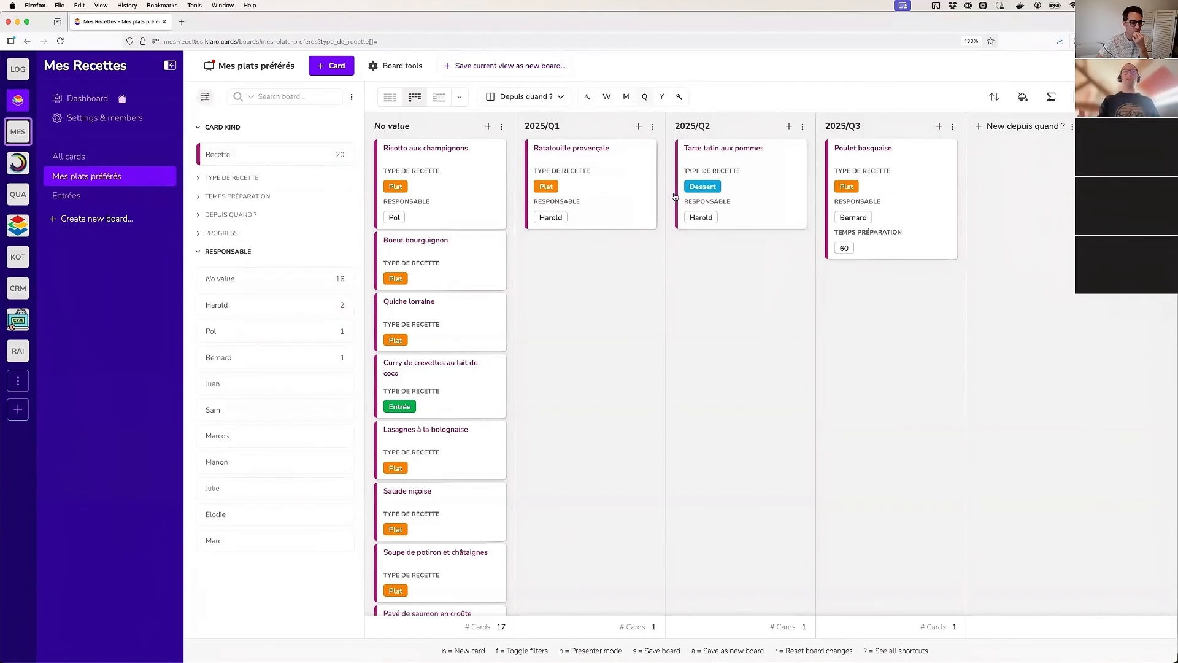
# Collapse the Responsable filter and check the Depuis quand ? and Type de recette filters, leaving both collapsed
pyautogui.click(241, 250)
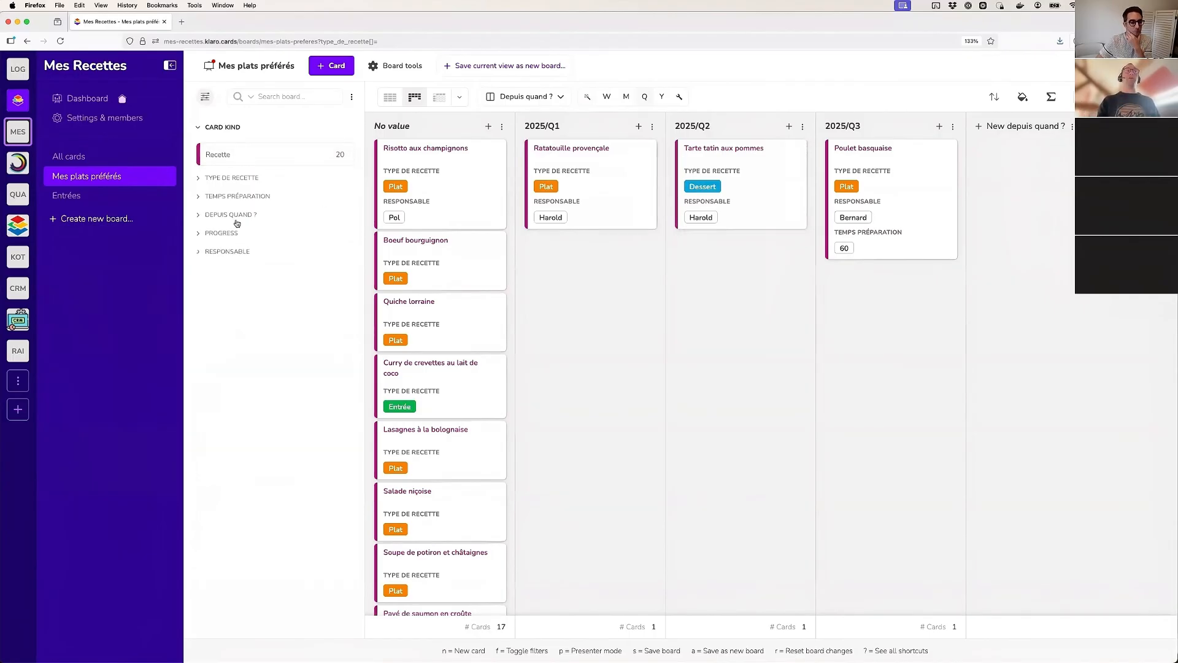
pyautogui.click(238, 215)
pyautogui.click(236, 216)
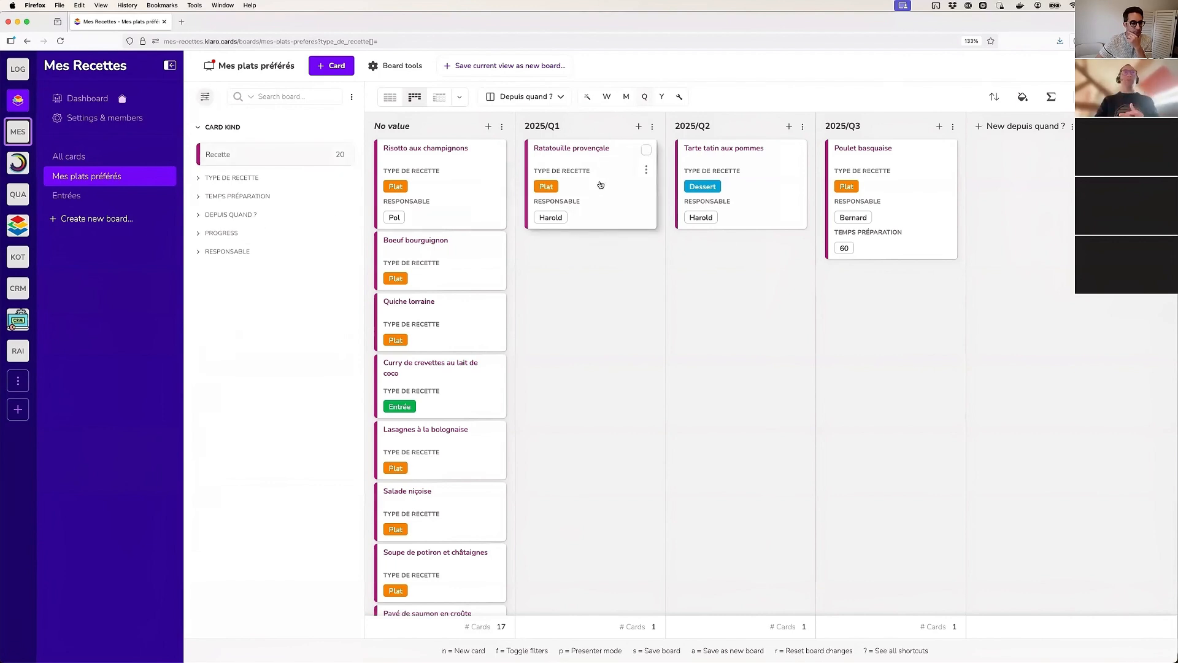
pyautogui.click(251, 179)
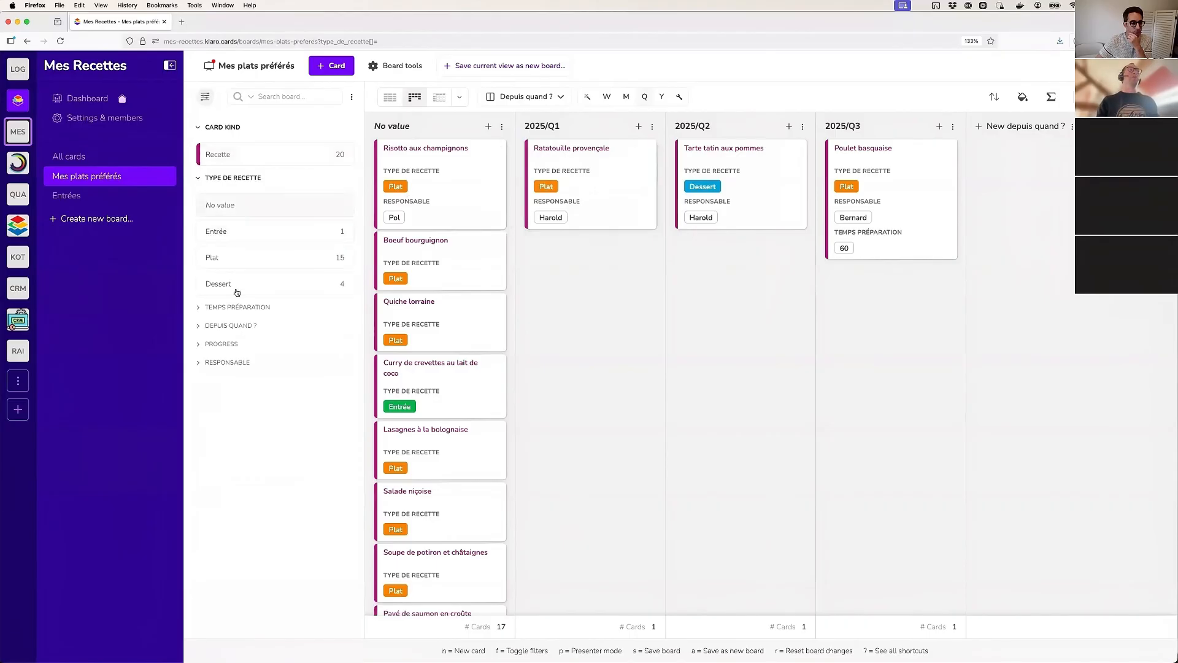
pyautogui.click(233, 178)
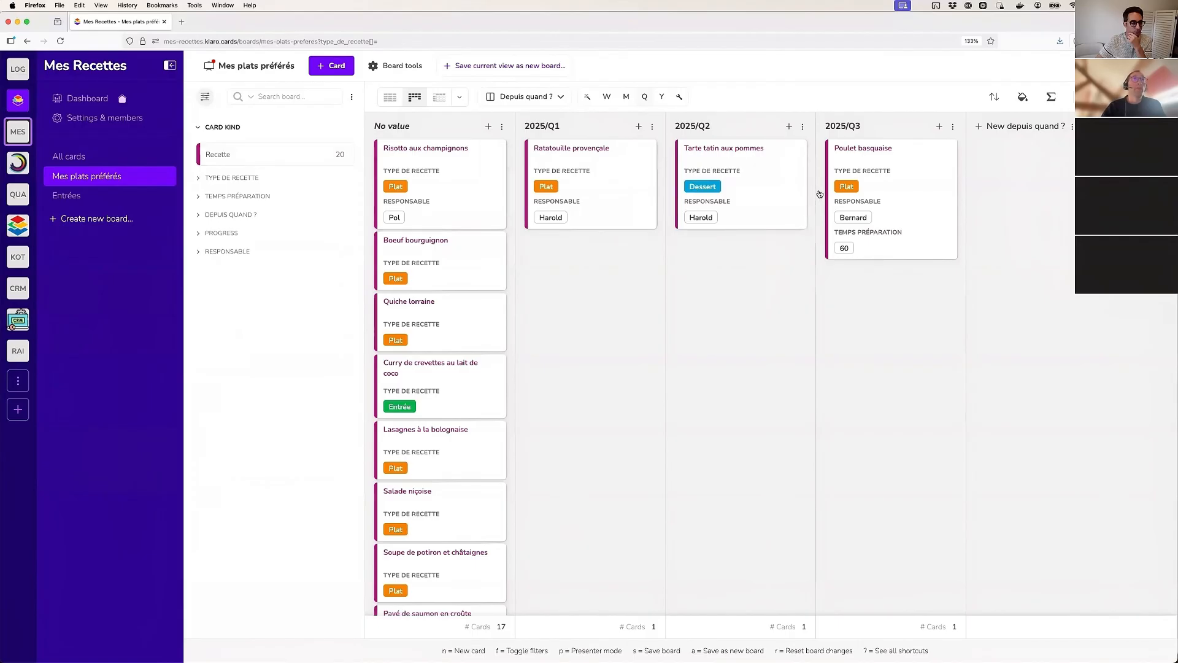
# Switch the quarterly date columns back to months and look across the board
pyautogui.click(623, 97)
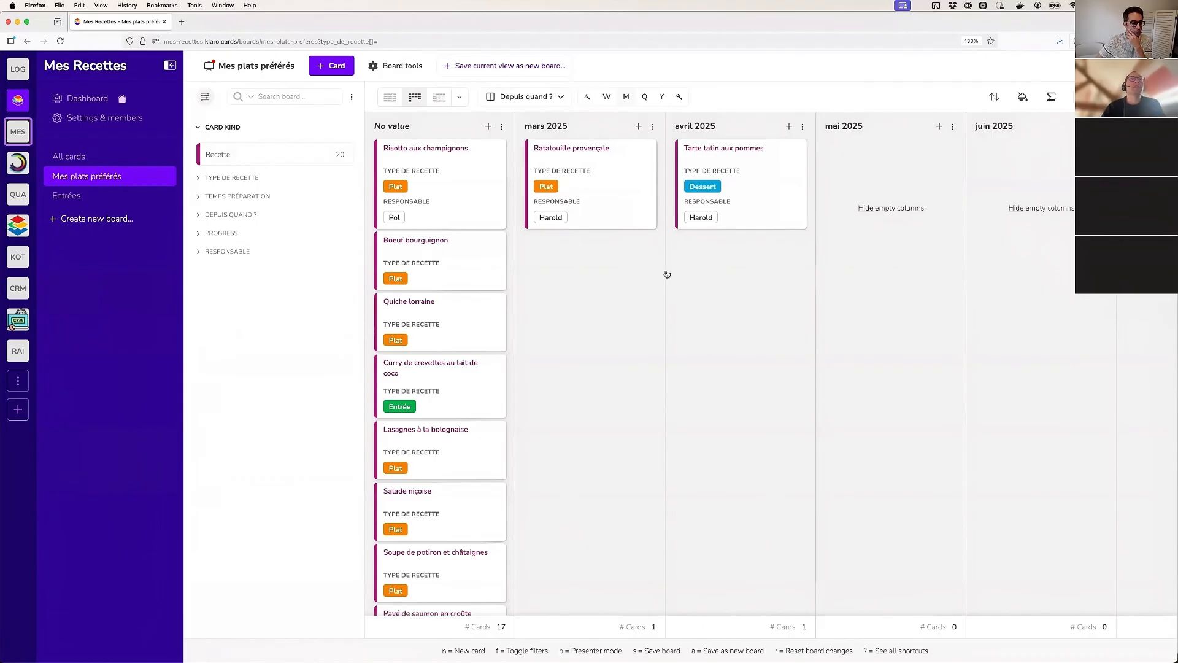
pyautogui.hscroll(2, 668, 275)
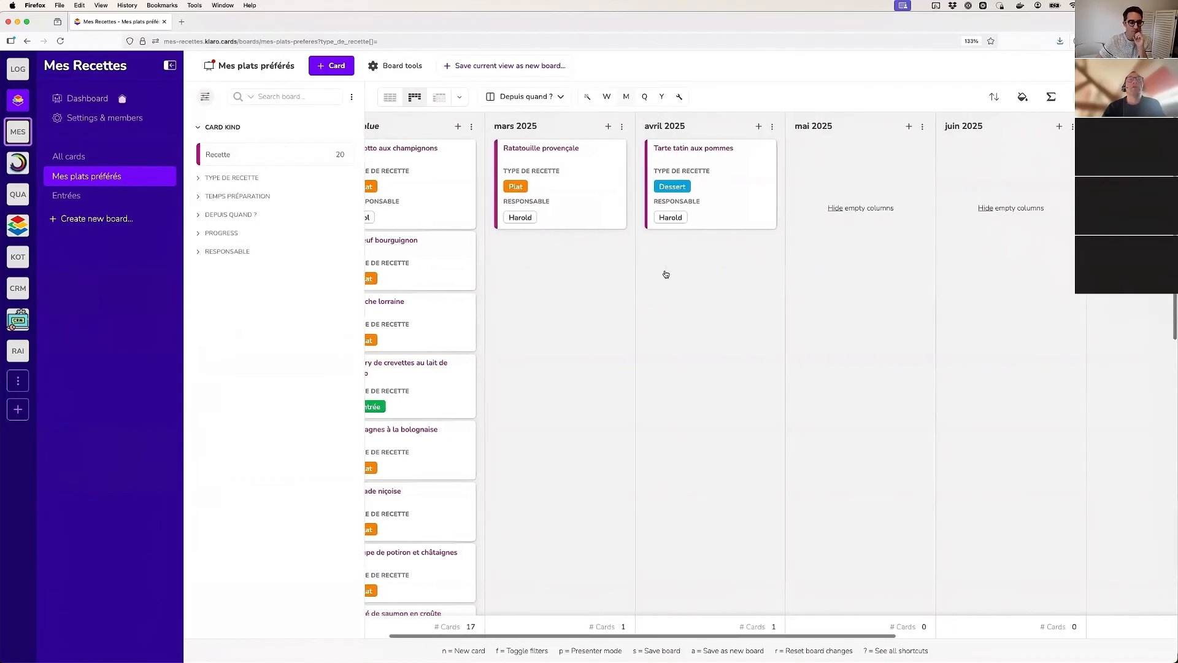
pyautogui.hscroll(-2, 666, 274)
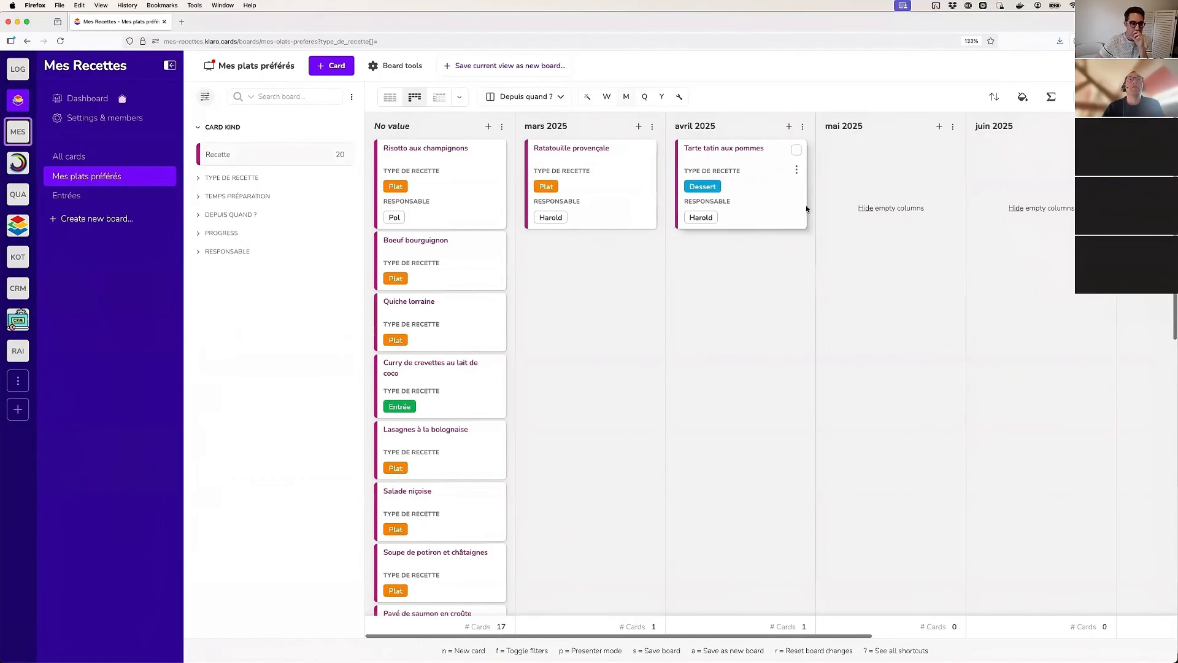
# Display the board as a matrix with columns by Progress and rows by Depuis quand ?
pyautogui.click(444, 103)
pyautogui.click(723, 339)
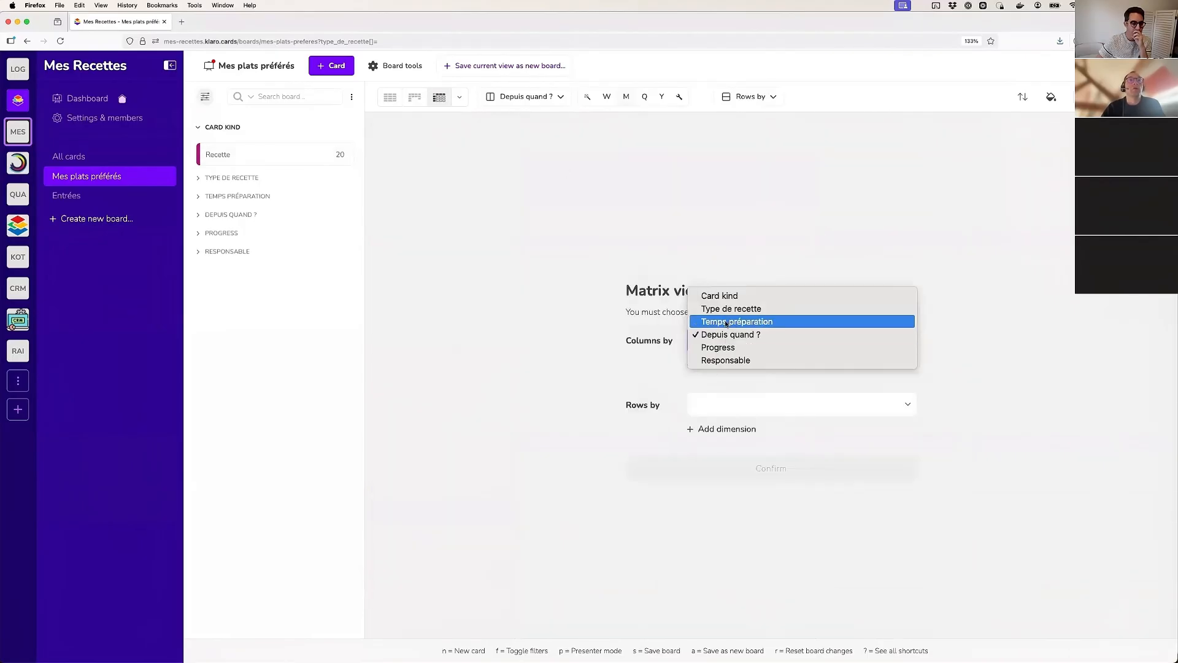
pyautogui.click(737, 347)
pyautogui.click(745, 402)
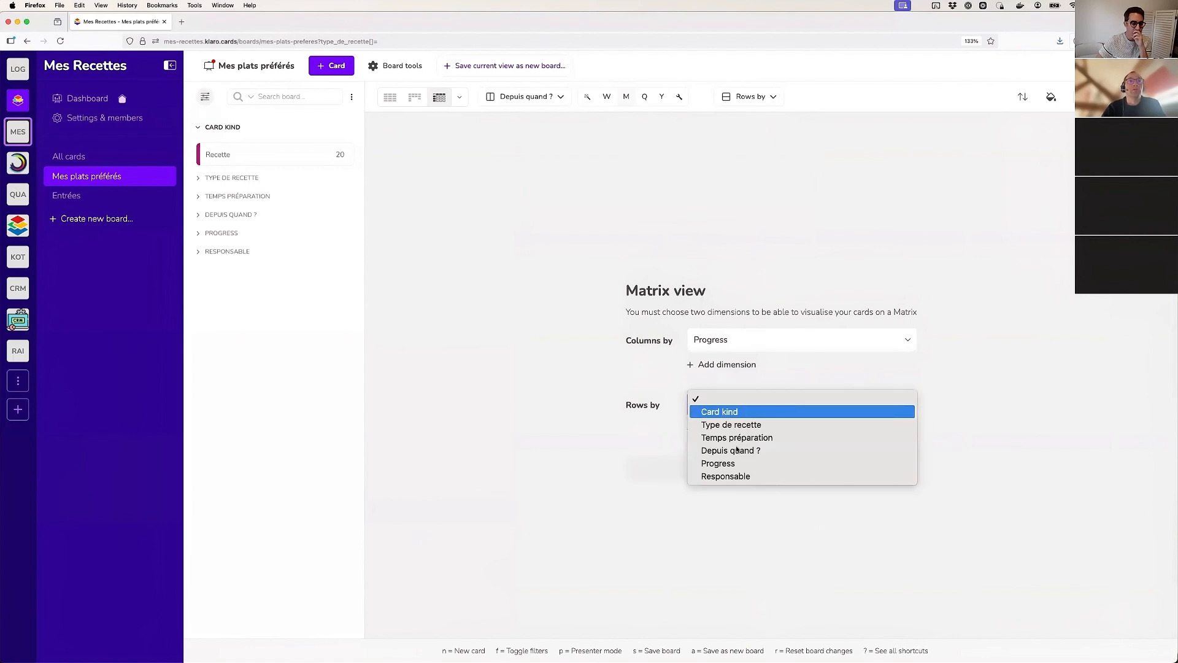
pyautogui.click(750, 451)
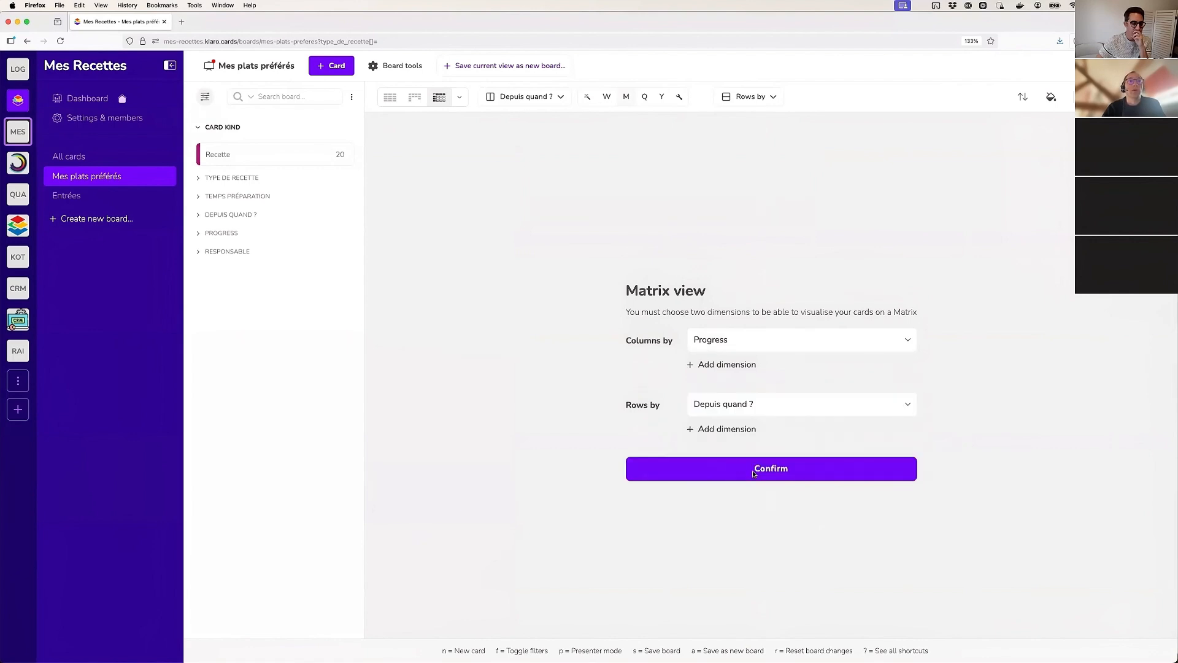
pyautogui.click(632, 468)
# Collapse the matrix's No value row, look through the weekly rows, and hide empty columns or rows
pyautogui.scroll(-5, 666, 332)
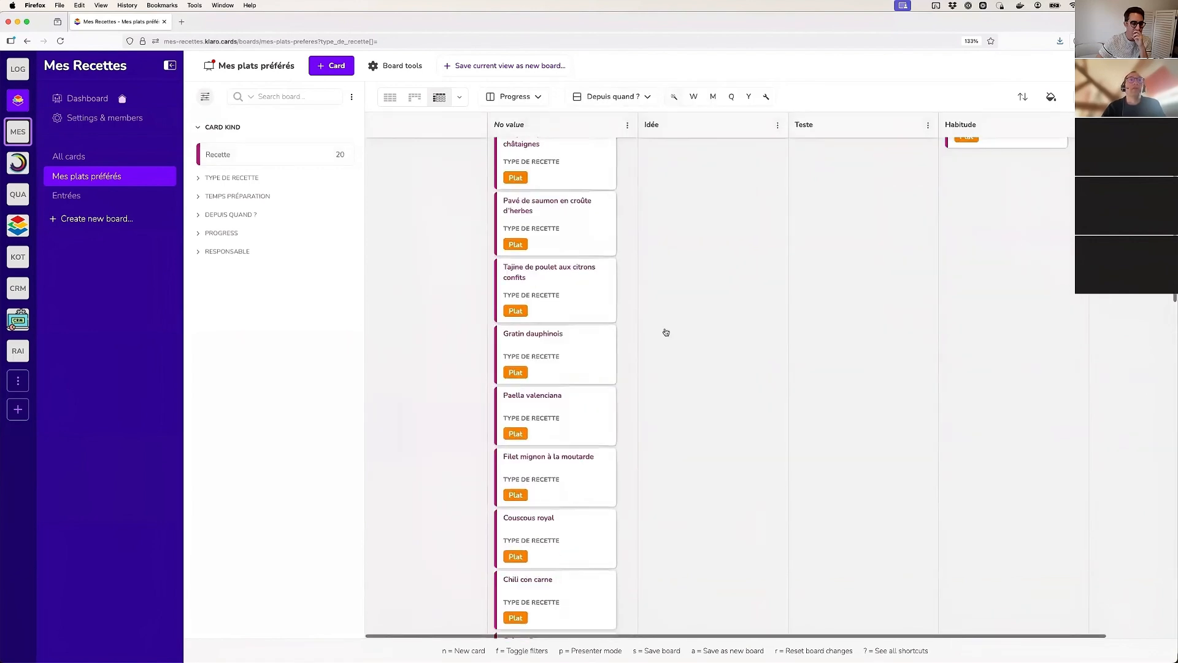
pyautogui.scroll(5, 666, 332)
pyautogui.click(389, 145)
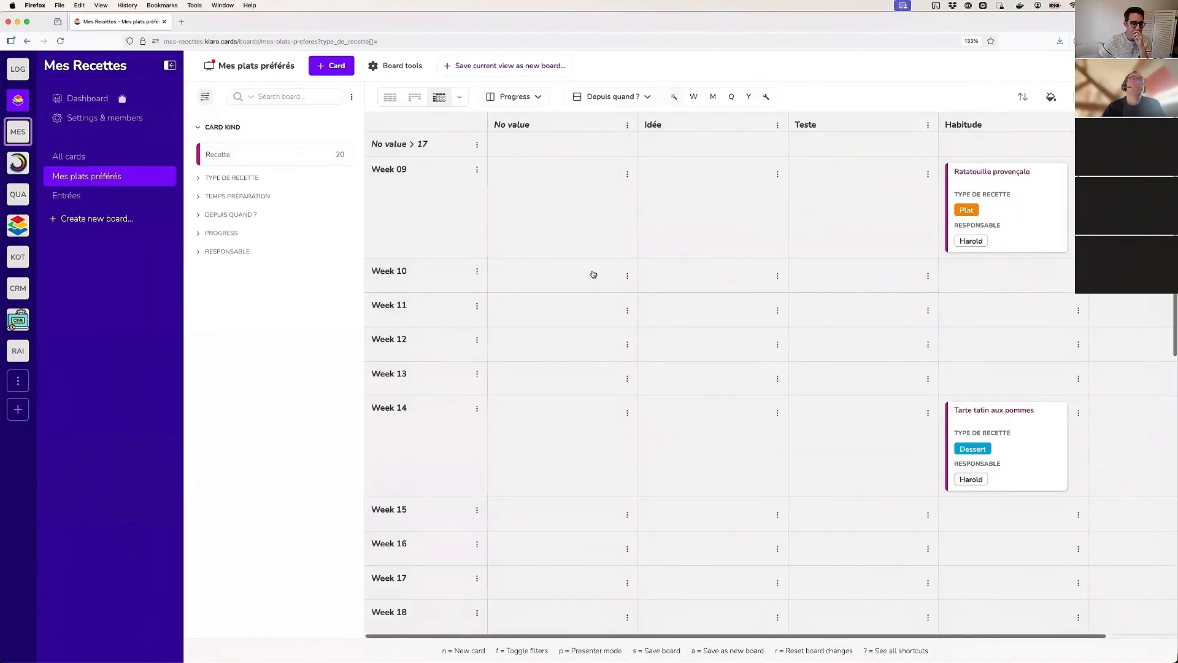
pyautogui.scroll(-10, 689, 468)
pyautogui.hscroll(2, 689, 468)
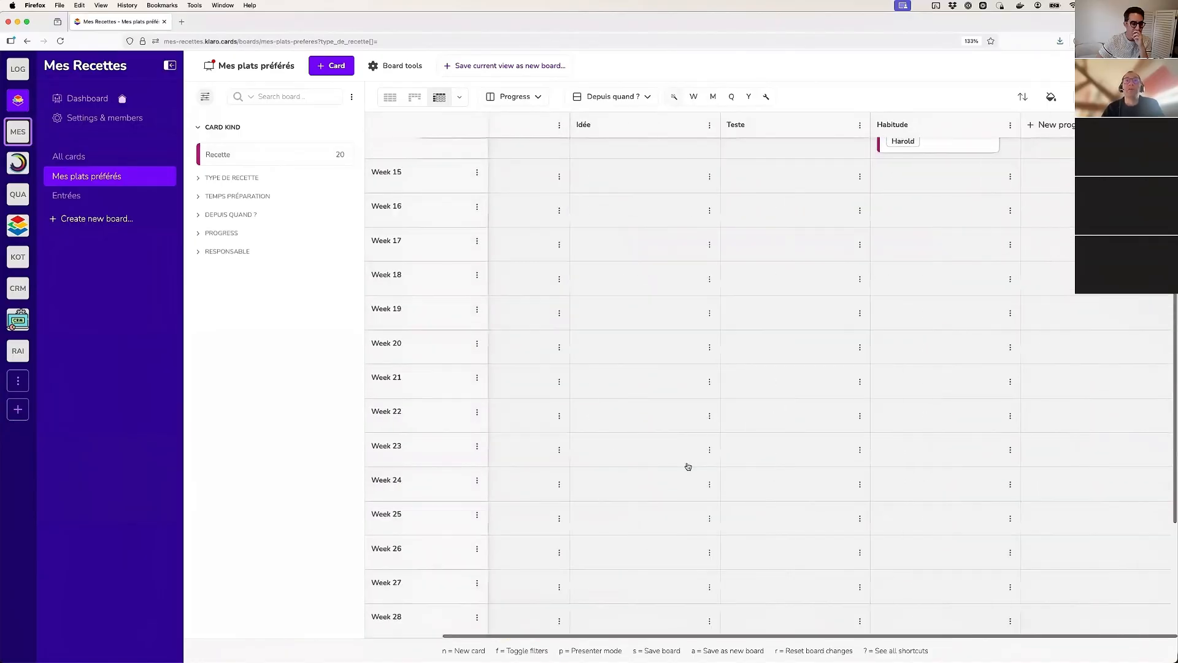
pyautogui.hscroll(-2, 609, 388)
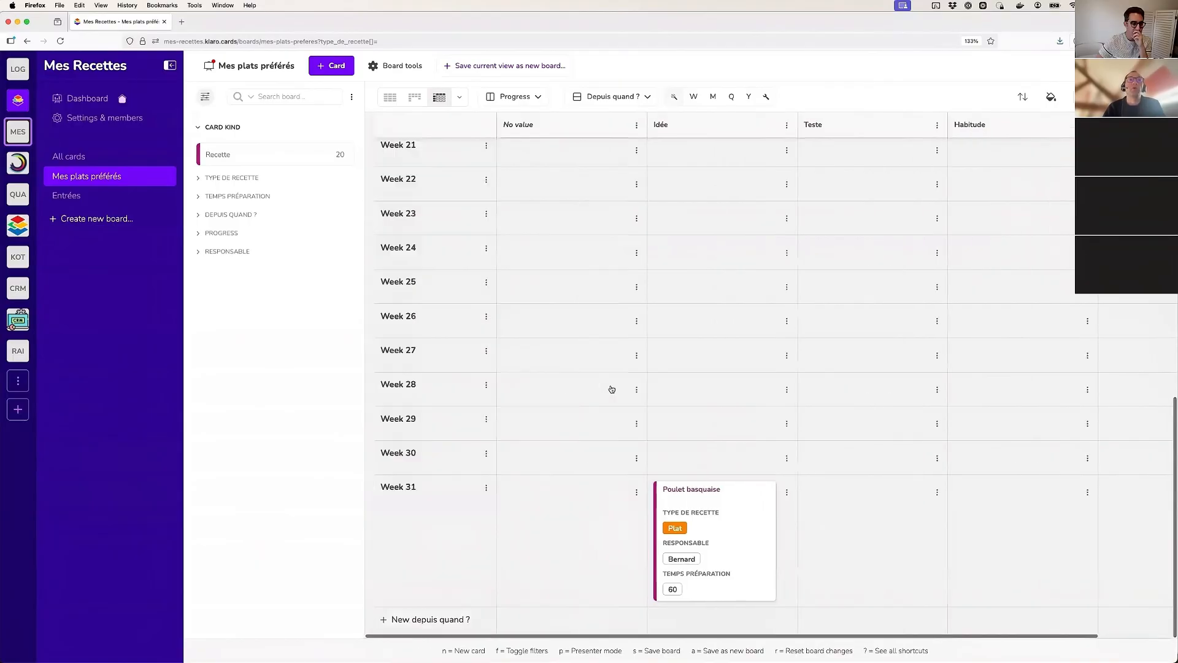
pyautogui.scroll(10, 613, 390)
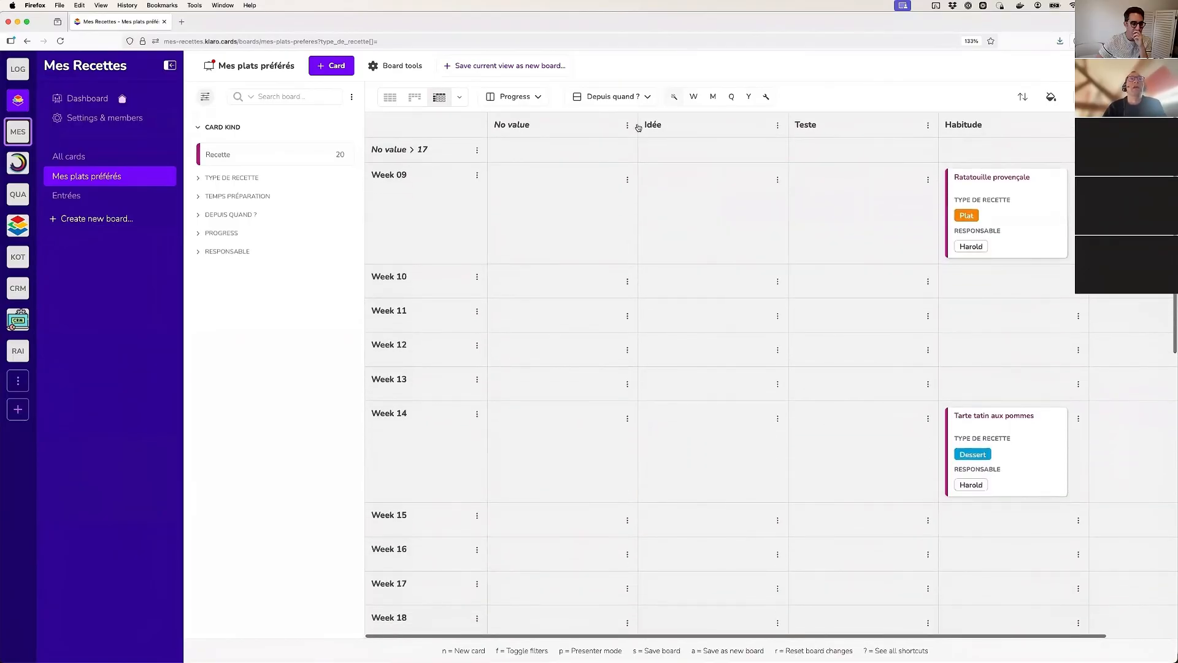
pyautogui.click(1051, 96)
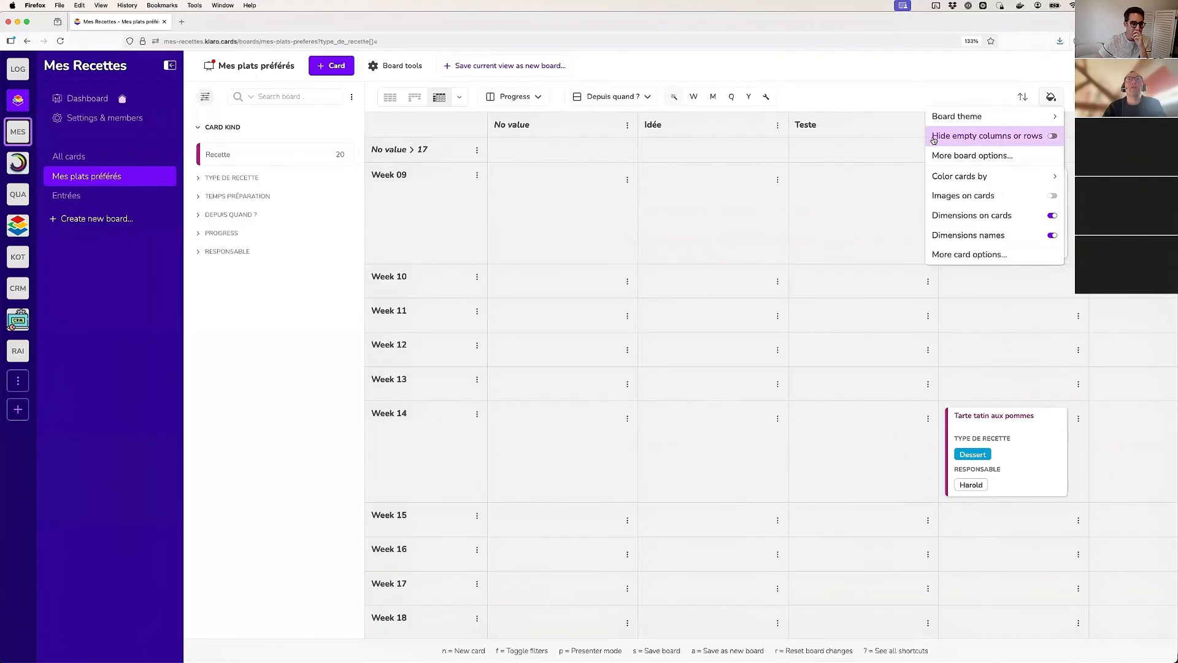
pyautogui.click(1052, 138)
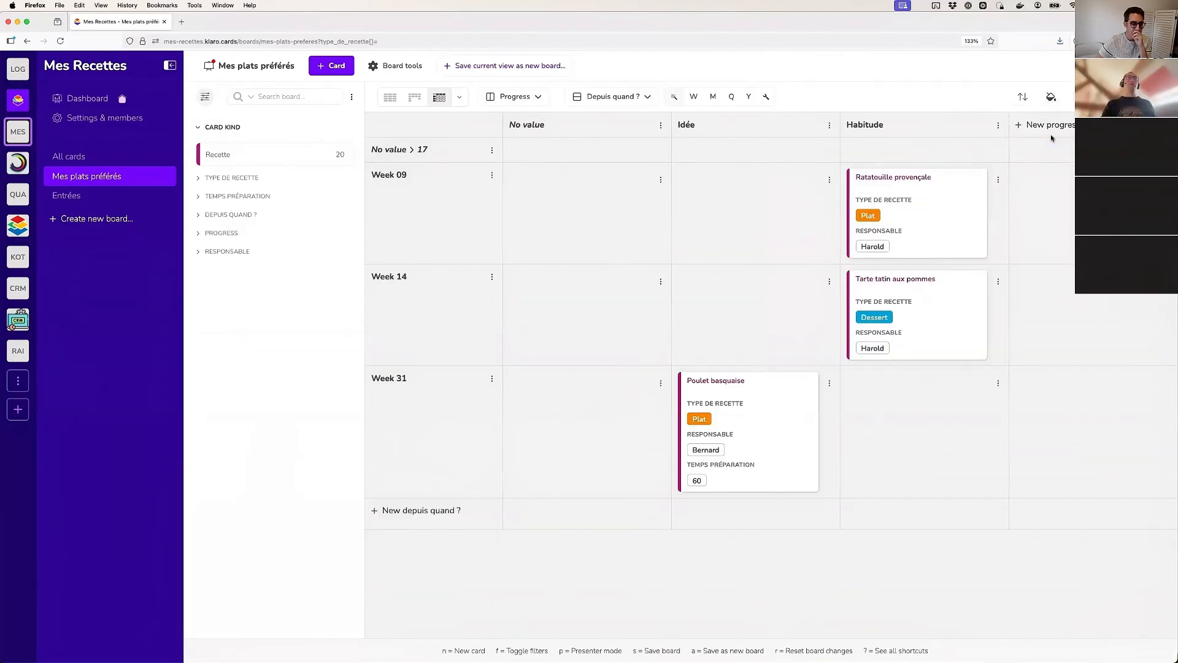
# Collapse the matrix's No value column
pyautogui.click(539, 126)
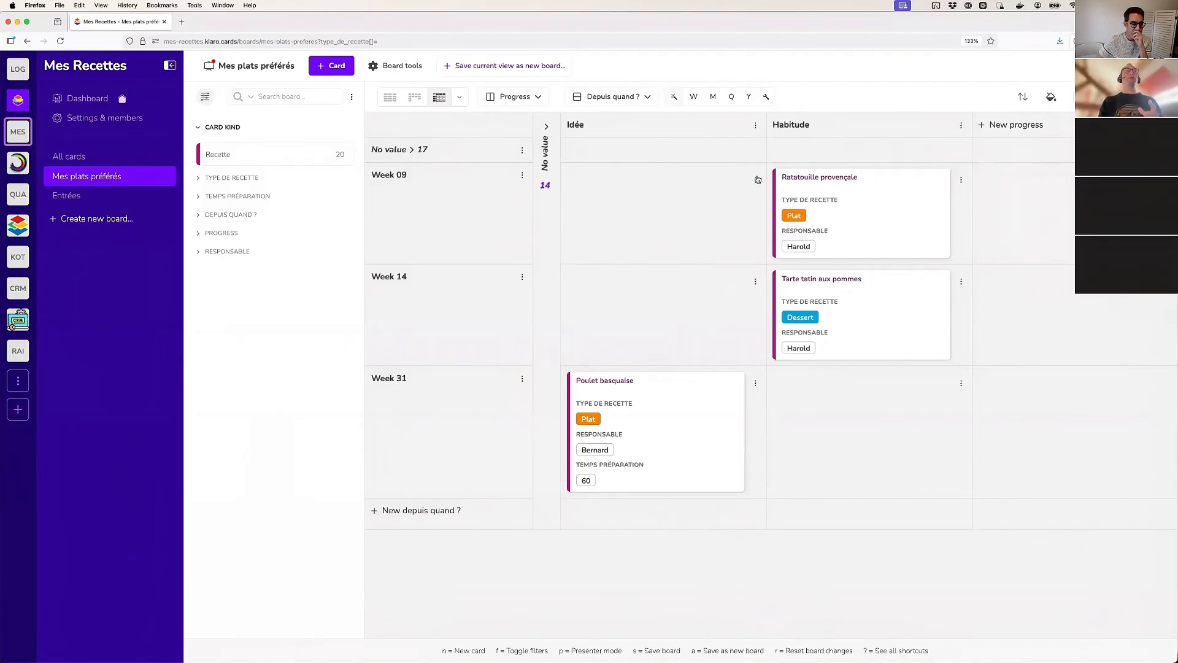
# Try the Type de recette filter on the matrix with Plat, Entrée and Dessert, and clear the filter again
pyautogui.click(220, 180)
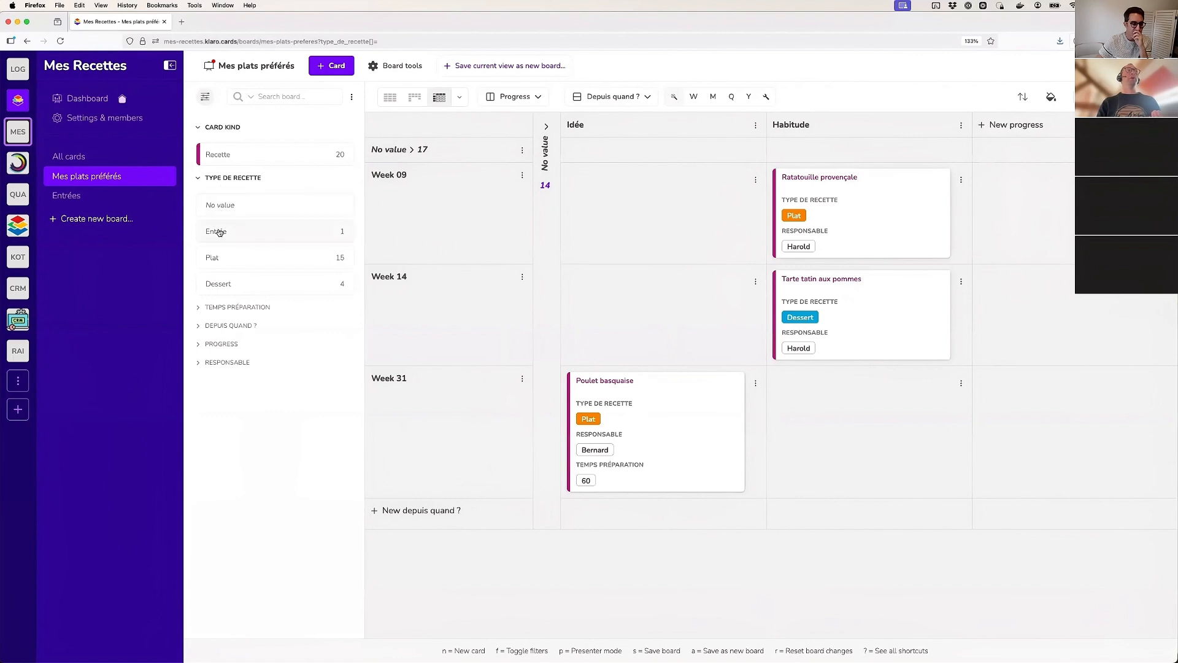
pyautogui.click(220, 258)
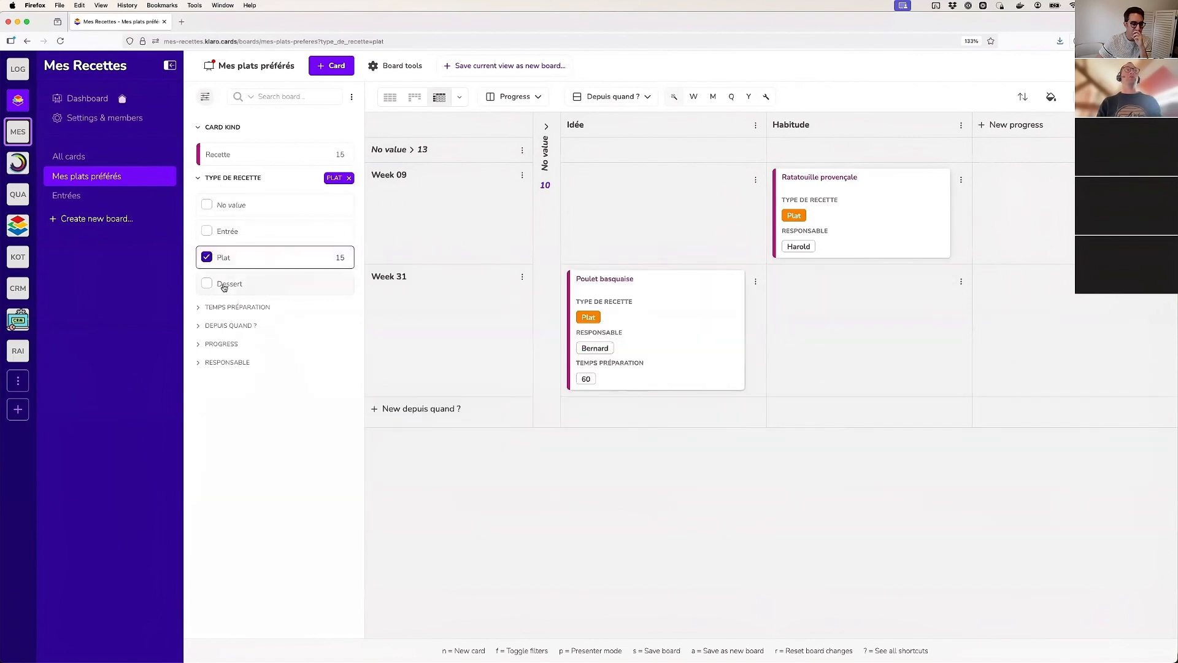
pyautogui.click(225, 285)
pyautogui.click(229, 258)
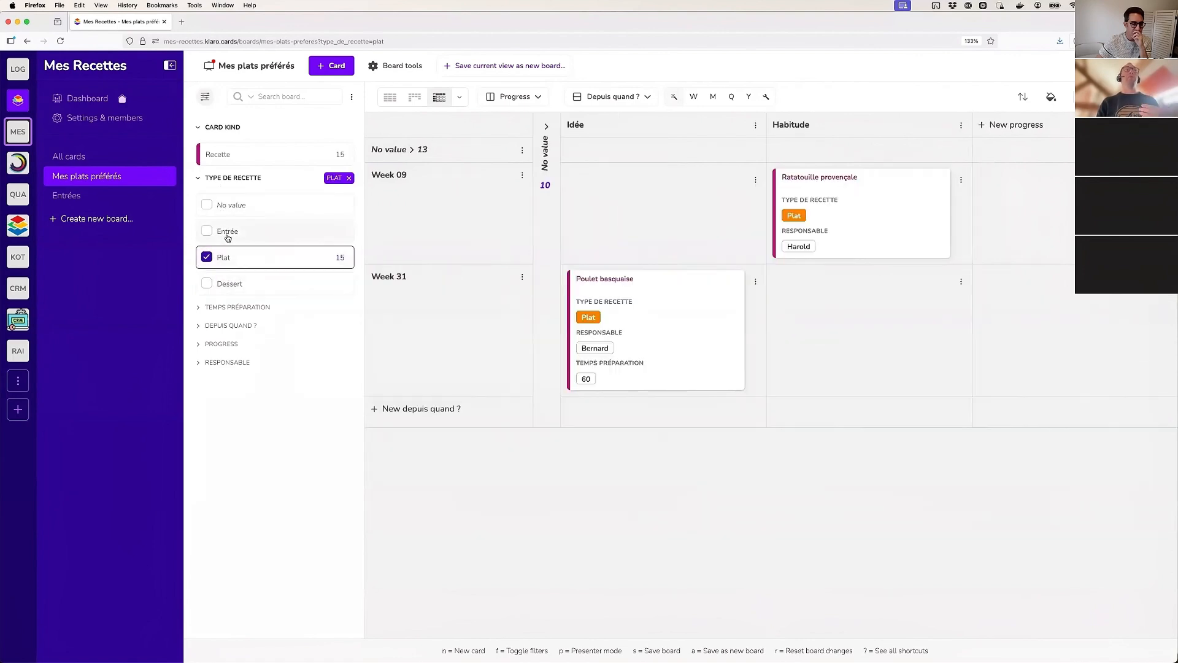
pyautogui.click(227, 231)
pyautogui.click(230, 256)
pyautogui.click(229, 283)
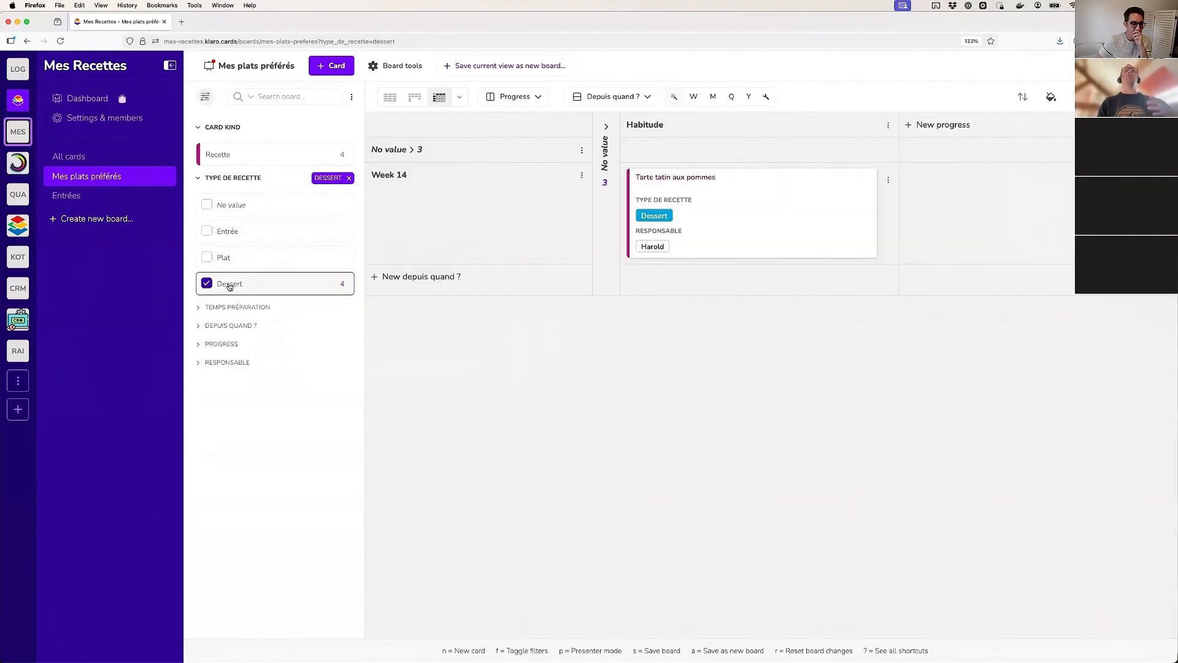
pyautogui.click(229, 285)
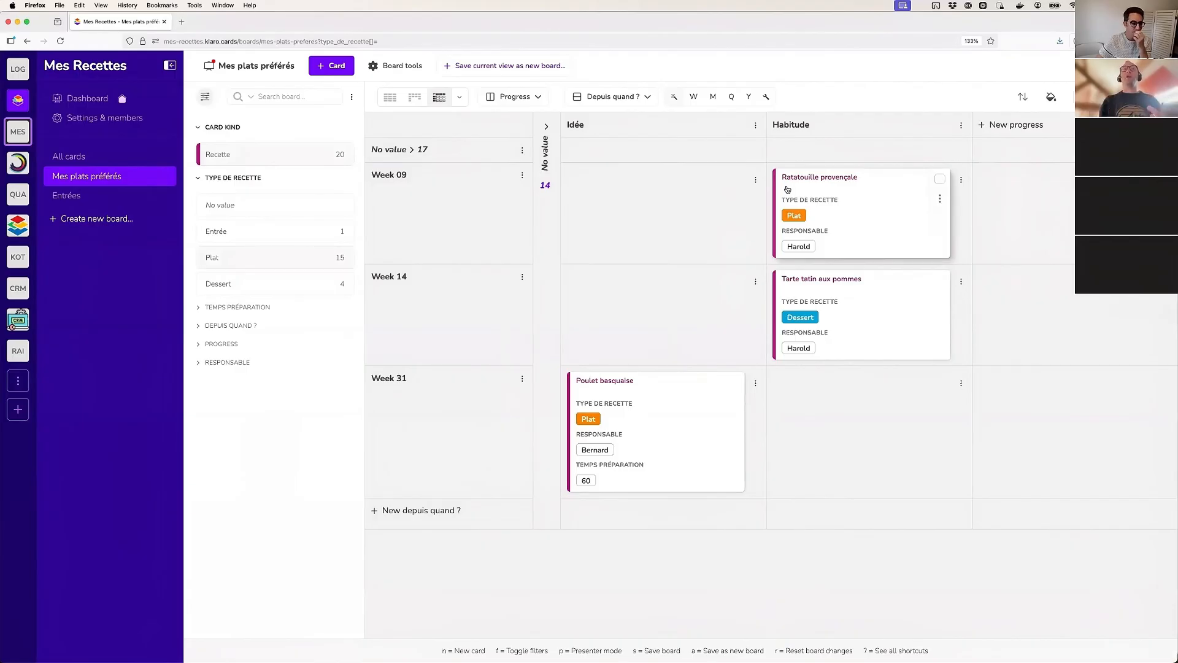
# Display the board as columns grouped by Responsable instead of as a matrix
pyautogui.click(415, 97)
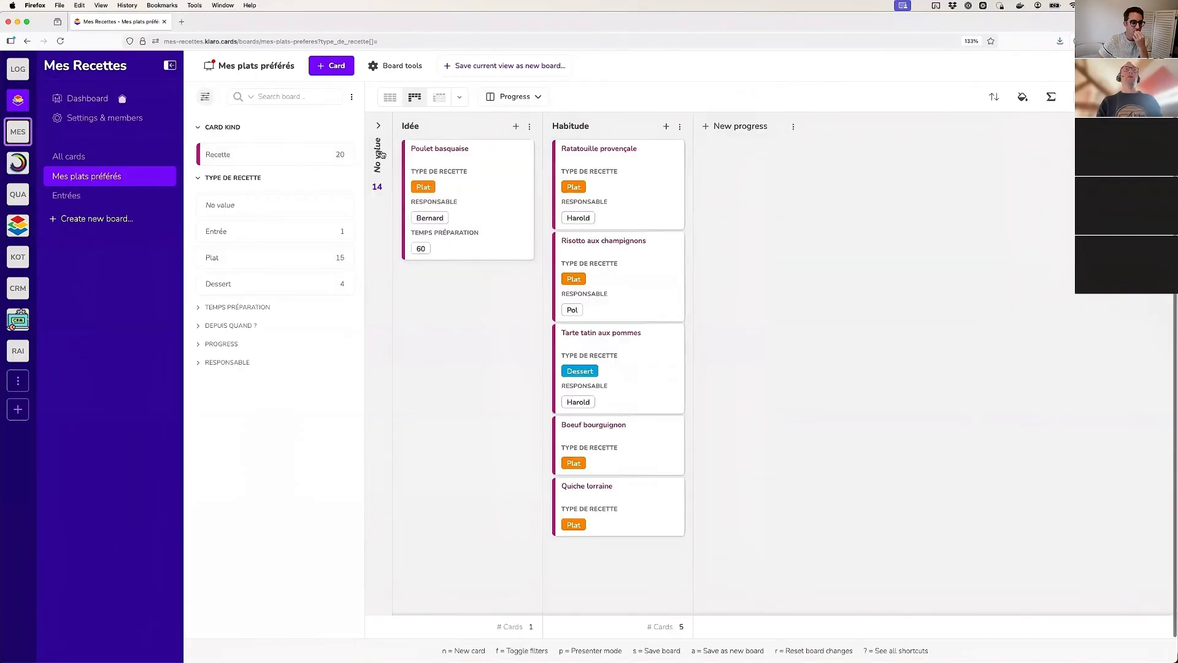
pyautogui.click(381, 154)
pyautogui.click(394, 127)
pyautogui.click(1023, 97)
pyautogui.click(514, 97)
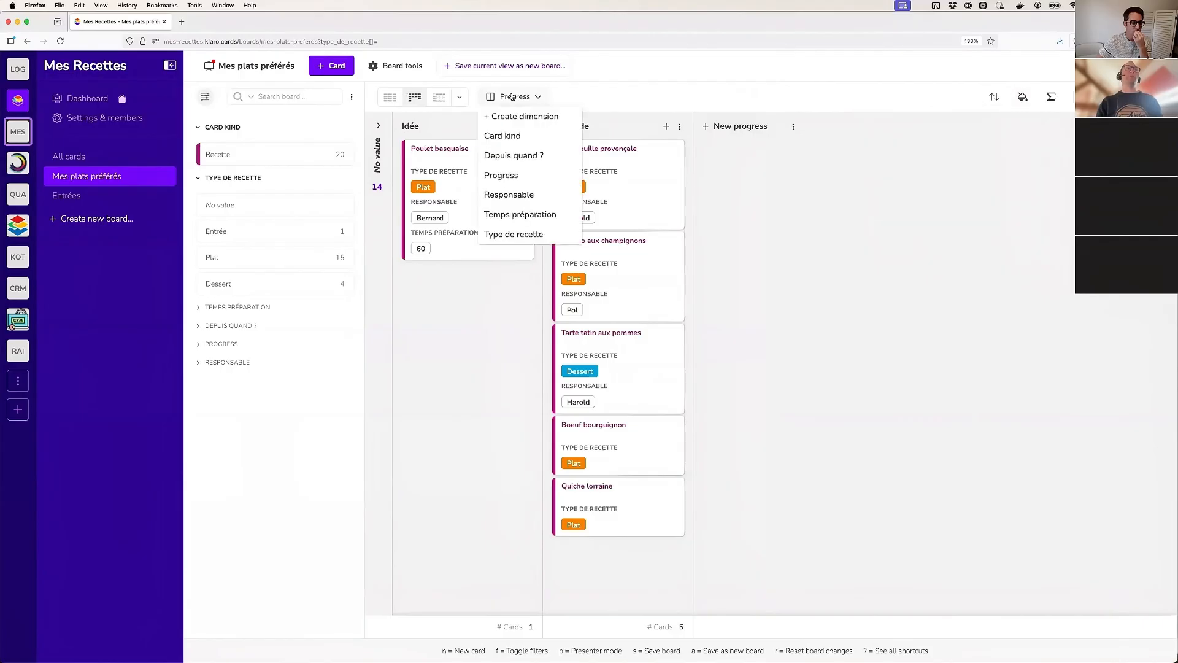
pyautogui.click(521, 193)
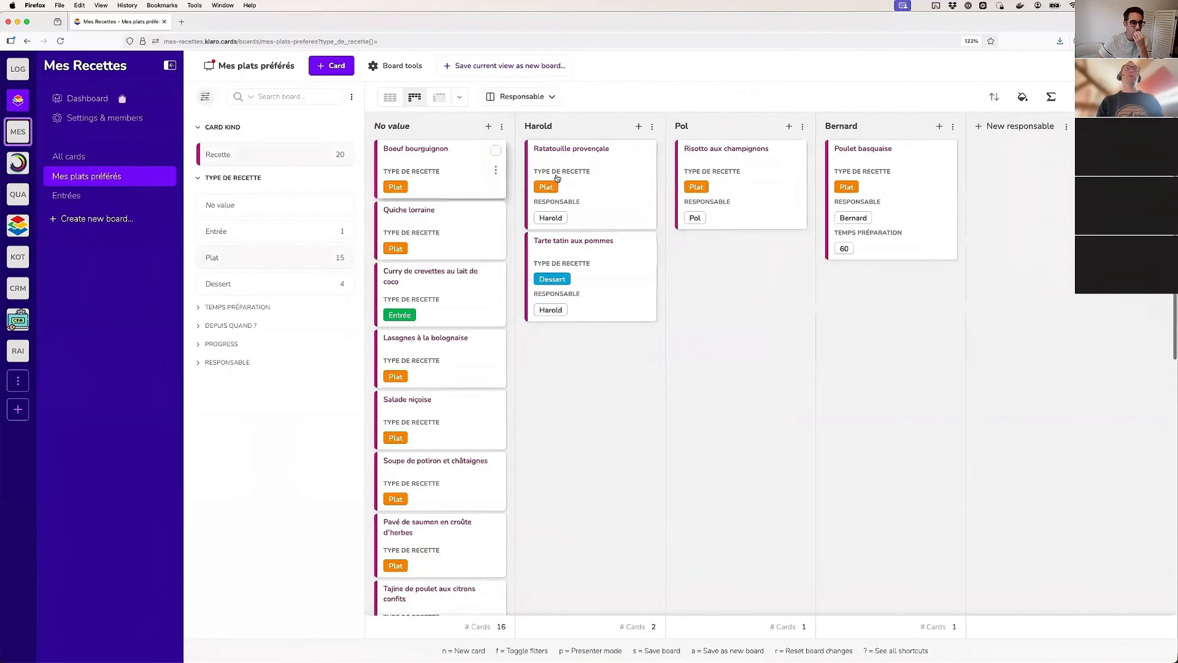
# Show the empty Responsable columns, look across them, and hide the empty columns again
pyautogui.click(1024, 98)
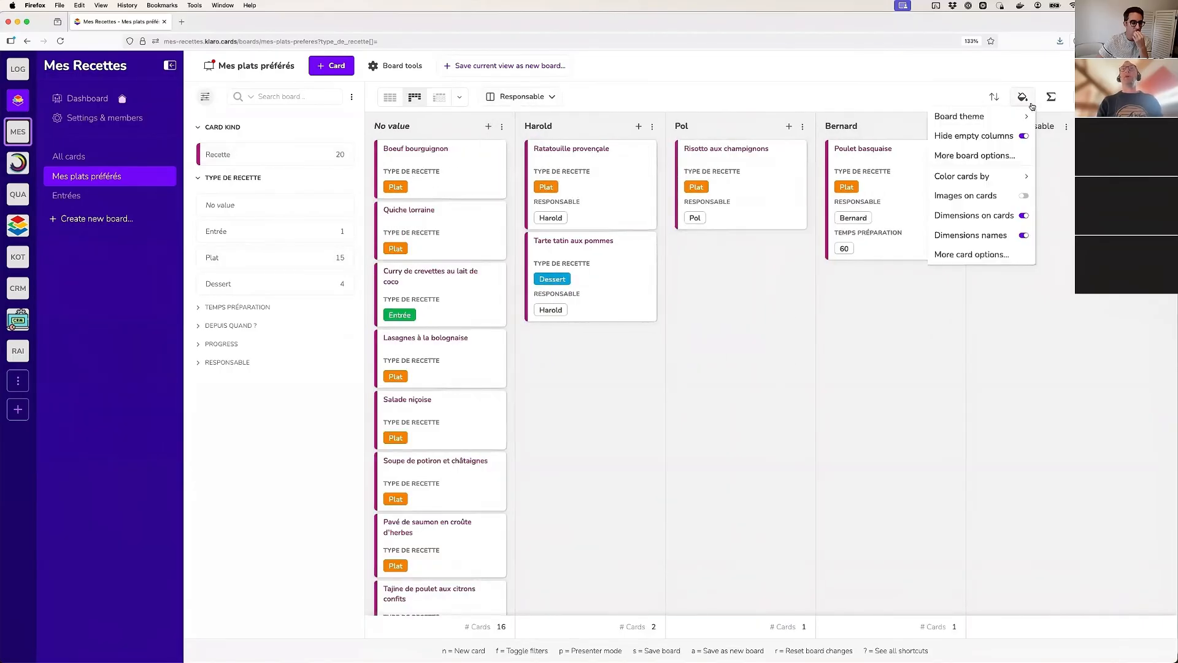
pyautogui.click(1026, 139)
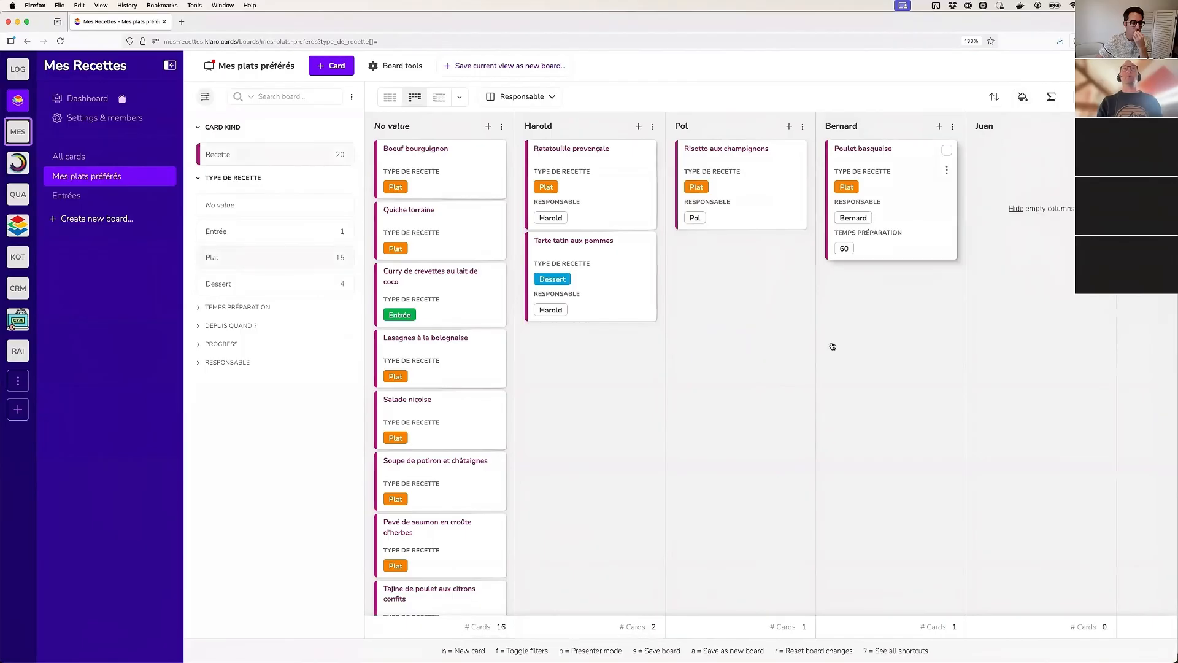
pyautogui.hscroll(3, 812, 346)
pyautogui.hscroll(10, 811, 346)
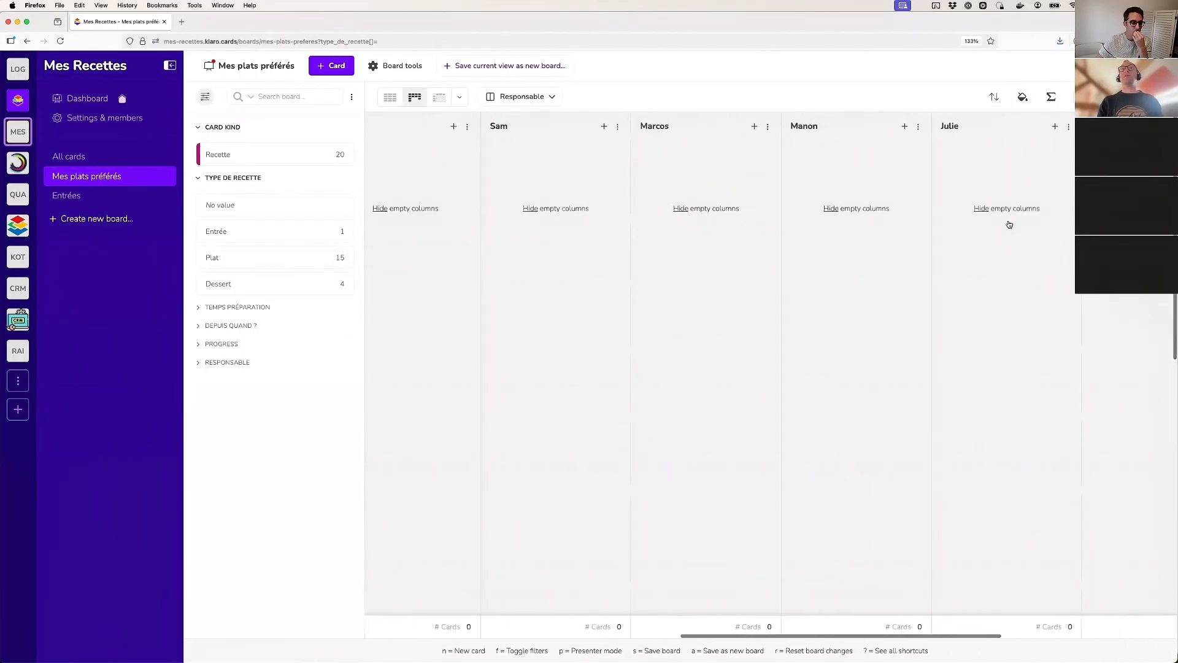
pyautogui.hscroll(-3, 1009, 225)
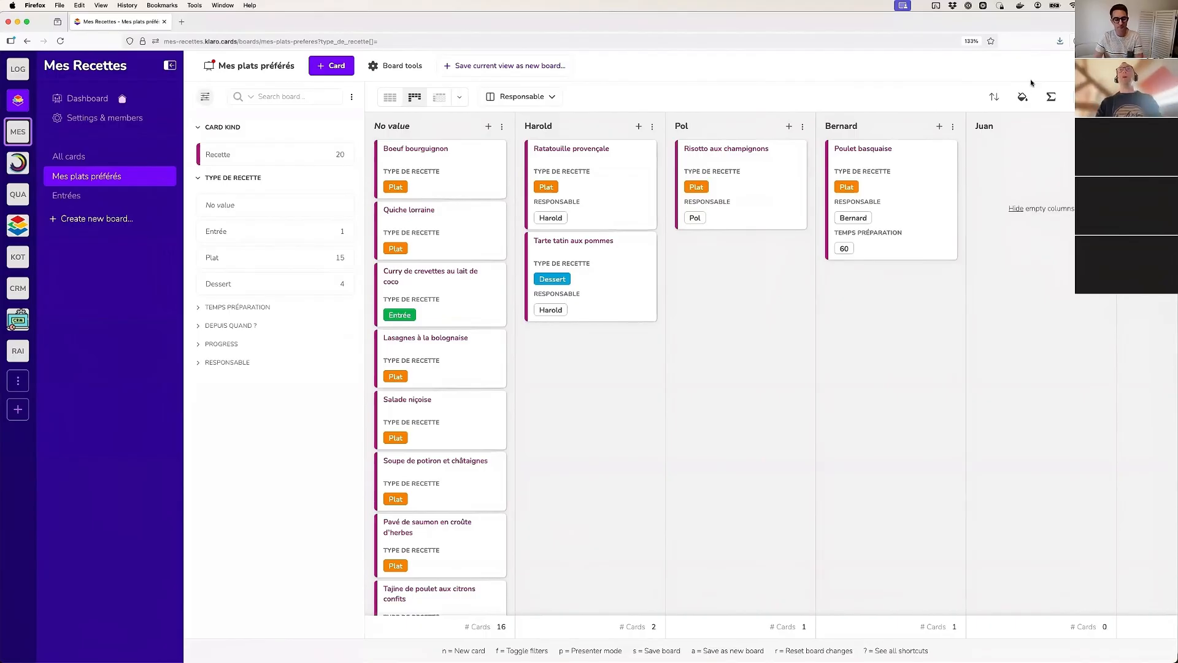
pyautogui.click(1028, 113)
pyautogui.click(1022, 134)
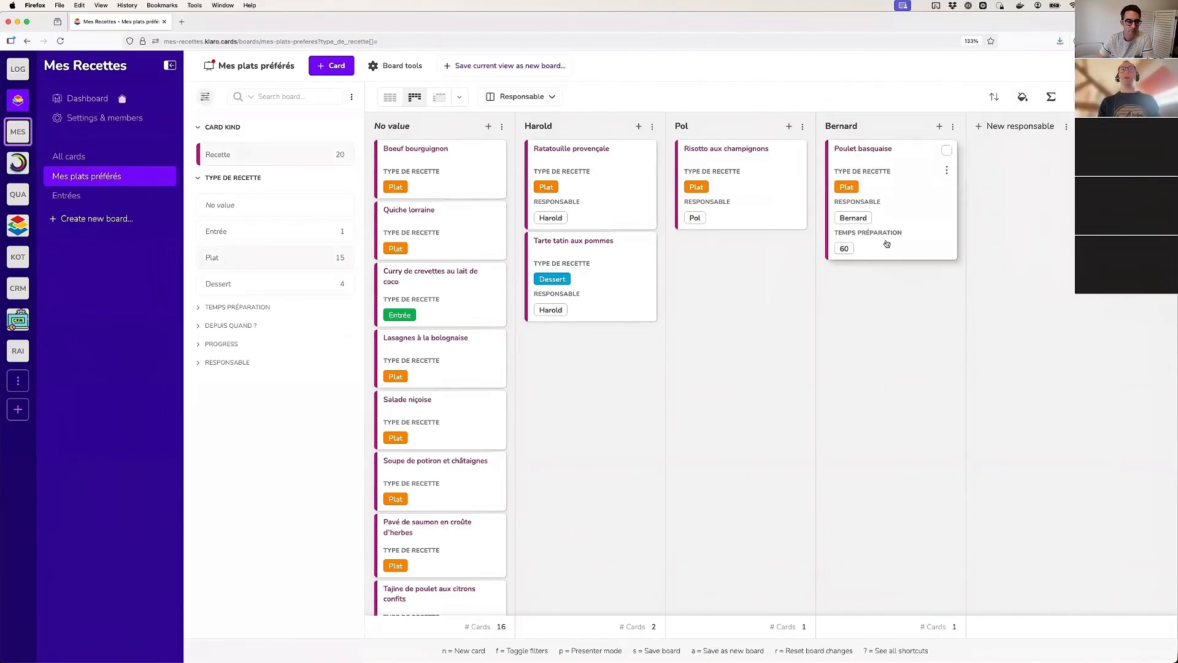
pyautogui.scroll(-9, 627, 266)
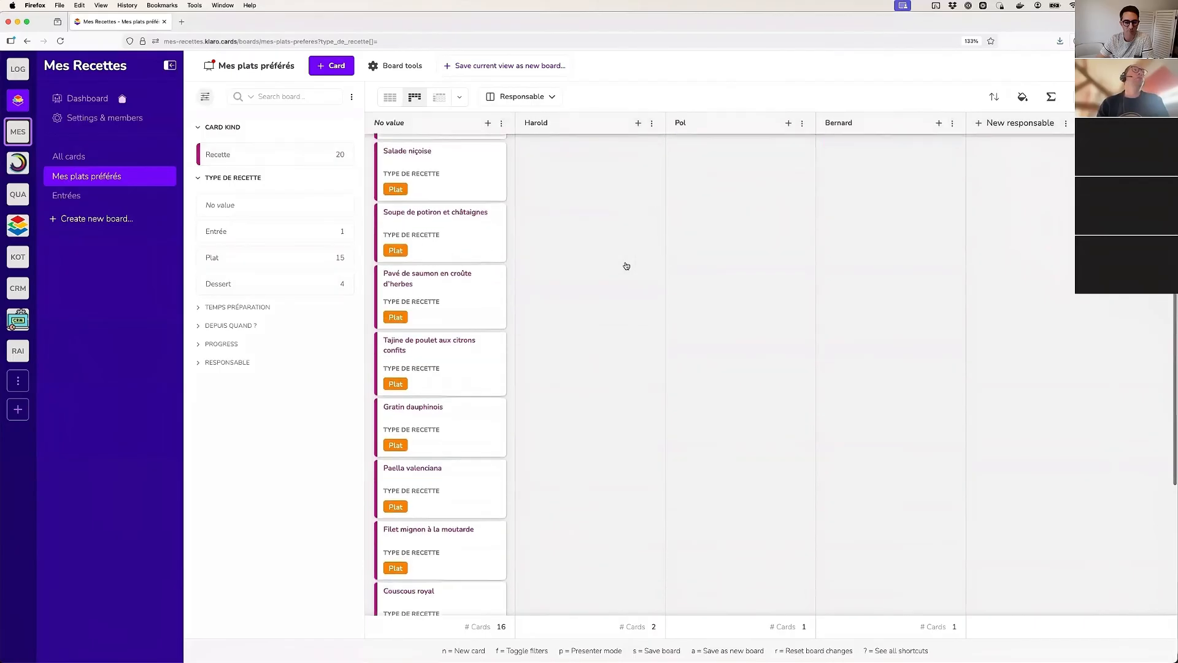
pyautogui.scroll(10, 626, 265)
pyautogui.scroll(-1, 616, 265)
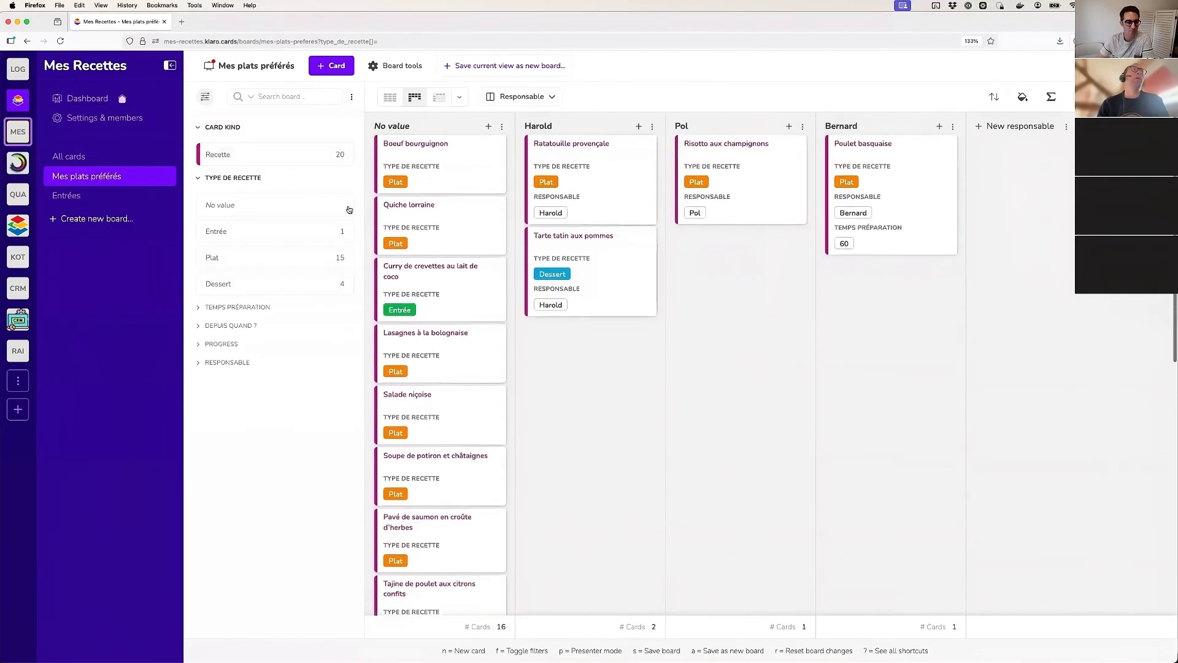
# In the project's dimension settings, collapse the base dimensions and start a new advanced dimension, showing the available dimension types
pyautogui.click(88, 121)
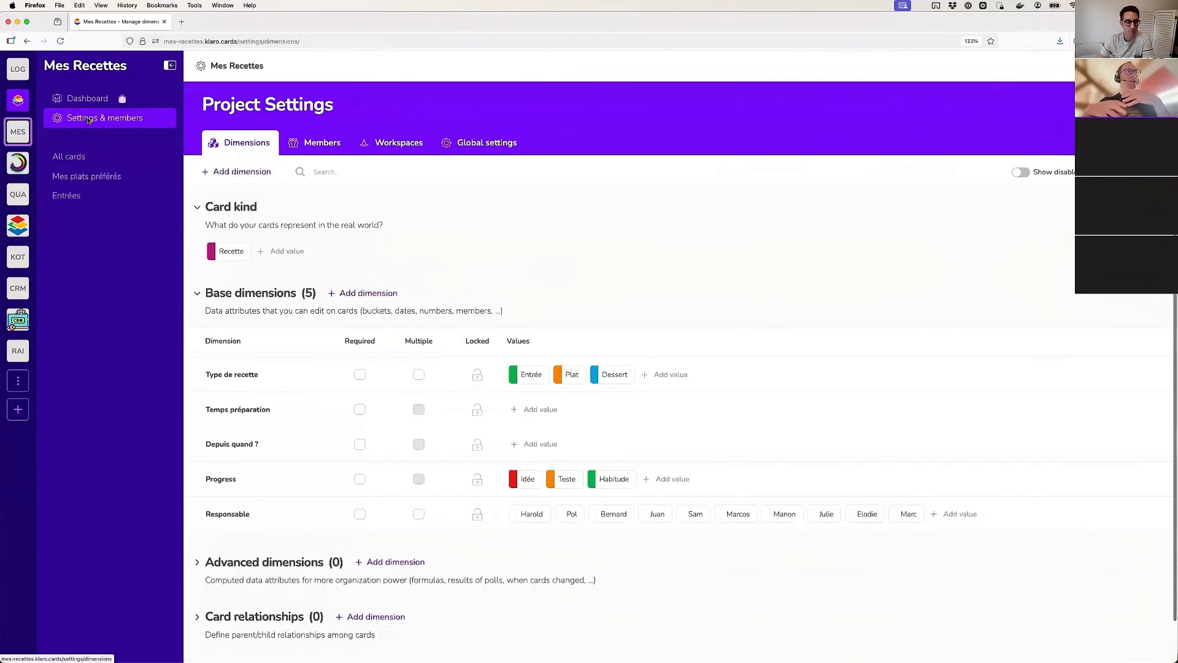
pyautogui.click(257, 295)
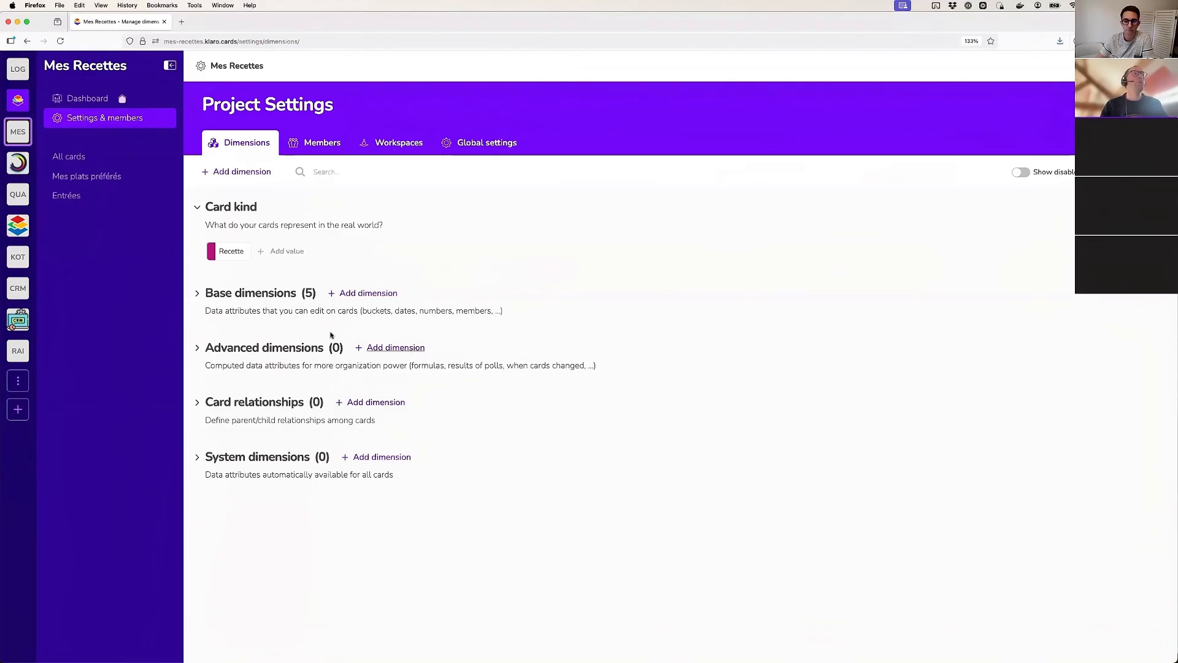
pyautogui.click(380, 348)
pyautogui.click(525, 313)
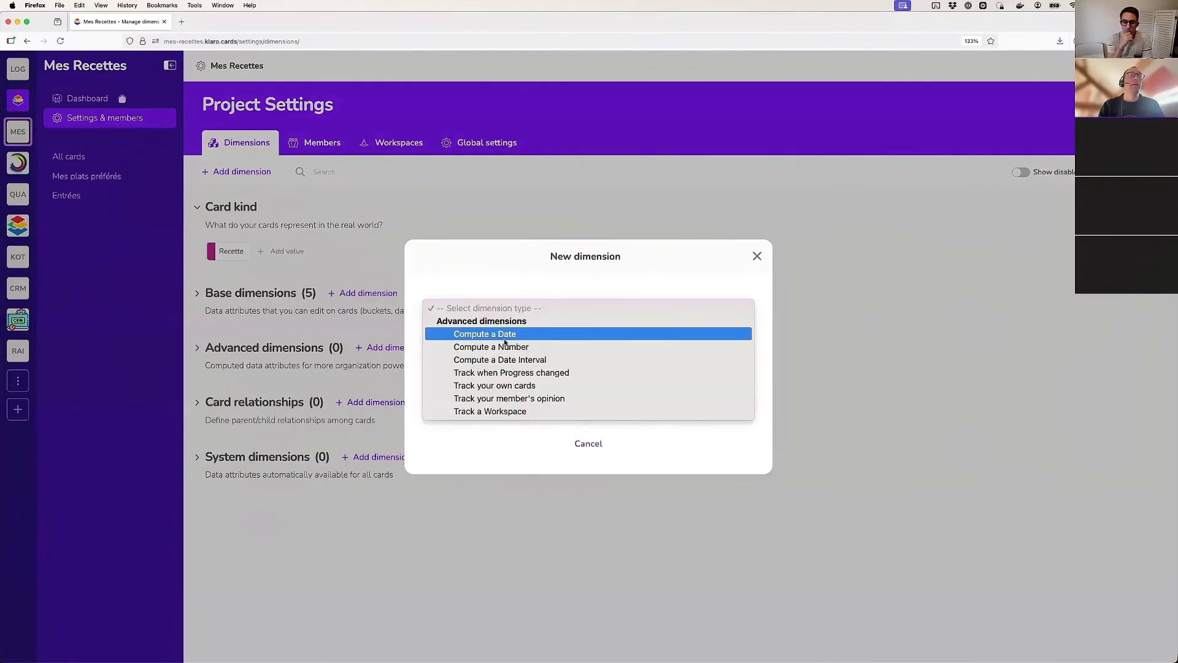
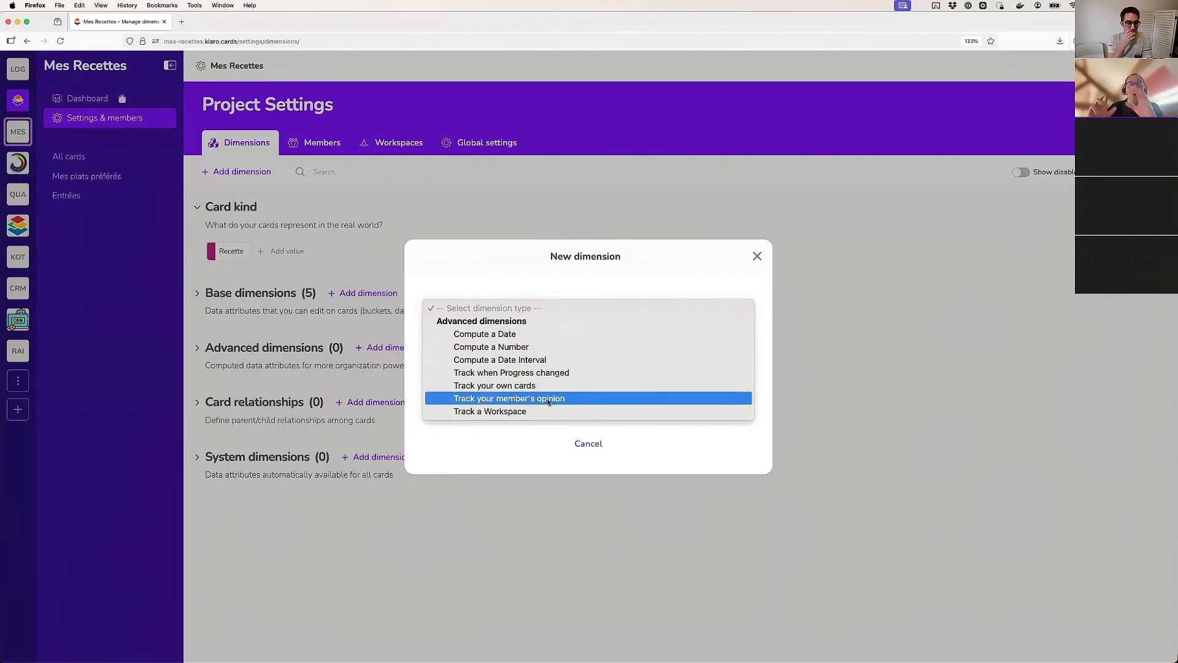
# Cancel the new advanced dimension, then view the available card relationship dimension types without creating one
pyautogui.click(641, 451)
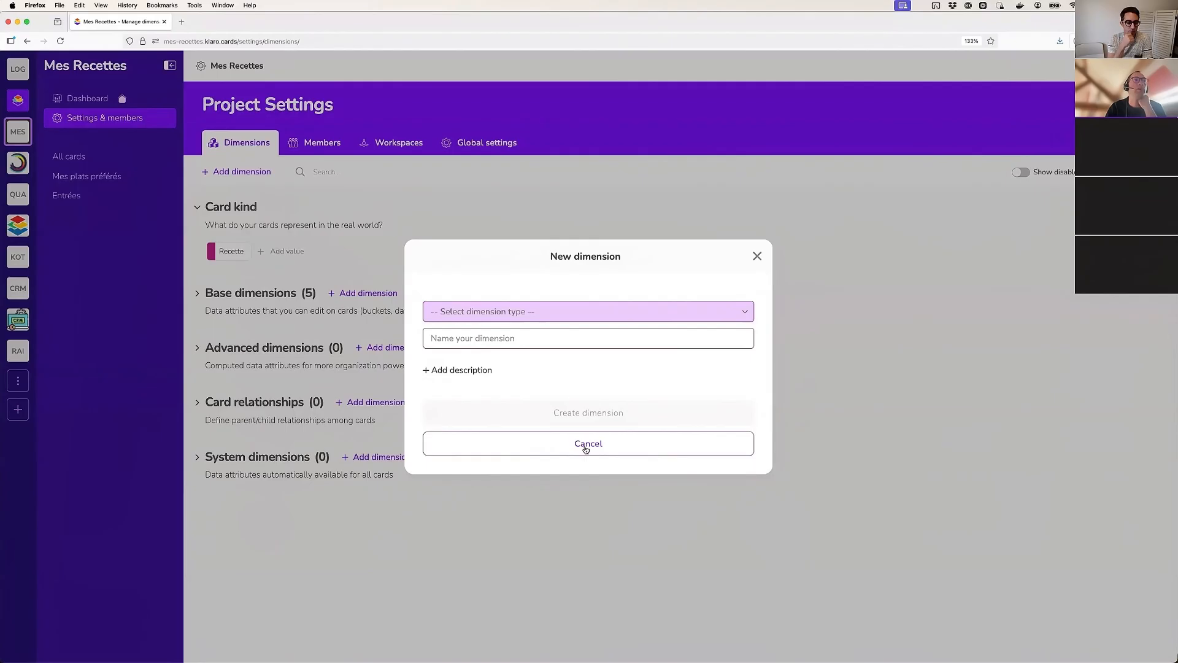
pyautogui.click(593, 443)
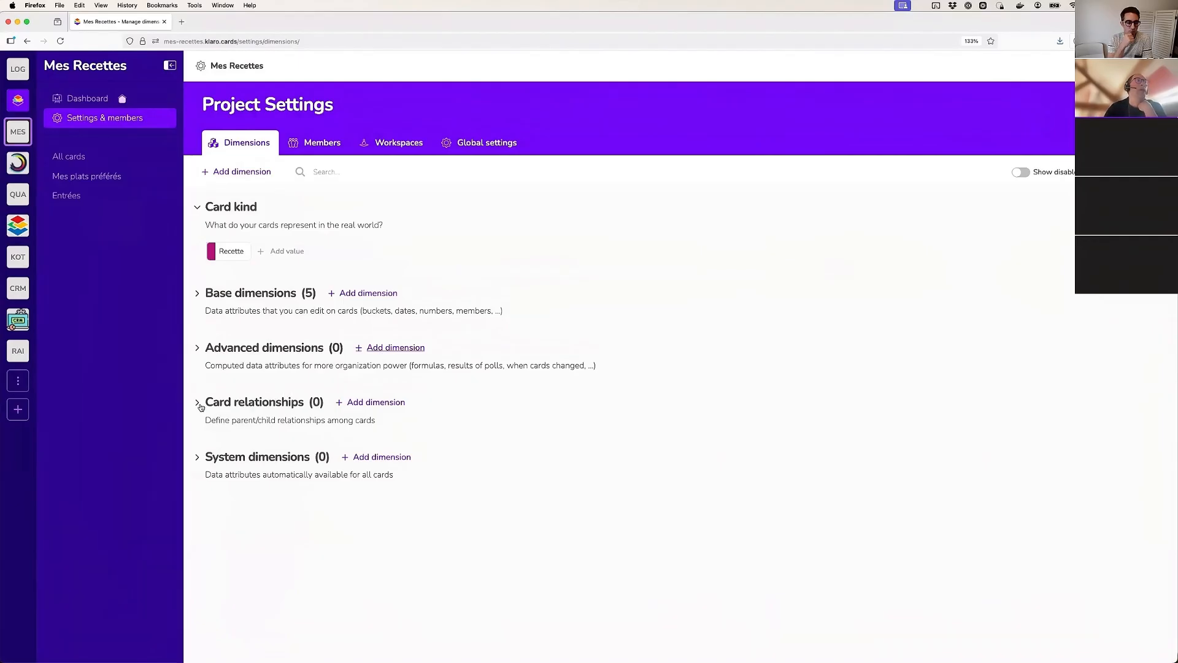
pyautogui.click(371, 403)
pyautogui.click(473, 311)
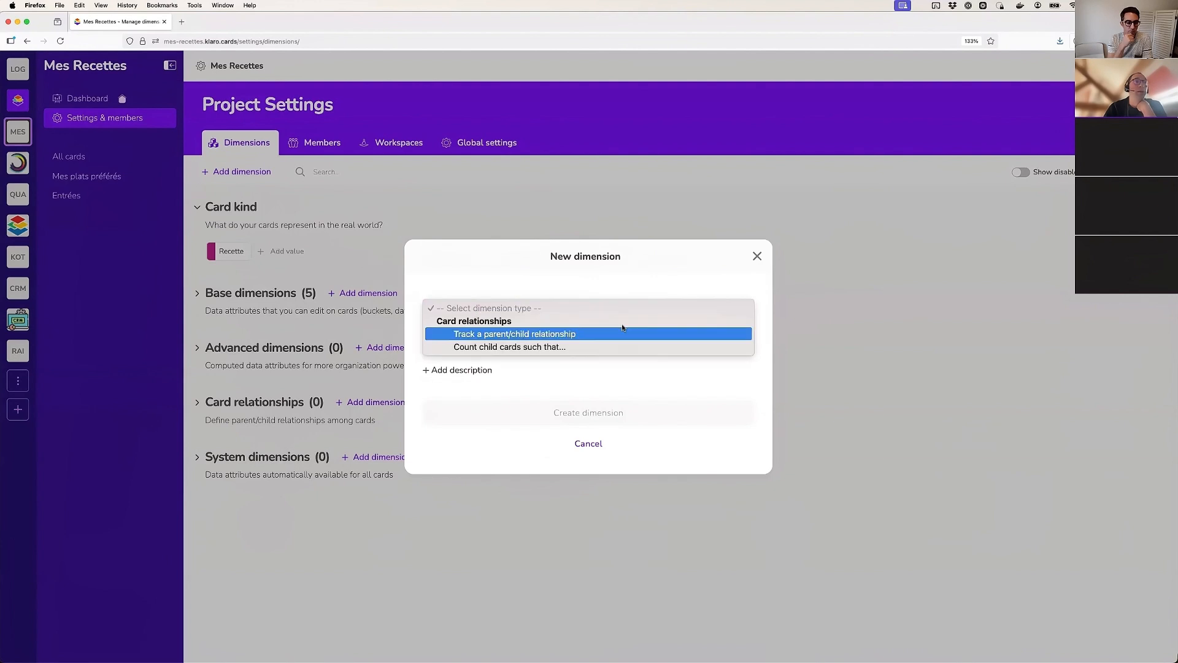
pyautogui.click(754, 258)
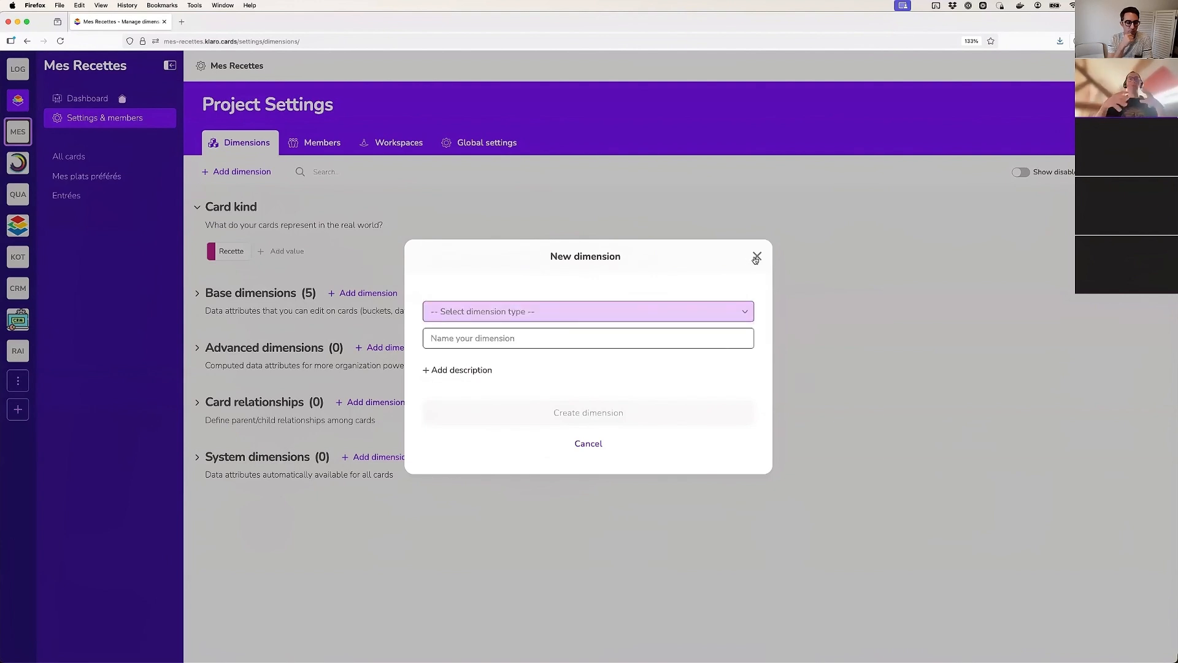
pyautogui.click(756, 259)
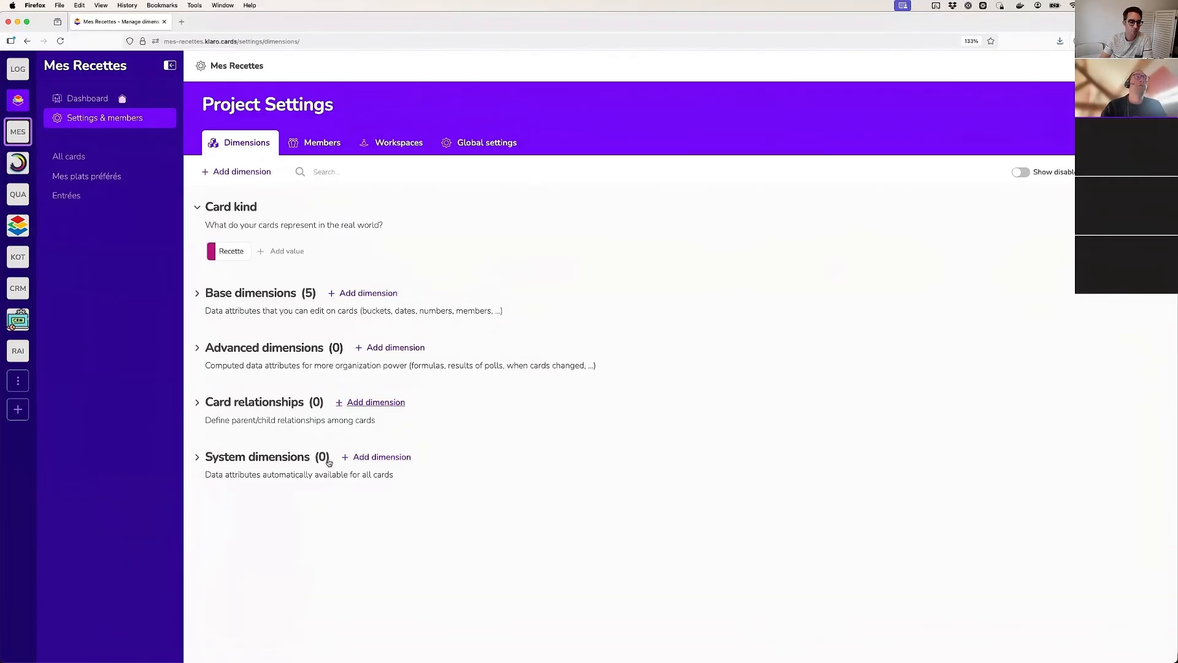
# Create a system dimension of type Card creation time and expand the list of base dimensions
pyautogui.click(382, 458)
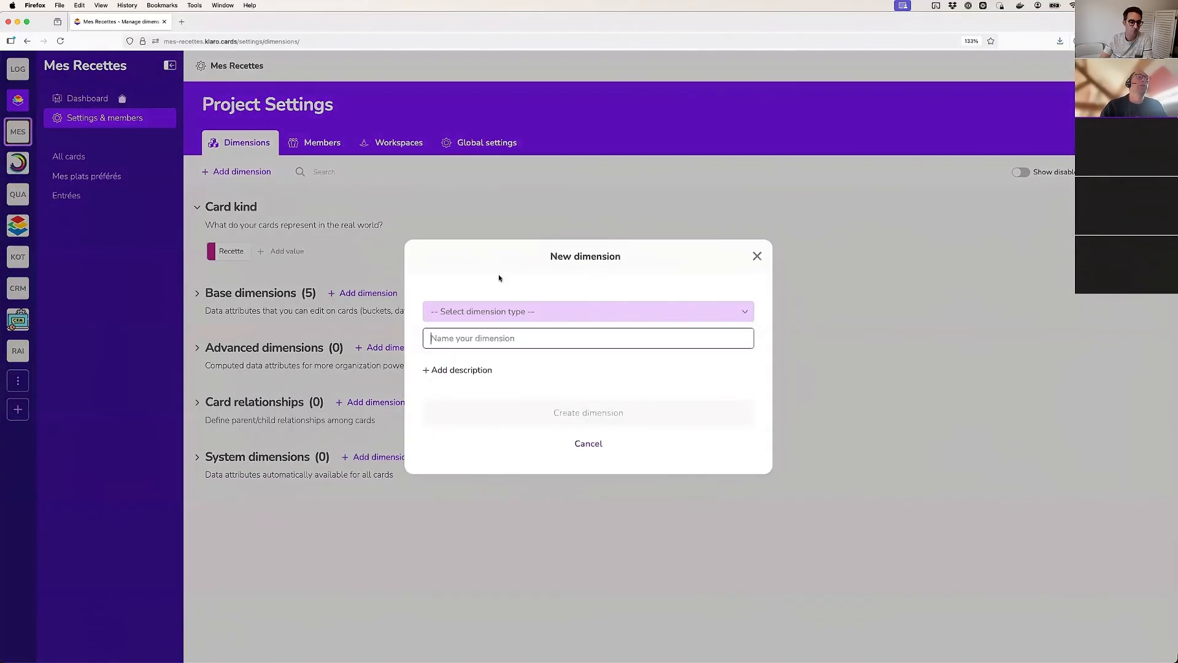
pyautogui.click(494, 313)
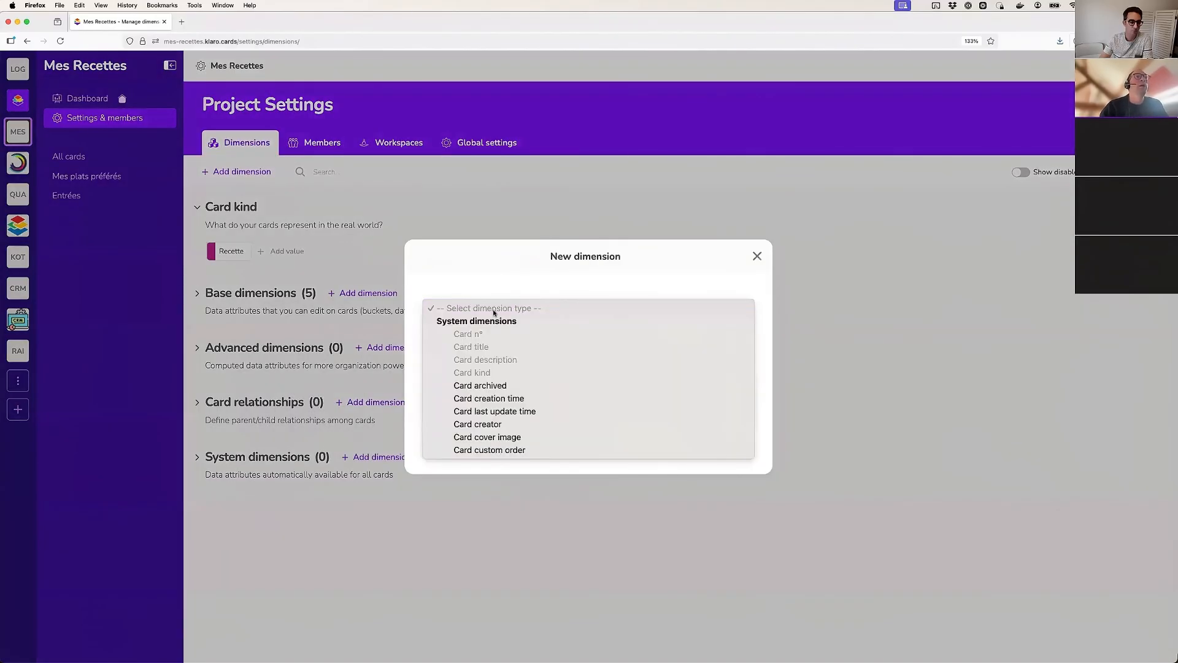
pyautogui.click(505, 399)
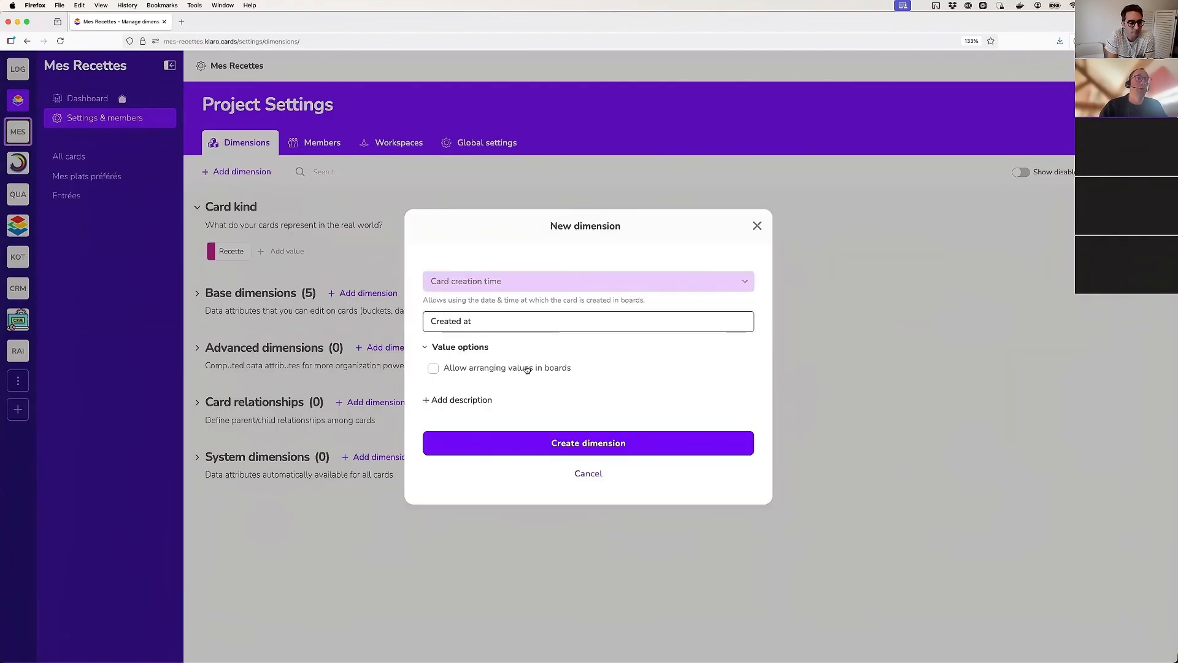
pyautogui.click(582, 444)
pyautogui.click(373, 311)
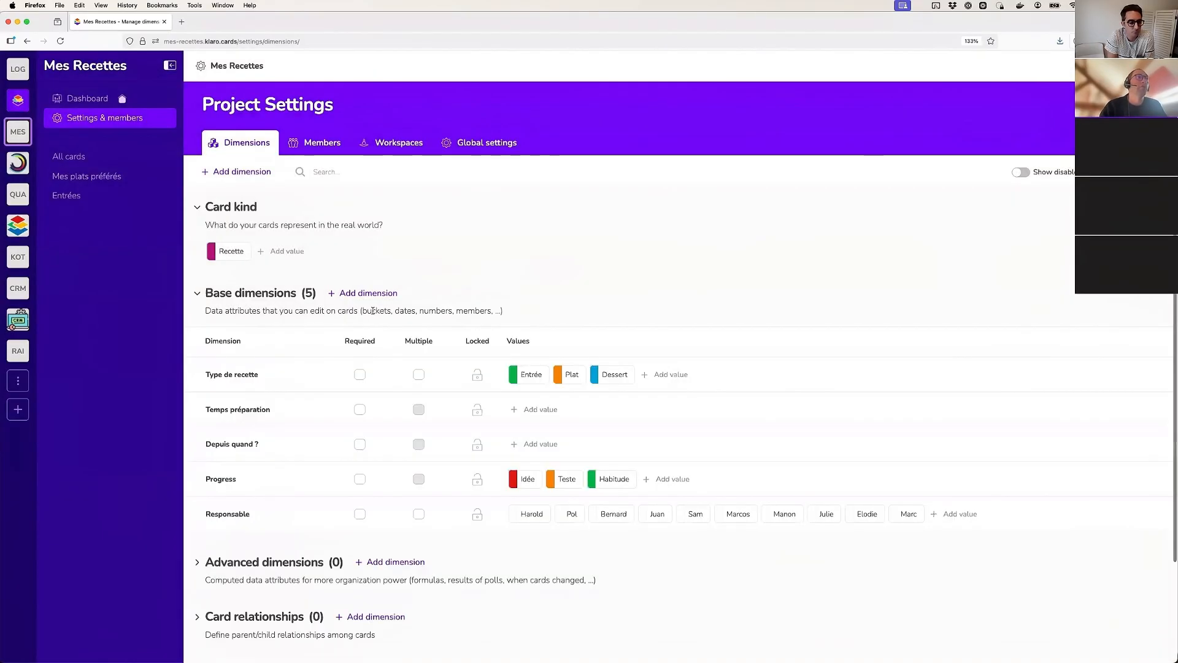
pyautogui.scroll(-2, 402, 492)
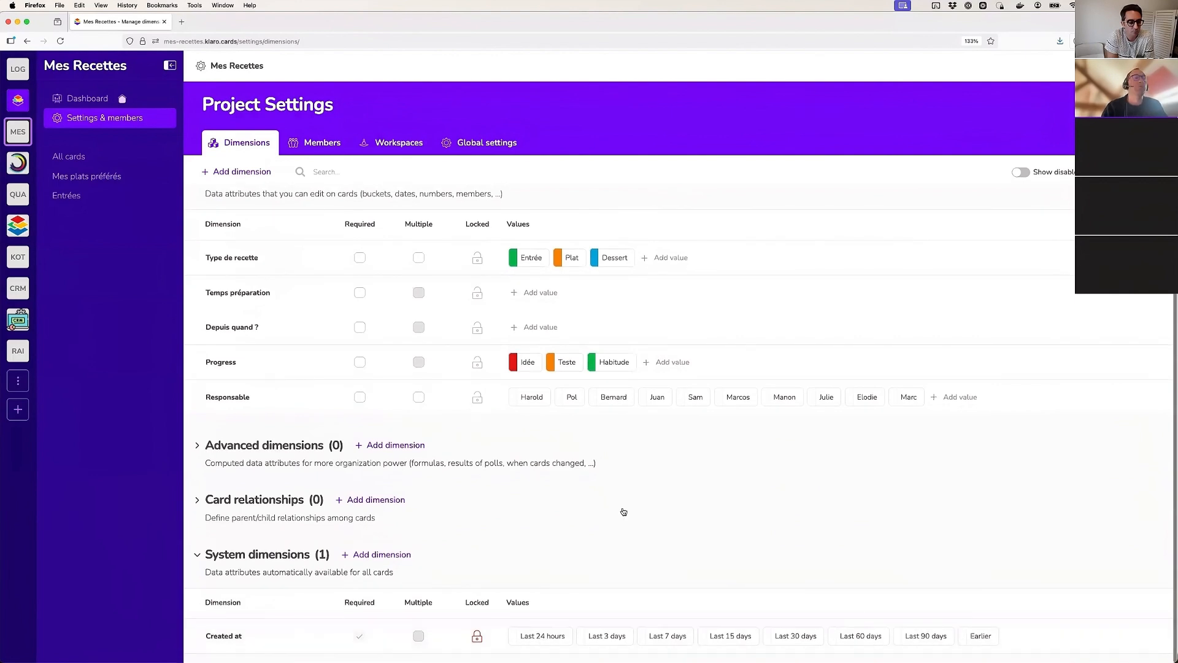
# Open the All cards board, expand the Created at filter, and view the Poulet basquaise card's dimensions
pyautogui.click(73, 158)
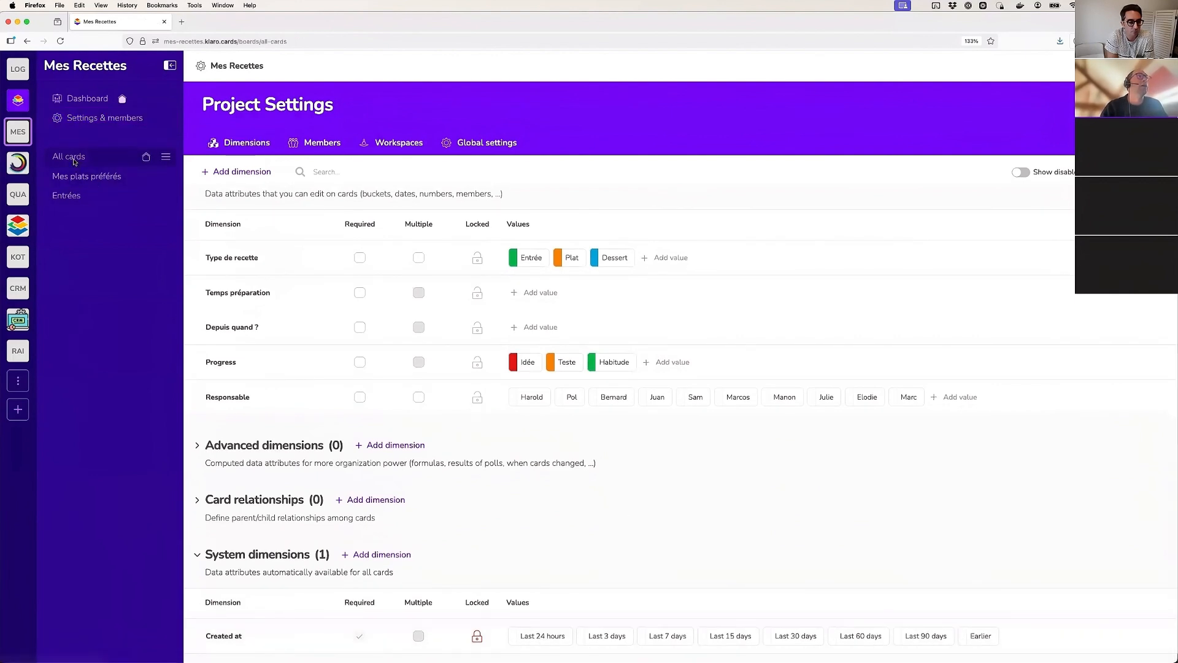
pyautogui.click(205, 97)
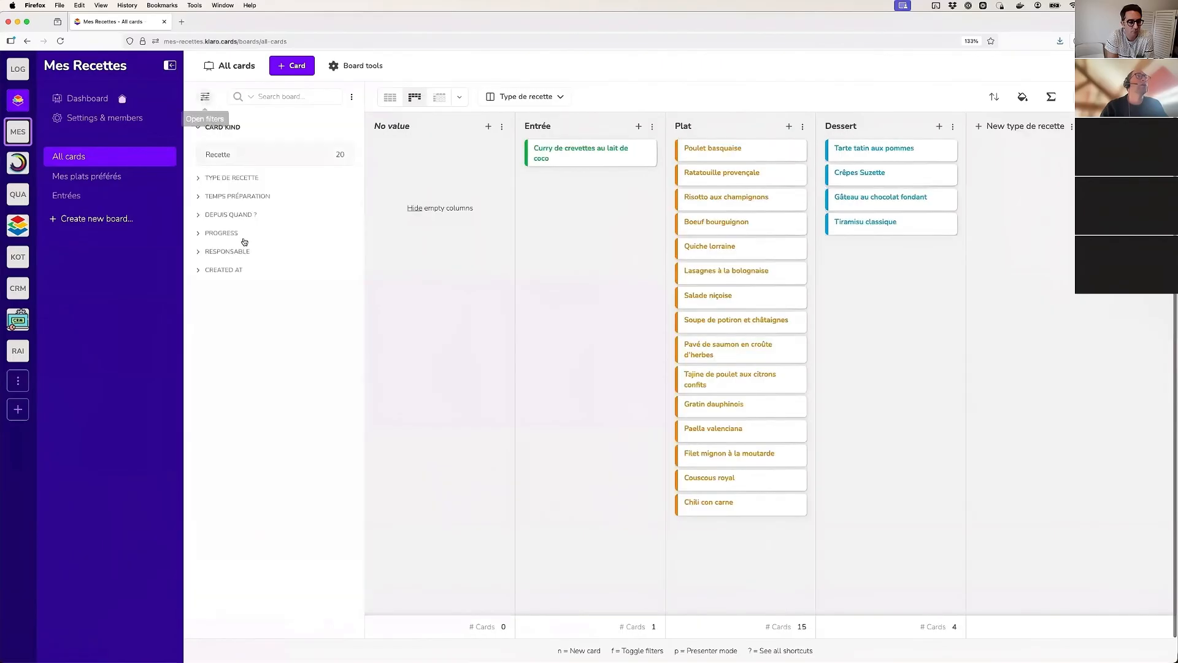
pyautogui.click(232, 270)
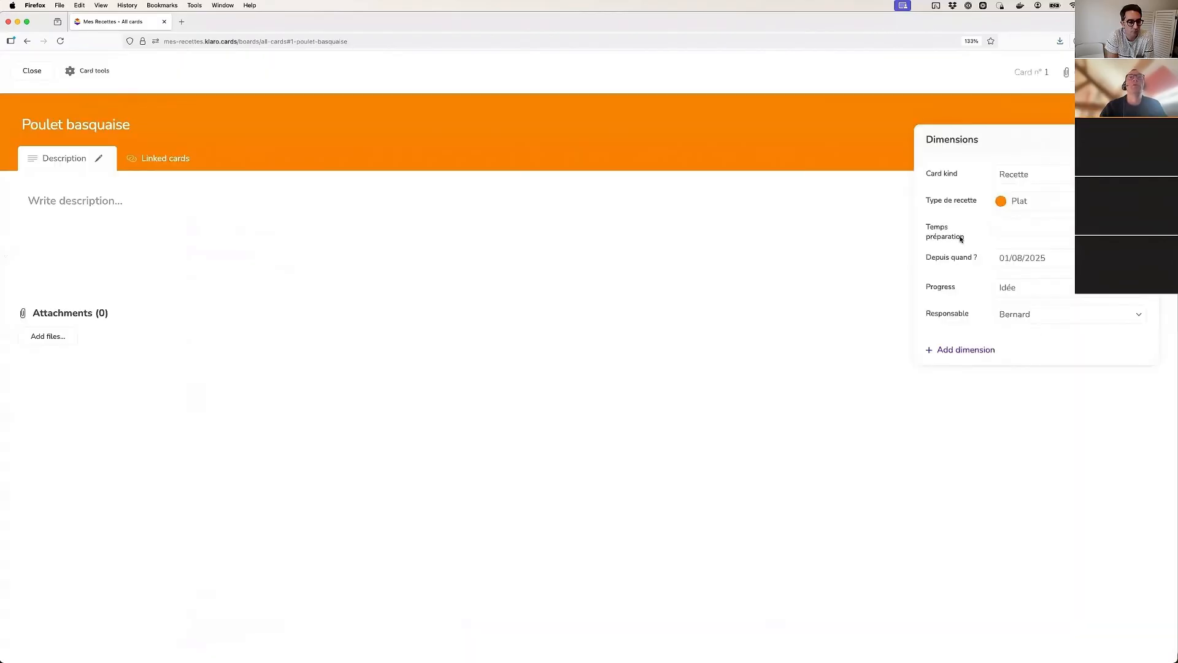
pyautogui.click(27, 73)
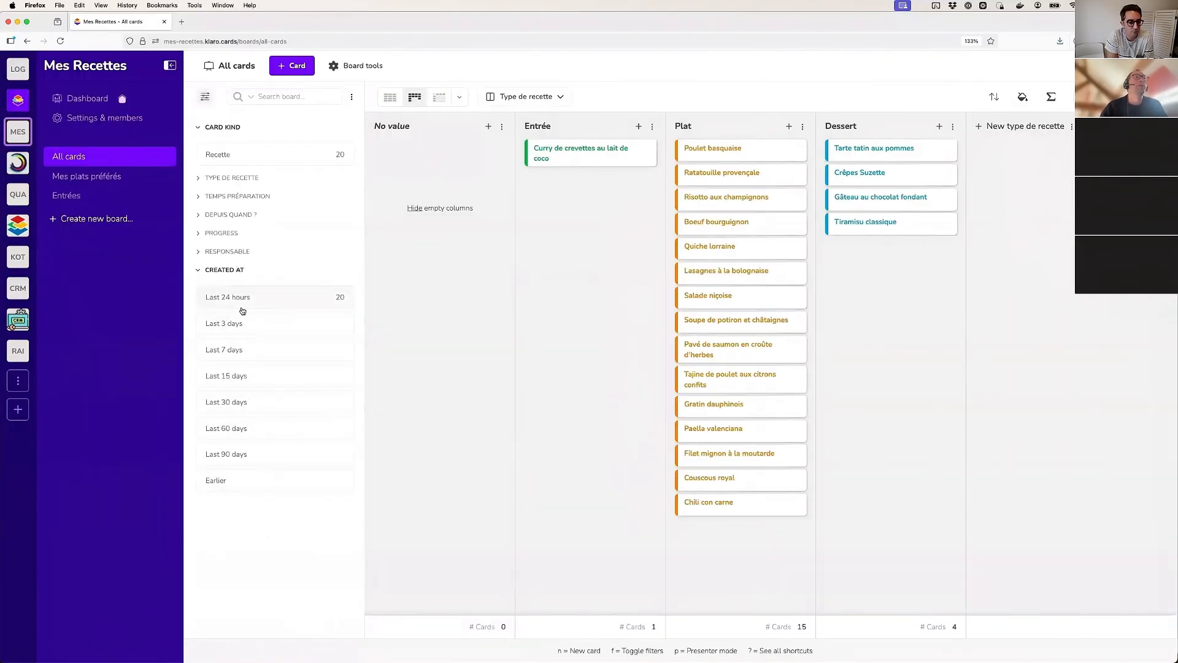
# Try the Last 24 hours value of the Created at filter and clear it again
pyautogui.click(230, 297)
pyautogui.click(236, 298)
pyautogui.click(246, 299)
pyautogui.click(263, 301)
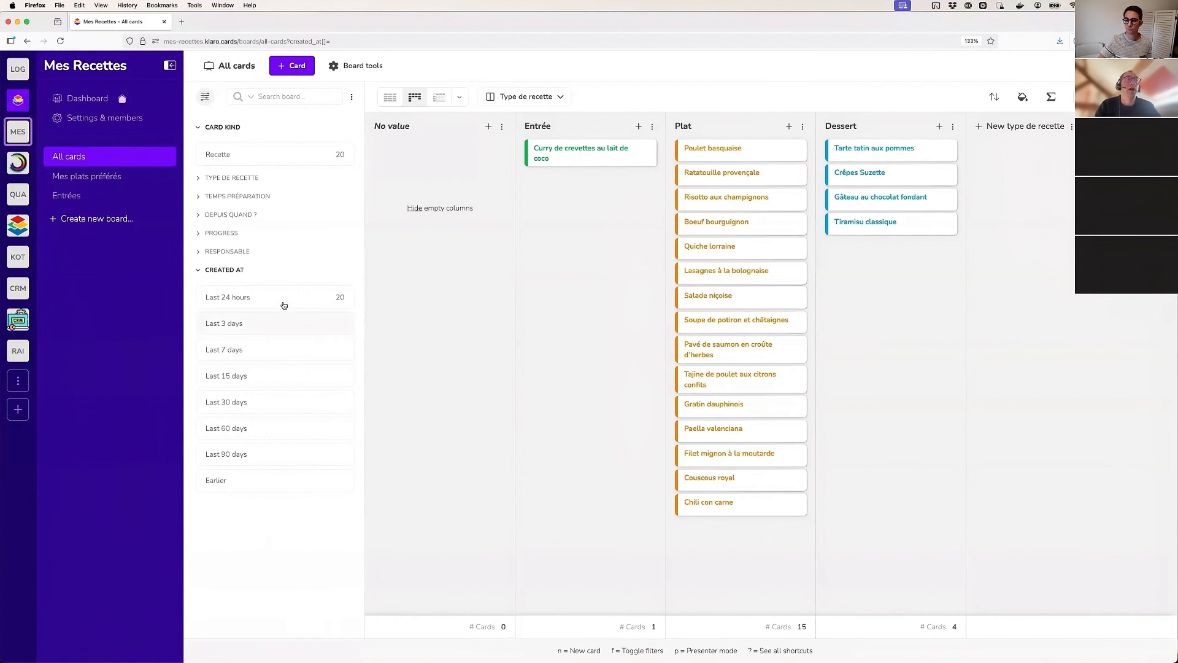
# Arrange the All cards columns by Created at and look through the recipe cards
pyautogui.click(531, 98)
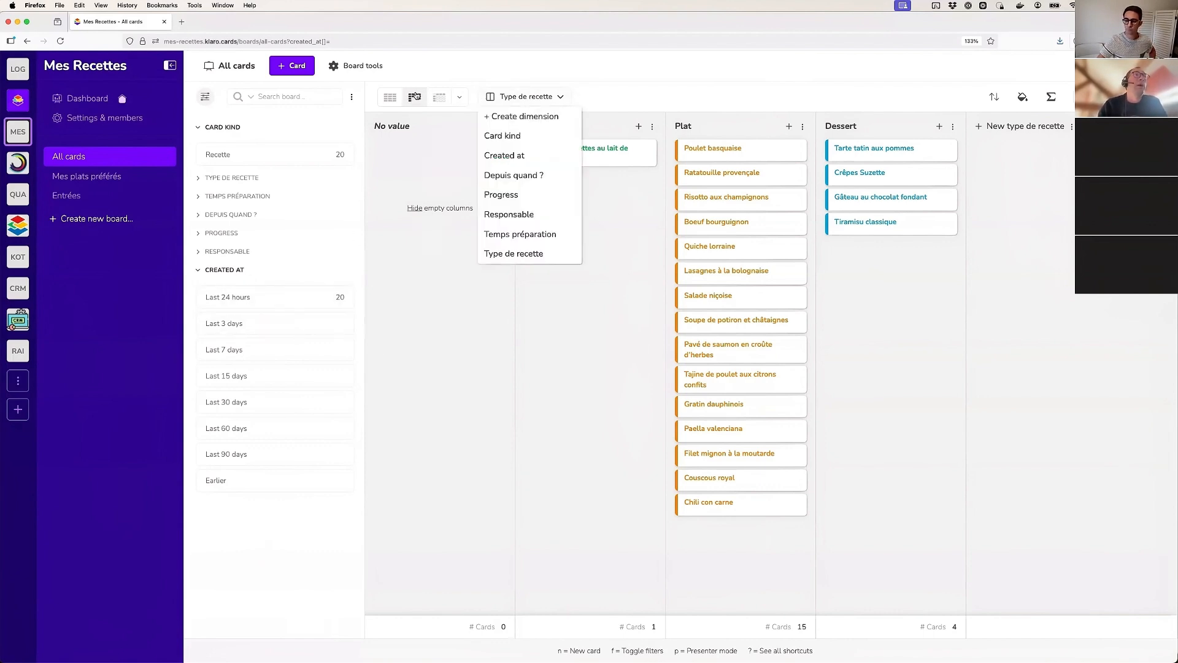
pyautogui.click(521, 157)
pyautogui.scroll(-2, 430, 423)
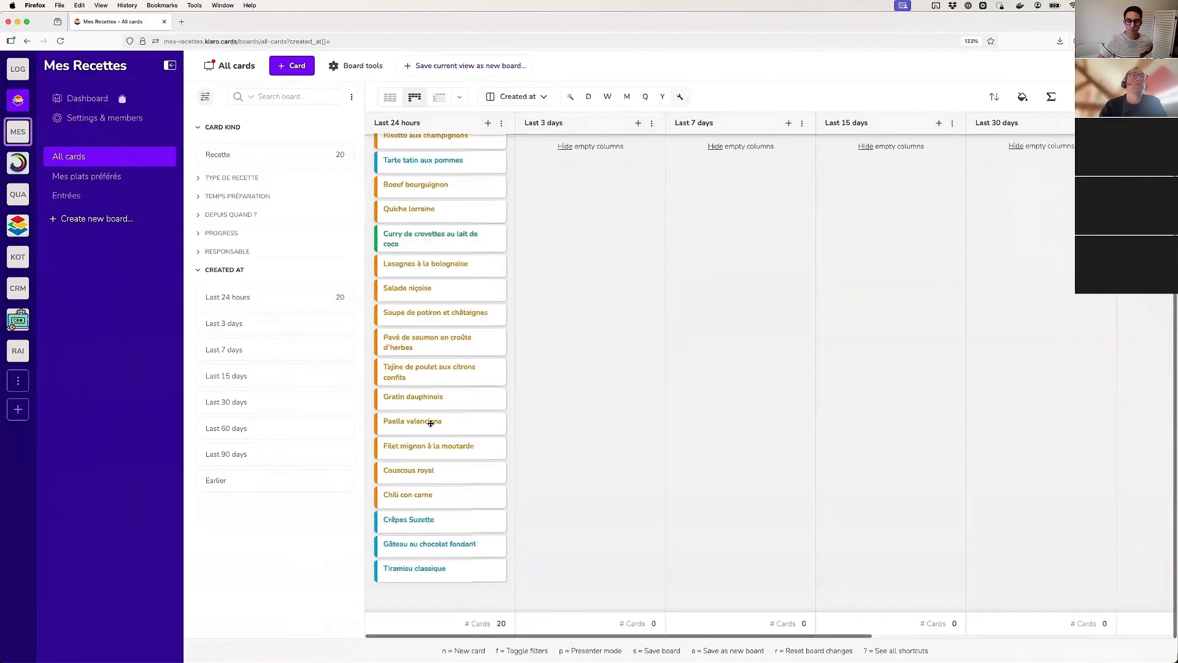
pyautogui.scroll(2, 430, 423)
pyautogui.moveTo(429, 198)
pyautogui.mouseDown()
pyautogui.moveTo(587, 204)
pyautogui.moveTo(816, 241)
pyautogui.moveTo(467, 193)
pyautogui.moveTo(439, 206)
pyautogui.mouseUp()
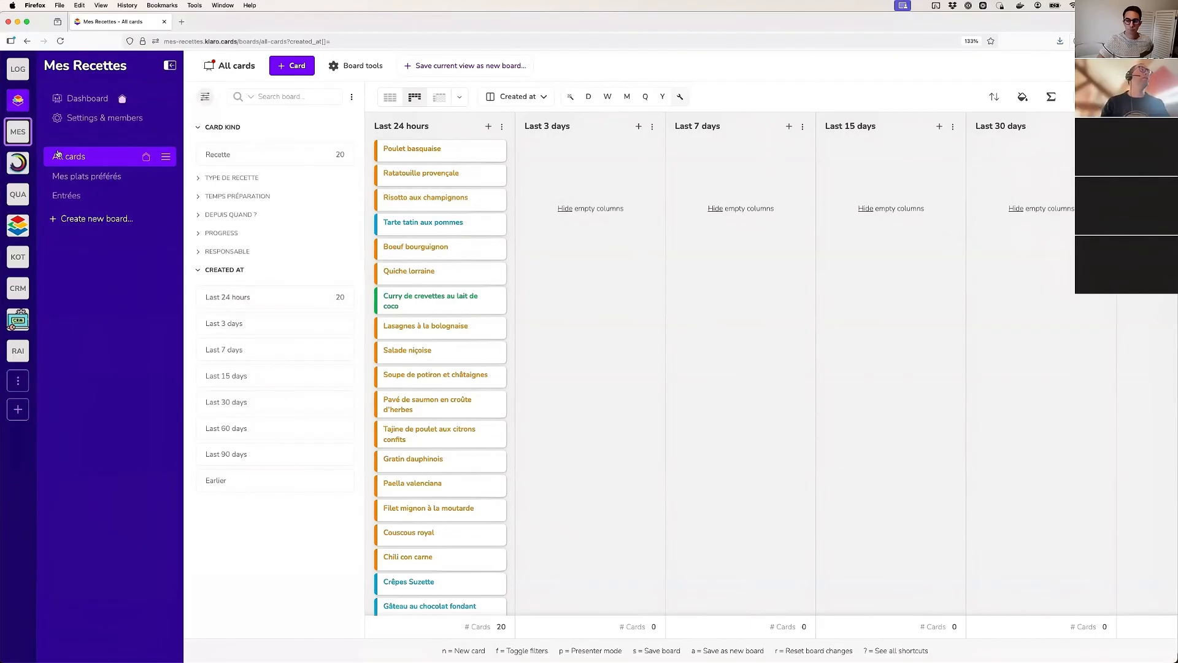
# Examine the available system dimension types in the project's dimension settings and close the new dimension form without creating one
pyautogui.click(80, 119)
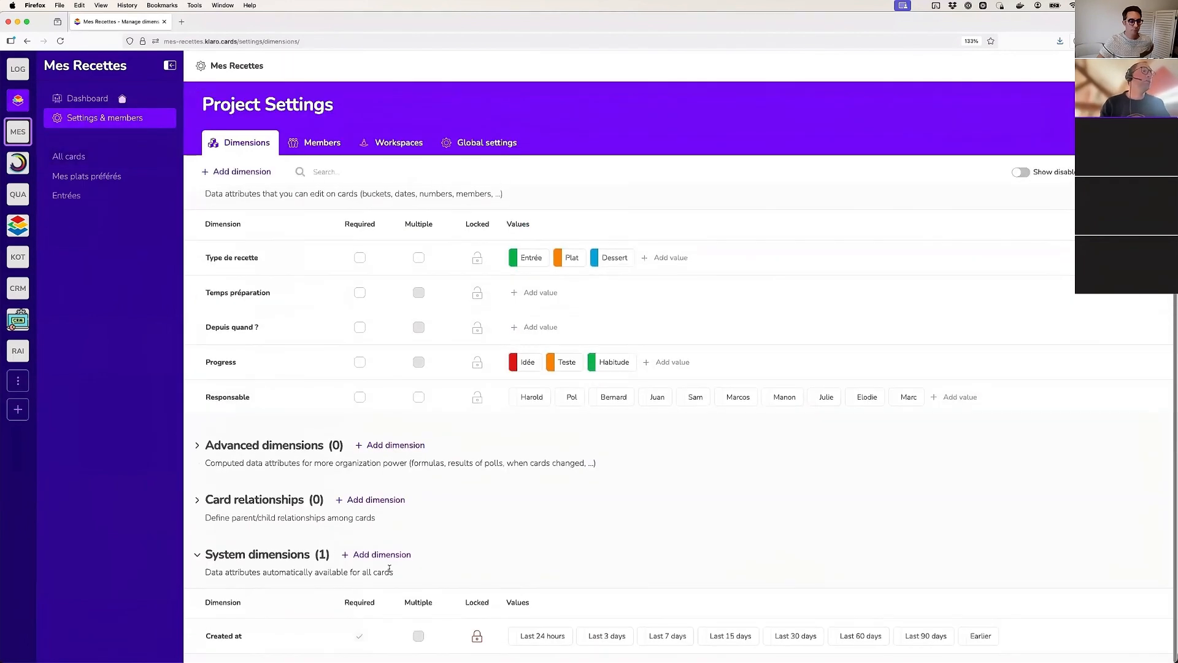
pyautogui.click(382, 554)
pyautogui.click(537, 311)
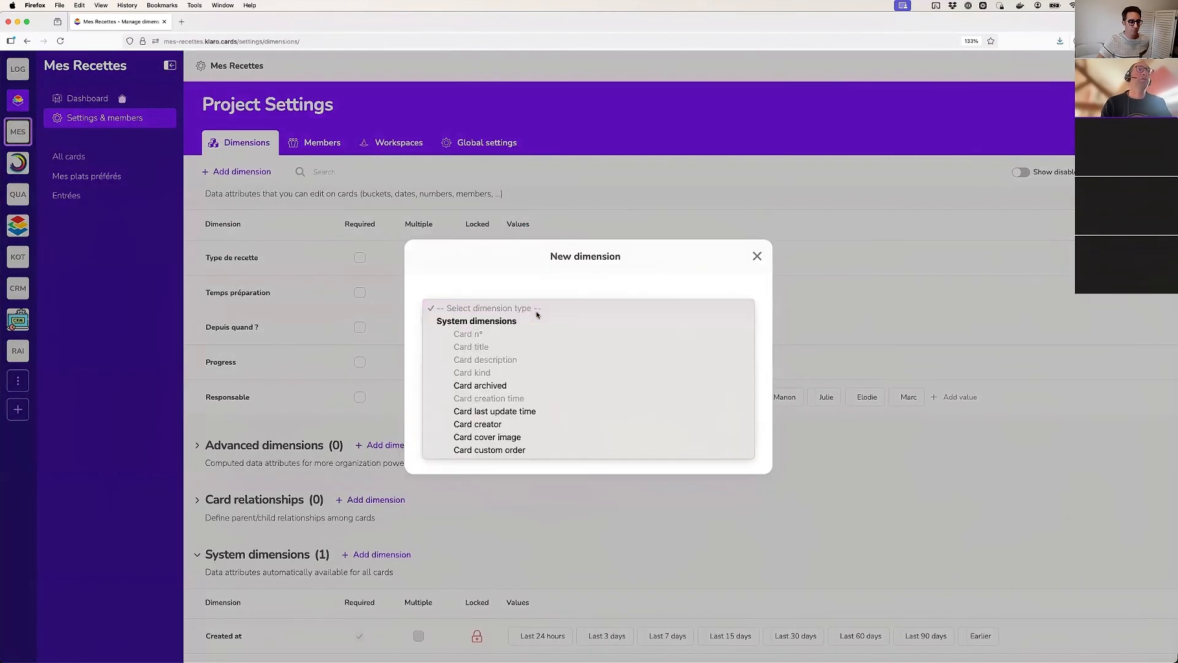
pyautogui.click(610, 284)
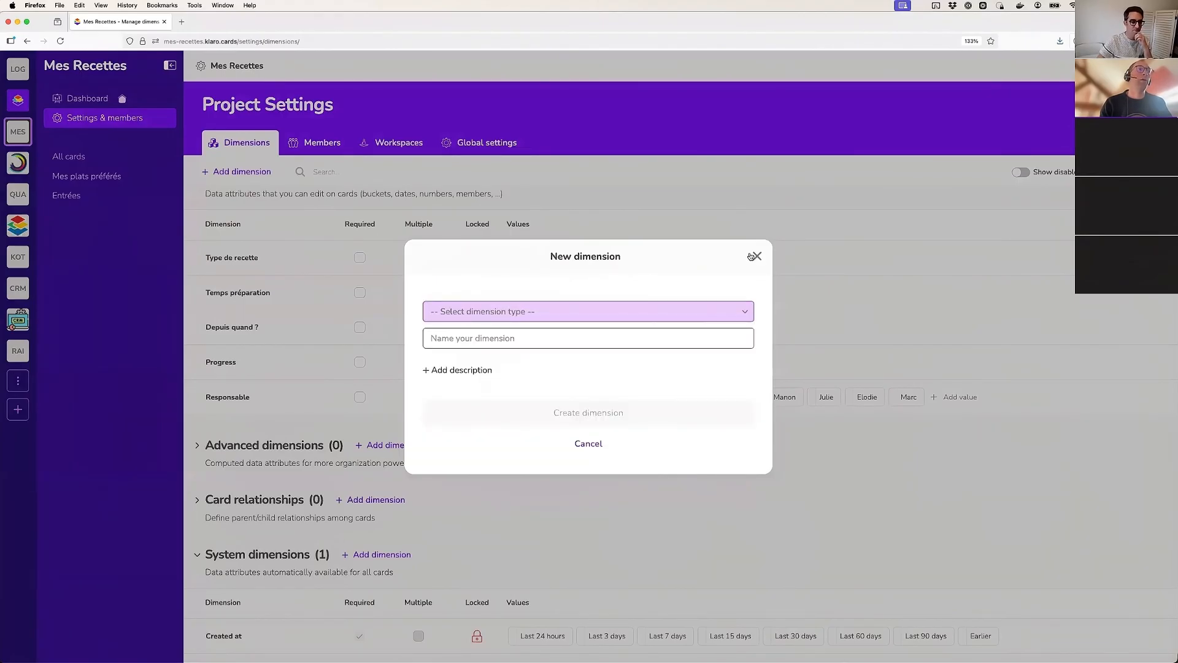
pyautogui.click(752, 256)
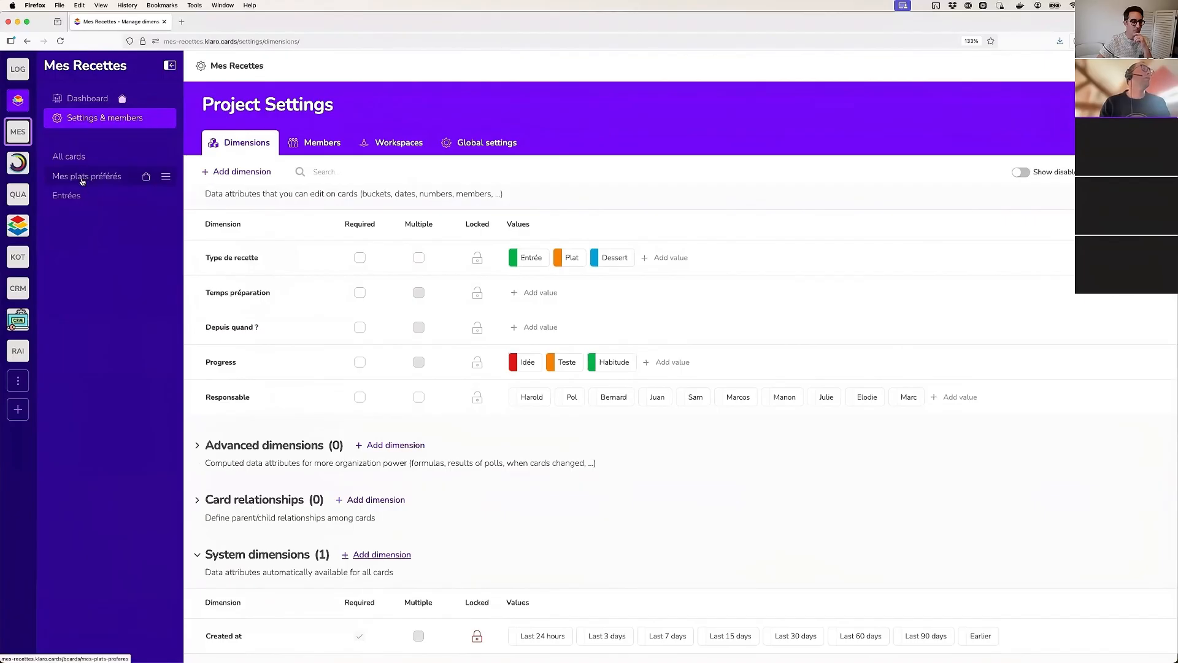
# On the All cards board, archive the Boeuf bourguignon and Lasagnes à la bolognaise cards together
pyautogui.click(72, 196)
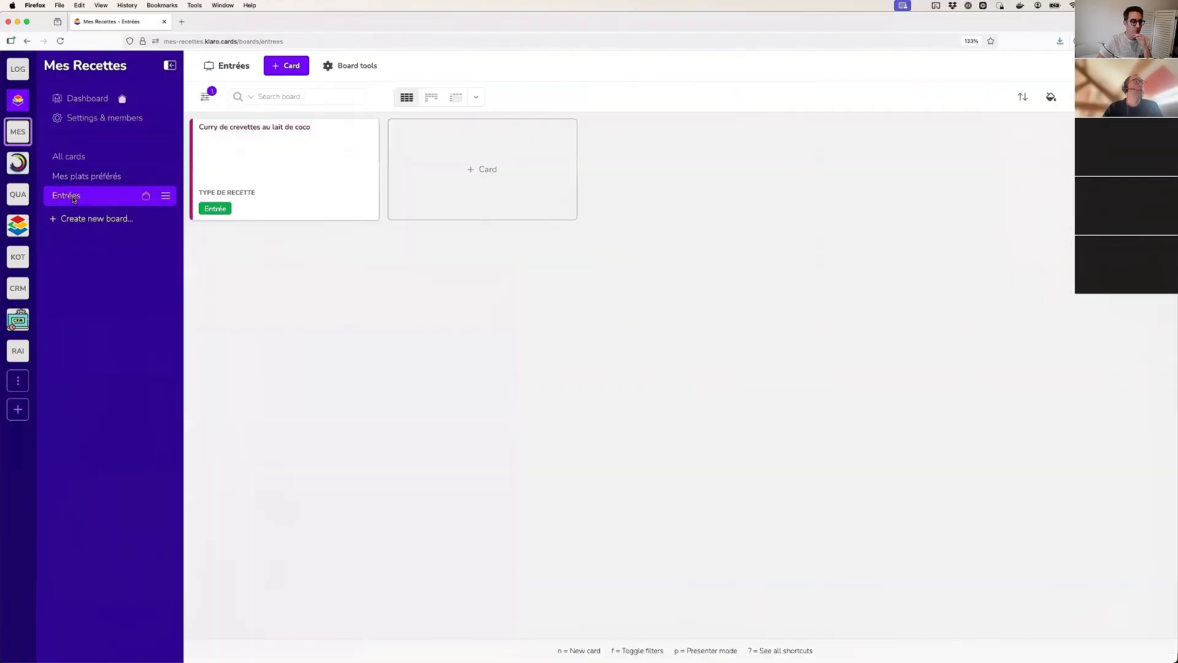
pyautogui.click(98, 158)
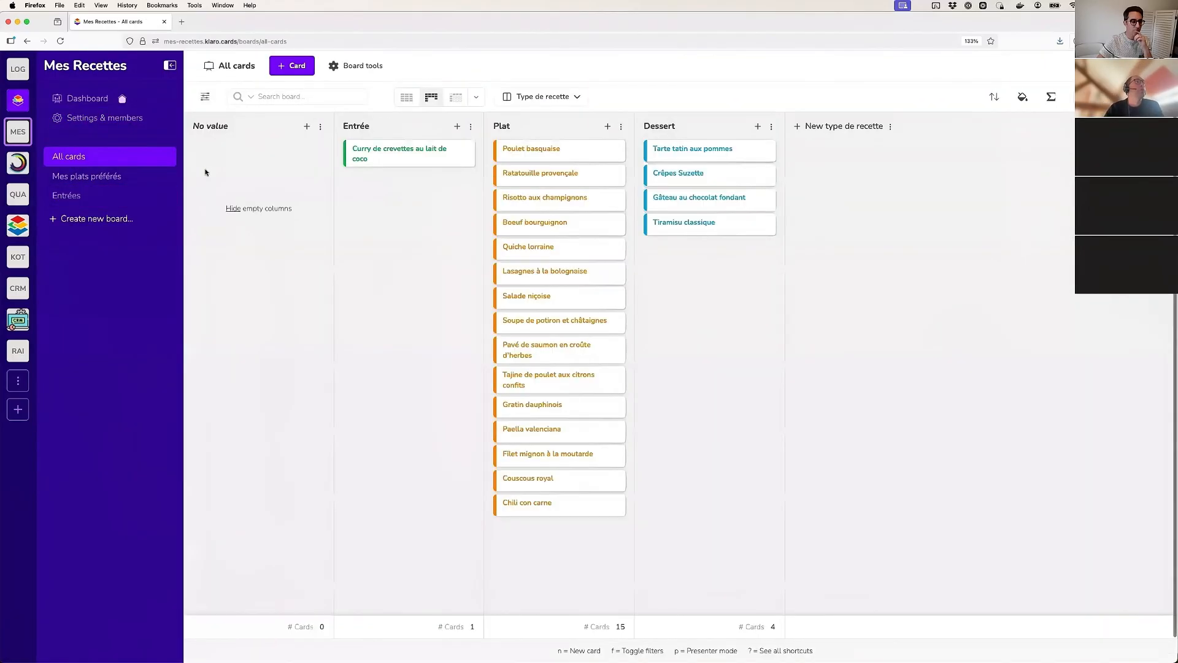
pyautogui.click(614, 225)
pyautogui.click(615, 274)
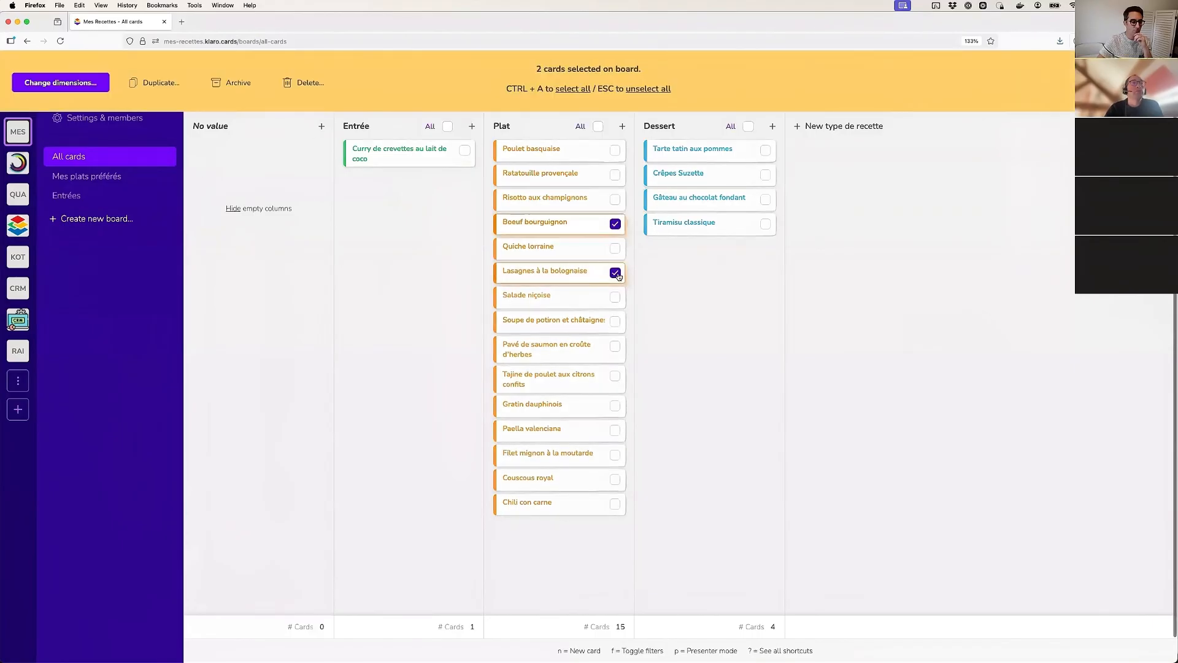
pyautogui.click(218, 84)
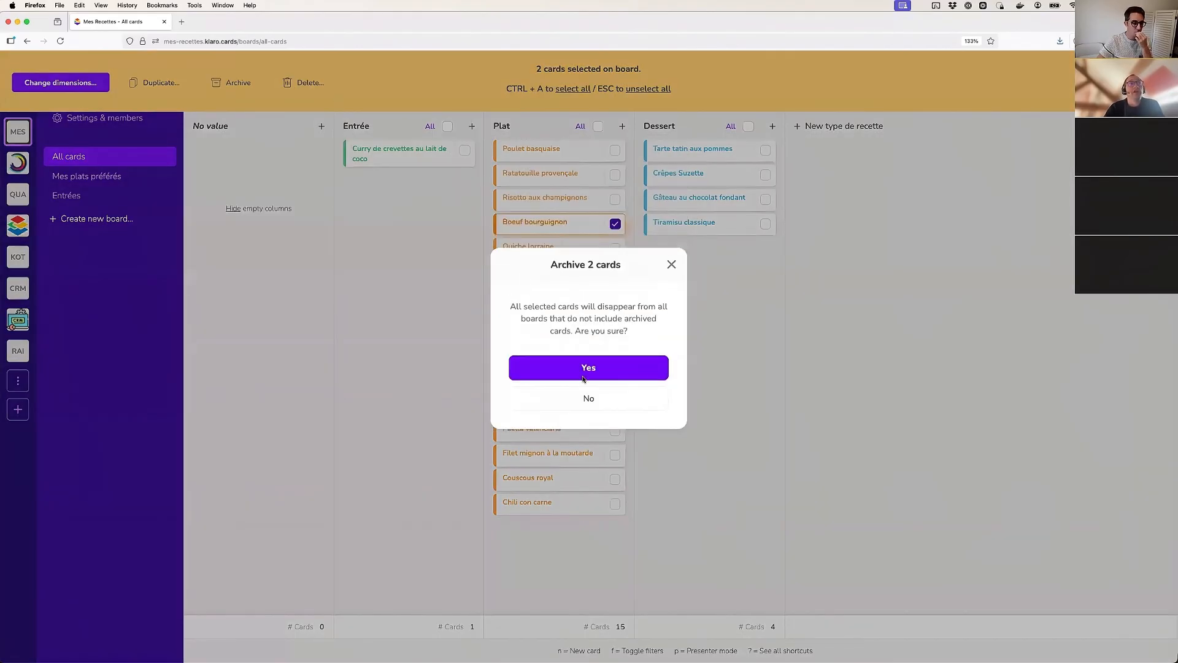
pyautogui.click(602, 369)
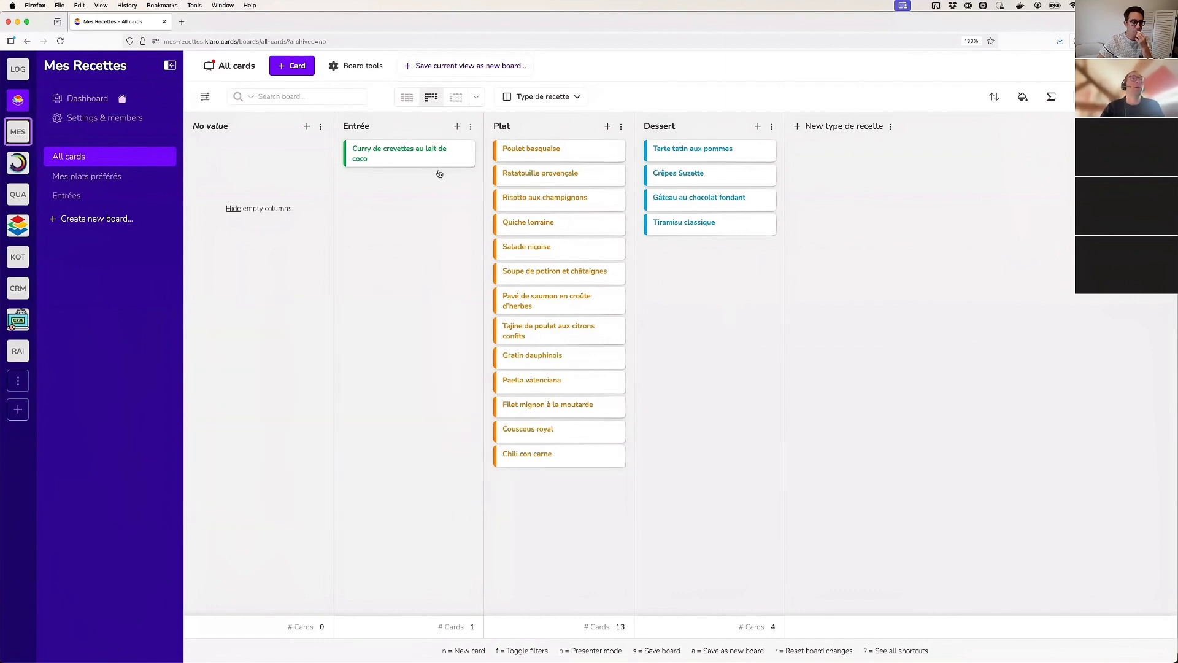
# In the project's dimension settings, rename the Yes value of the Archived system dimension to Archivée
pyautogui.click(95, 120)
pyautogui.scroll(-1, 328, 376)
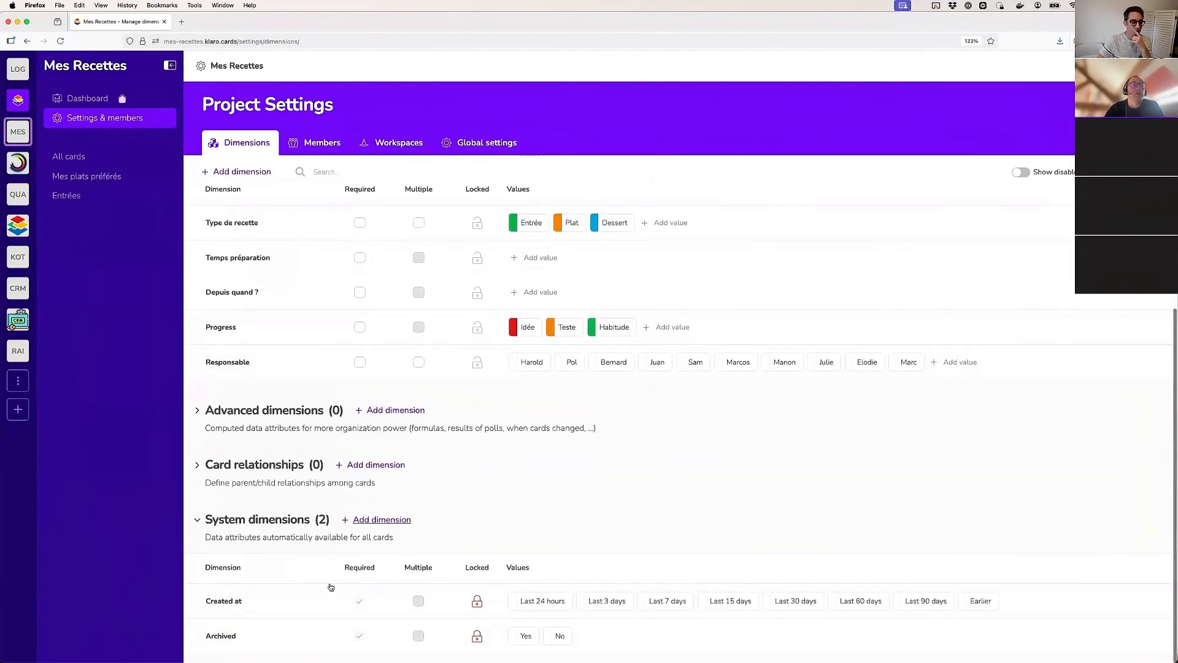
pyautogui.click(523, 637)
pyautogui.write('A')
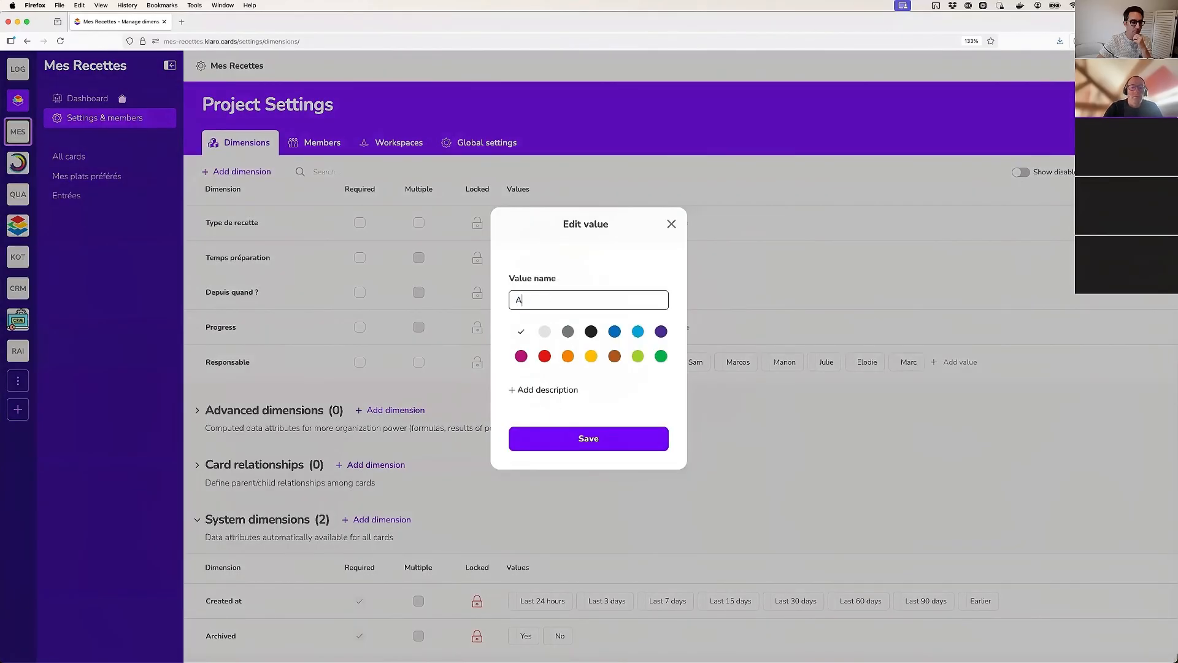
pyautogui.write('rchivée')
pyautogui.press('Return')
# Rename the No value of the Archived dimension to Non archivée
pyautogui.click(577, 636)
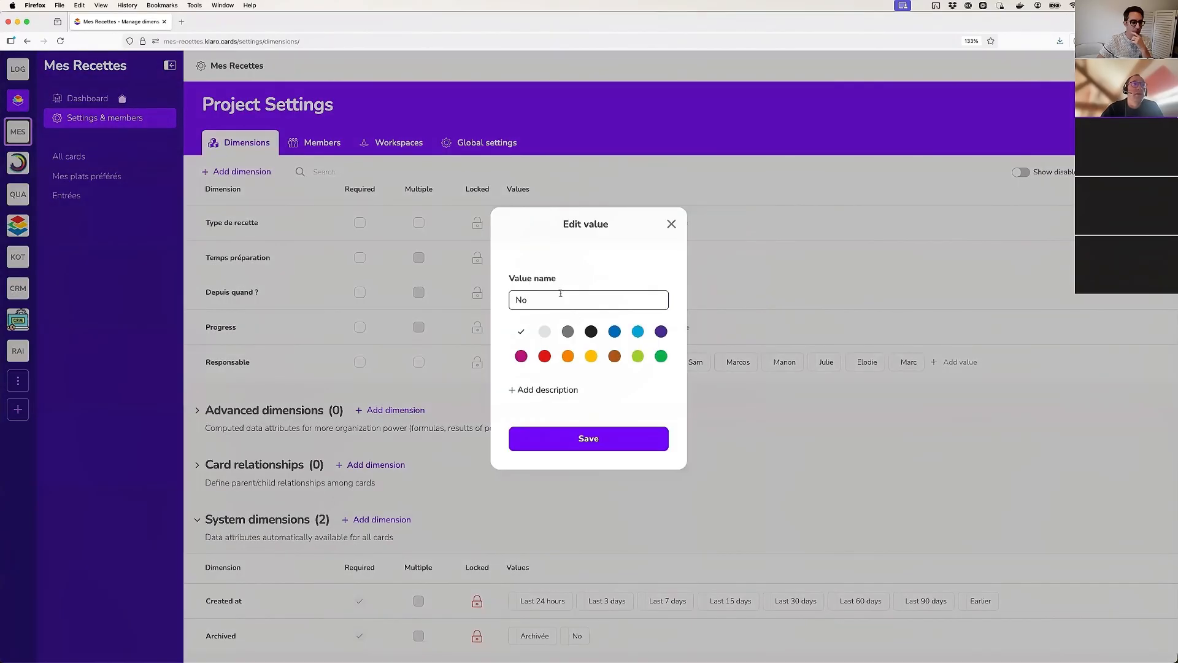
pyautogui.doubleClick(560, 294)
pyautogui.write('nn')
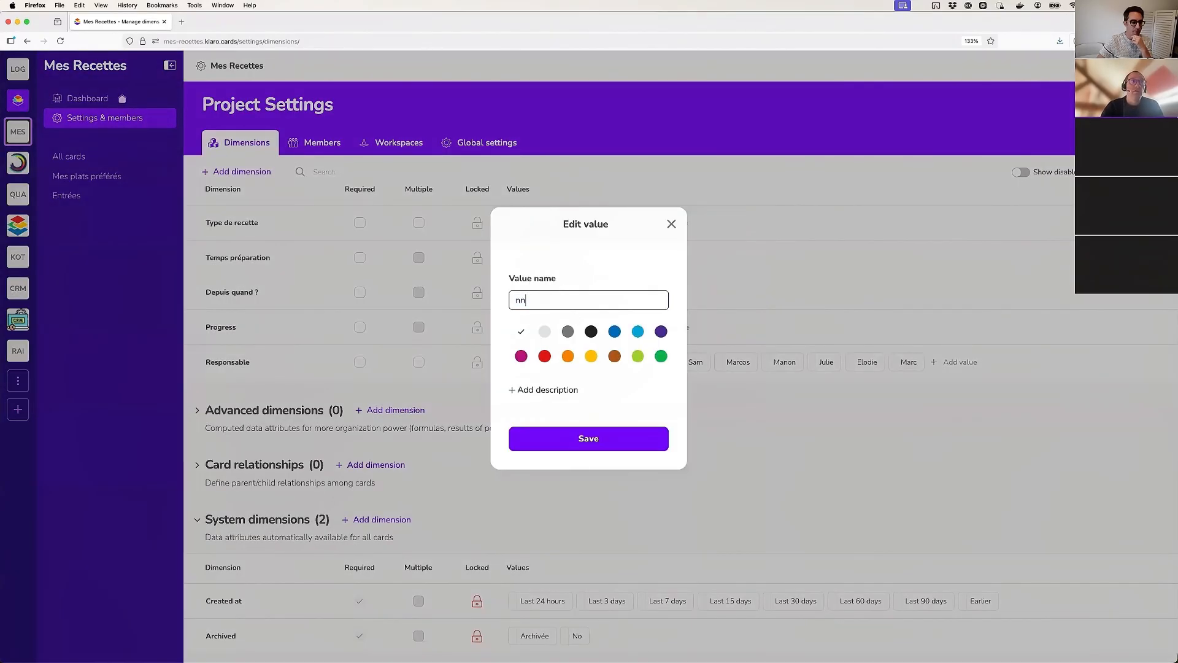
pyautogui.press('BackSpace')
pyautogui.press('BackSpace')
pyautogui.write('Non archivé')
pyautogui.click(593, 440)
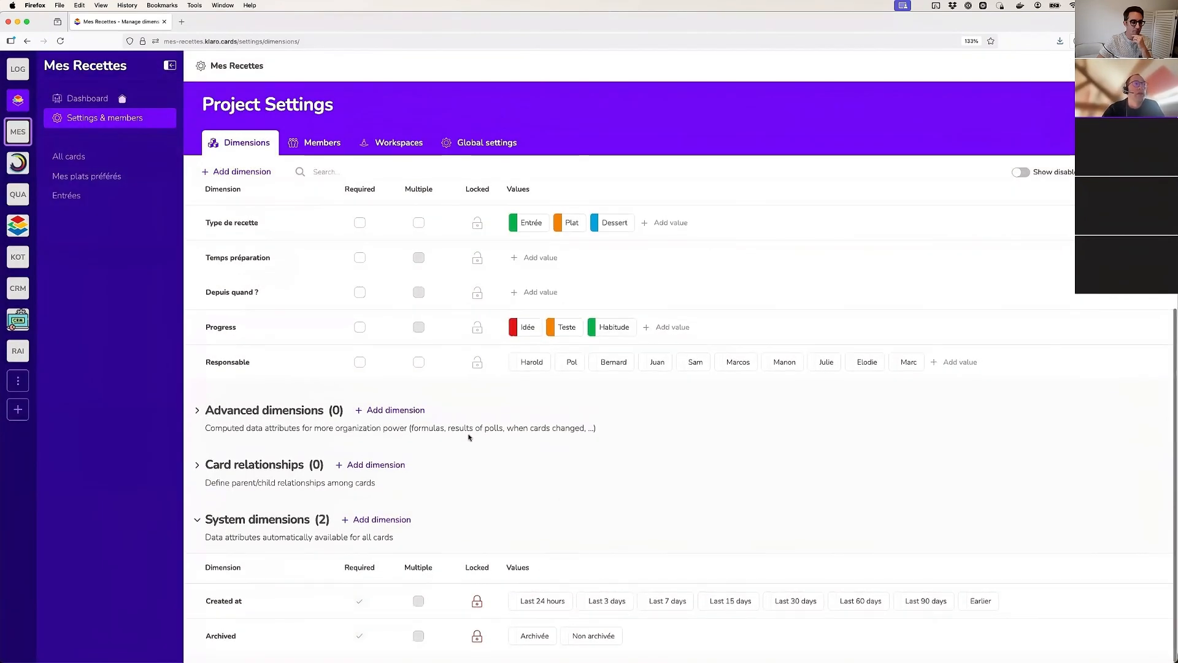
# View the Entrées board and the Mes plats préférés board
pyautogui.scroll(3, 468, 440)
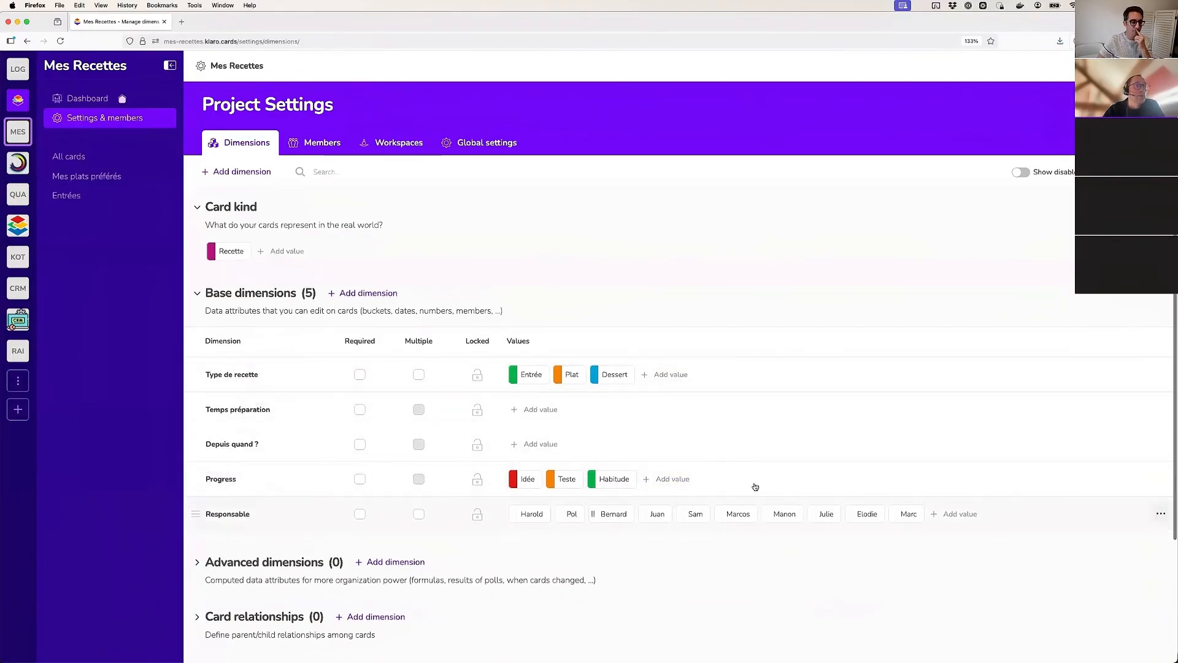
pyautogui.click(67, 195)
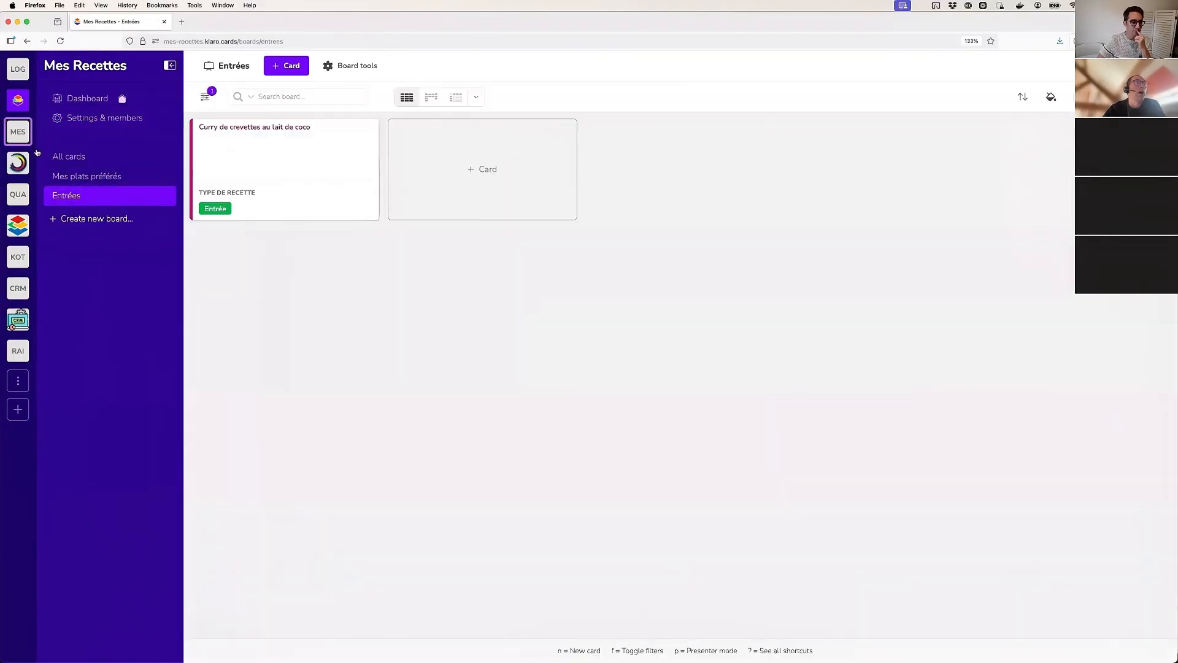
pyautogui.click(87, 176)
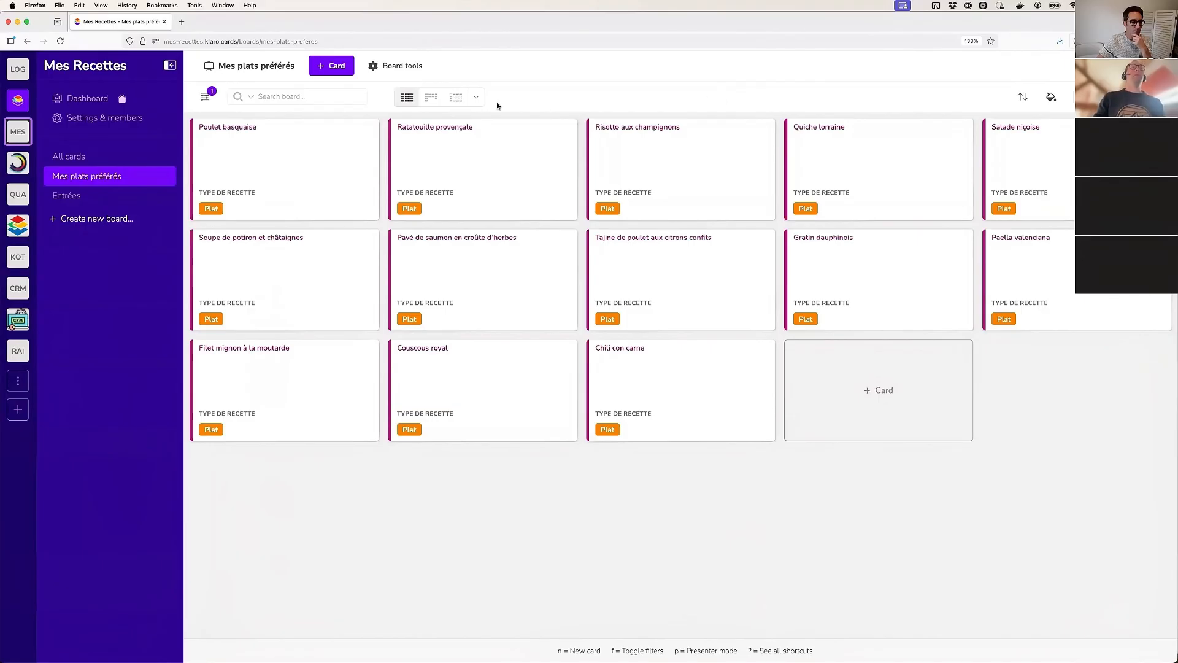
# Show the filter panel on the Mes plats préférés board, collapse its Card kind section, and open the detailed filter options
pyautogui.click(205, 96)
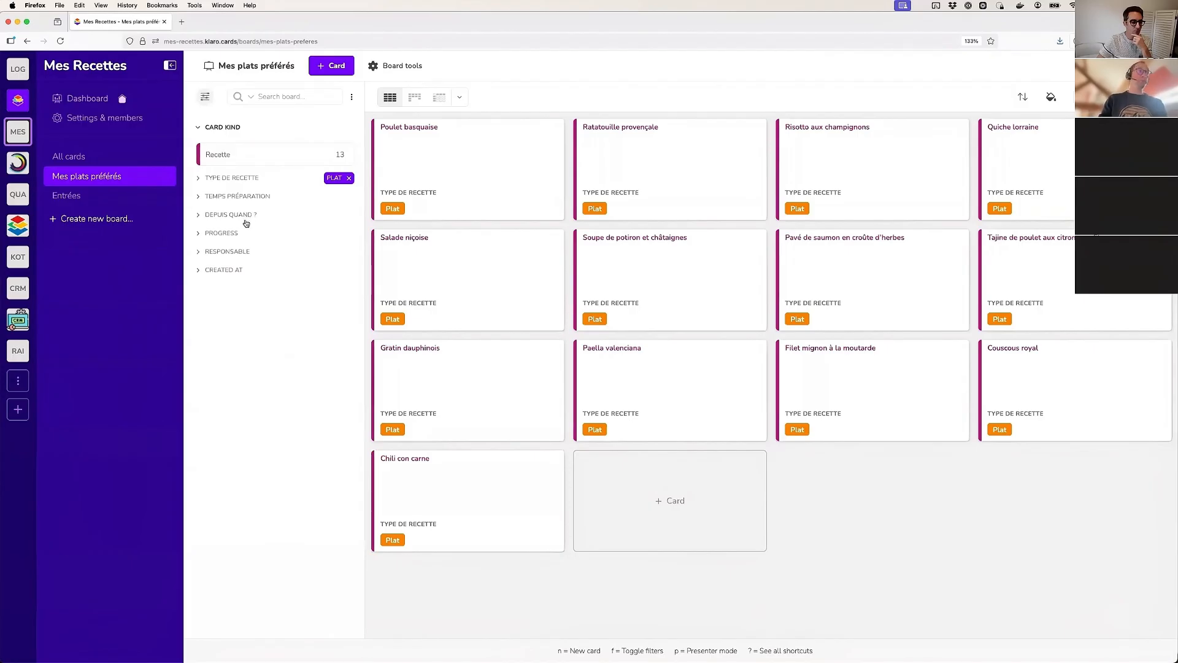
pyautogui.click(223, 128)
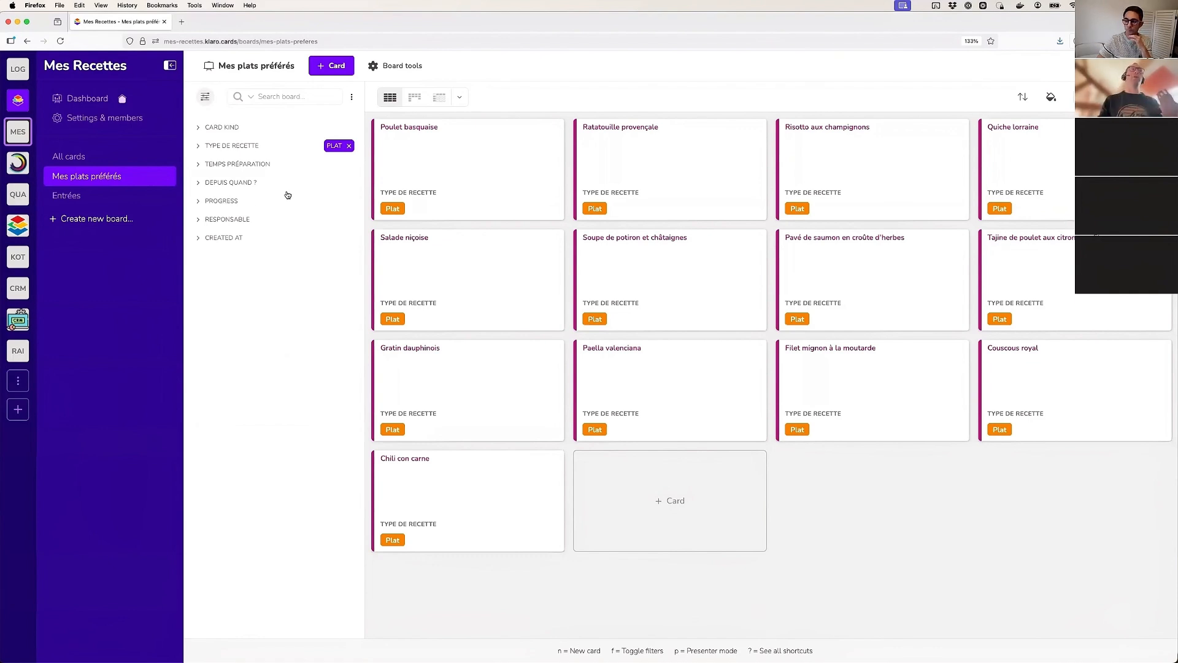
pyautogui.click(353, 100)
pyautogui.click(357, 140)
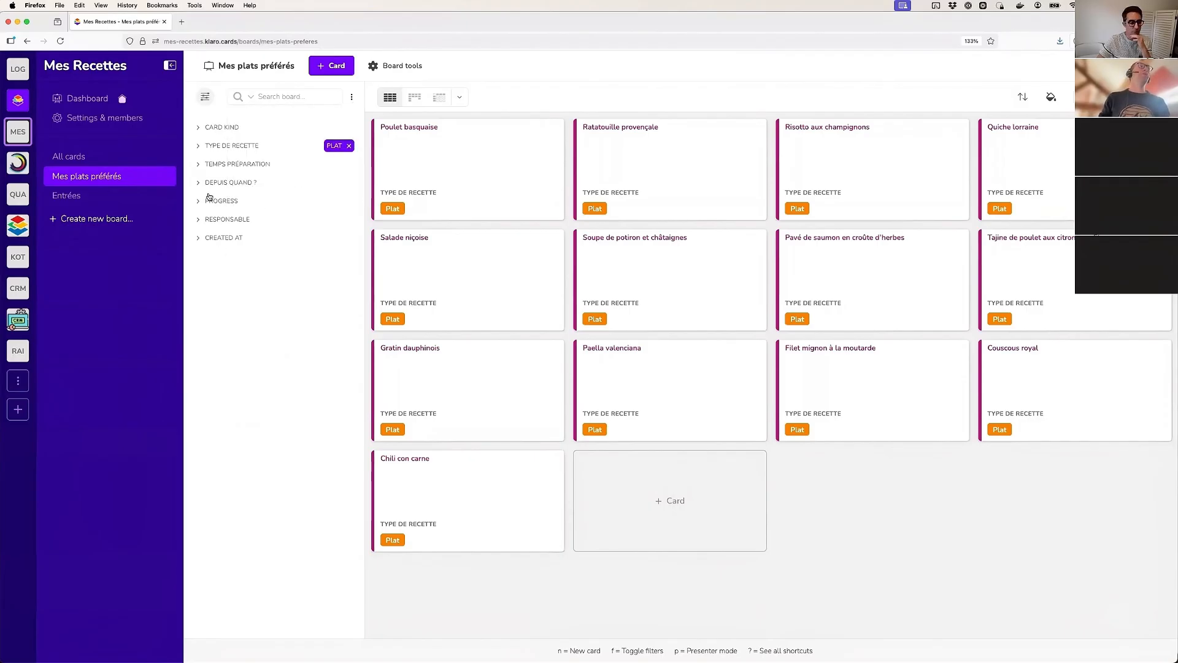
pyautogui.click(352, 98)
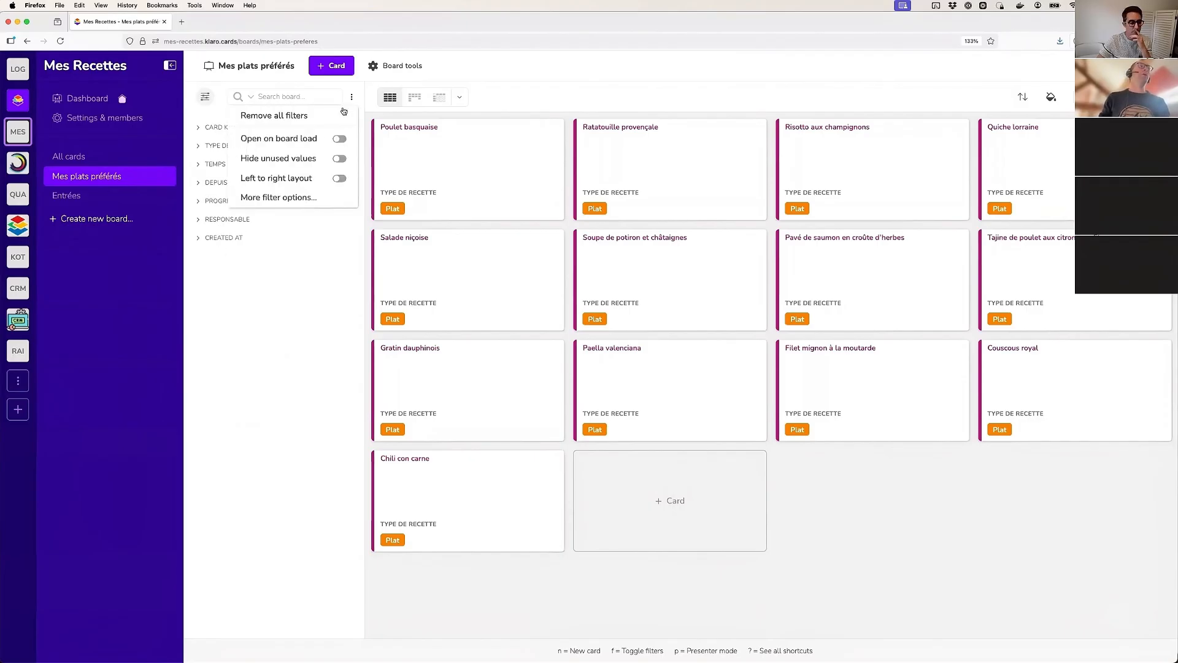
pyautogui.click(252, 224)
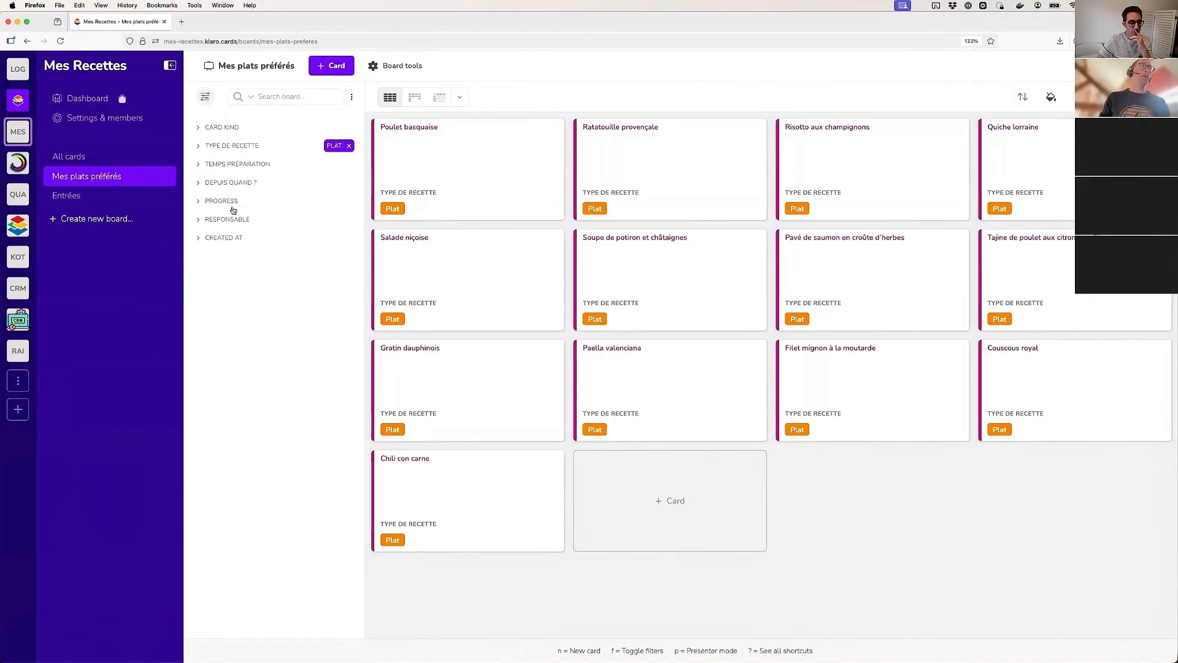
pyautogui.click(352, 97)
pyautogui.click(285, 196)
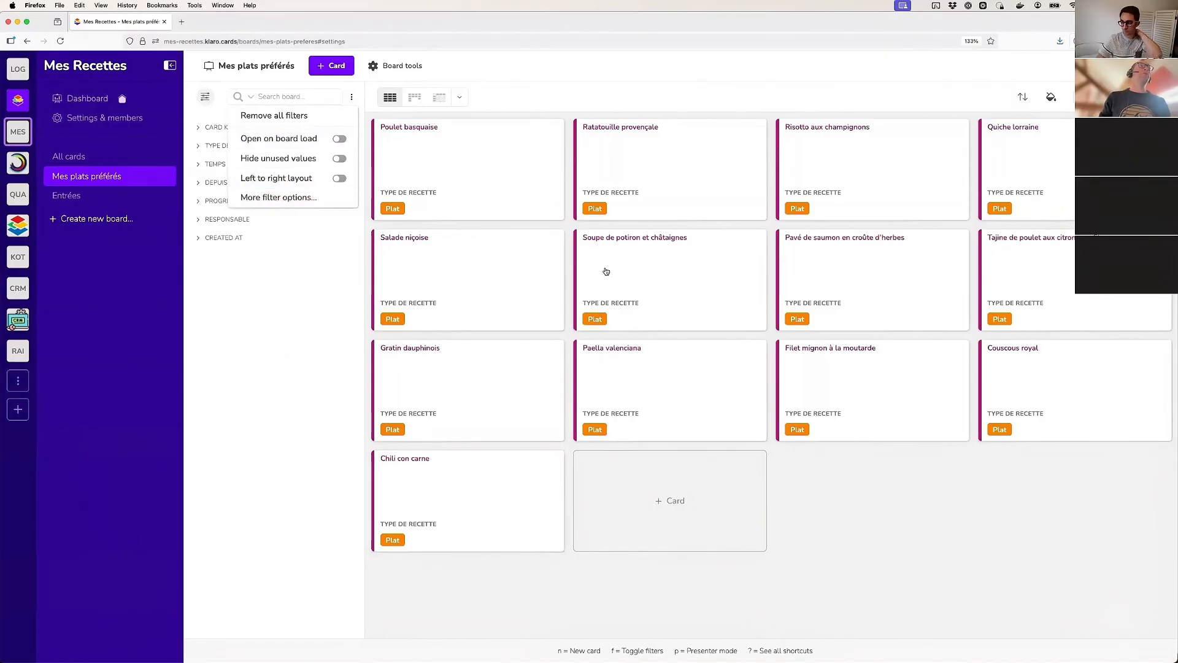
# Enable a custom choice of filter dimensions and select Responsable, Progress, Type de recette and Archived
pyautogui.click(845, 258)
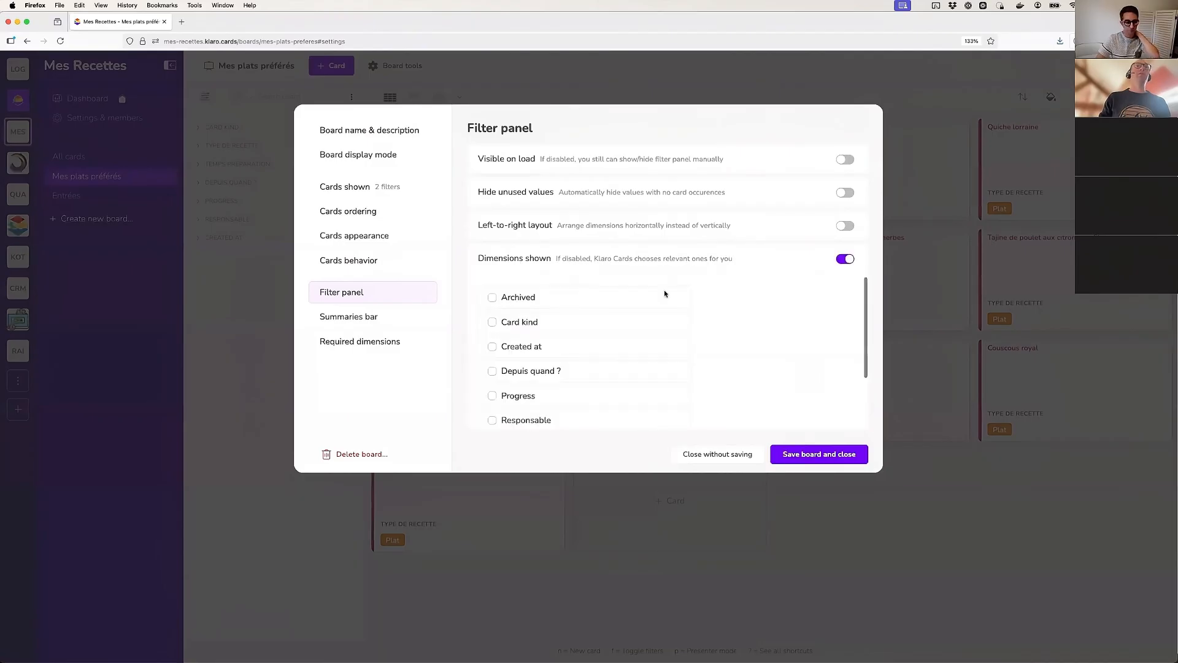
pyautogui.scroll(-2, 521, 383)
pyautogui.click(517, 396)
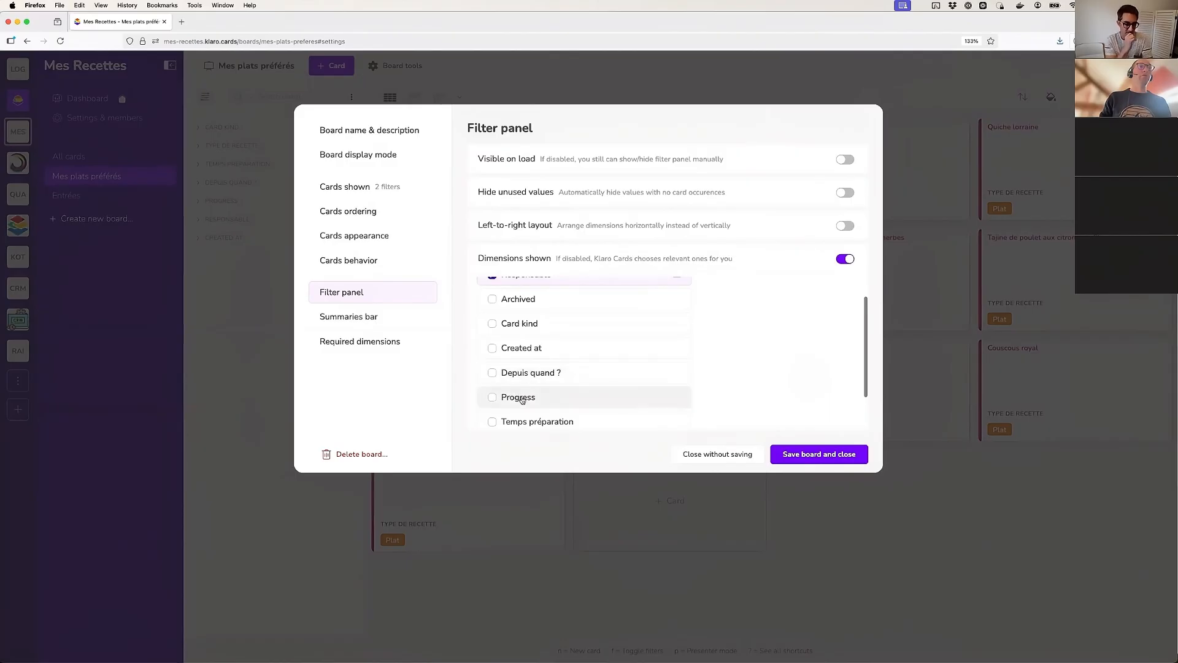
pyautogui.click(519, 397)
pyautogui.scroll(-1, 536, 376)
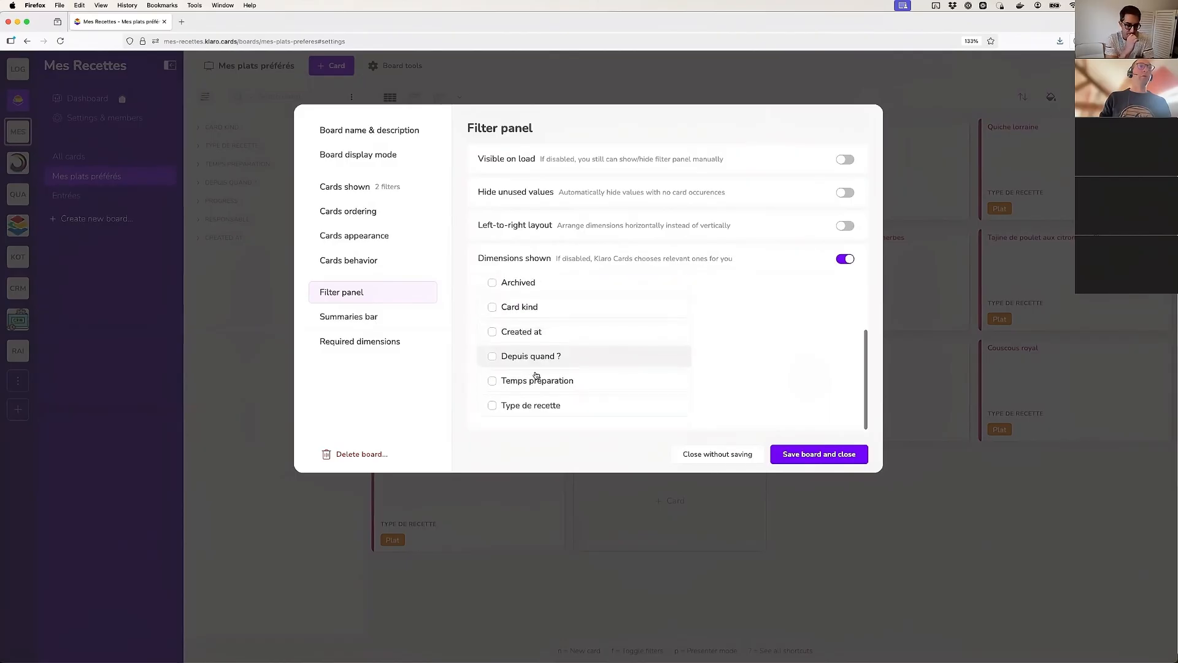
pyautogui.click(536, 410)
pyautogui.click(519, 310)
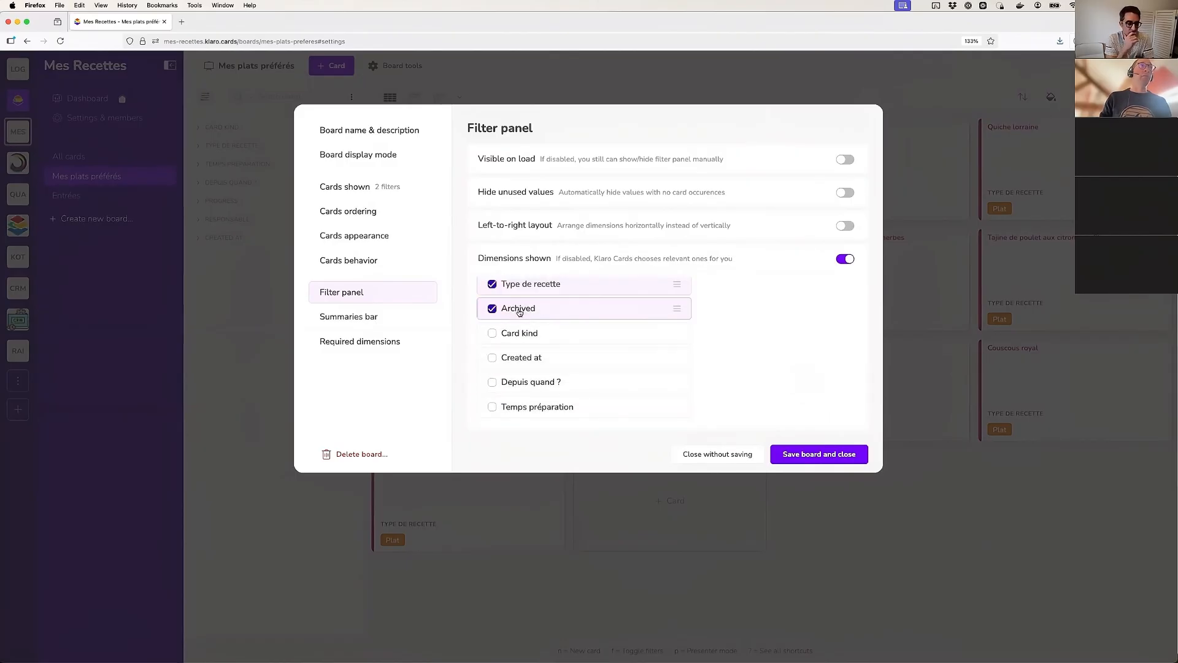
pyautogui.scroll(1, 521, 316)
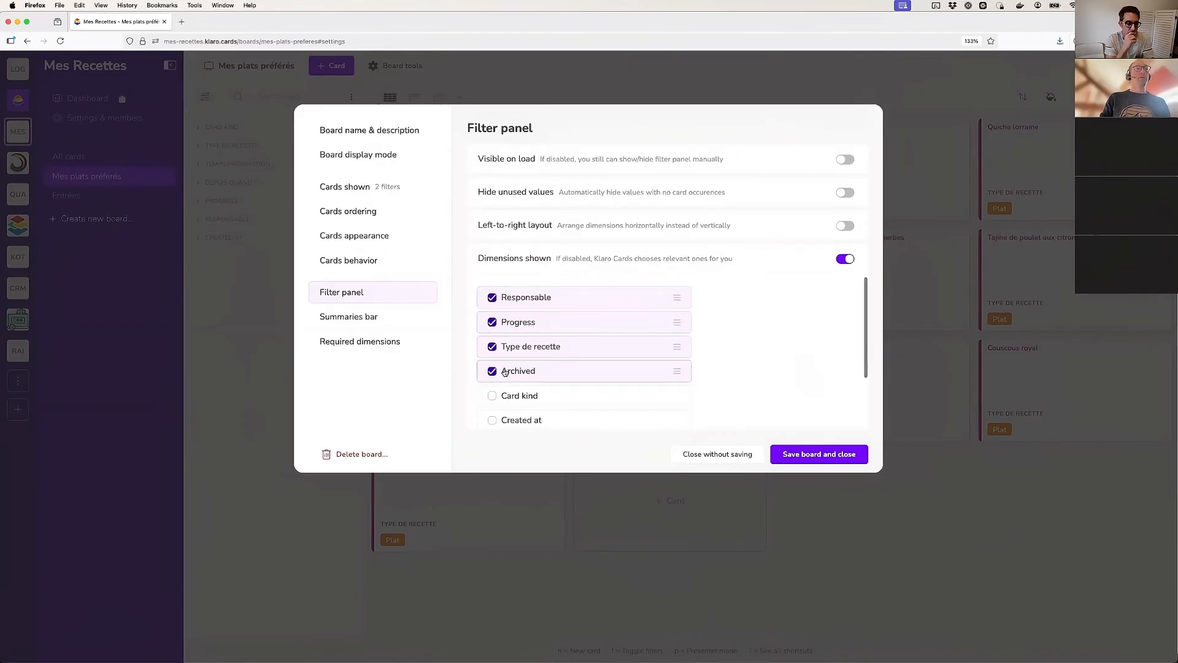
# Check which Archived values the board's Cards shown settings select, and close the board settings without saving the board
pyautogui.click(342, 192)
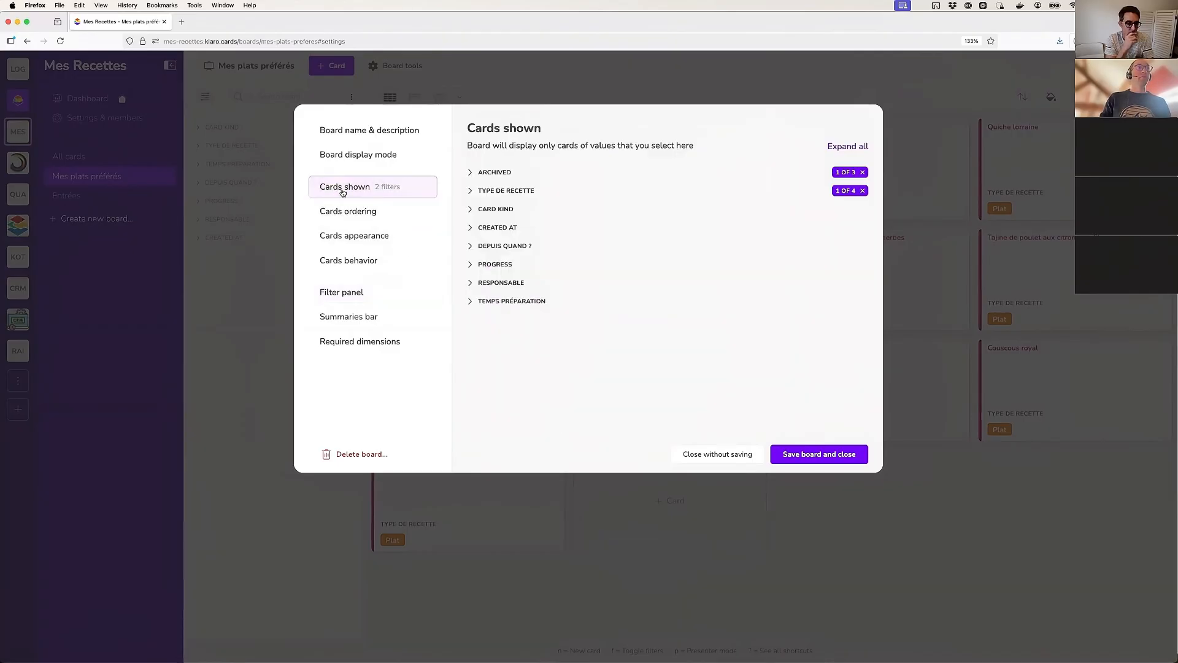
pyautogui.click(499, 173)
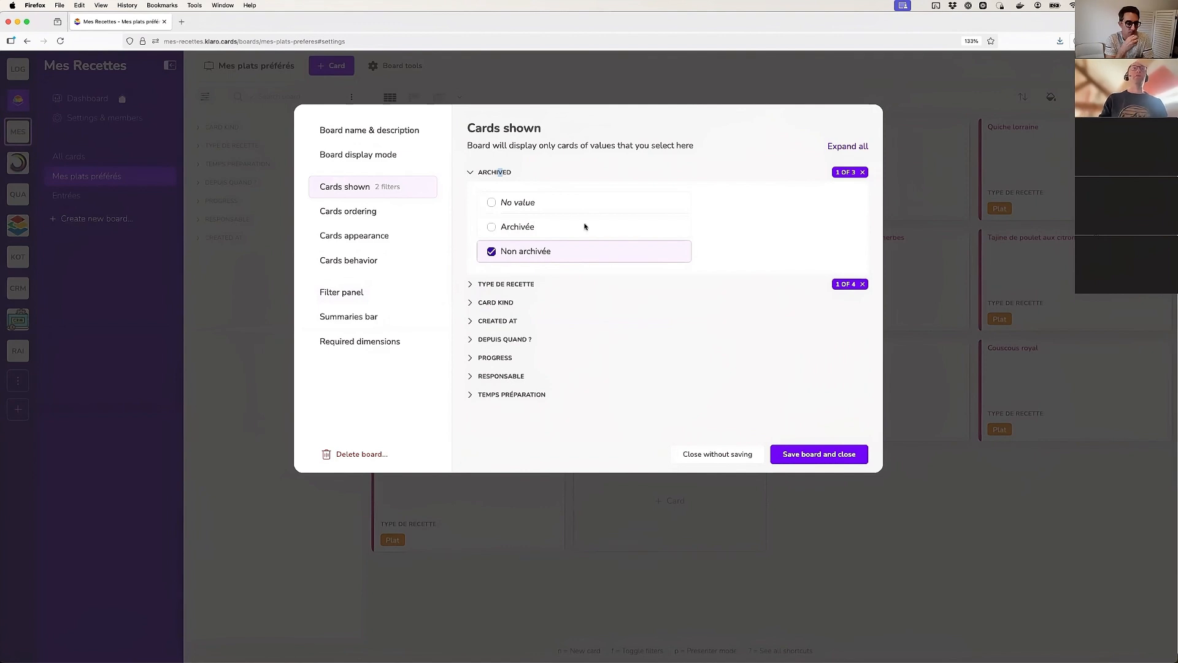
pyautogui.click(502, 173)
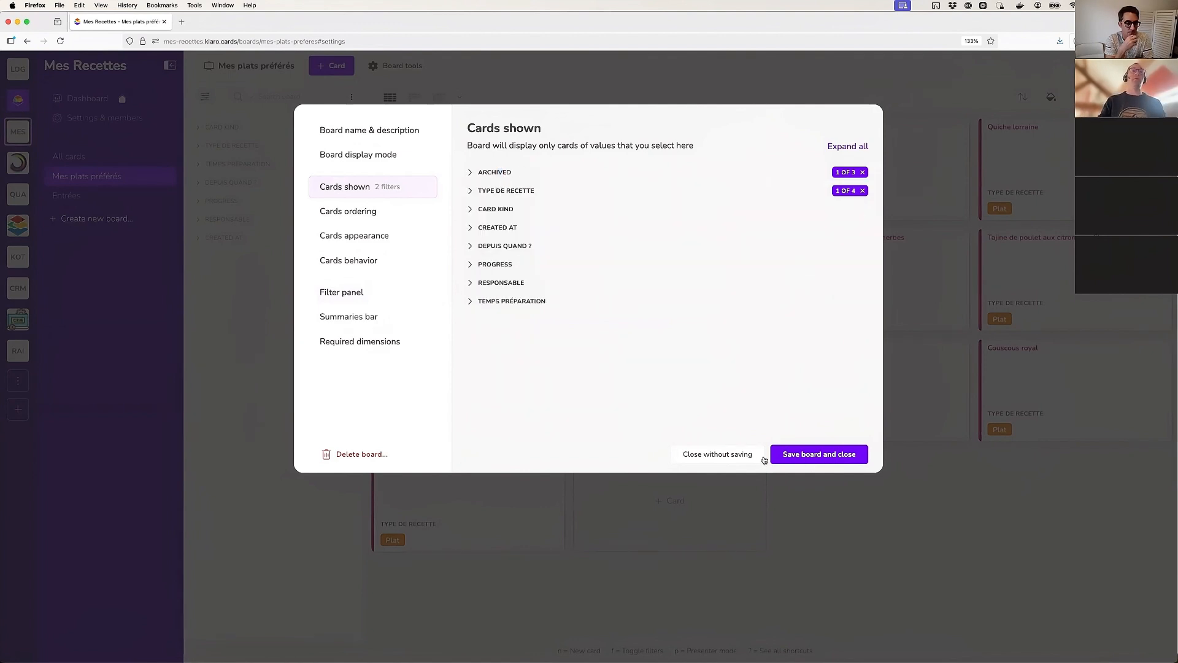
pyautogui.click(714, 455)
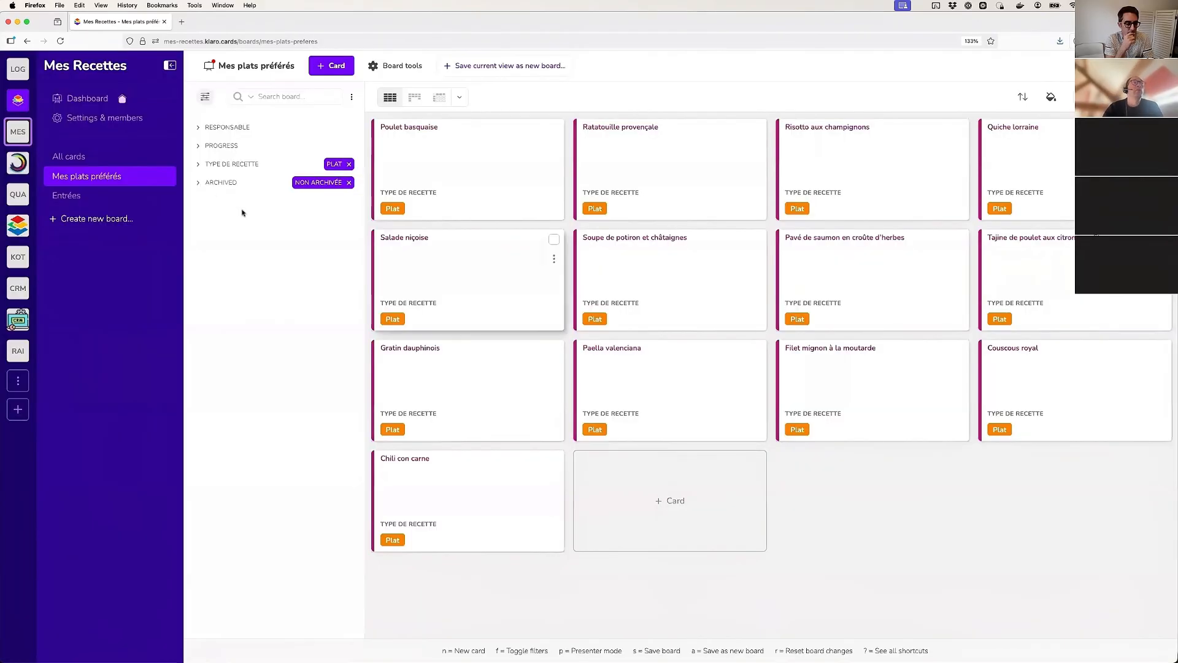
# Switch the Archived filter between Archivée and Non archivée to compare the cards, and leave both values unselected
pyautogui.click(229, 183)
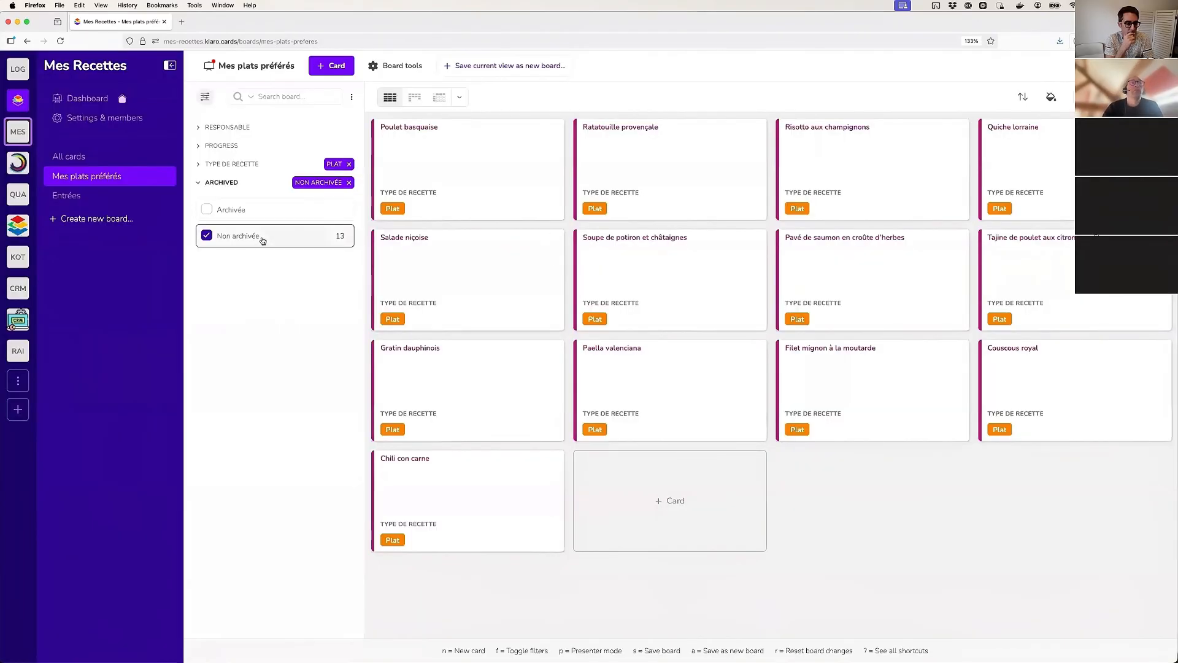
pyautogui.click(229, 211)
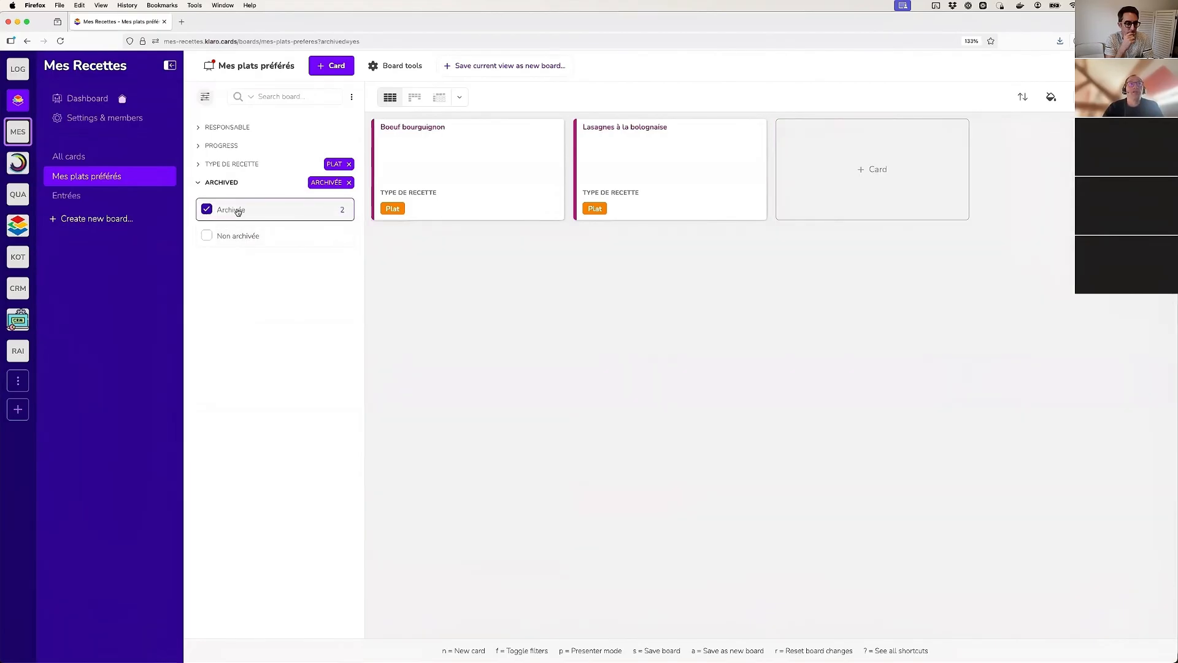
pyautogui.click(250, 241)
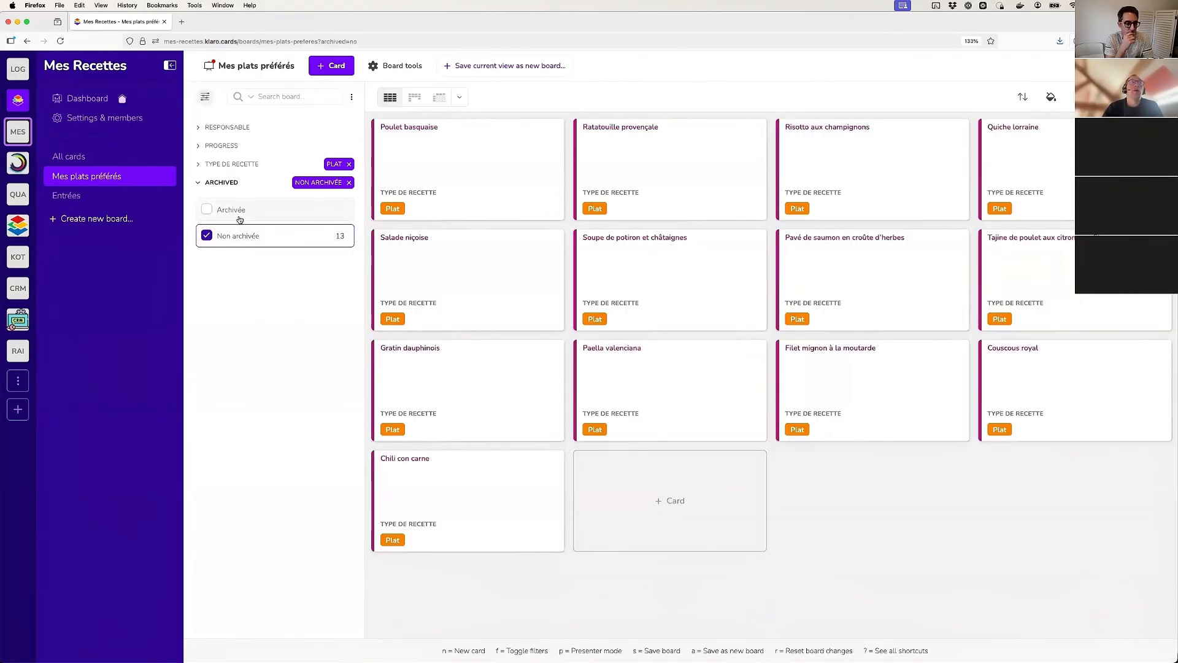
pyautogui.click(240, 215)
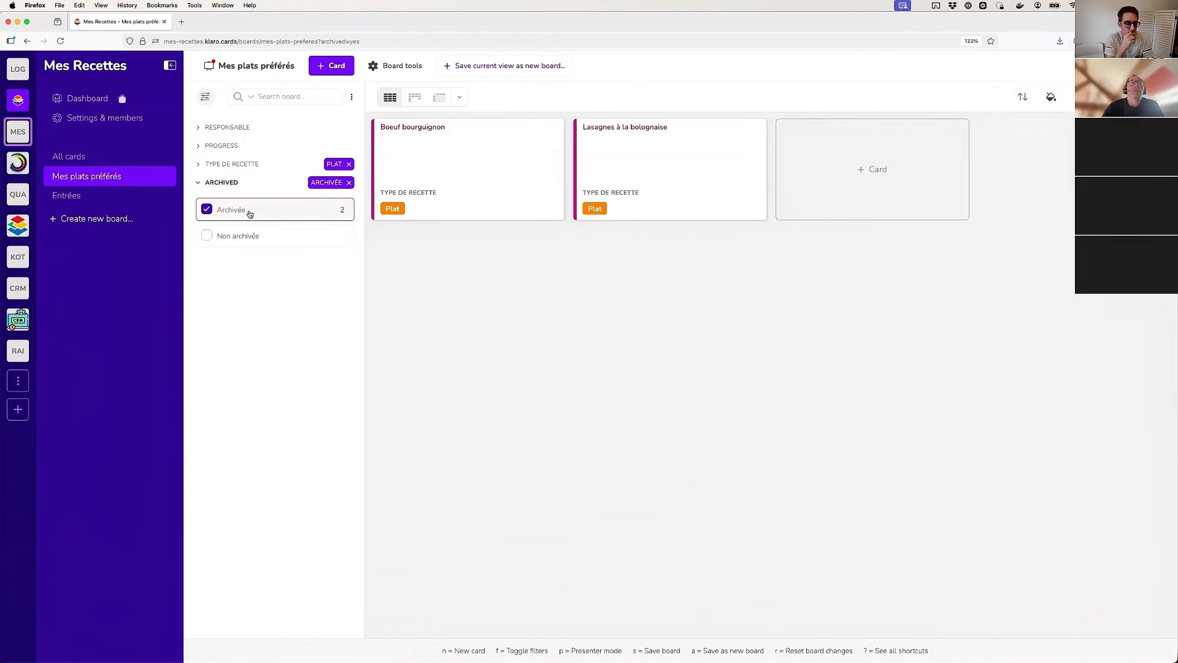
pyautogui.click(242, 213)
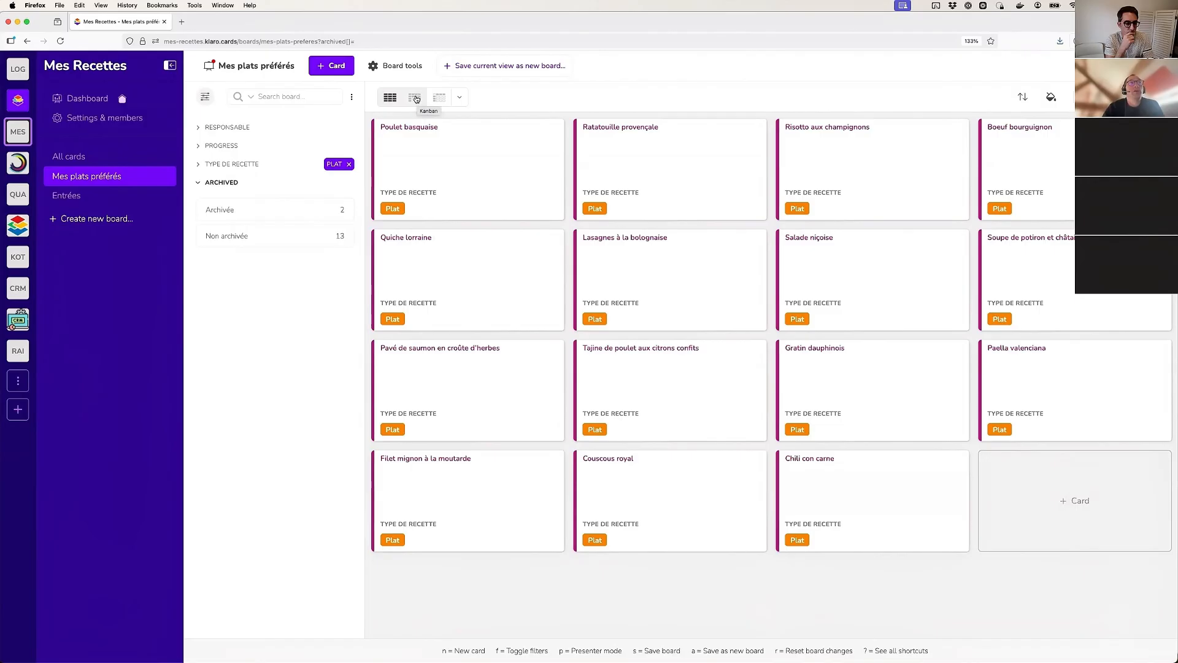
# Display the board as a Kanban with columns based on the Archived dimension
pyautogui.click(416, 99)
pyautogui.click(539, 97)
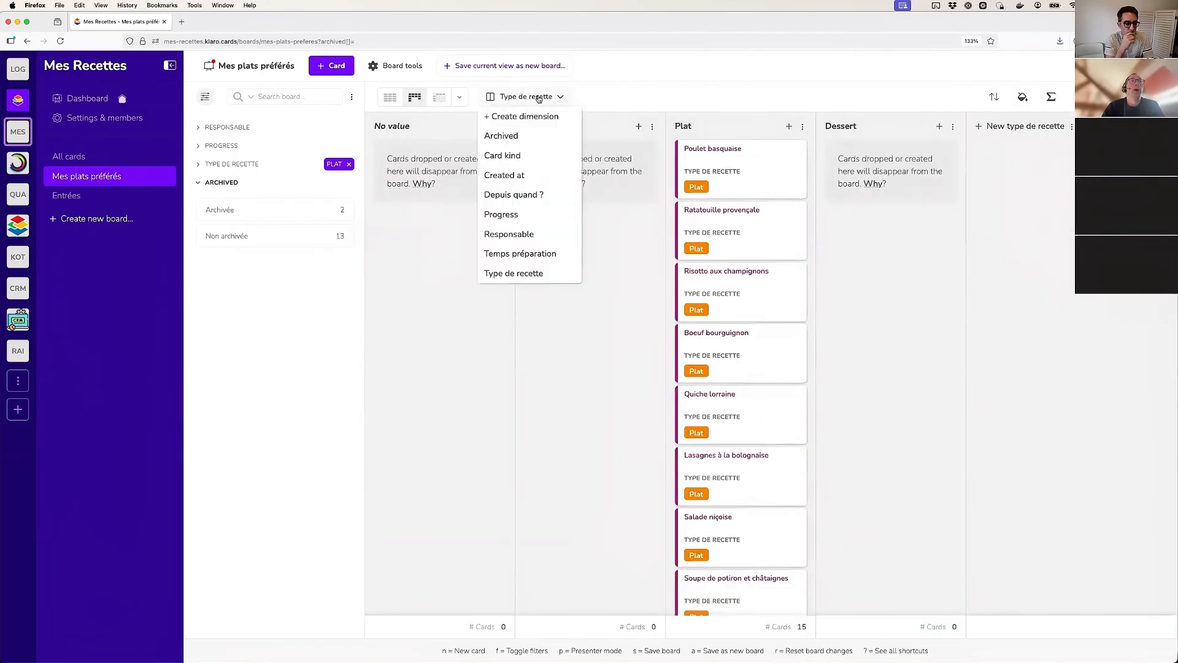
pyautogui.click(518, 138)
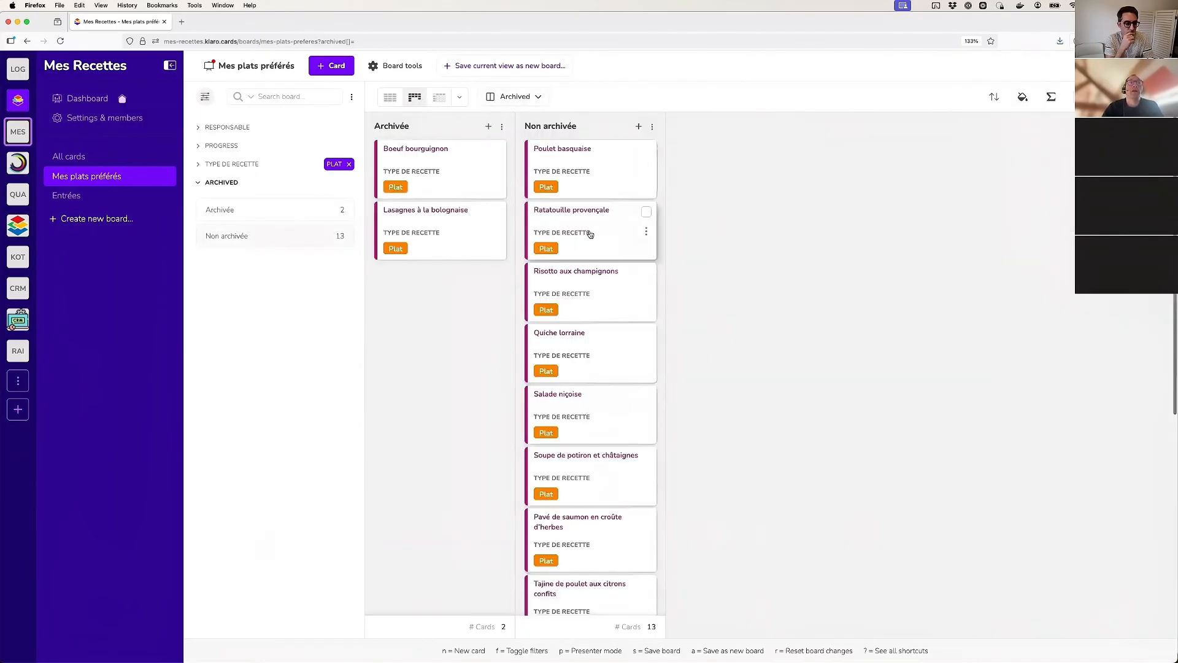
# Move the Ratatouille provençale, Quiche lorraine and Pavé de saumon en croûte d'herbes cards into the Archivée column
pyautogui.moveTo(590, 235); pyautogui.dragTo(451, 304)
pyautogui.moveTo(539, 299); pyautogui.dragTo(399, 368)
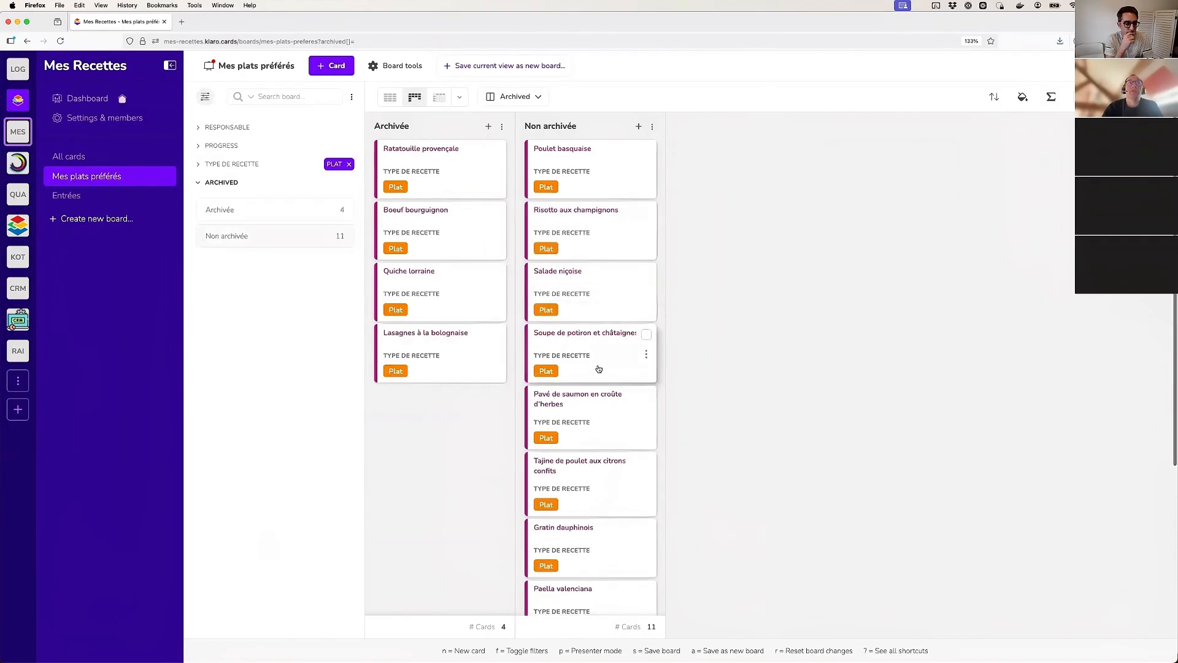
pyautogui.moveTo(541, 417); pyautogui.dragTo(430, 423)
# Select all cards in the Archivée column and move them together to the Non archivée column
pyautogui.click(502, 126)
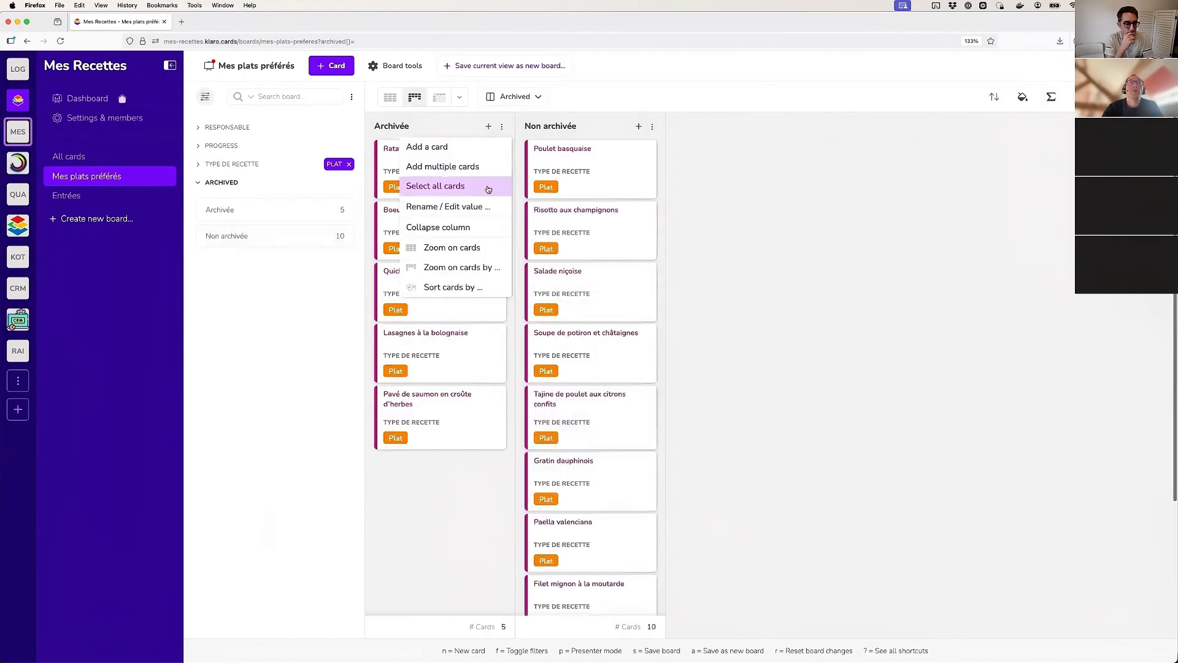
pyautogui.click(454, 188)
pyautogui.moveTo(414, 159); pyautogui.dragTo(620, 162)
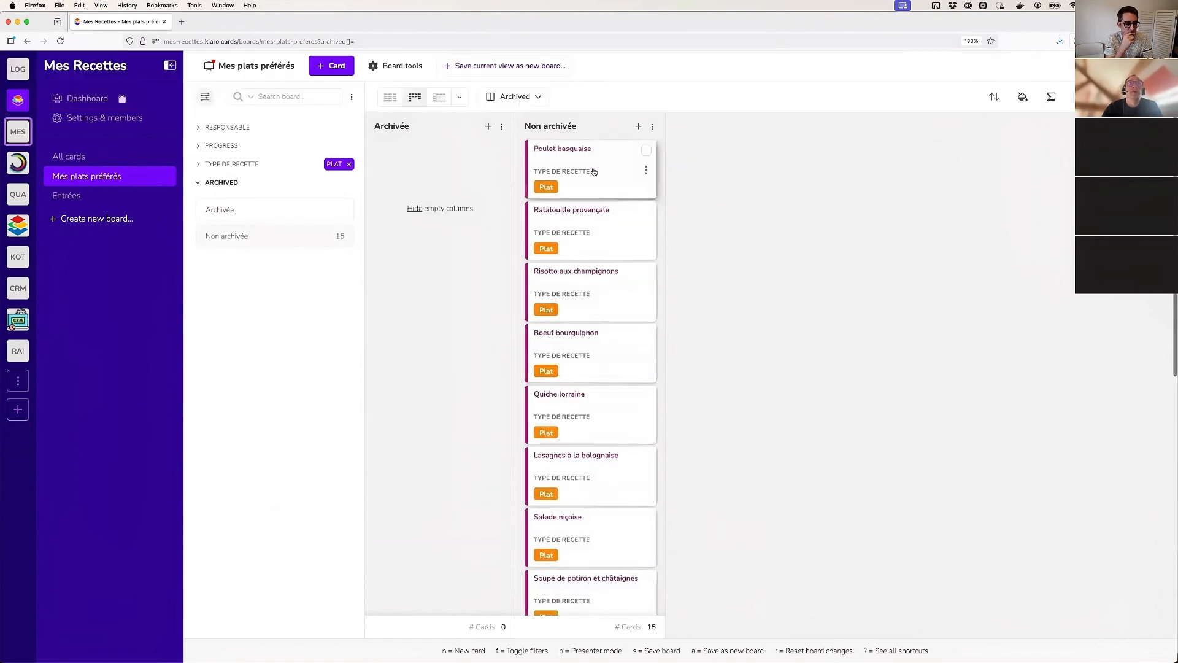
# Archive the Poulet basquaise, Ratatouille provençale, Risotto aux champignons and Boeuf bourguignon cards together, and collapse the Archived filter
pyautogui.click(646, 150)
pyautogui.click(646, 211)
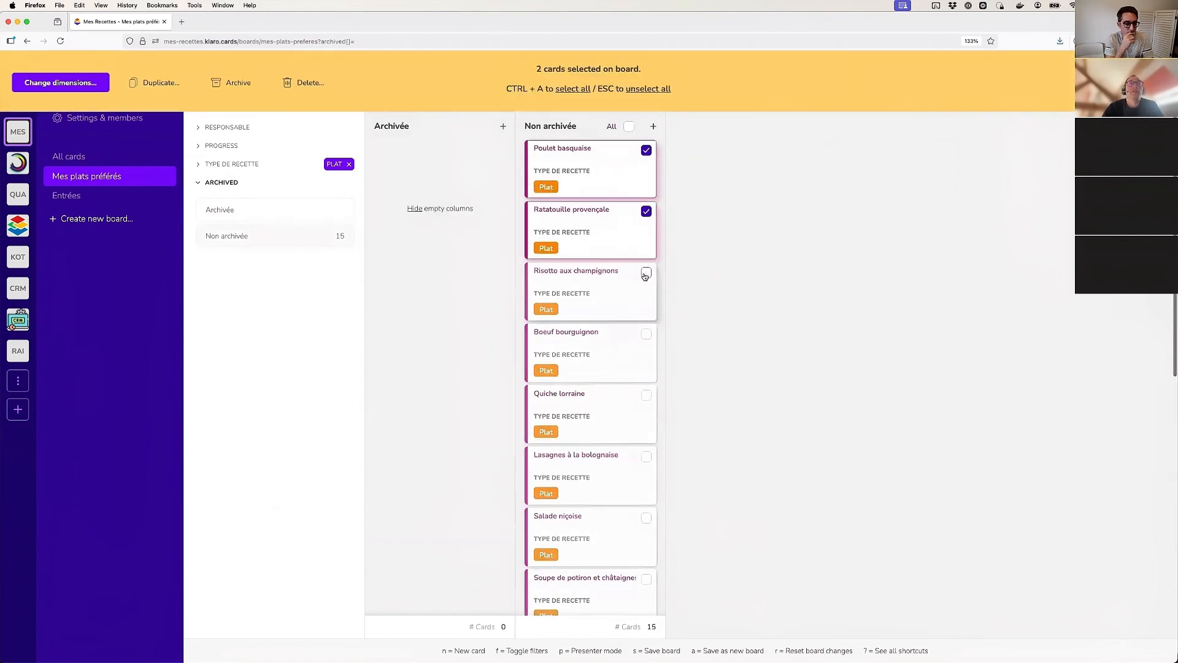
pyautogui.click(647, 272)
pyautogui.click(647, 333)
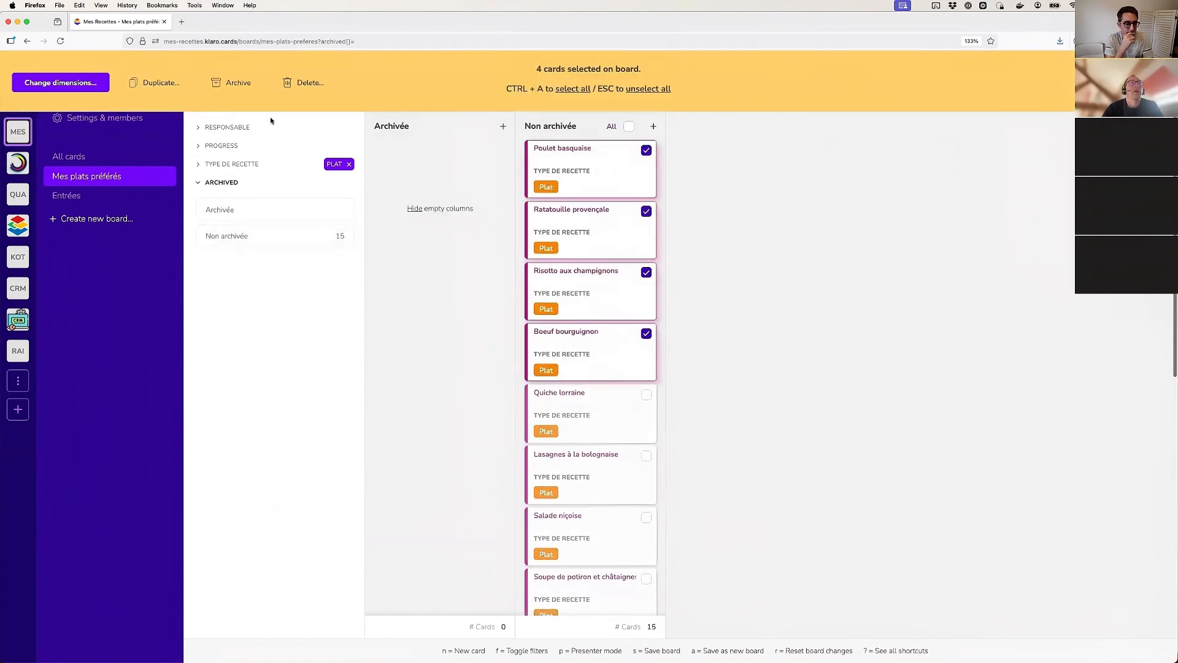
pyautogui.click(226, 83)
pyautogui.click(588, 368)
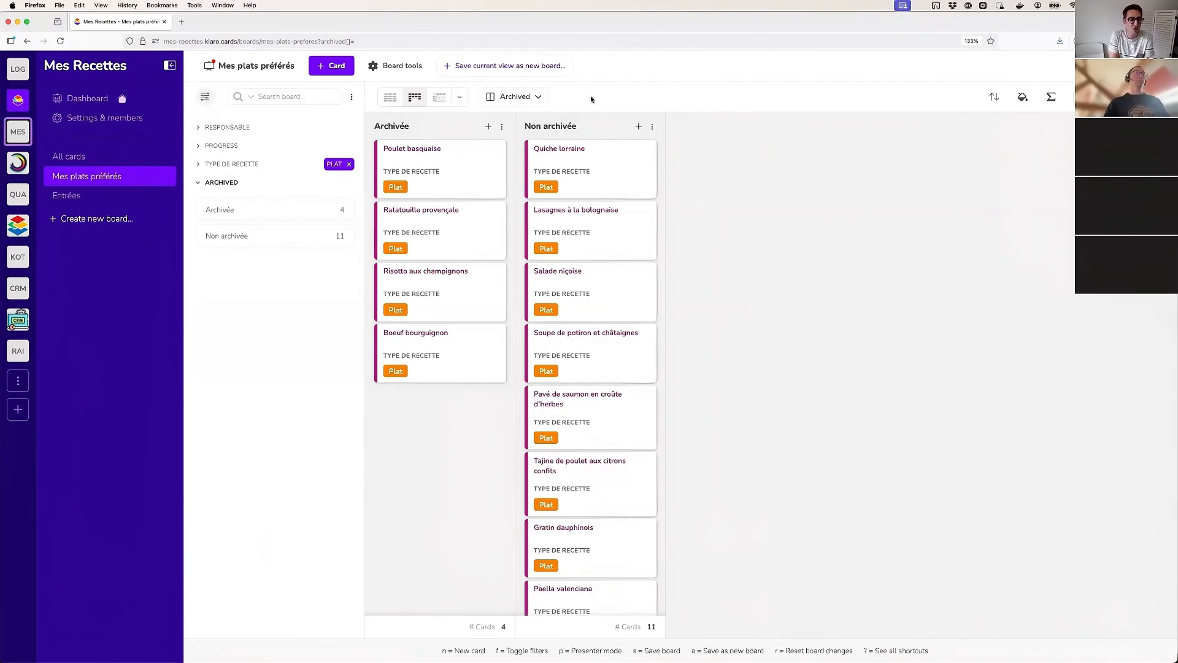
pyautogui.click(230, 182)
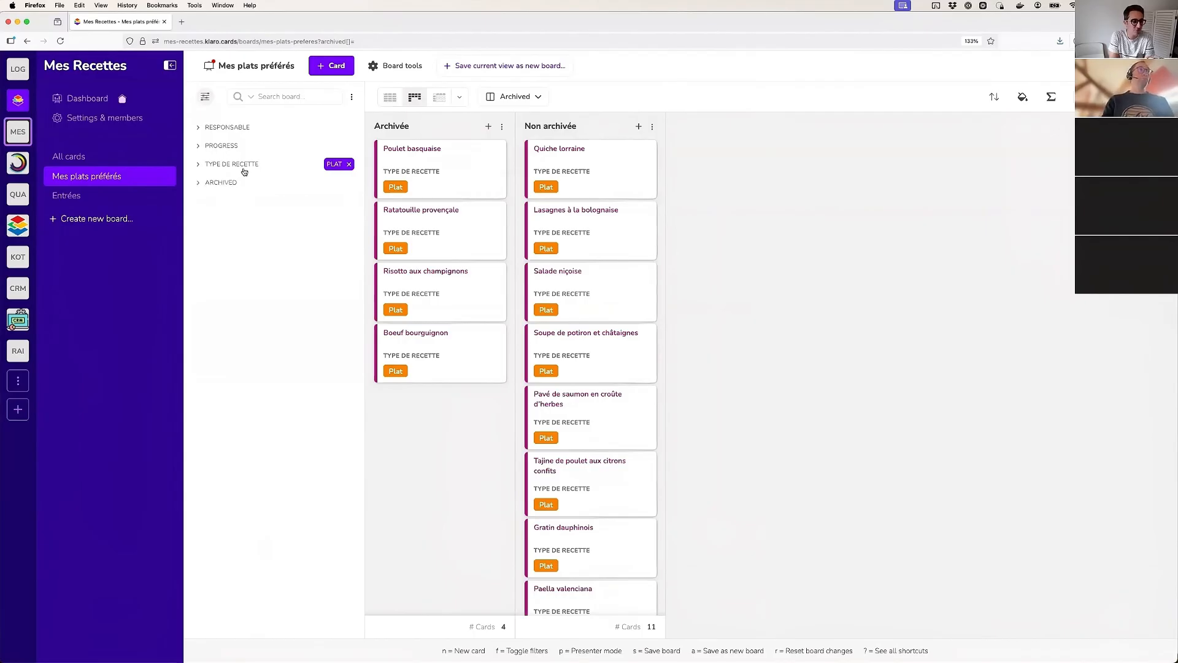
# Create a base dimension named Equipe in the project settings, with the values Equipe A and Equipe B
pyautogui.click(88, 123)
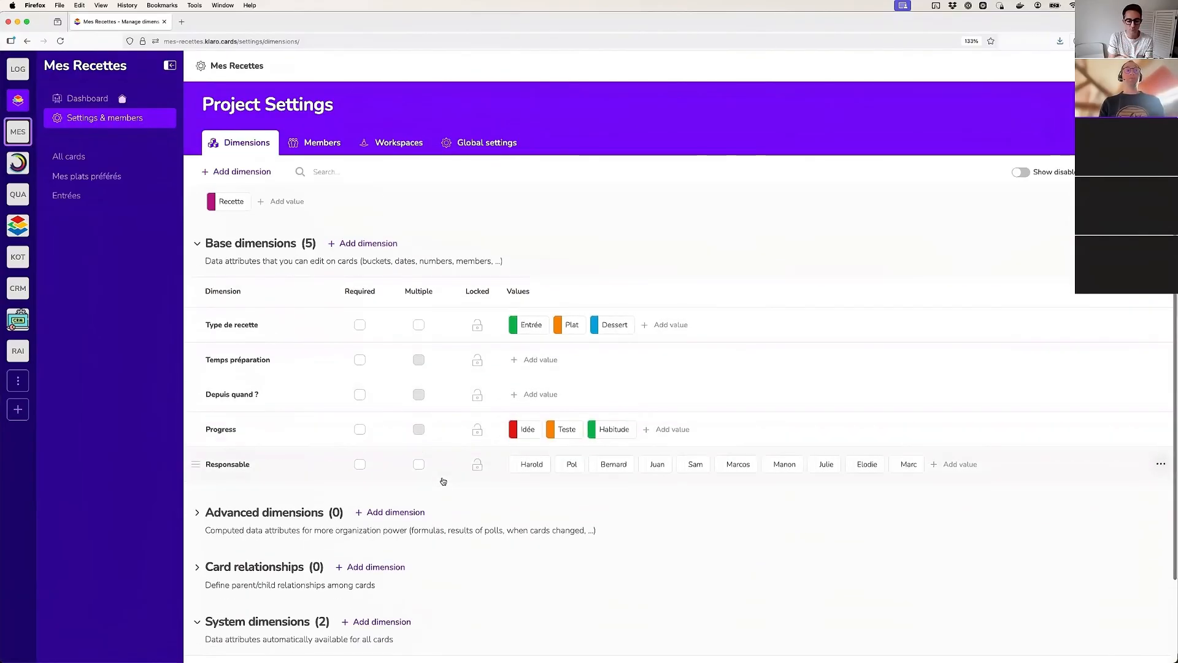
pyautogui.scroll(-1, 426, 487)
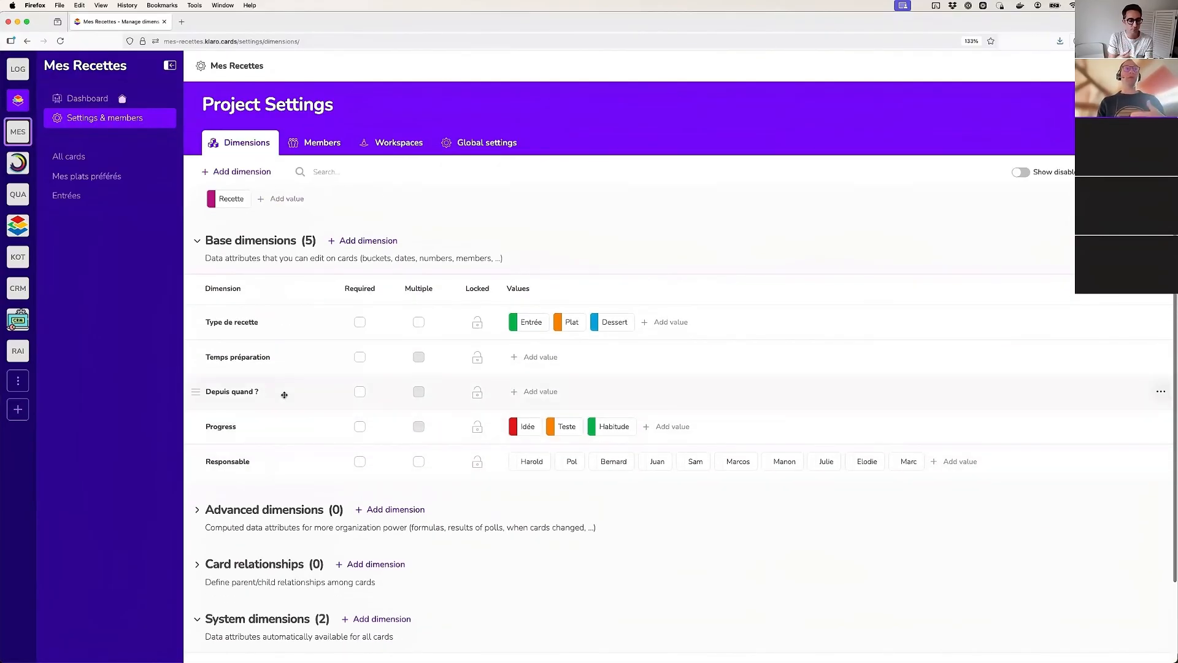
pyautogui.scroll(2, 353, 292)
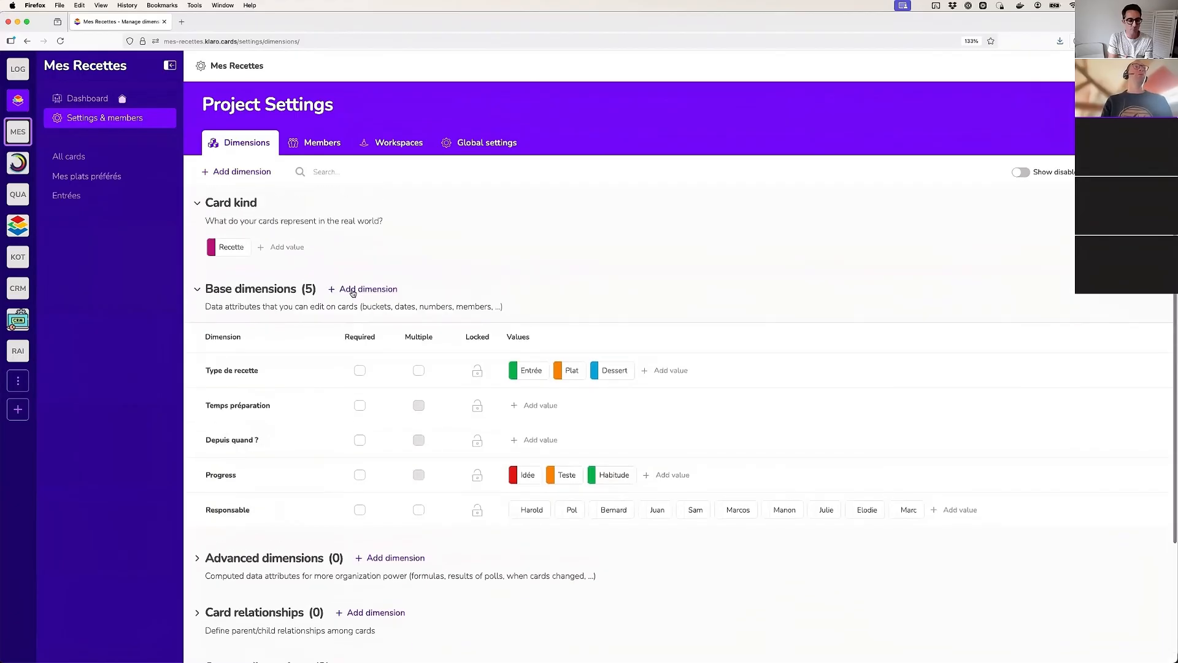
pyautogui.click(365, 293)
pyautogui.write('Eqio')
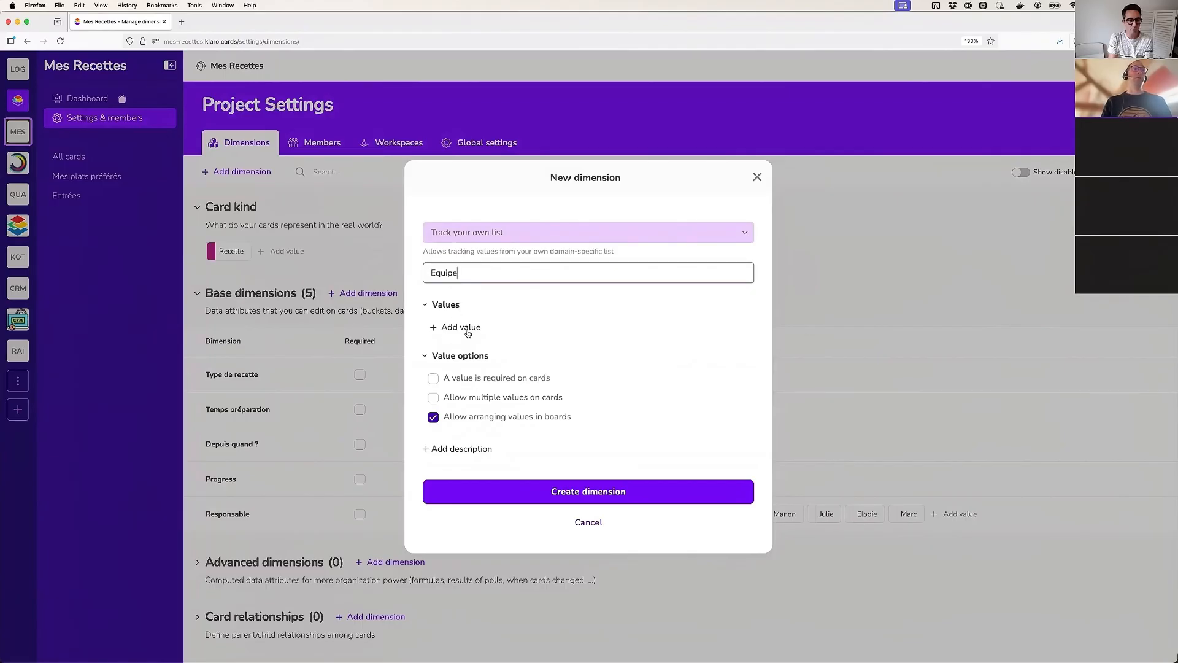
pyautogui.click(467, 332)
pyautogui.write('Equipe ')
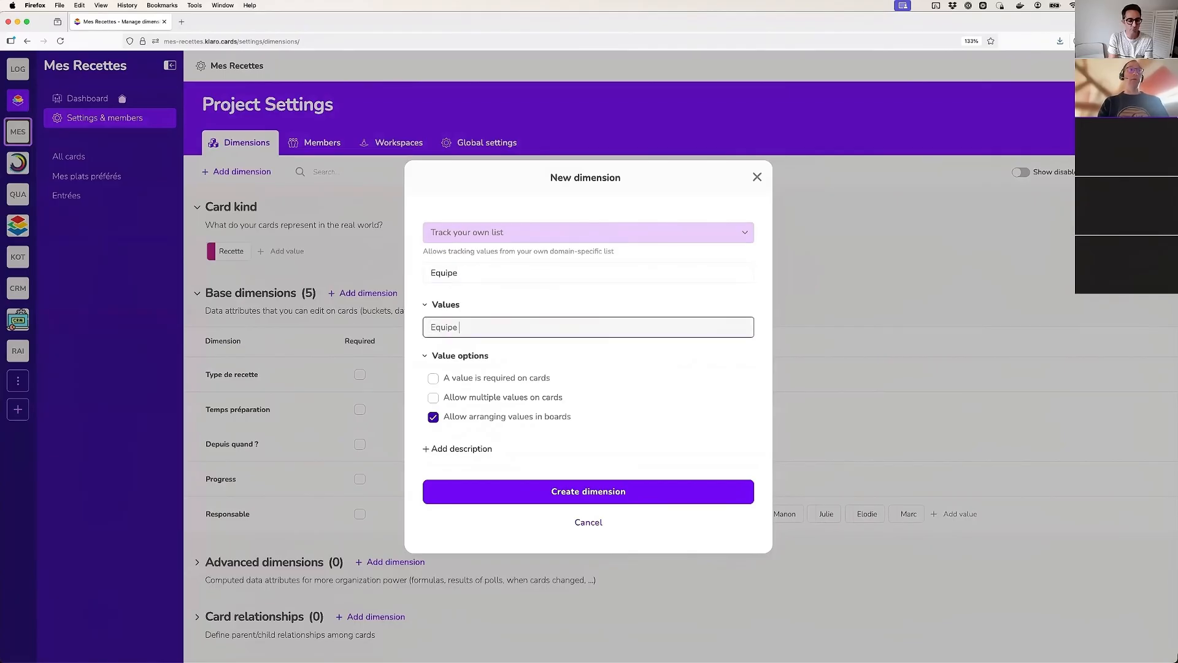
pyautogui.write('A')
pyautogui.press('Return')
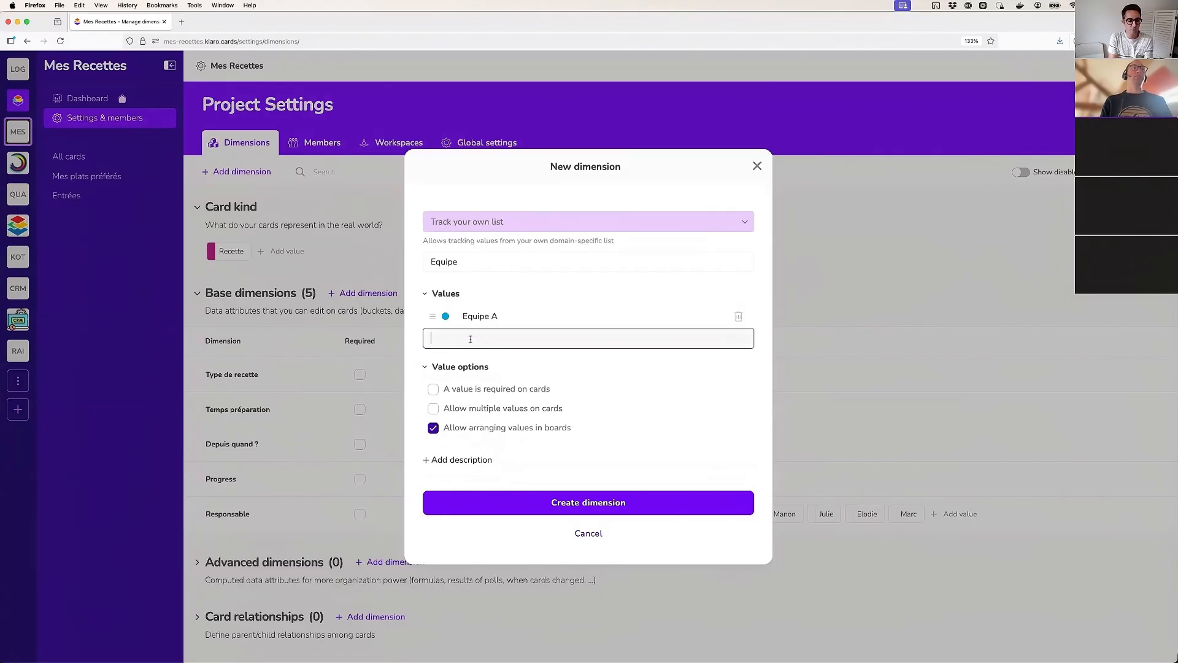
pyautogui.write('Equipe B')
pyautogui.press('Return')
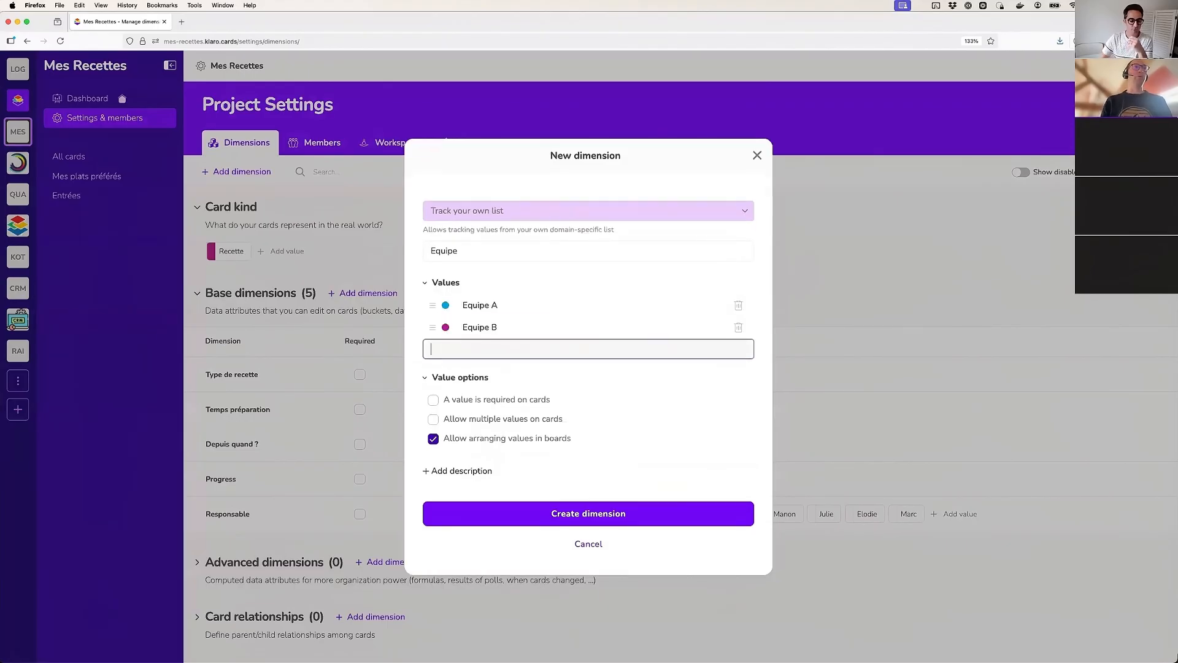
pyautogui.click(589, 514)
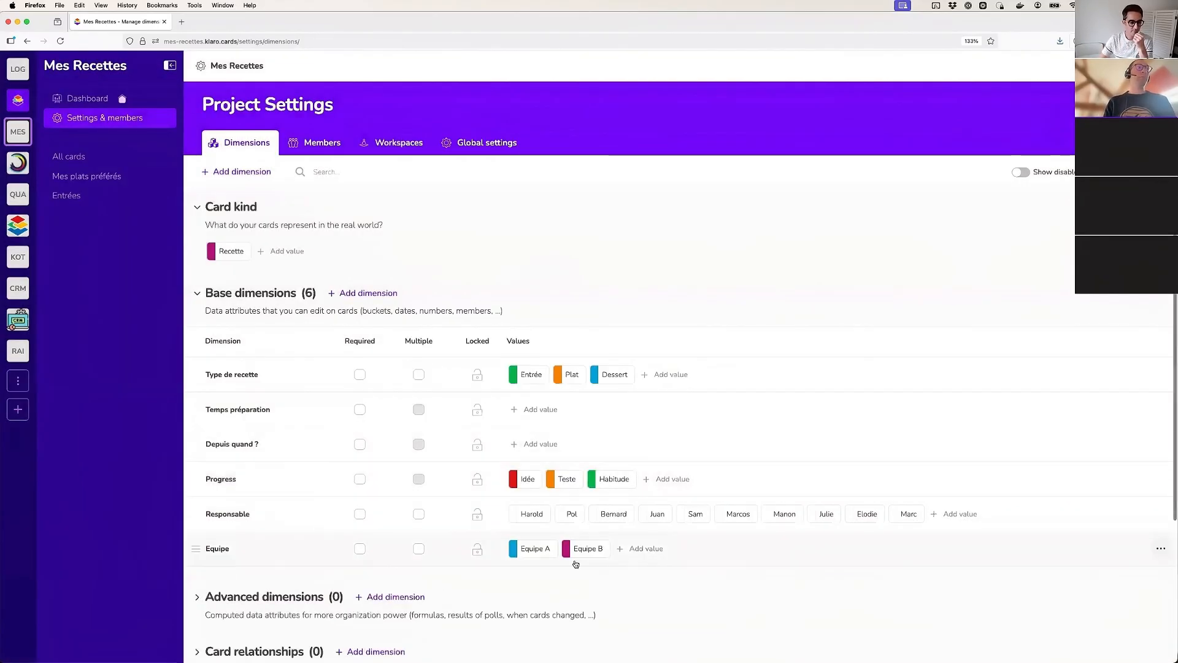
# Display the All cards board in the Casino view, sorted by the Equipe dimension
pyautogui.click(71, 157)
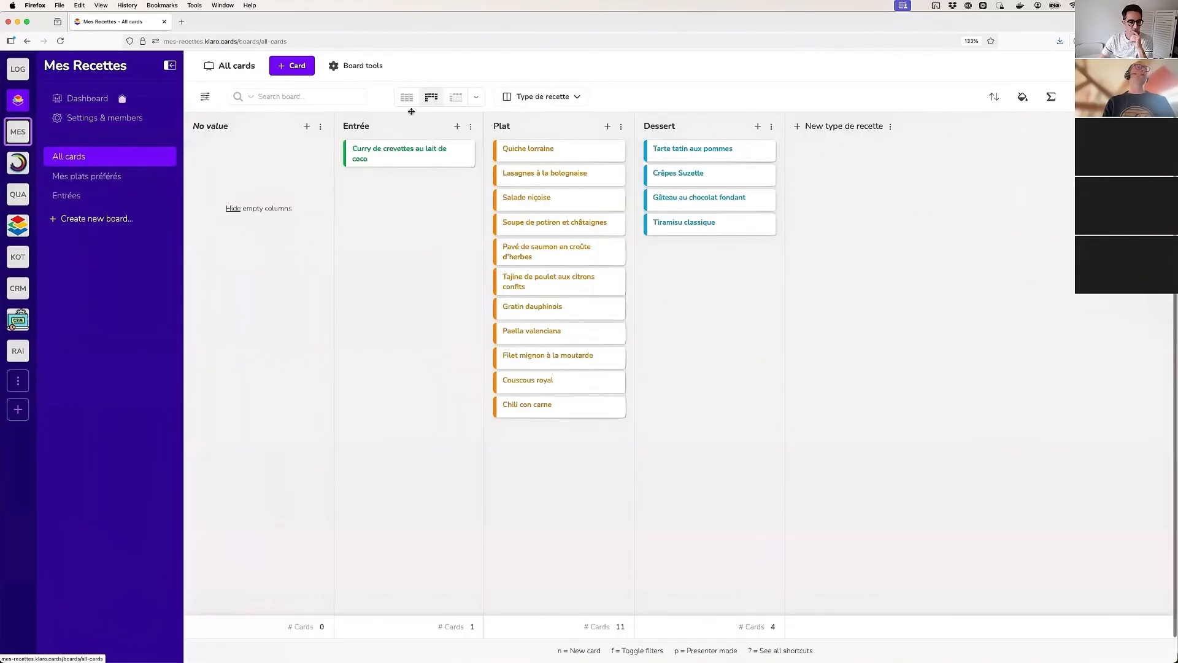
pyautogui.click(478, 99)
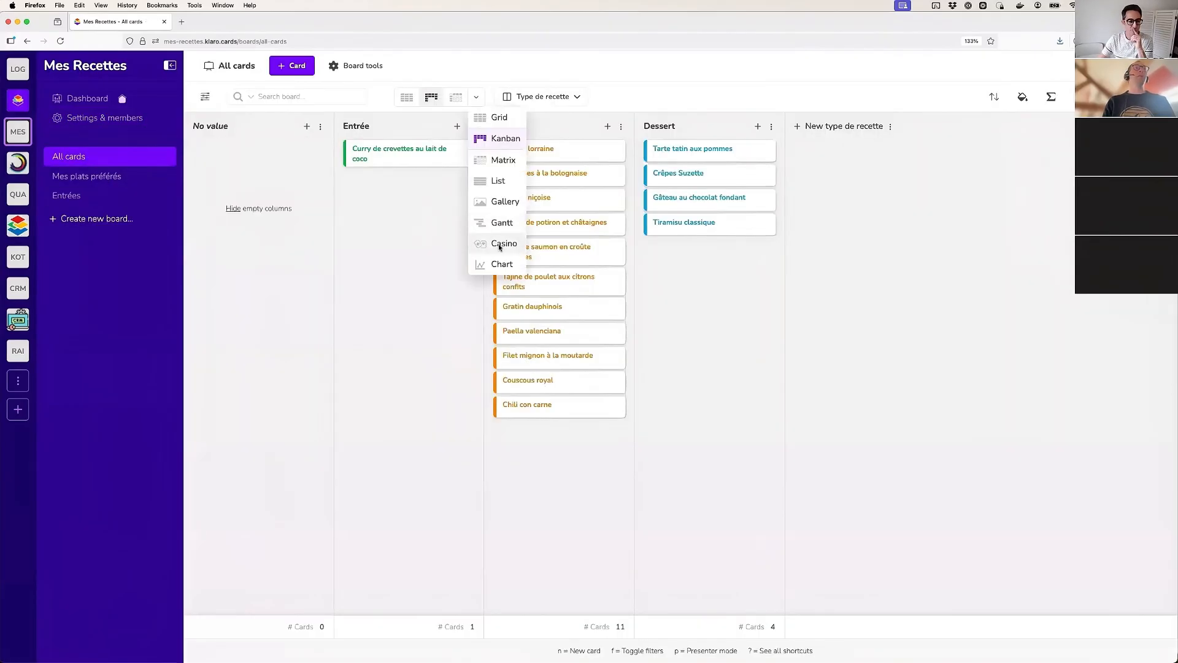
pyautogui.click(498, 245)
pyautogui.click(535, 96)
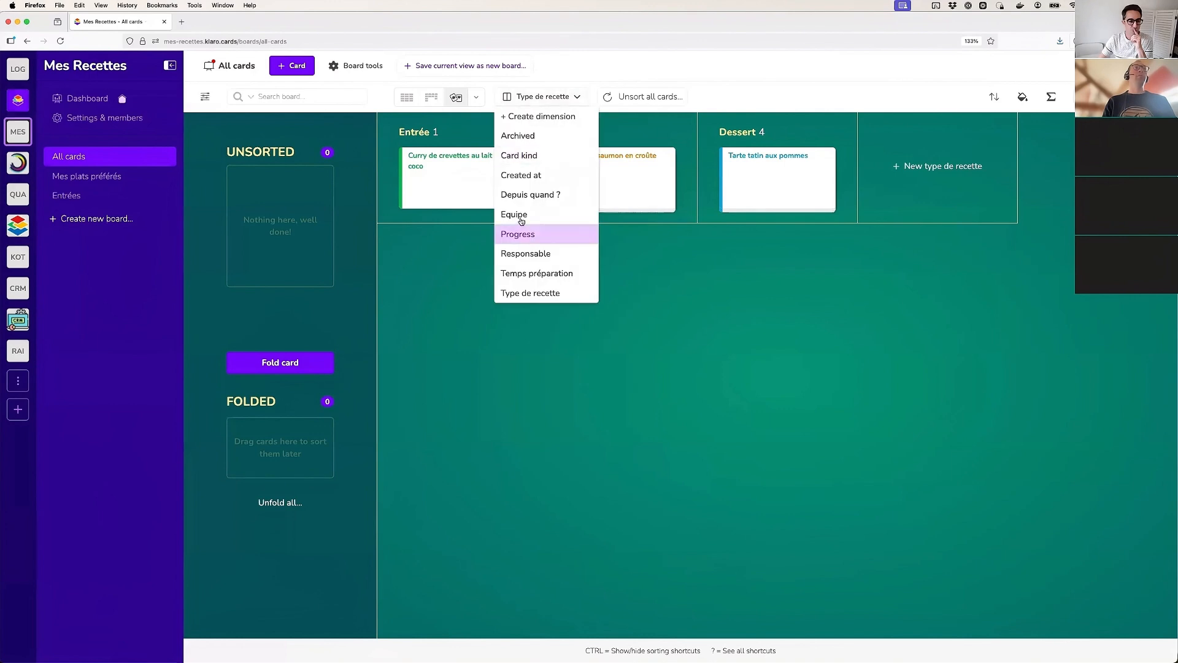
pyautogui.click(511, 218)
# Assign Crêpes Suzette, Gâteau au chocolat fondant and Tiramisu classique to Equipe A and all other cards to Equipe B
pyautogui.click(454, 186)
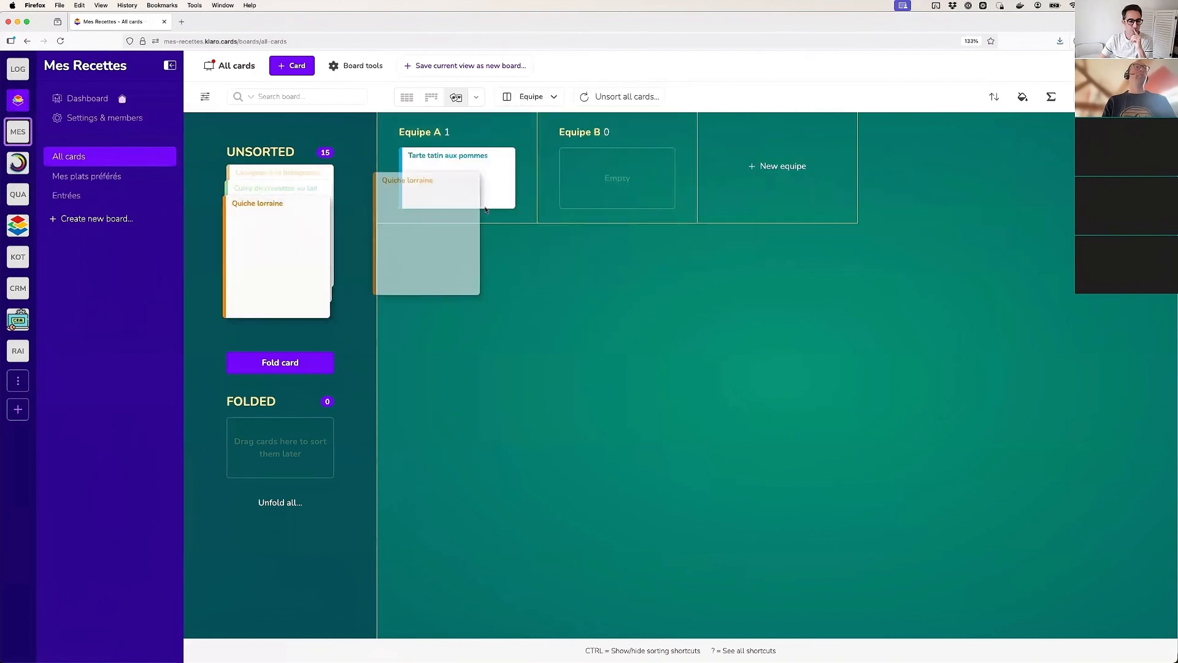
pyautogui.moveTo(287, 227); pyautogui.dragTo(604, 184)
pyautogui.moveTo(286, 227); pyautogui.dragTo(776, 186)
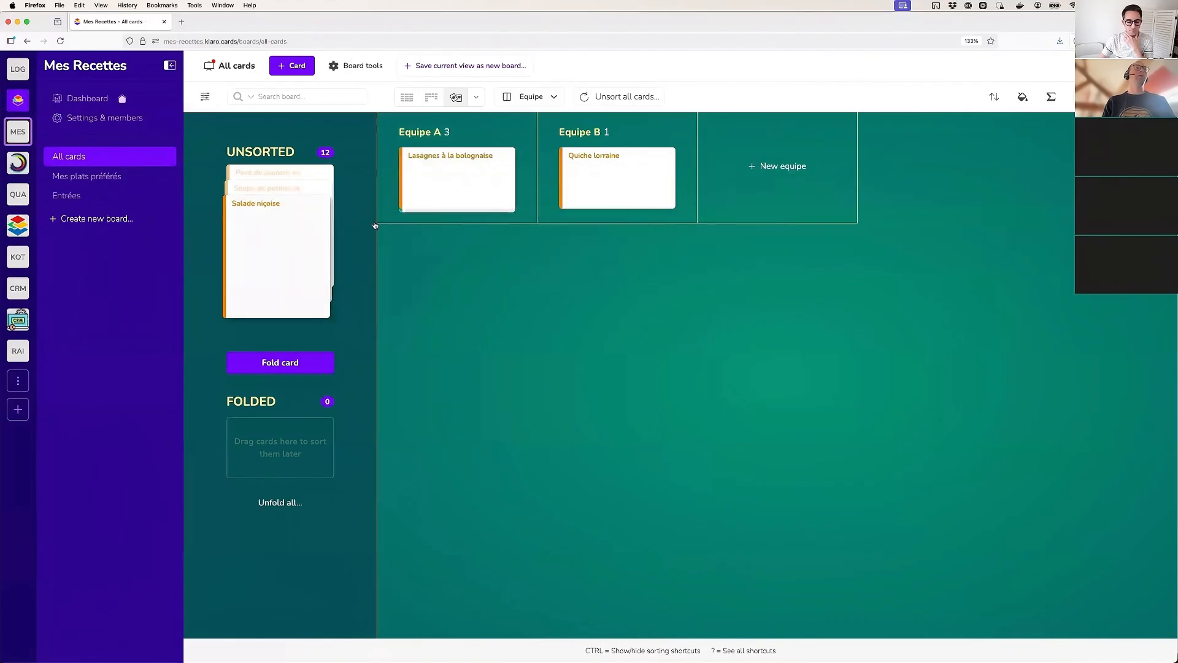
pyautogui.hotkey('ctrl', 'a')
pyautogui.moveTo(296, 199); pyautogui.dragTo(583, 178)
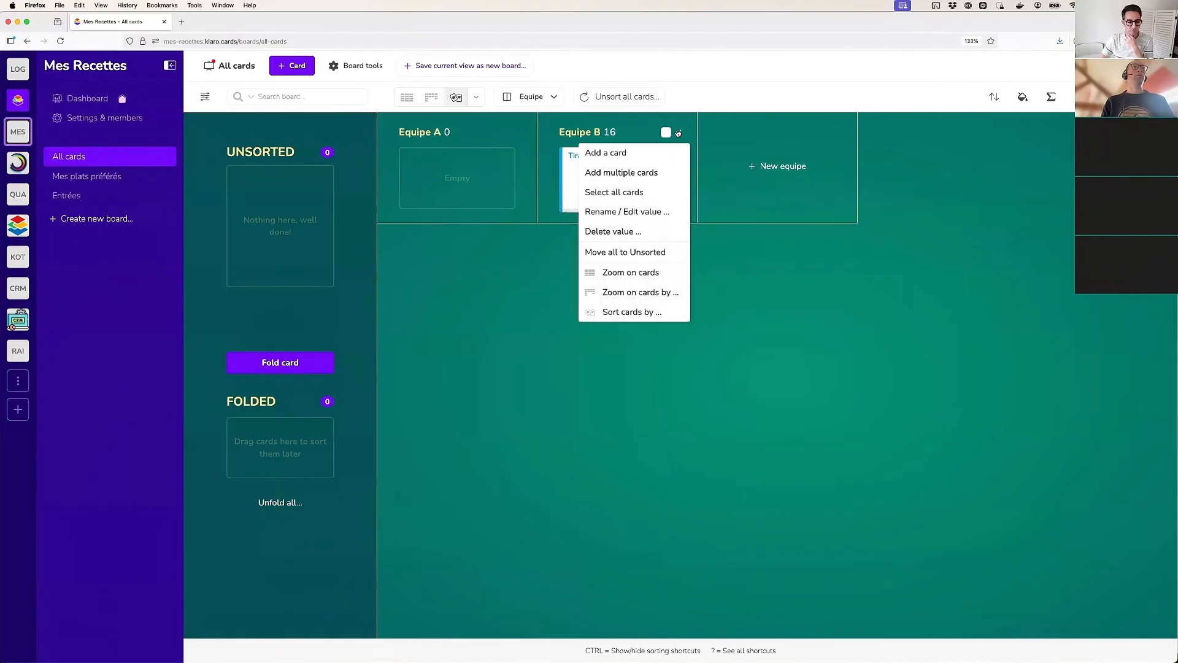
pyautogui.moveTo(594, 177); pyautogui.dragTo(467, 188)
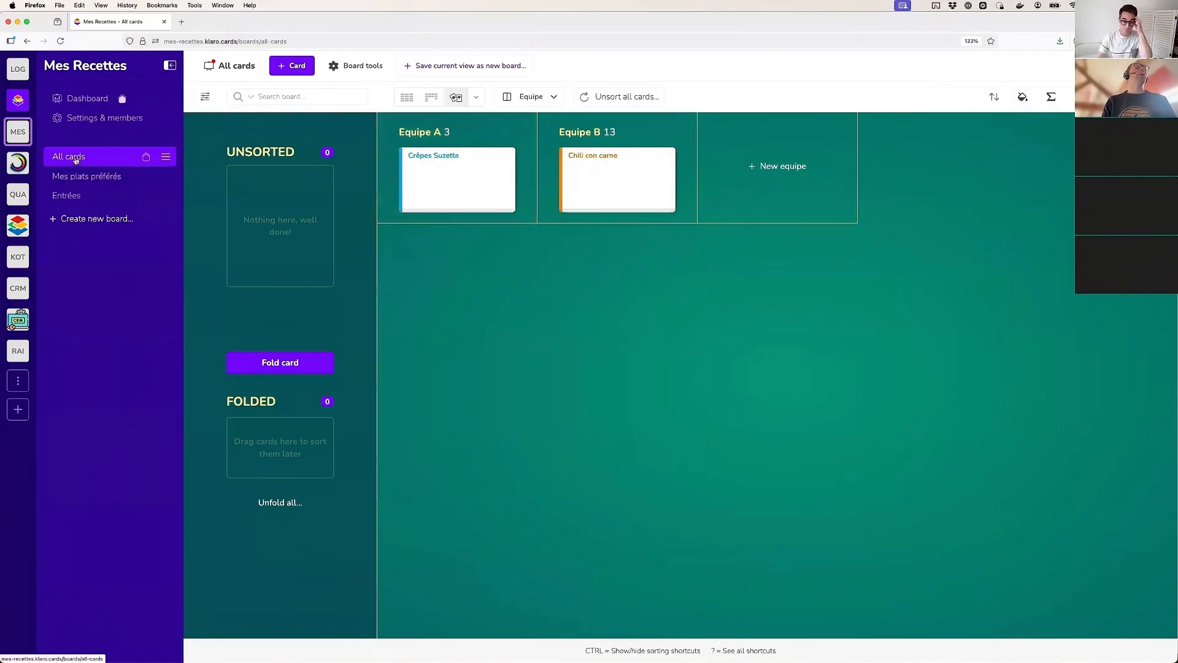
# Filter the All cards board to Equipe A and arrange the cards as a Kanban by Progress
pyautogui.click(408, 98)
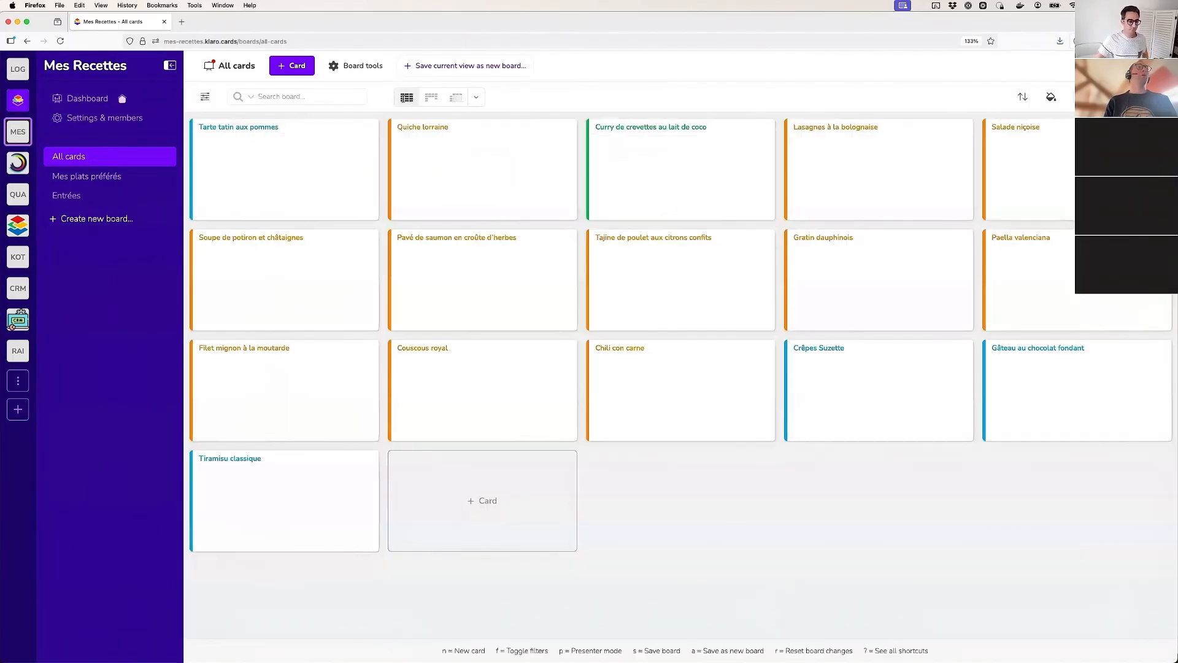
pyautogui.click(205, 97)
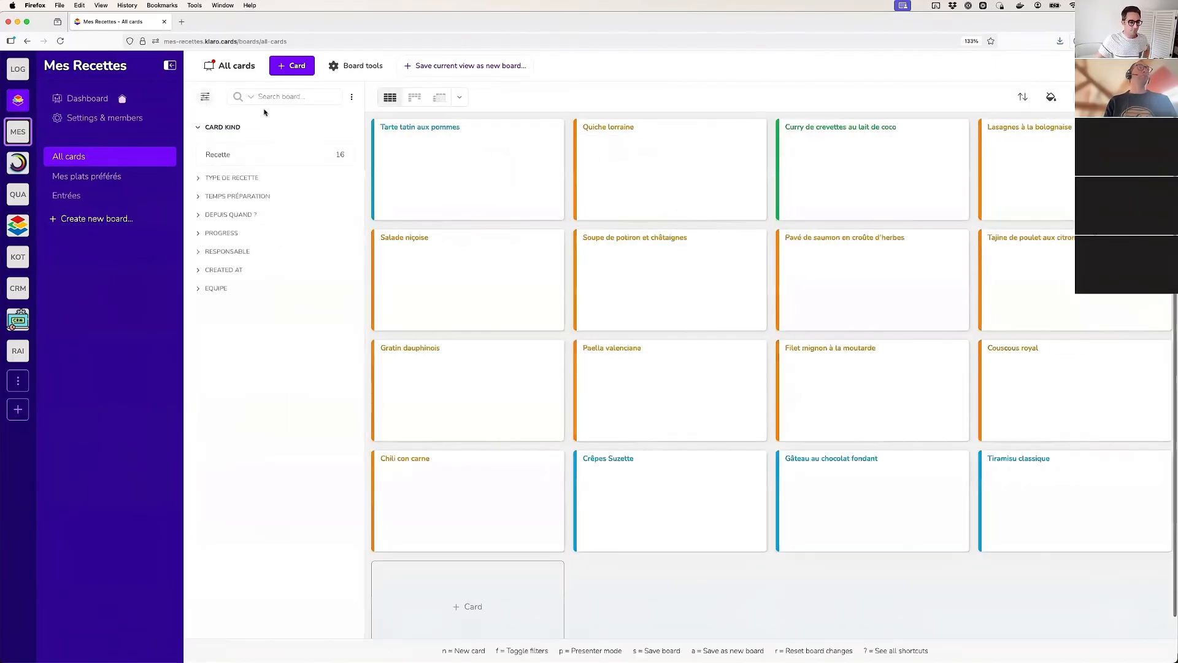
pyautogui.click(217, 288)
pyautogui.click(221, 344)
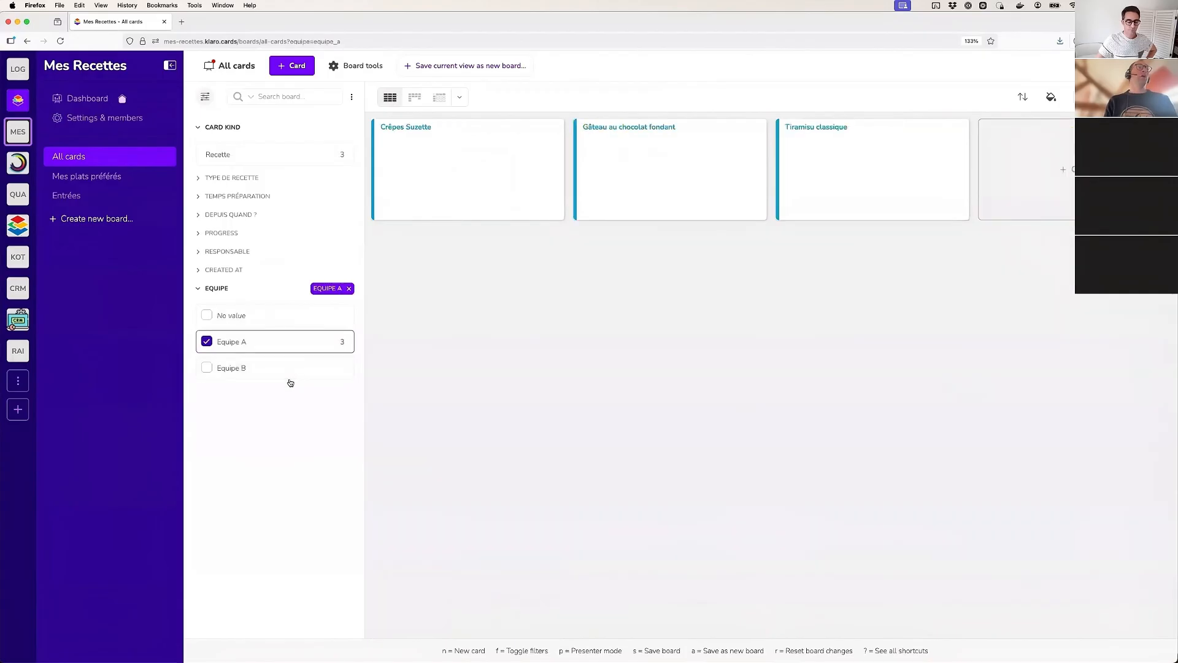
pyautogui.click(414, 98)
pyautogui.click(508, 96)
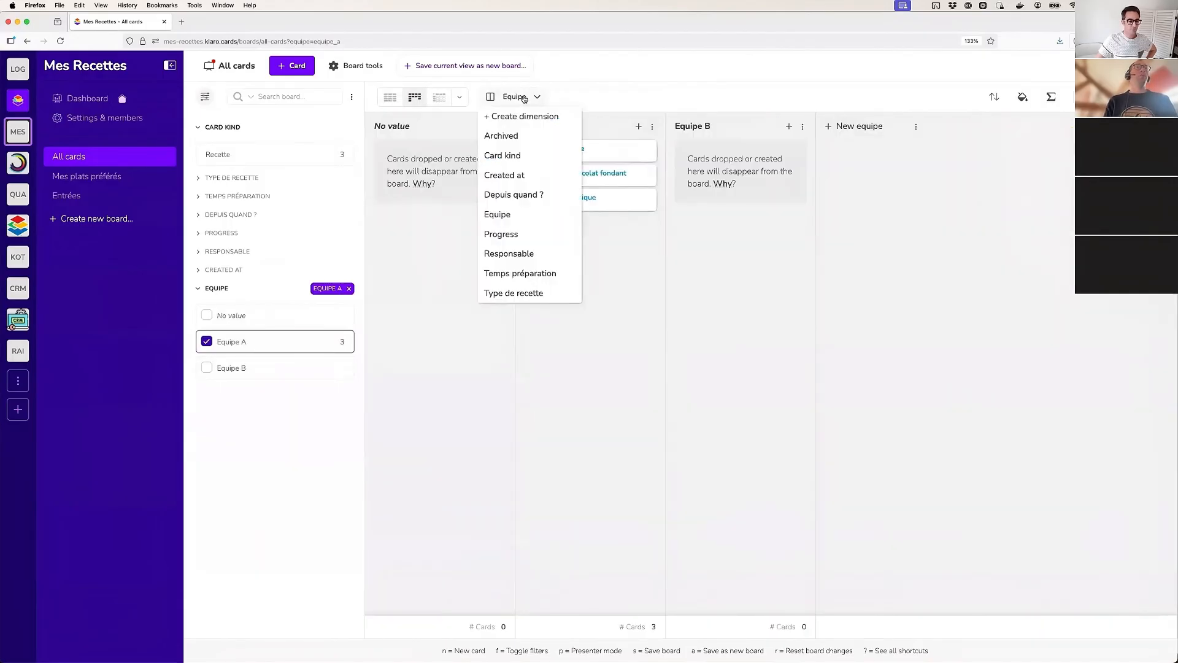
pyautogui.click(521, 233)
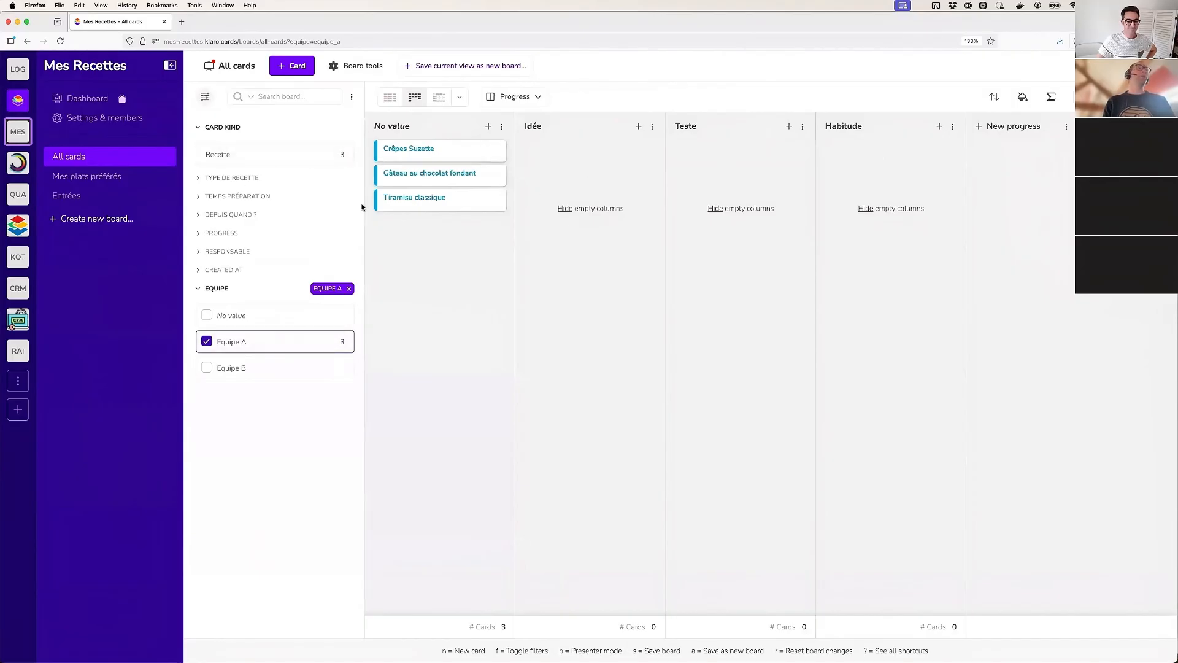
# Save the current view as a new board named Equipe A
pyautogui.click(444, 66)
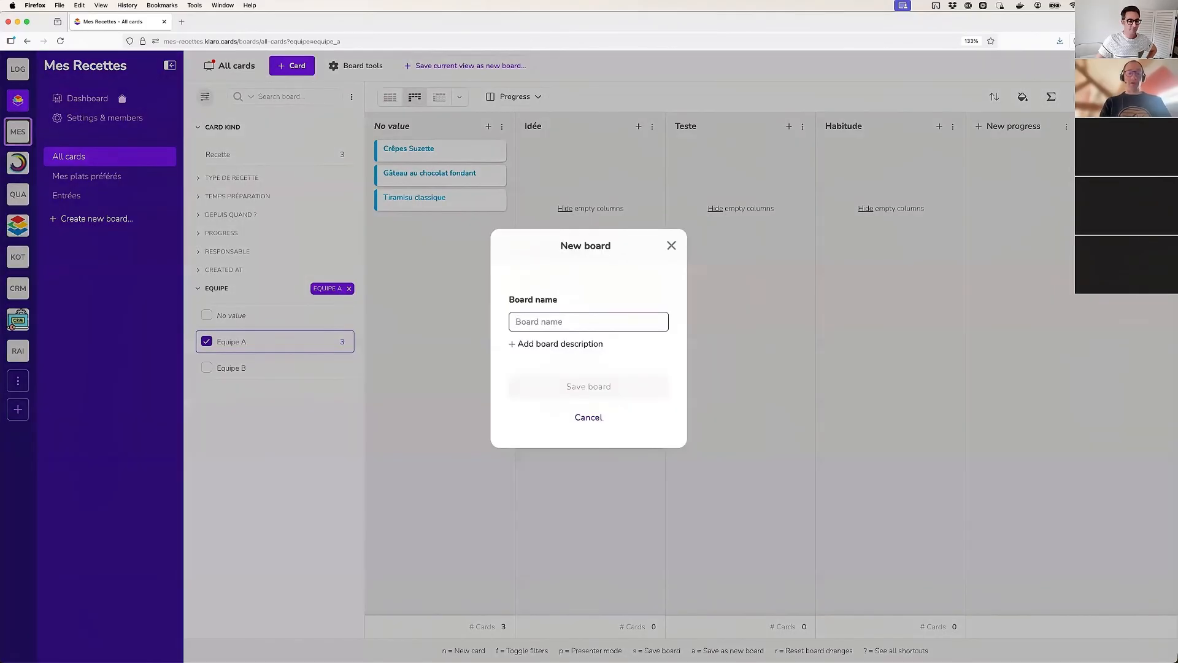
pyautogui.write('Equipe A')
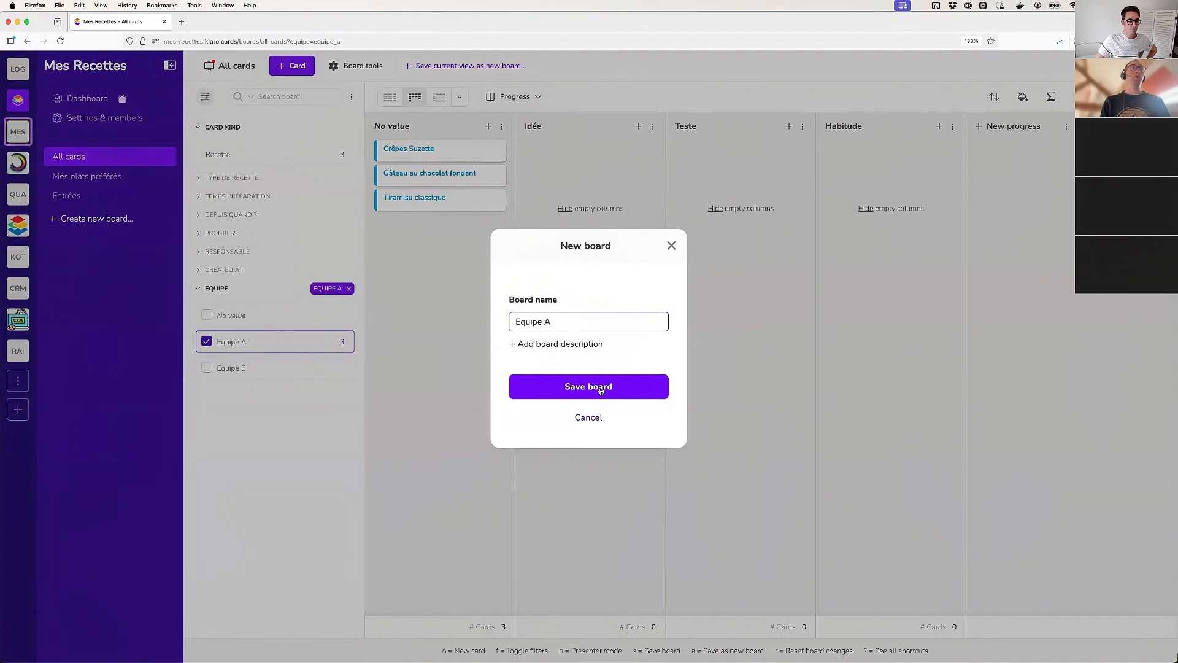
pyautogui.click(601, 391)
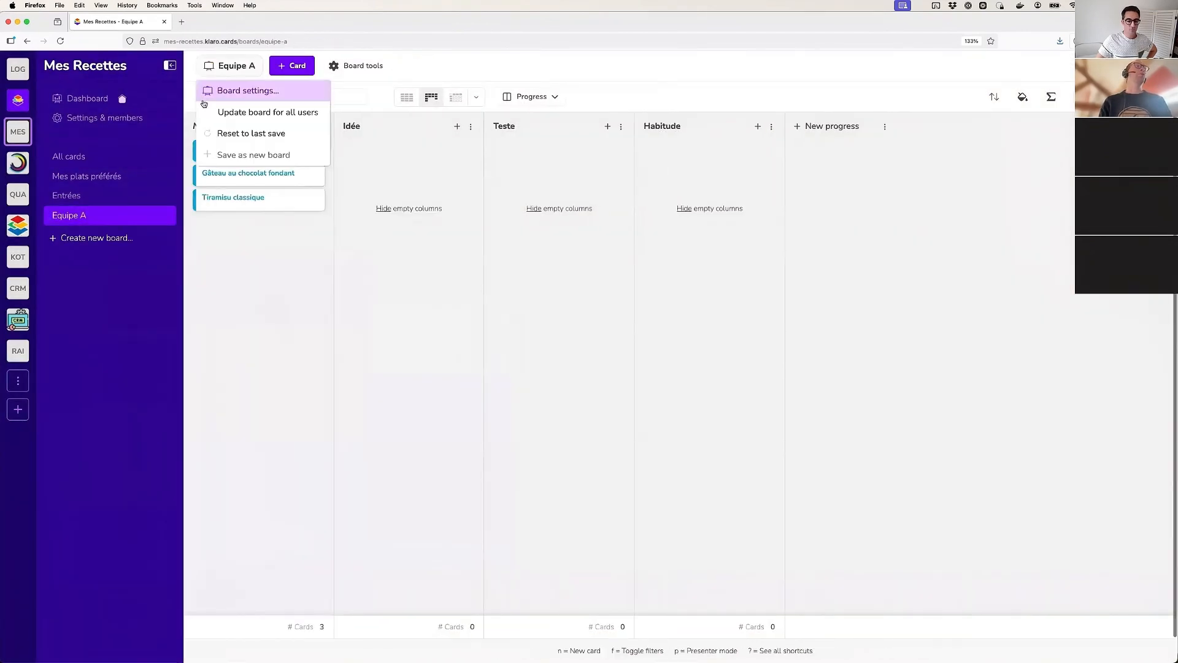
# Arrange the columns by Depuis quand ? at week granularity and switch the Equipe filter to Equipe B
pyautogui.click(523, 96)
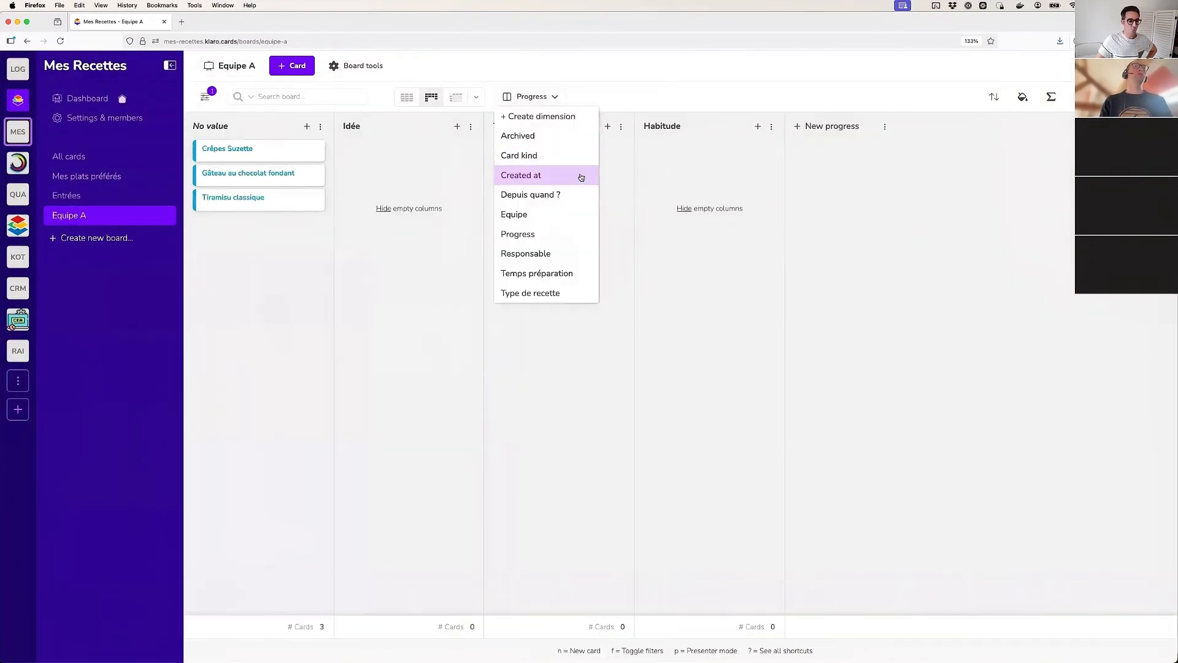
pyautogui.click(573, 197)
pyautogui.click(642, 97)
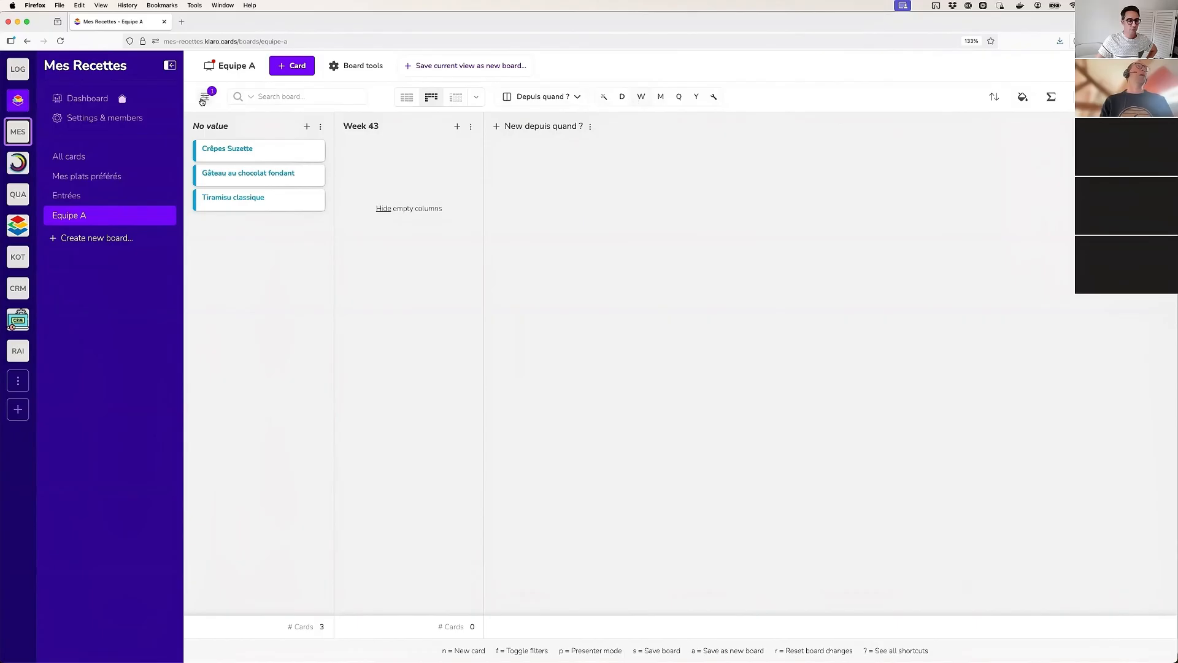
pyautogui.click(203, 98)
pyautogui.click(226, 290)
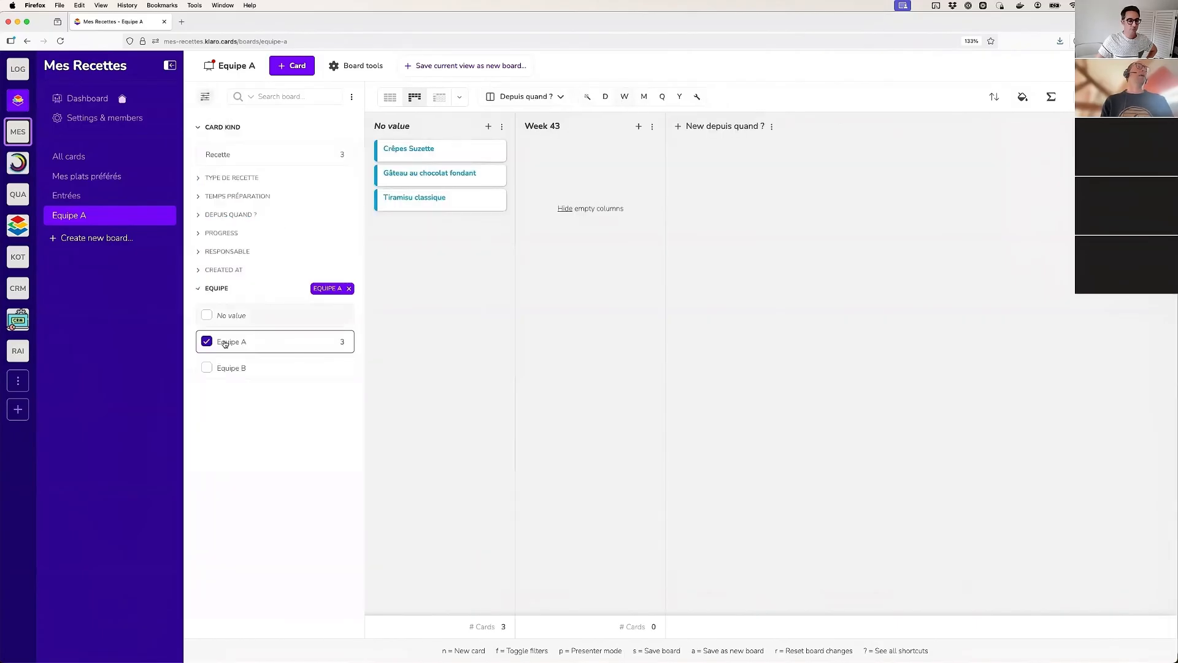
pyautogui.click(231, 368)
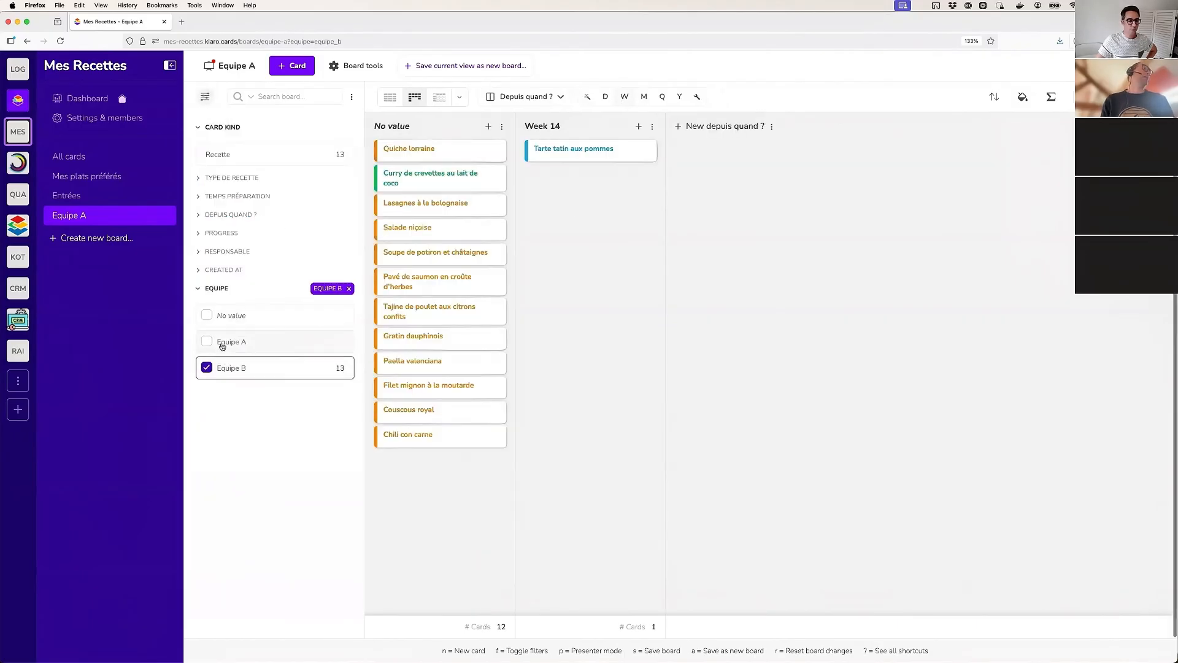
pyautogui.click(221, 290)
# Display the cards as a Matrix with Progress as rows, and save the view as a new board named Equipe B
pyautogui.click(439, 97)
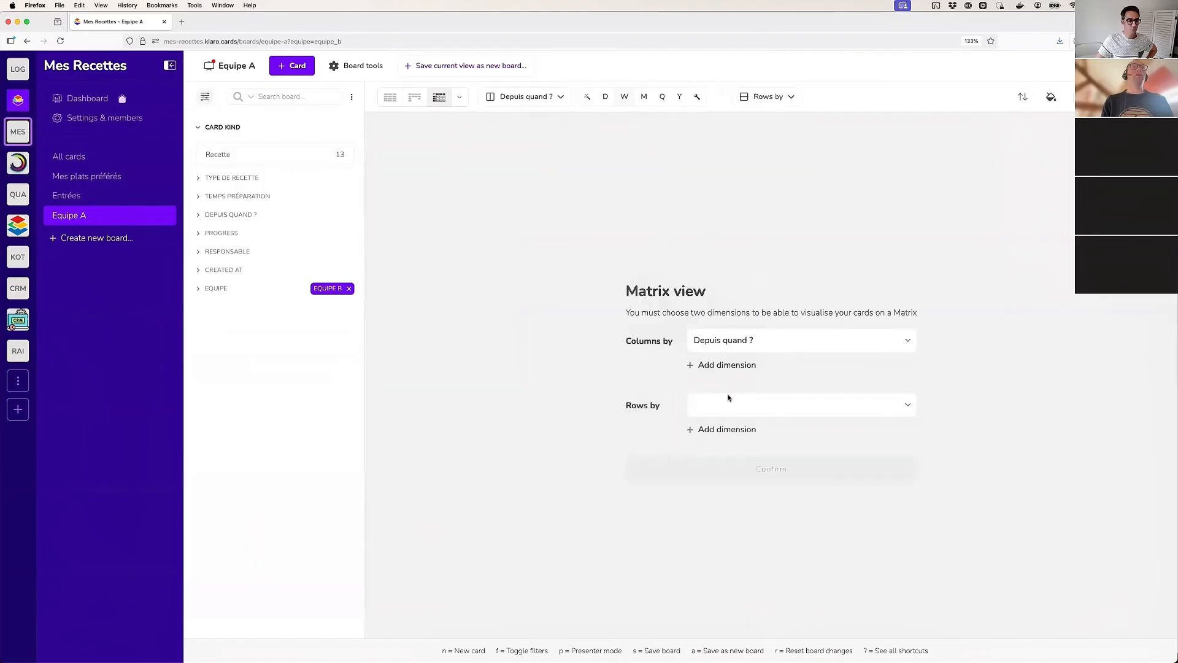
pyautogui.click(728, 399)
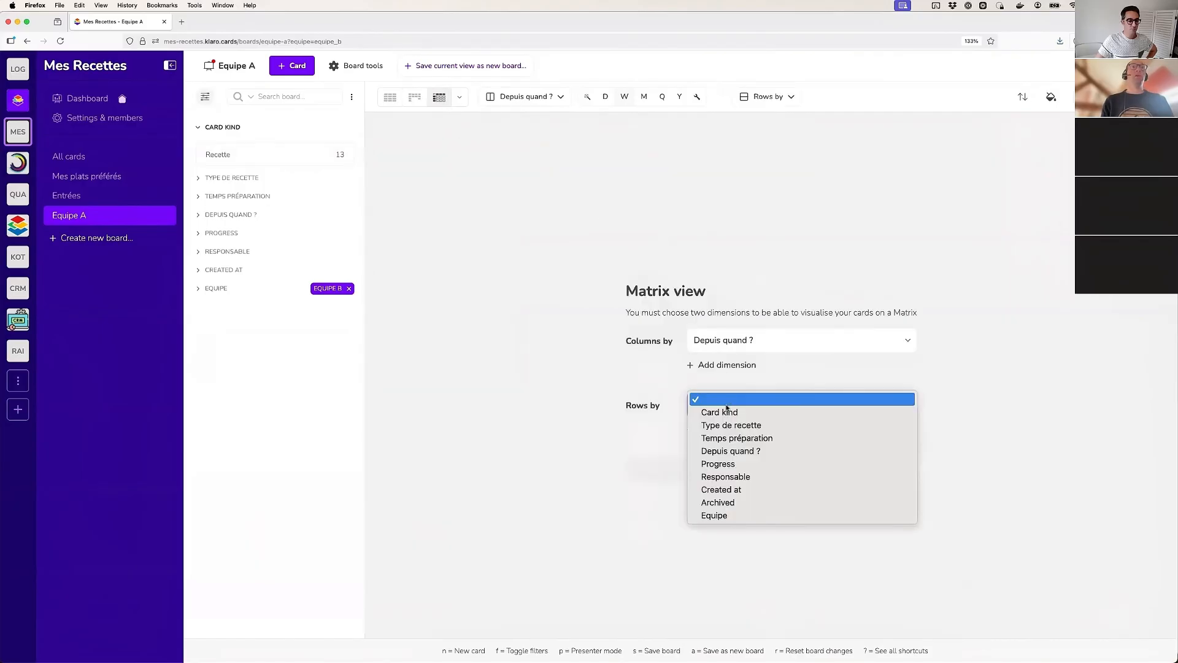
pyautogui.click(727, 464)
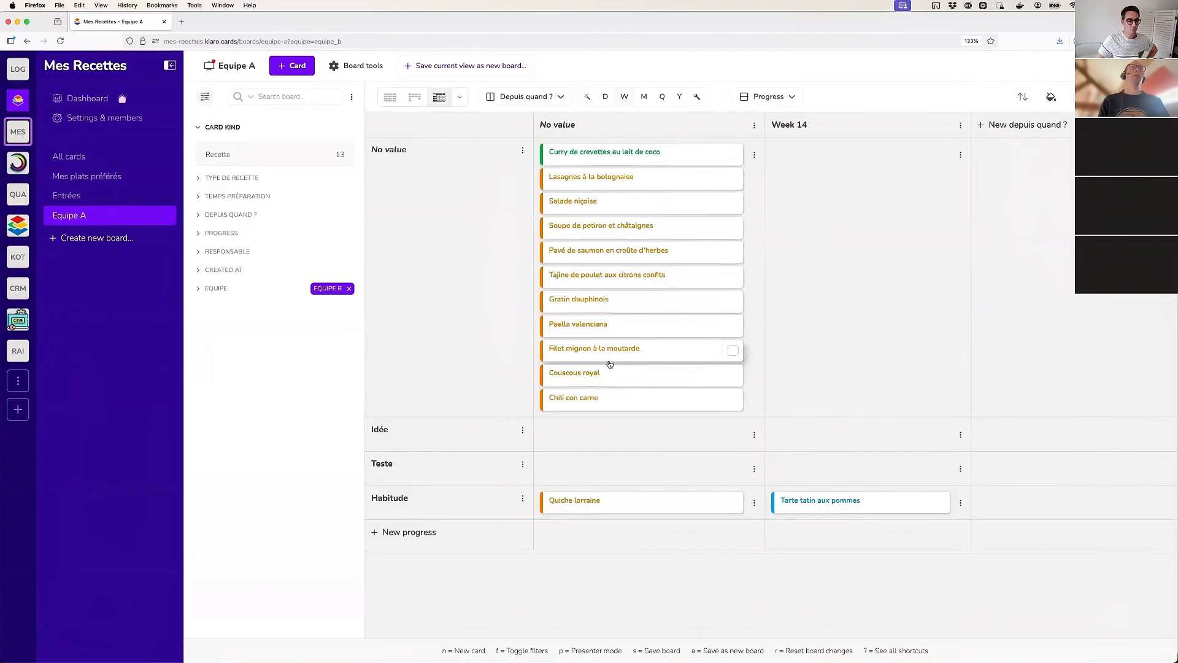
pyautogui.click(479, 66)
pyautogui.write('Equipe B')
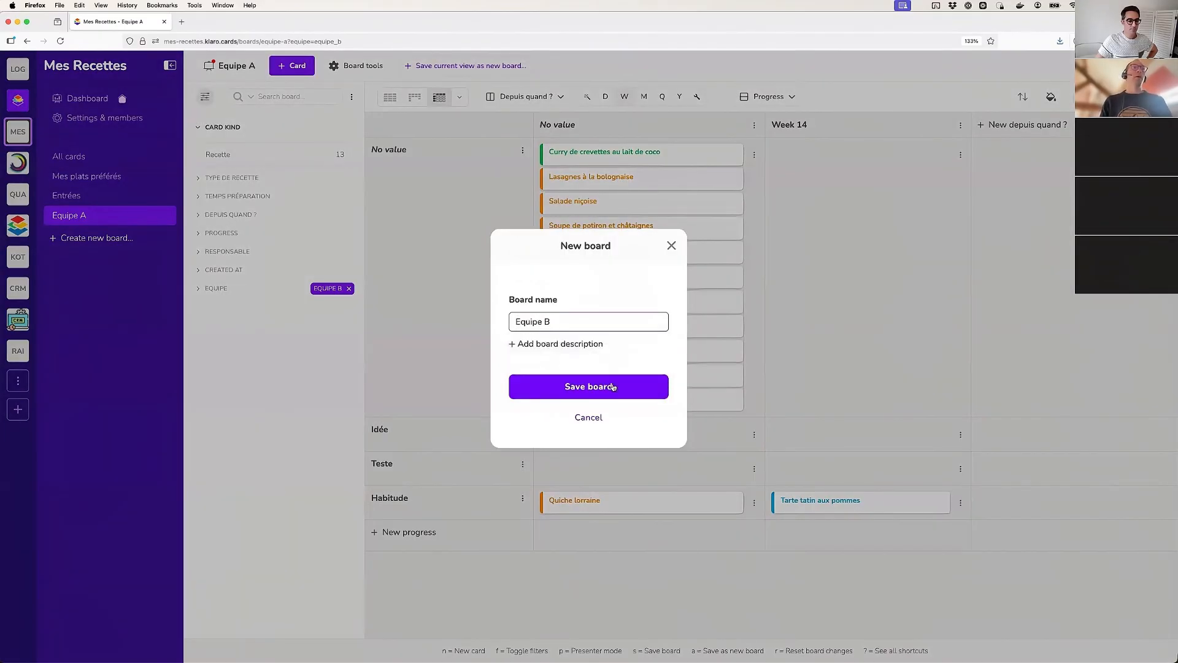
pyautogui.click(613, 387)
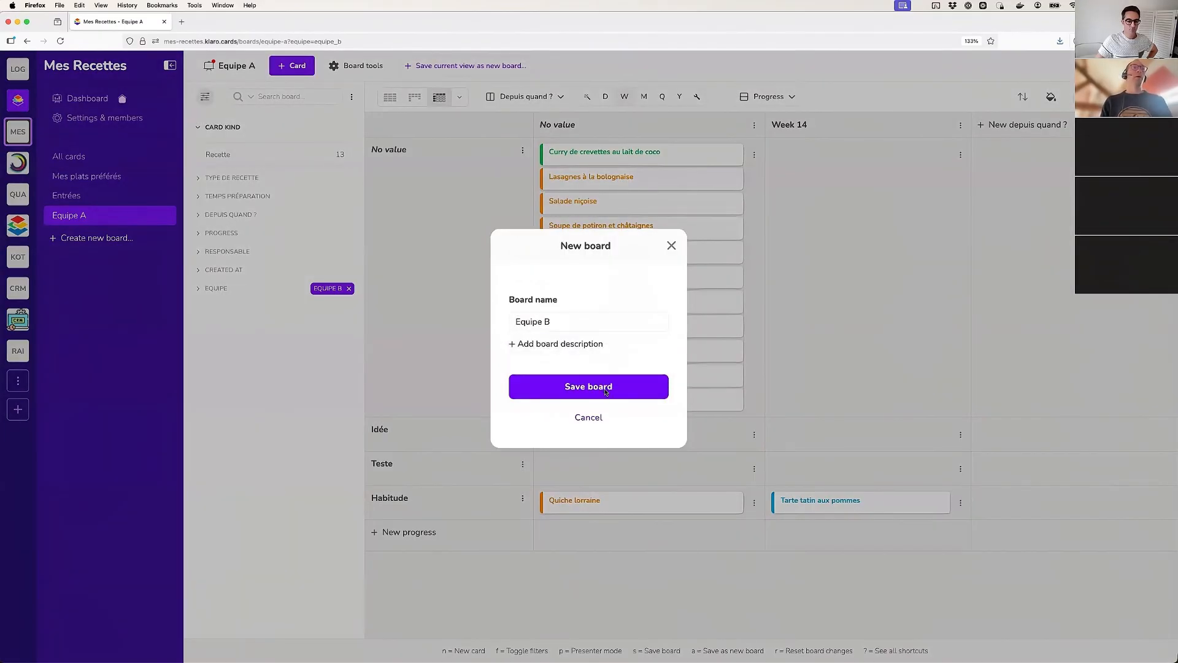
# Move Gâteau au chocolat fondant to Idée and Crêpes Suzette to Teste on the Equipe A board, and switch between both team boards
pyautogui.click(56, 216)
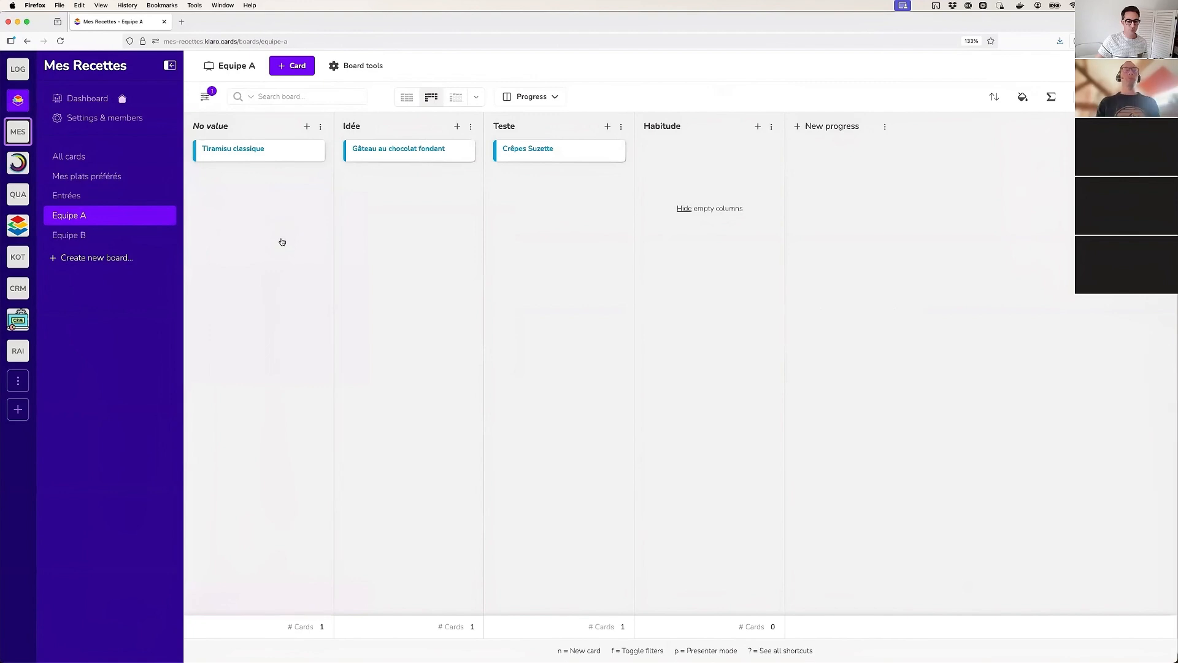
pyautogui.click(74, 236)
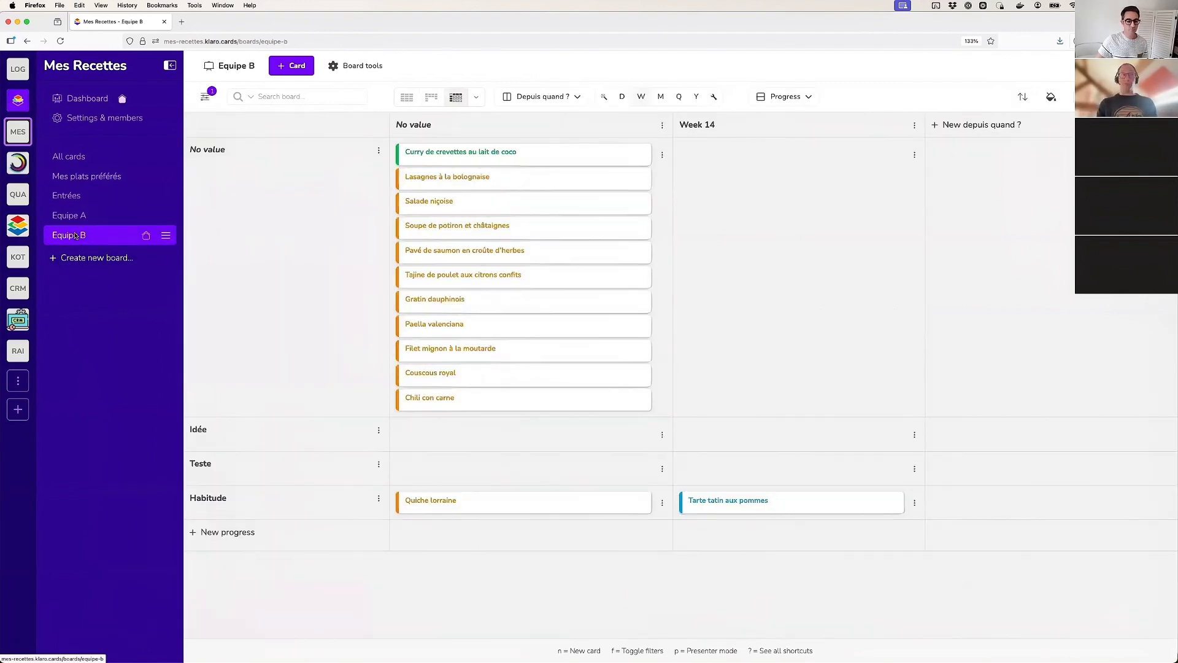
pyautogui.click(87, 215)
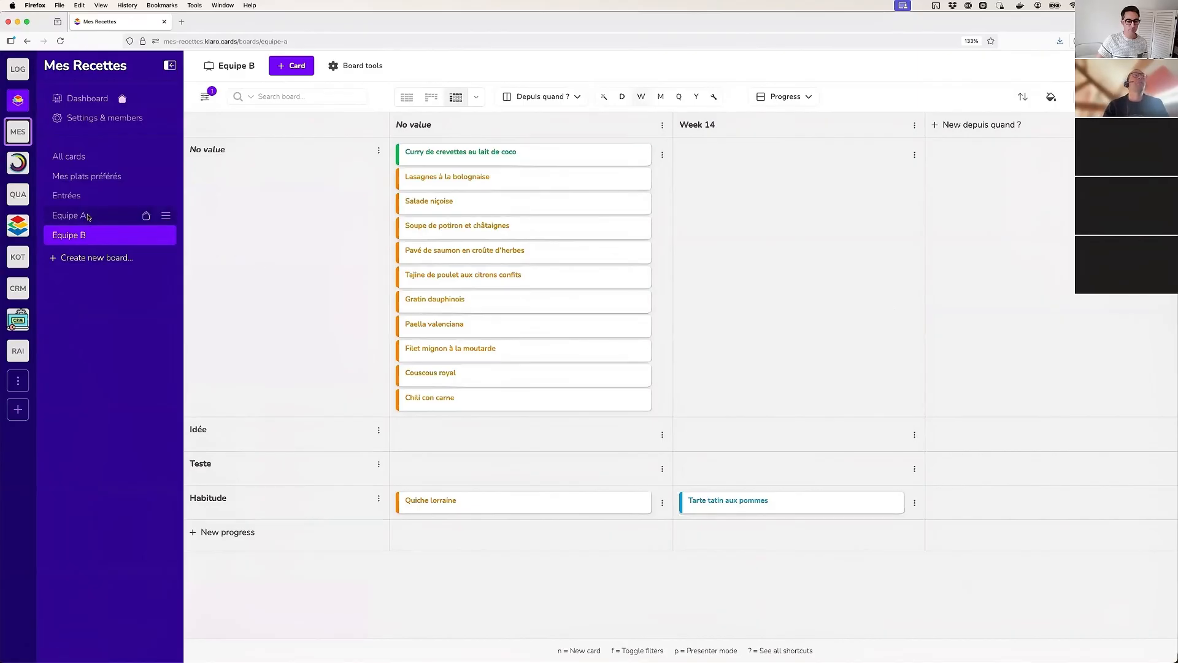
# Turn on the display of dimensions on the cards of the All cards board without saving the board
pyautogui.click(78, 158)
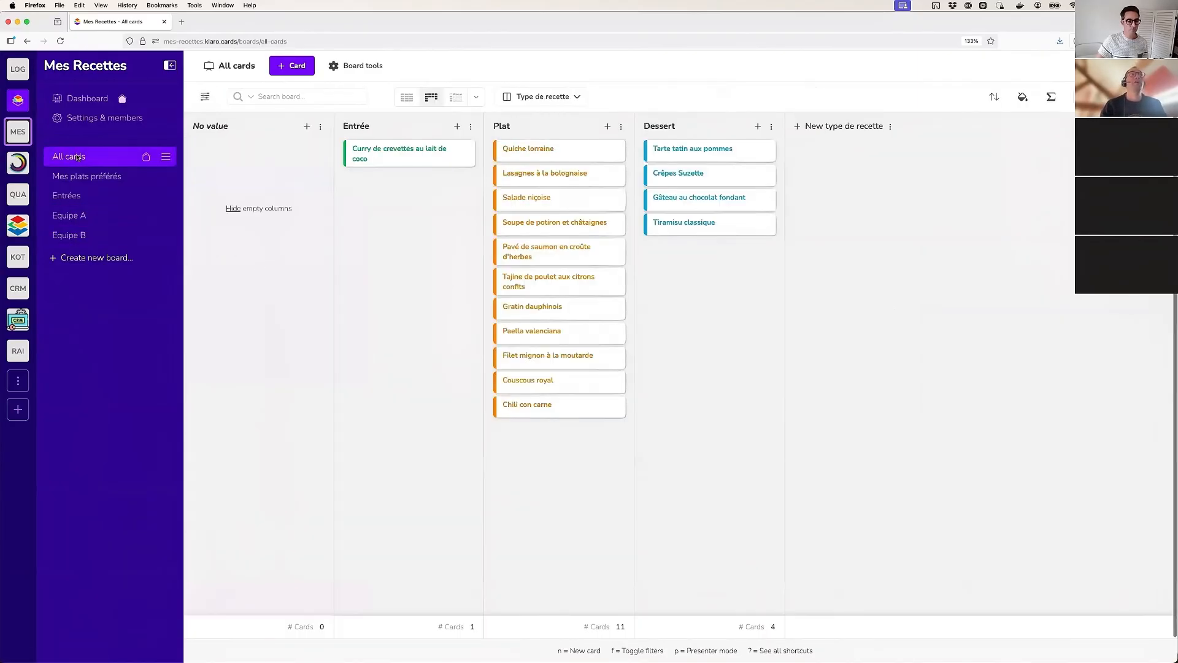
pyautogui.click(1023, 97)
pyautogui.click(972, 255)
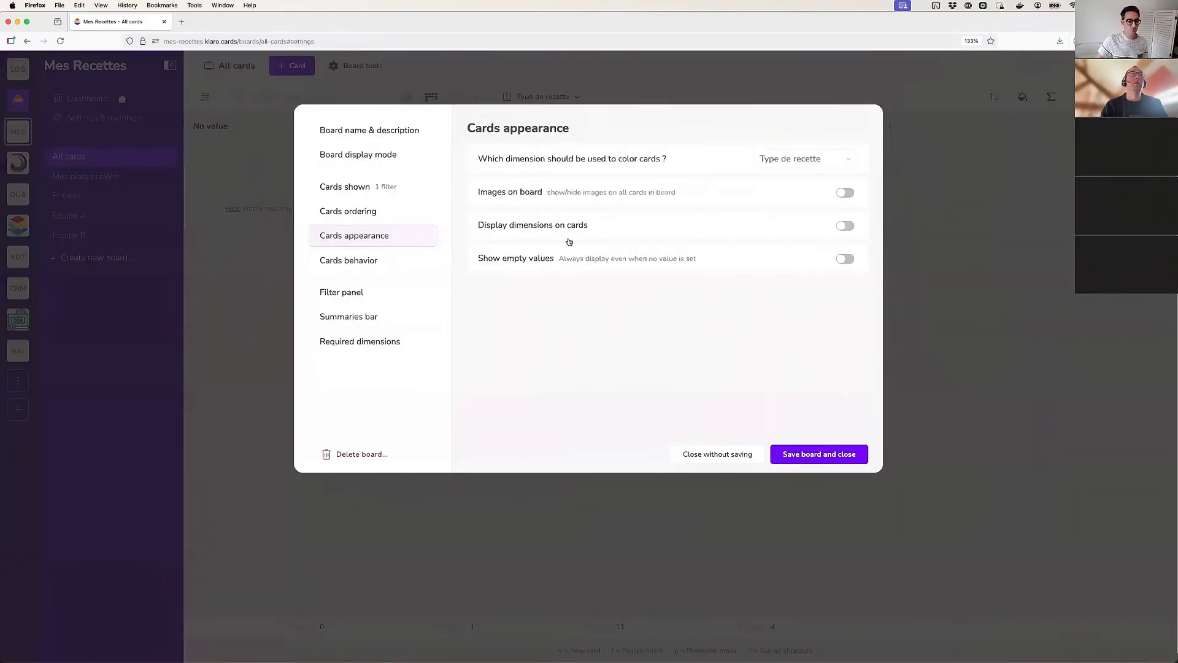
pyautogui.click(845, 225)
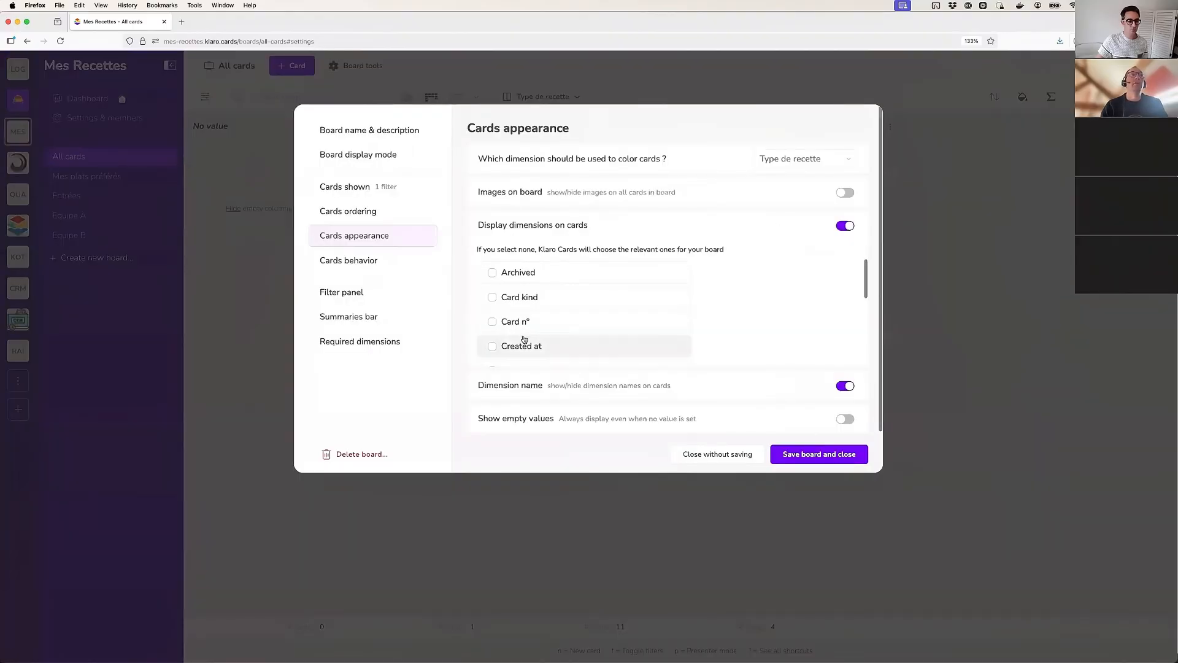
pyautogui.scroll(-2, 507, 342)
pyautogui.scroll(1, 516, 342)
pyautogui.click(716, 454)
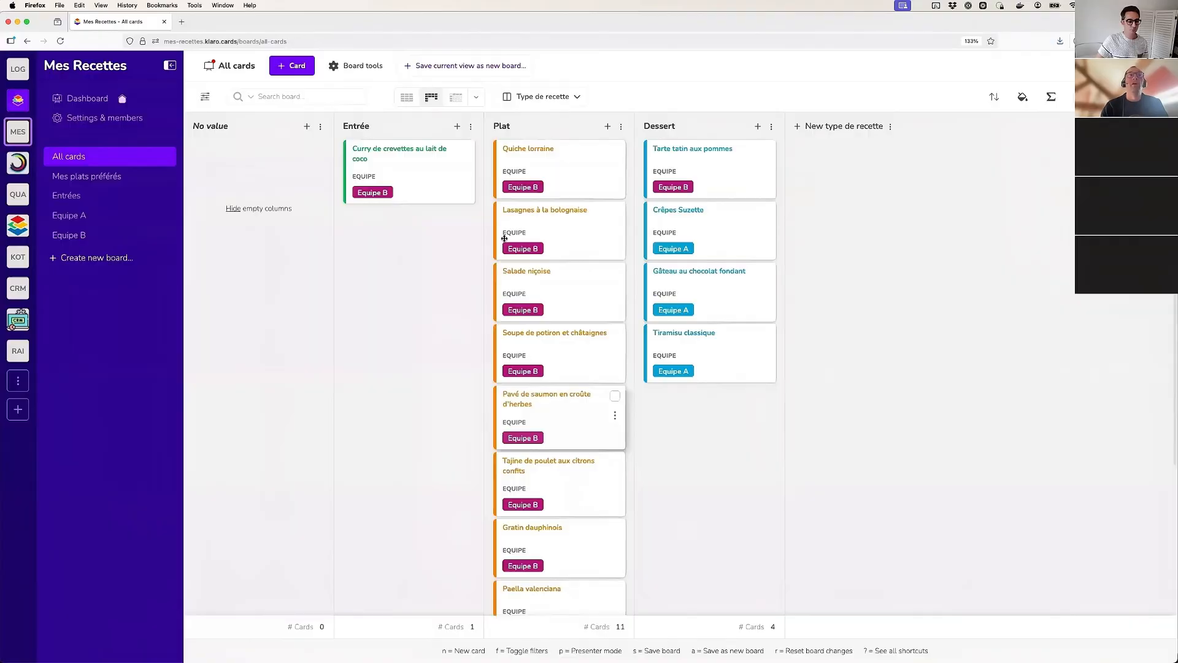
pyautogui.scroll(-4, 556, 467)
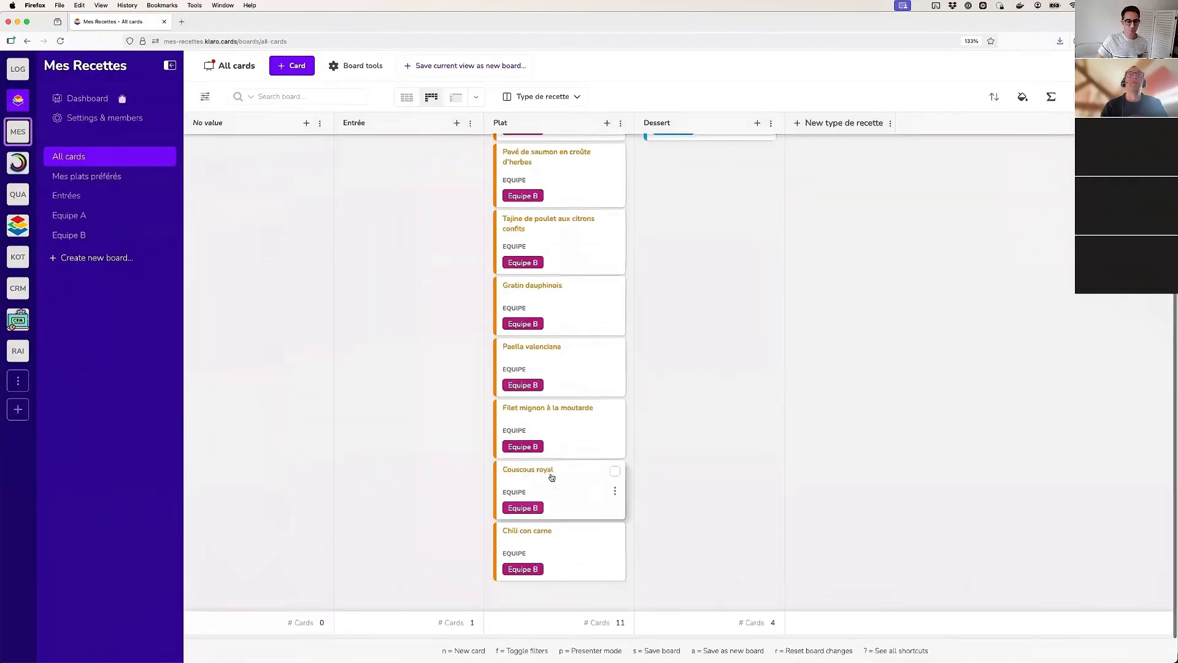
# Color the cards of the All cards board by Equipe
pyautogui.click(1023, 97)
pyautogui.moveTo(996, 181)
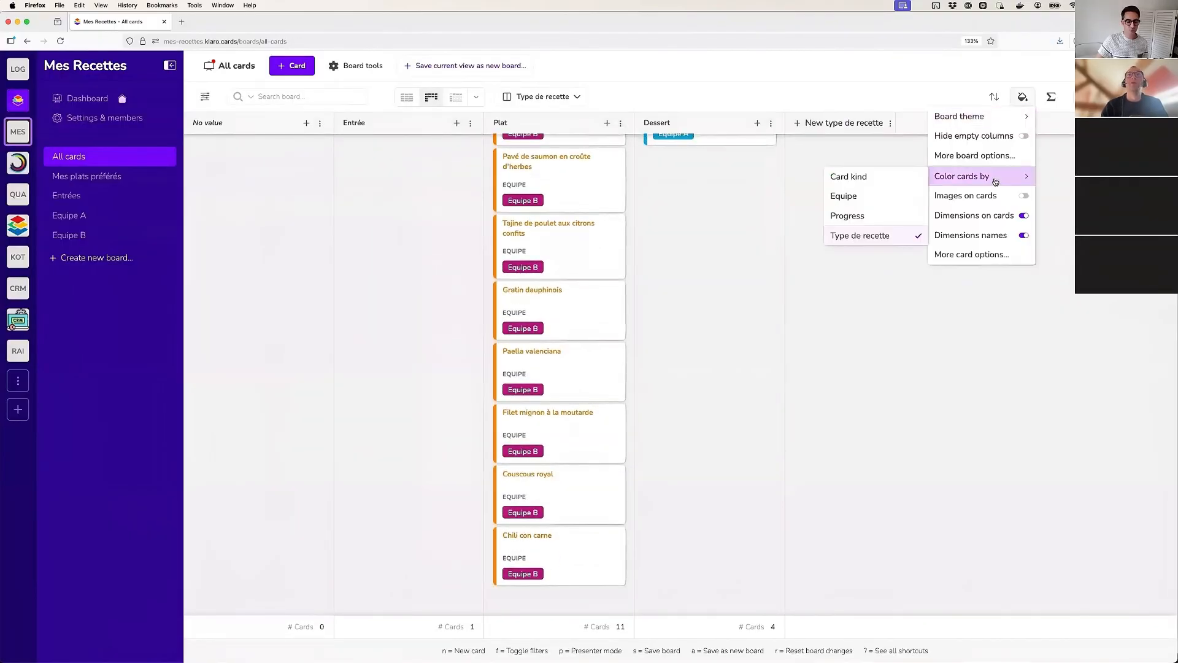
pyautogui.click(844, 196)
pyautogui.scroll(3, 529, 288)
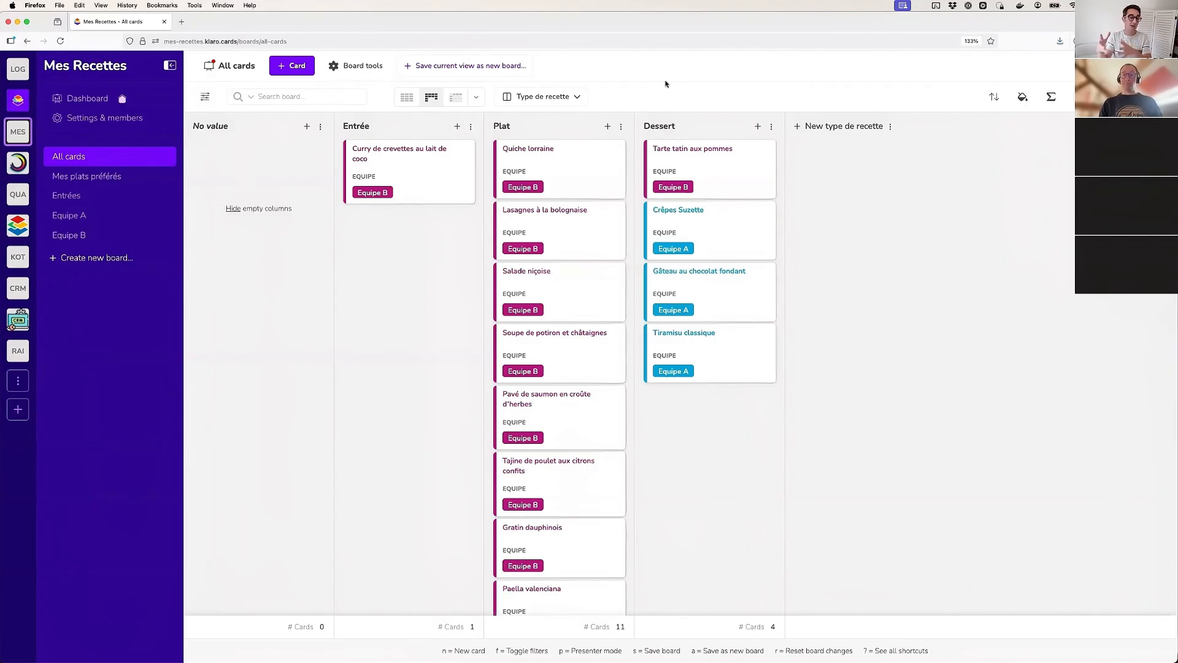
# Add an orange value named Menu to the Card kind dimension in the project settings
pyautogui.click(84, 126)
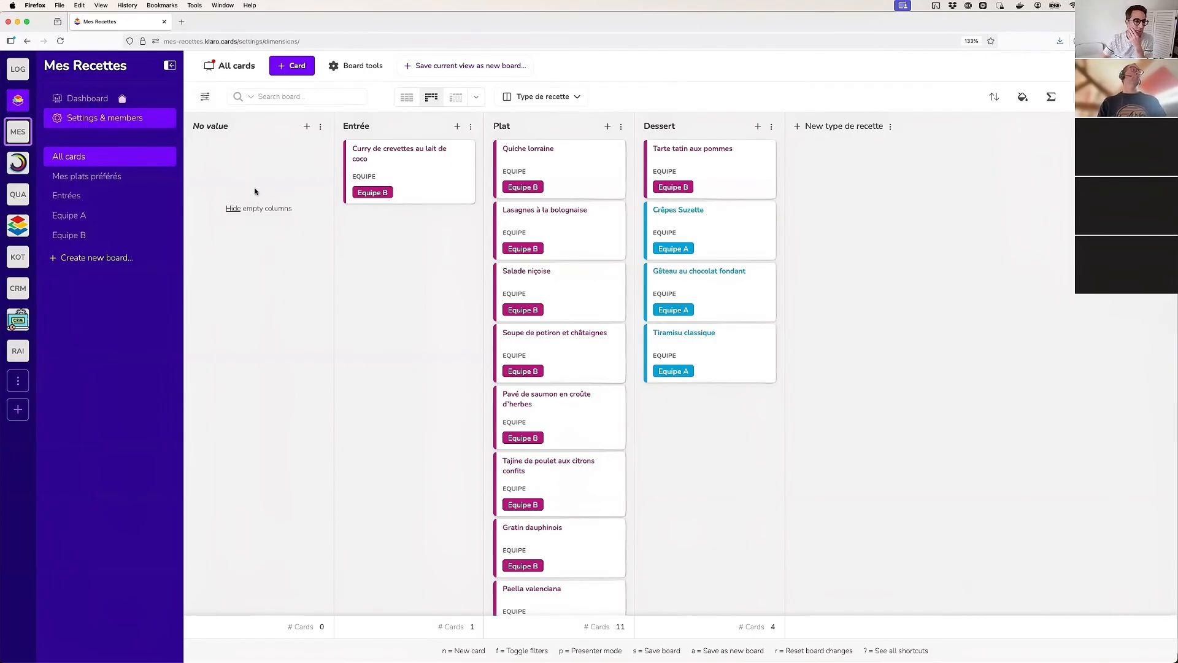
pyautogui.click(287, 253)
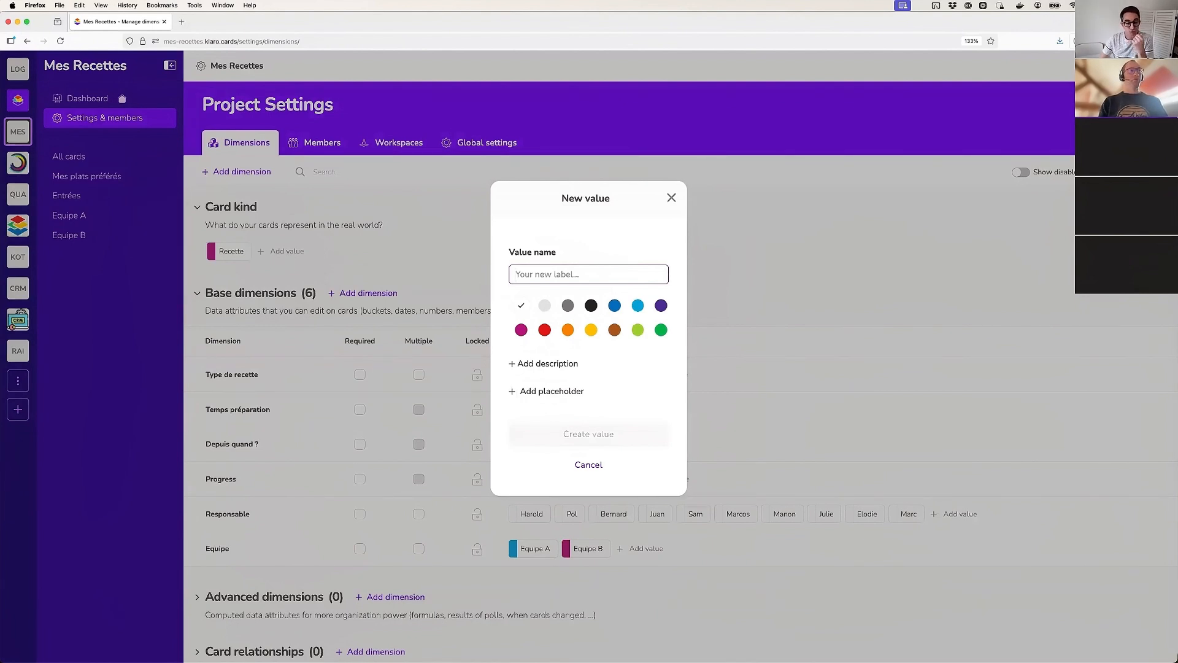
pyautogui.press('Escape')
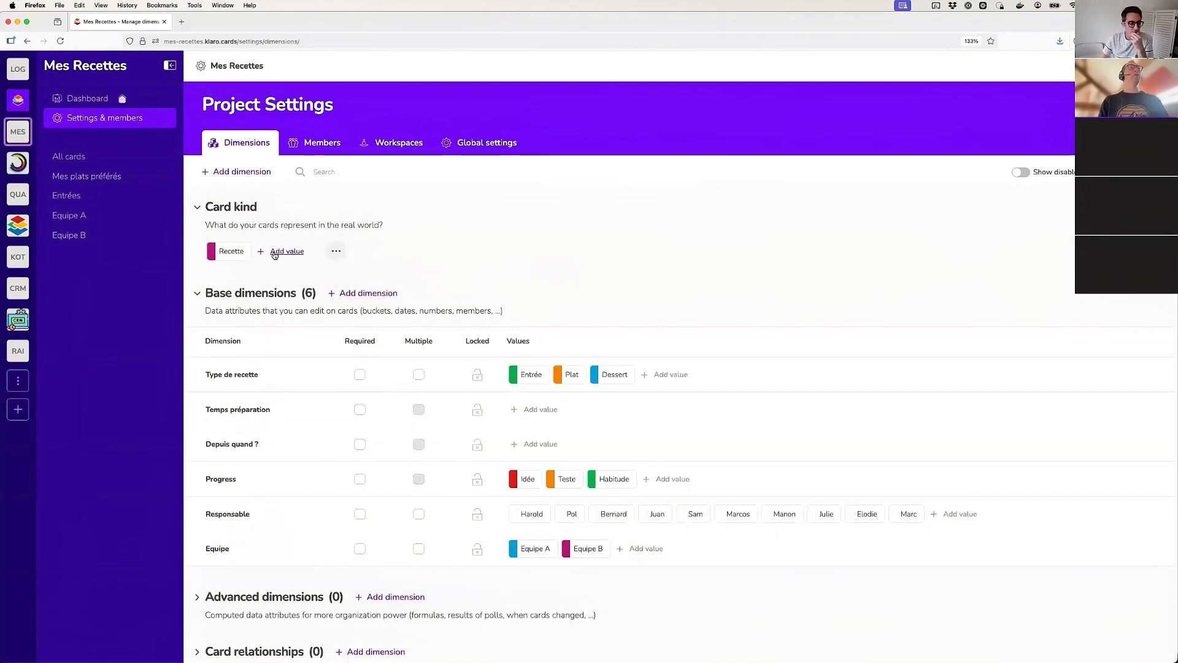
pyautogui.click(275, 253)
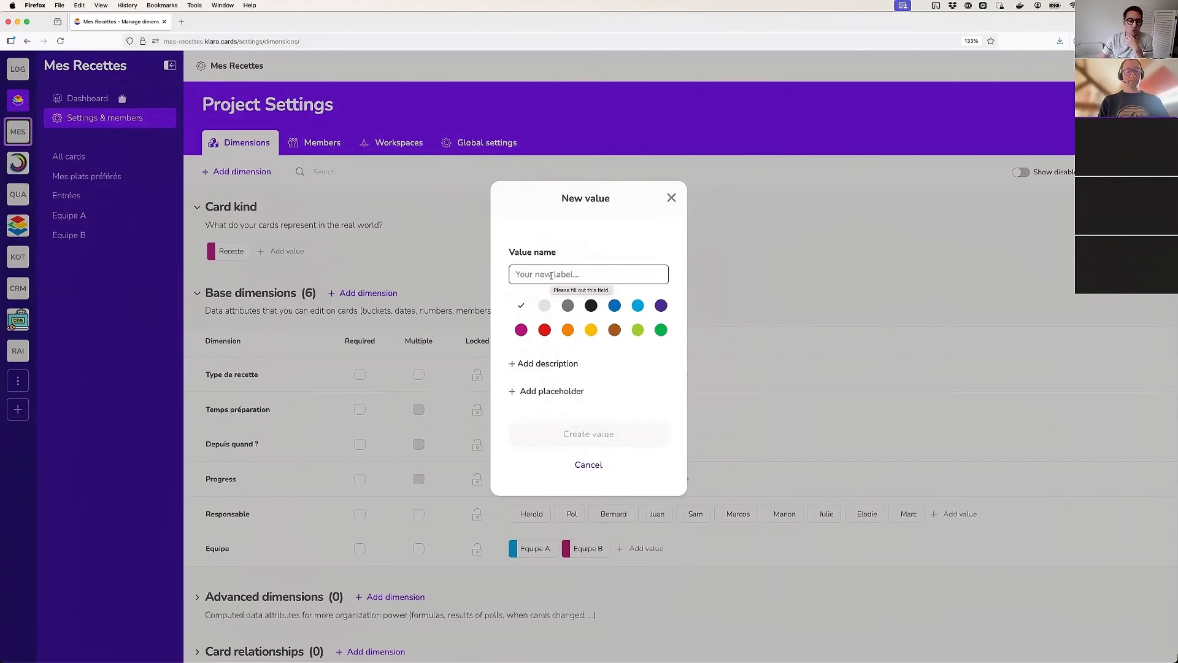
pyautogui.write('Menu')
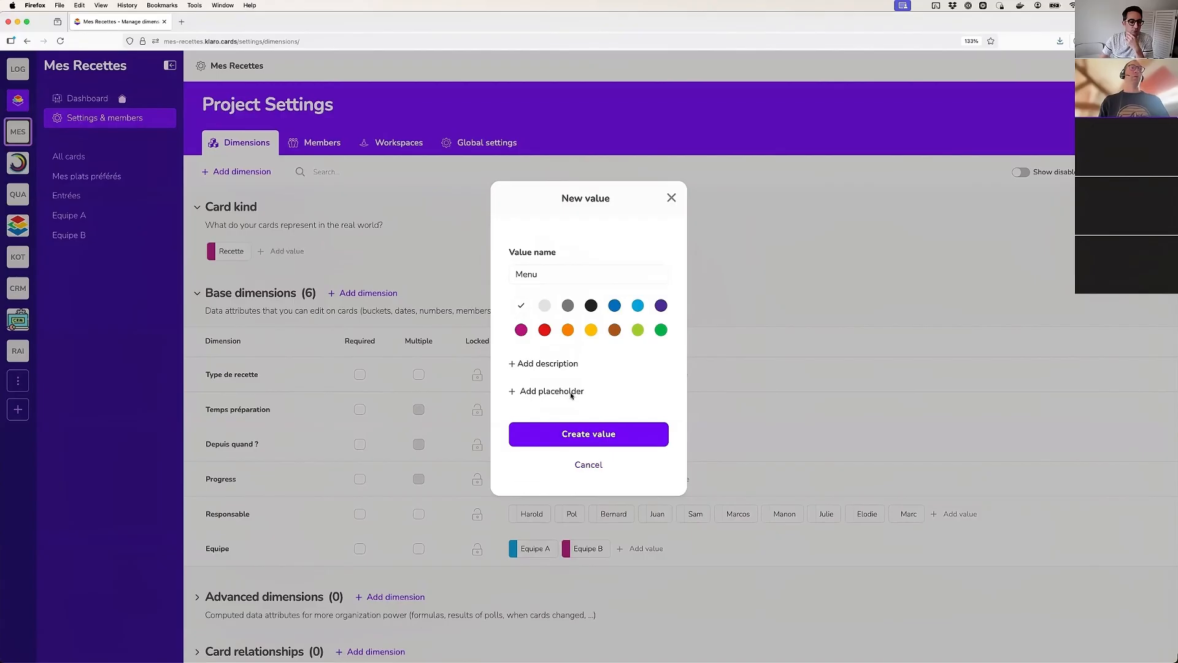
pyautogui.click(568, 330)
pyautogui.press('Return')
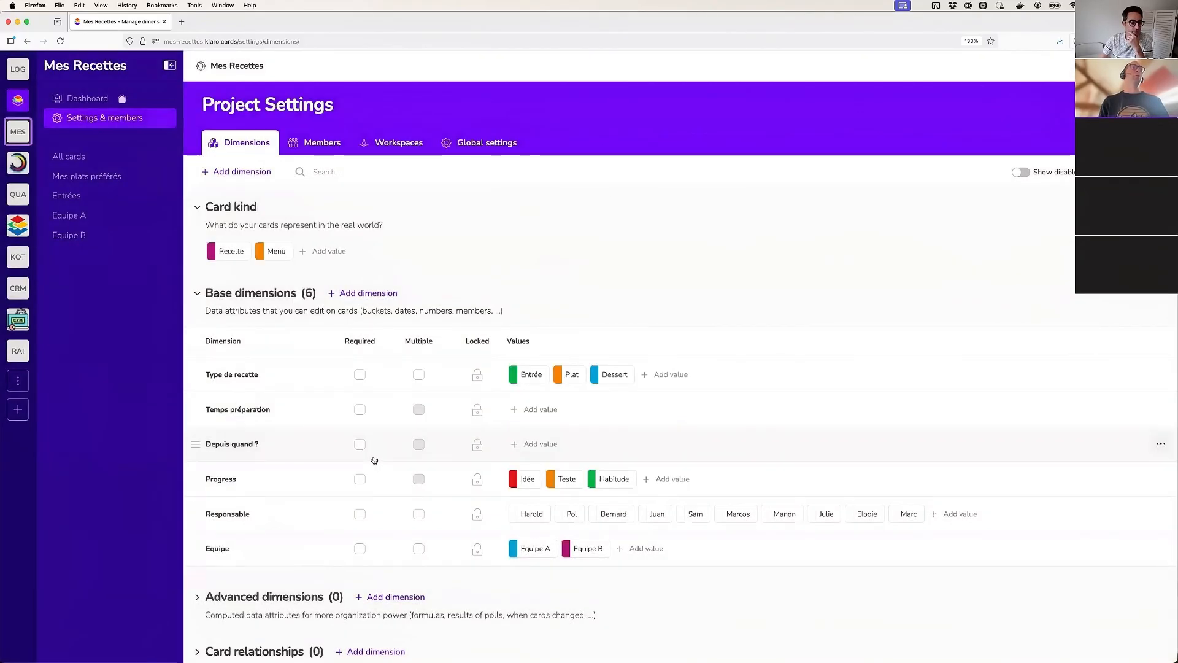
# Create a parent/child relationship dimension with Menu as the parent role for Menu cards and Recettes as the child role for Recette cards
pyautogui.scroll(-3, 399, 472)
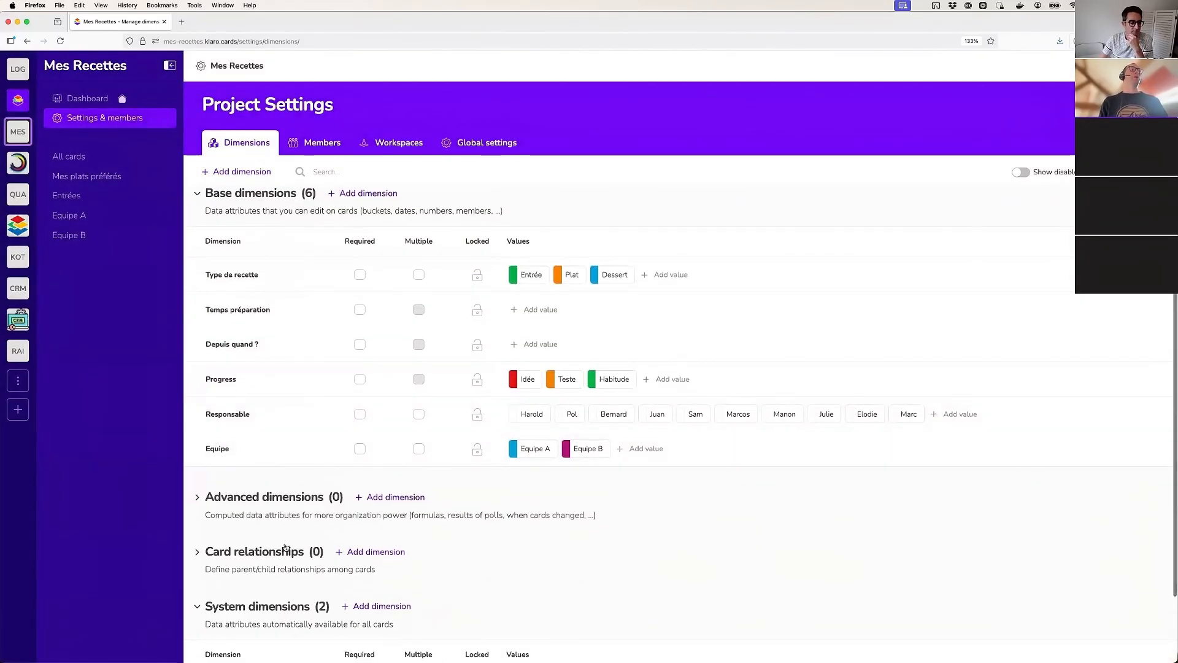
pyautogui.click(374, 552)
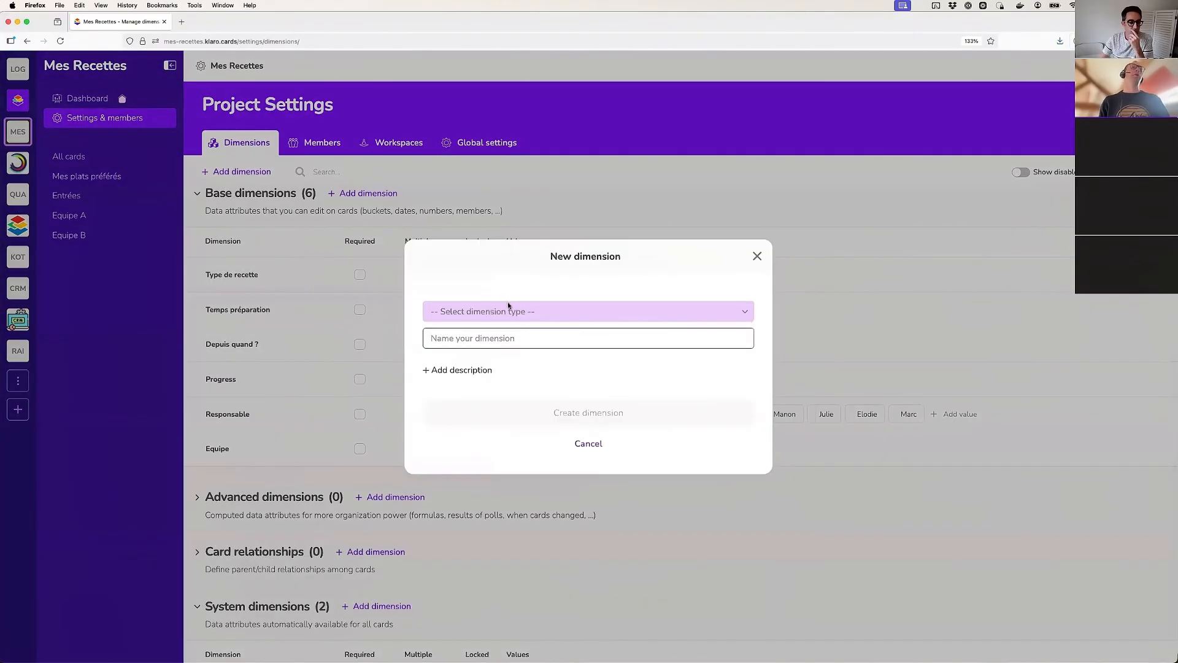
pyautogui.click(512, 311)
pyautogui.click(502, 335)
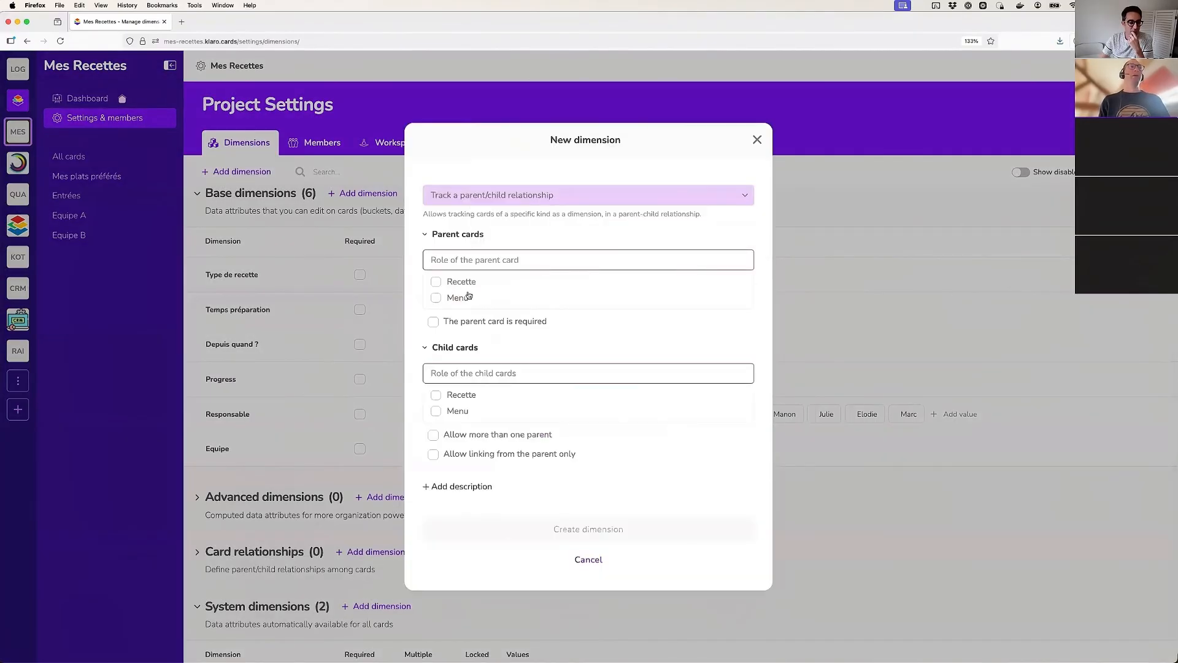
pyautogui.write('Menu')
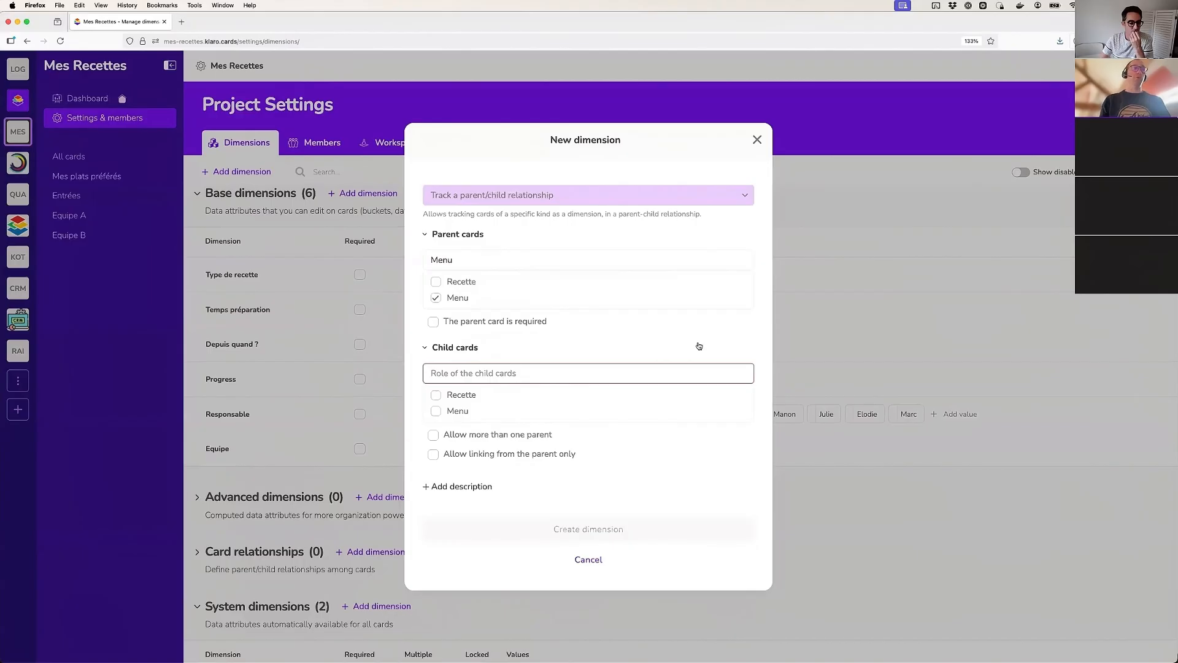
pyautogui.write('Recettes')
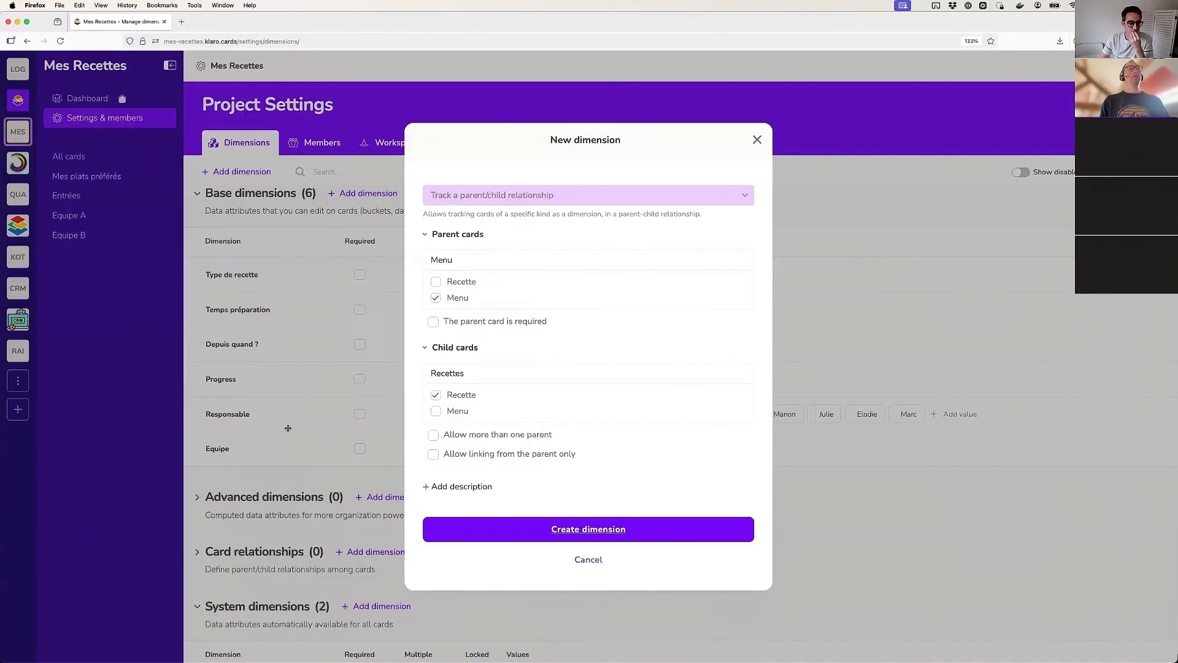
pyautogui.scroll(-1, 275, 427)
pyautogui.scroll(1, 274, 425)
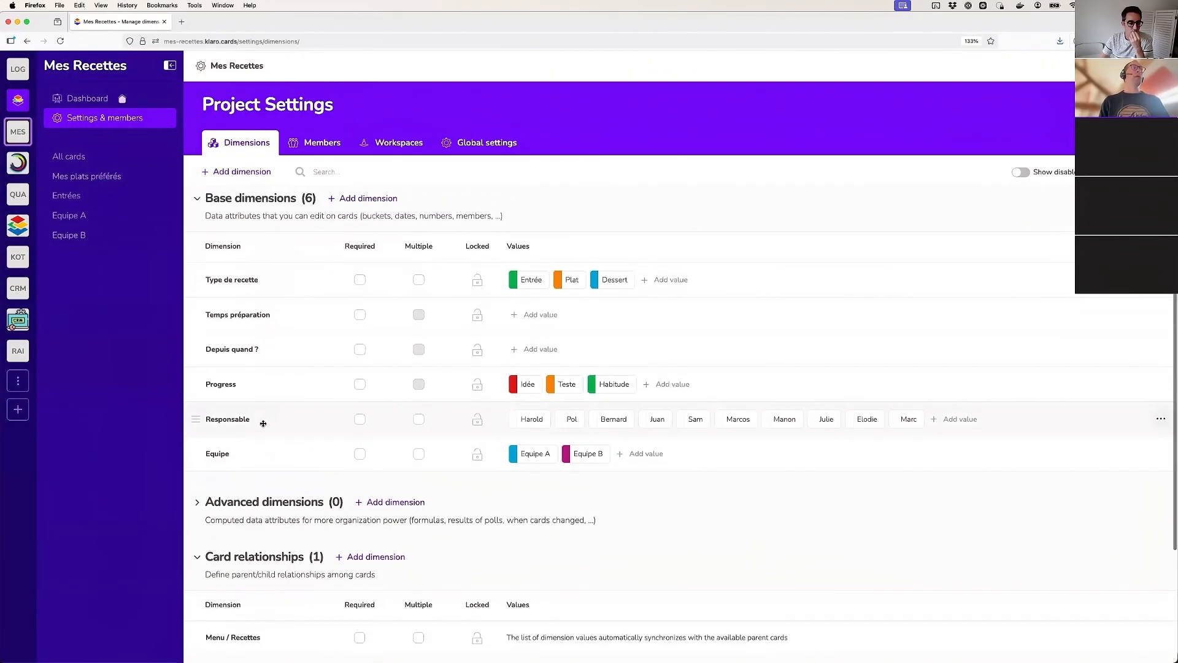
# Arrange the All cards board by Card kind and add a card titled Premier menu under Menu
pyautogui.click(68, 157)
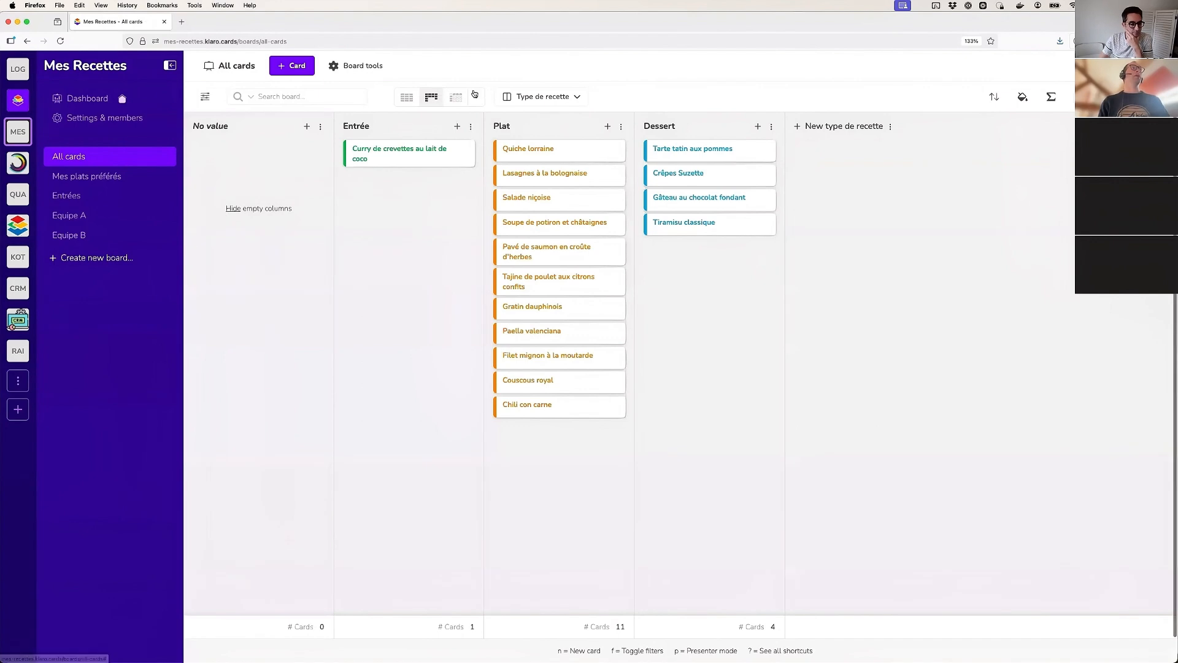
pyautogui.click(565, 100)
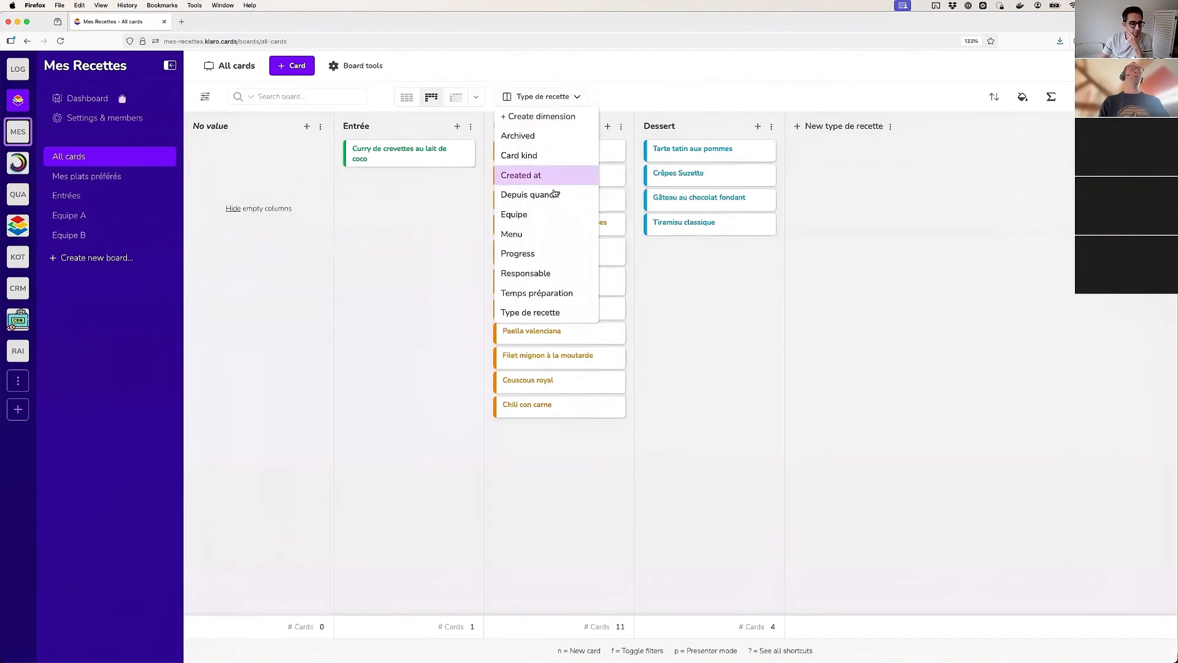
pyautogui.click(536, 157)
pyautogui.doubleClick(367, 176)
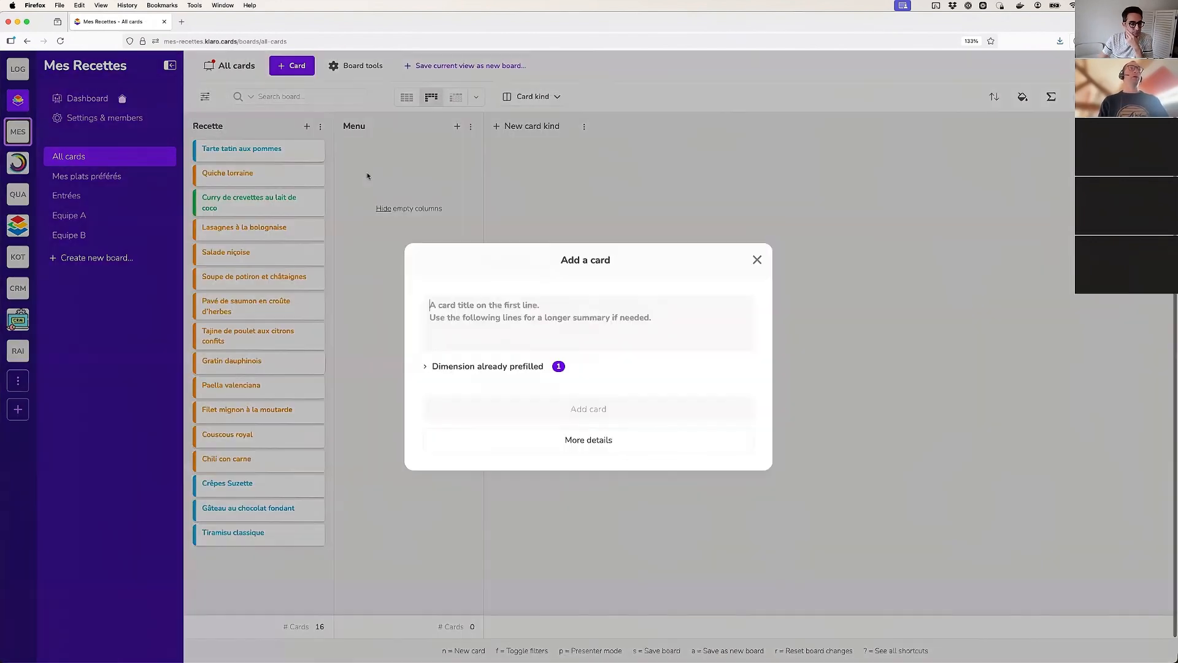
pyautogui.write('Premier menu')
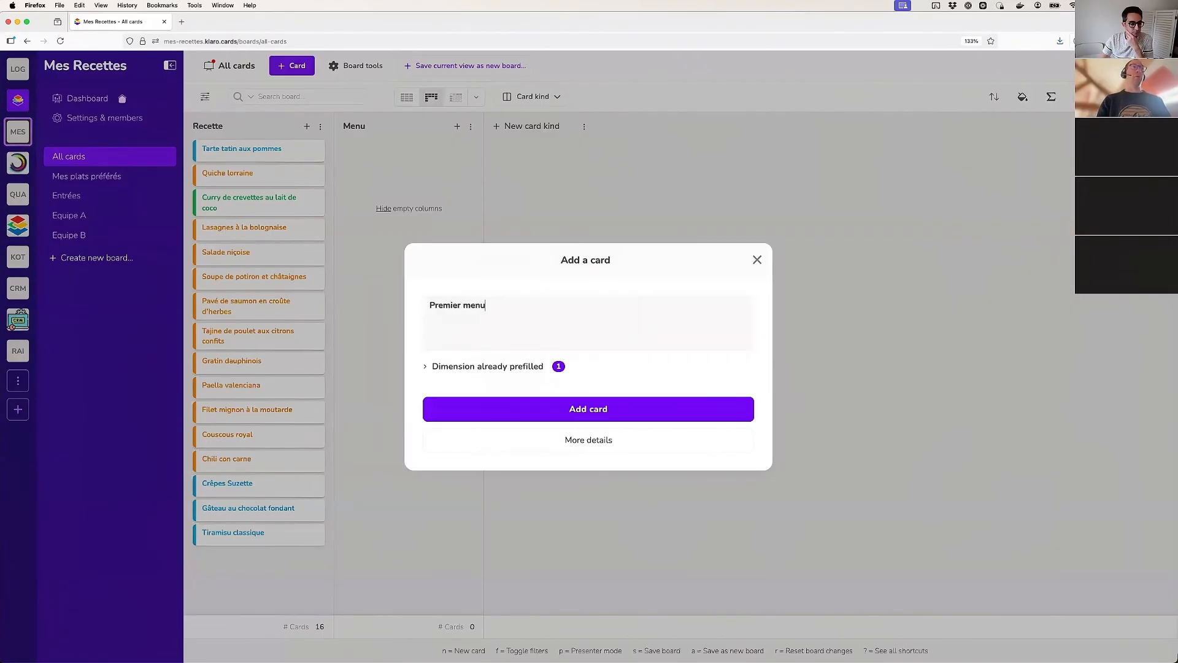
pyautogui.click(574, 411)
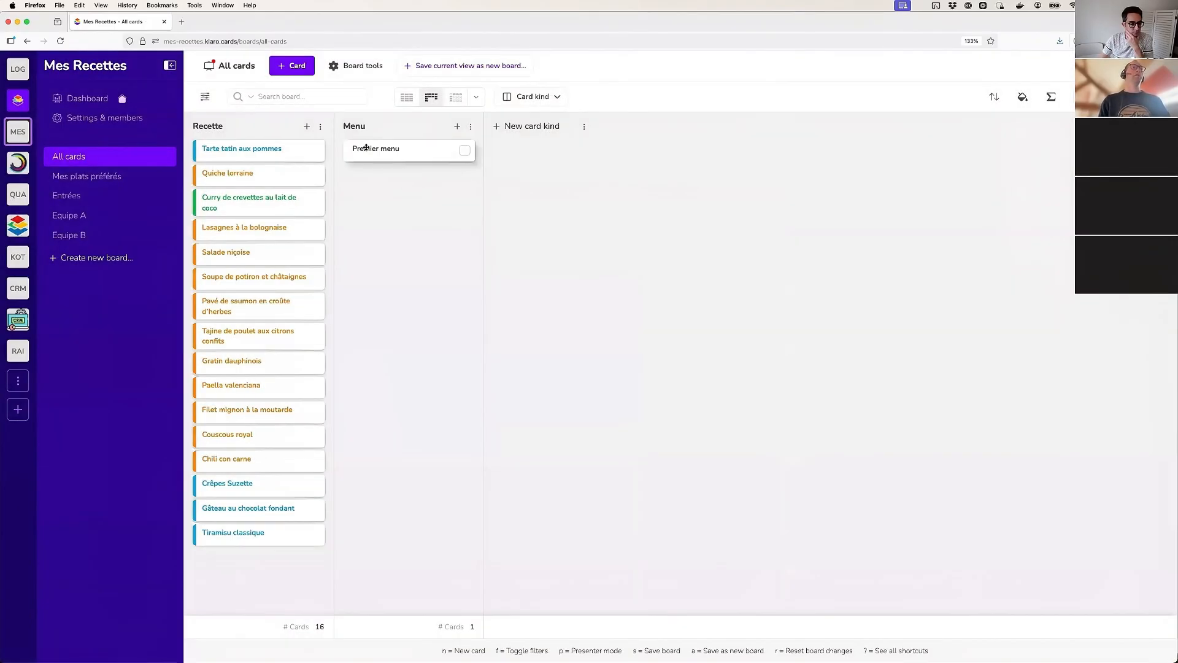
# Link Quiche lorraine as a child card in the Recettes relationship of Premier menu
pyautogui.click(377, 155)
pyautogui.click(165, 160)
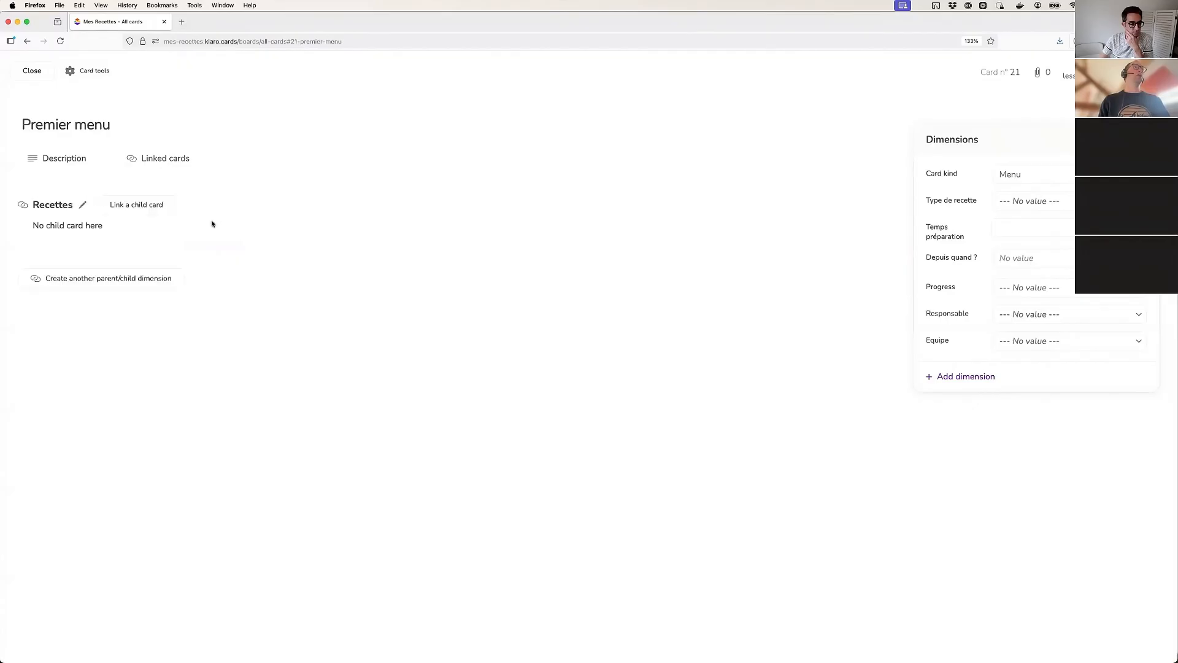
pyautogui.click(136, 204)
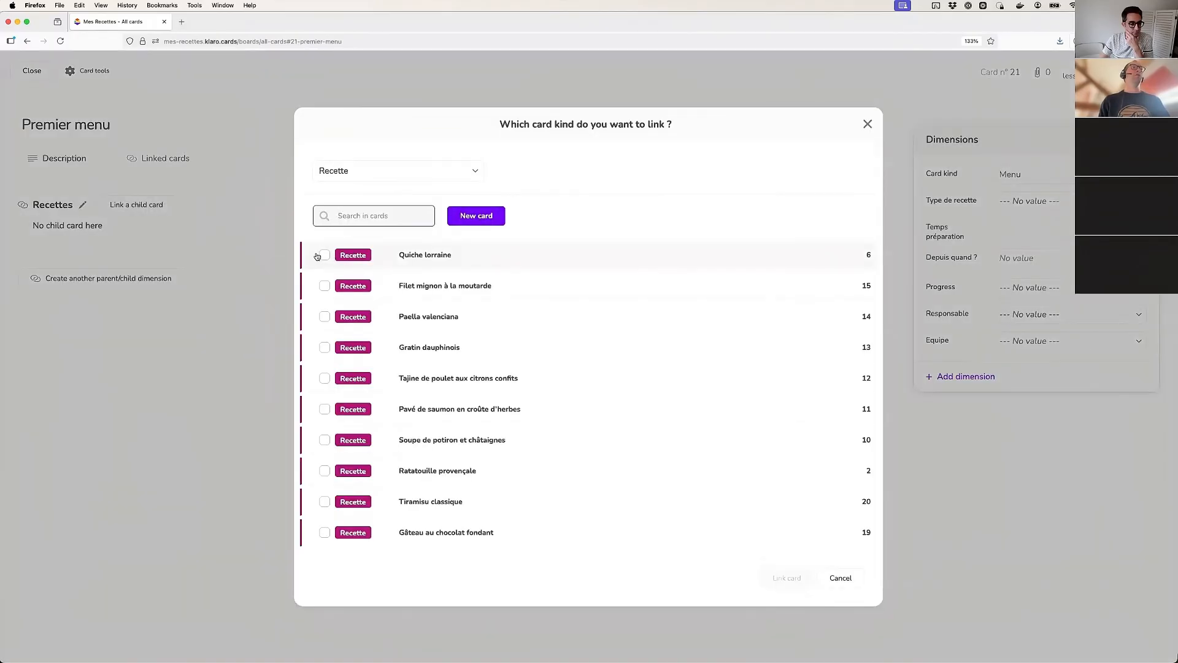
pyautogui.click(324, 255)
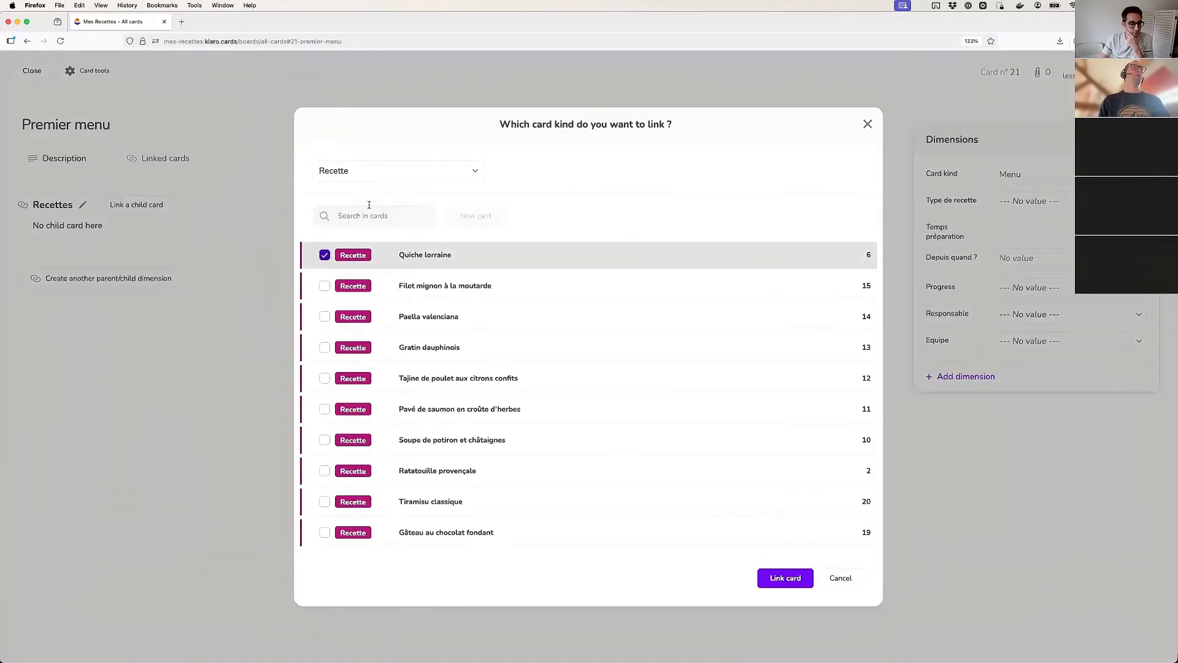
pyautogui.click(797, 577)
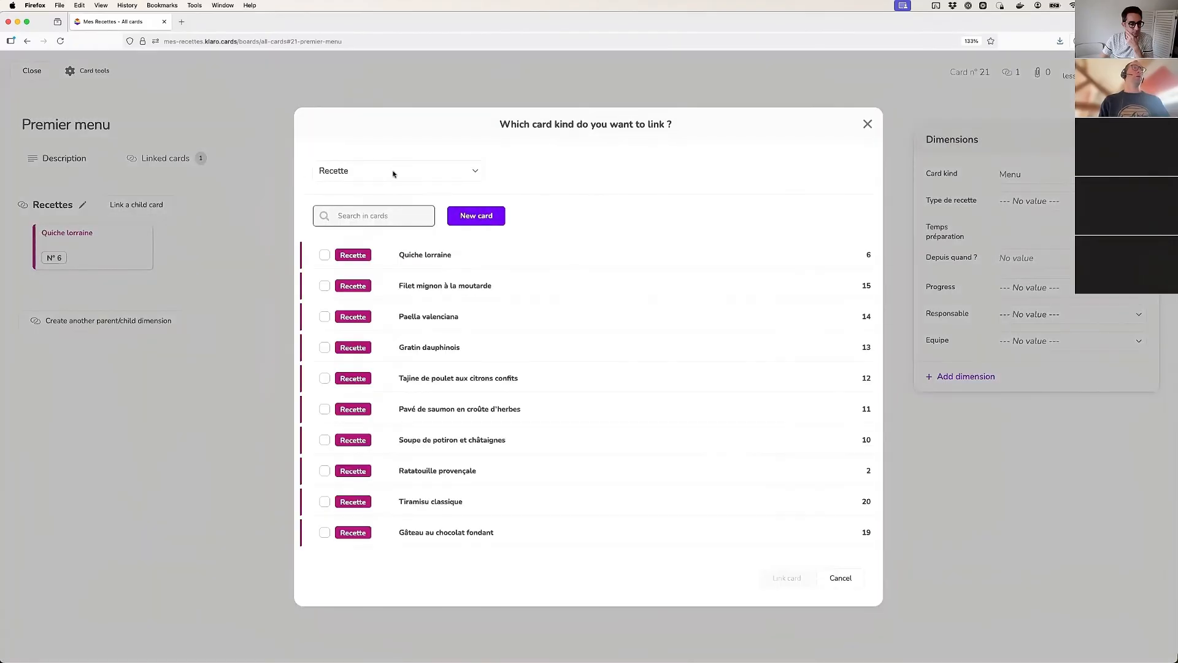
# Search the recipes for Tirami, link Tiramisu classique as another child of Premier menu, and close the card
pyautogui.click(394, 173)
pyautogui.press('Return')
pyautogui.write('Tirami')
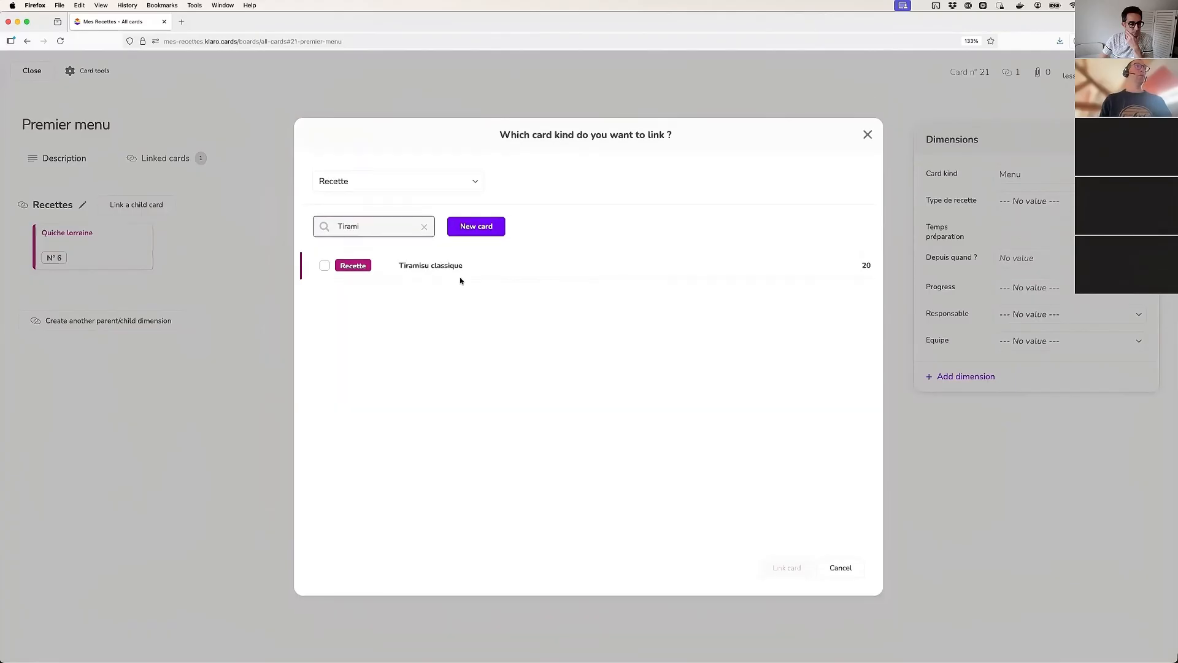
pyautogui.click(443, 266)
pyautogui.click(785, 567)
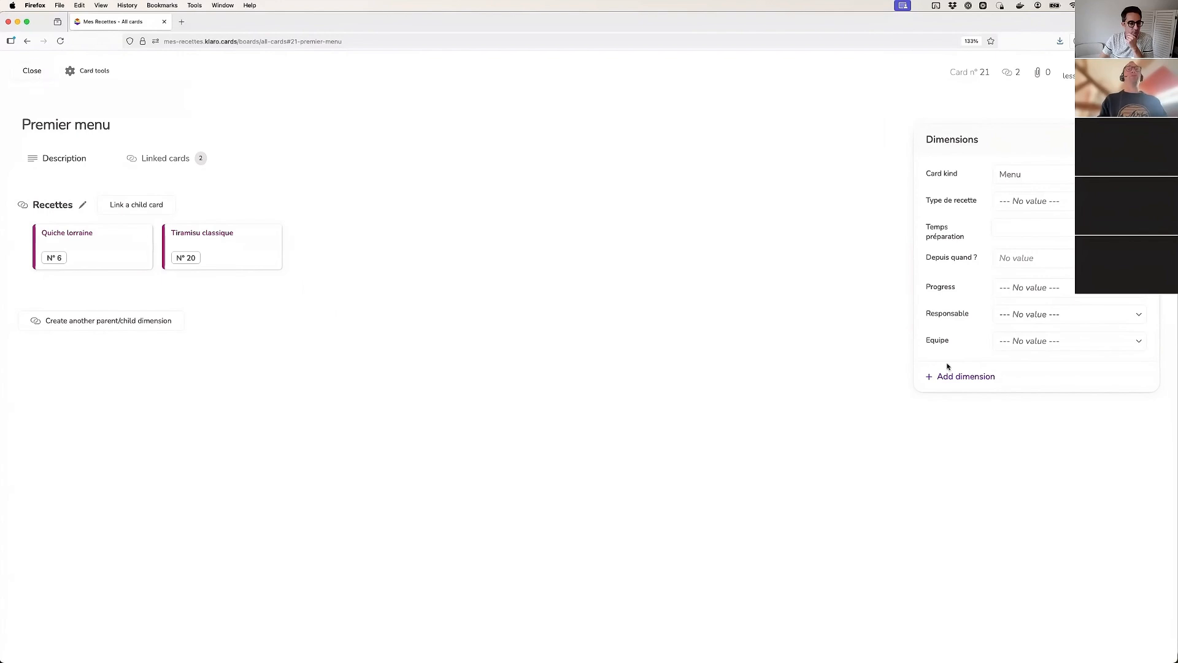
pyautogui.click(29, 74)
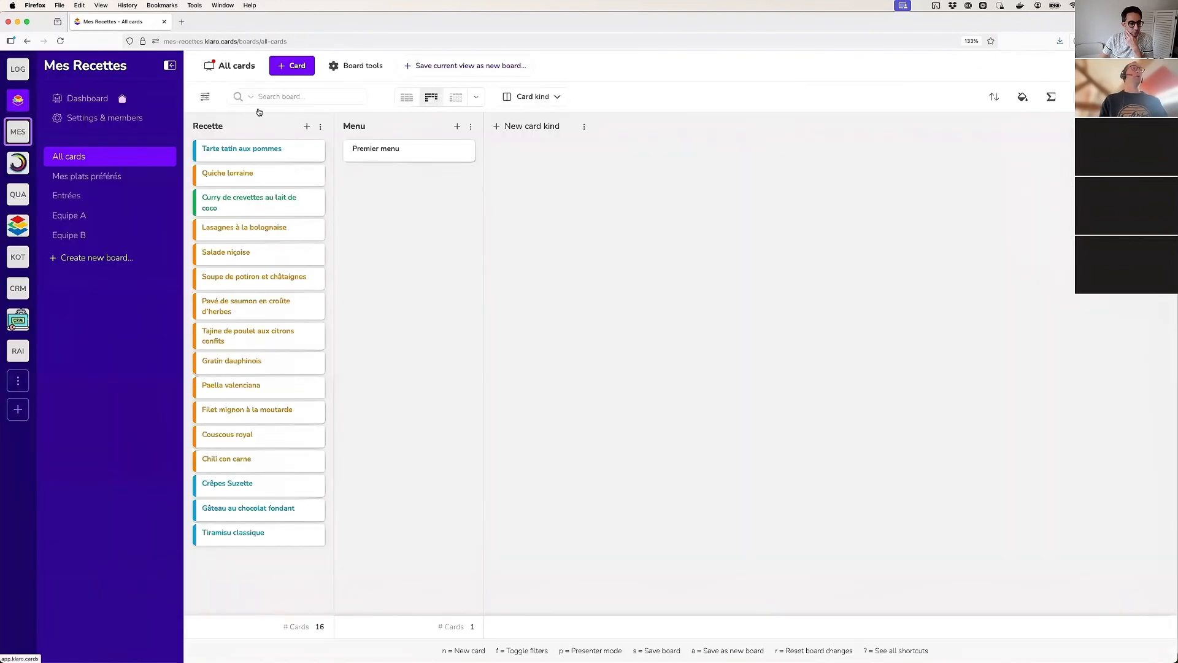
# Filter the All cards board to the Recette card kind and arrange its columns by Menu
pyautogui.click(204, 98)
pyautogui.click(308, 154)
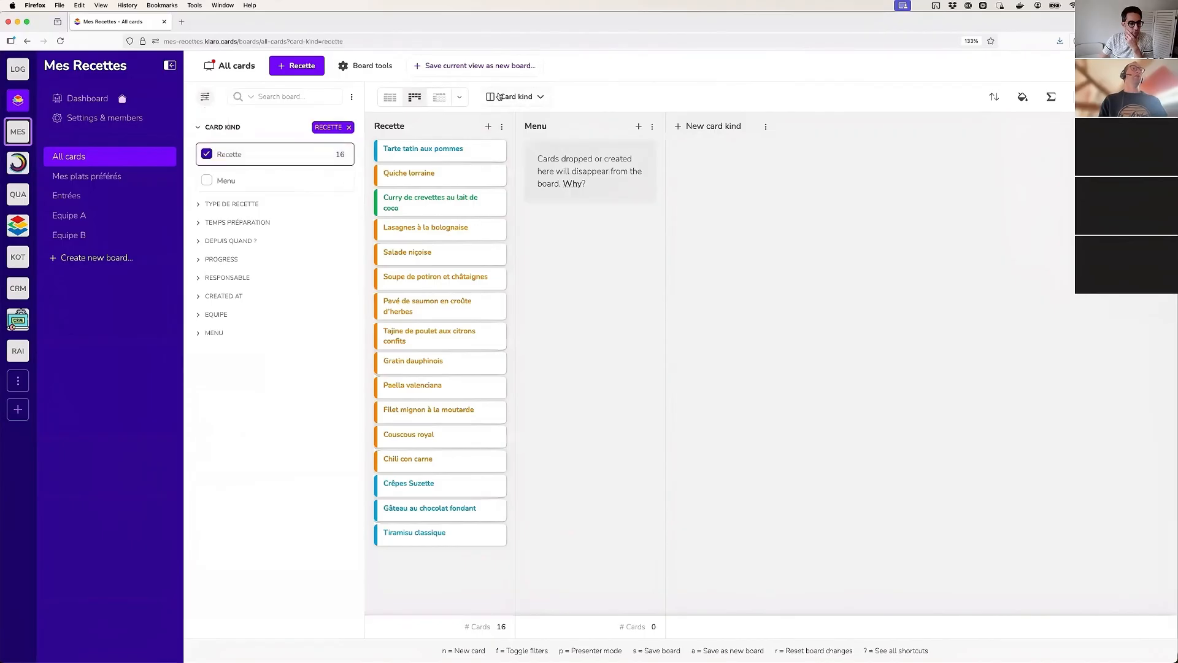
pyautogui.click(499, 96)
pyautogui.click(504, 233)
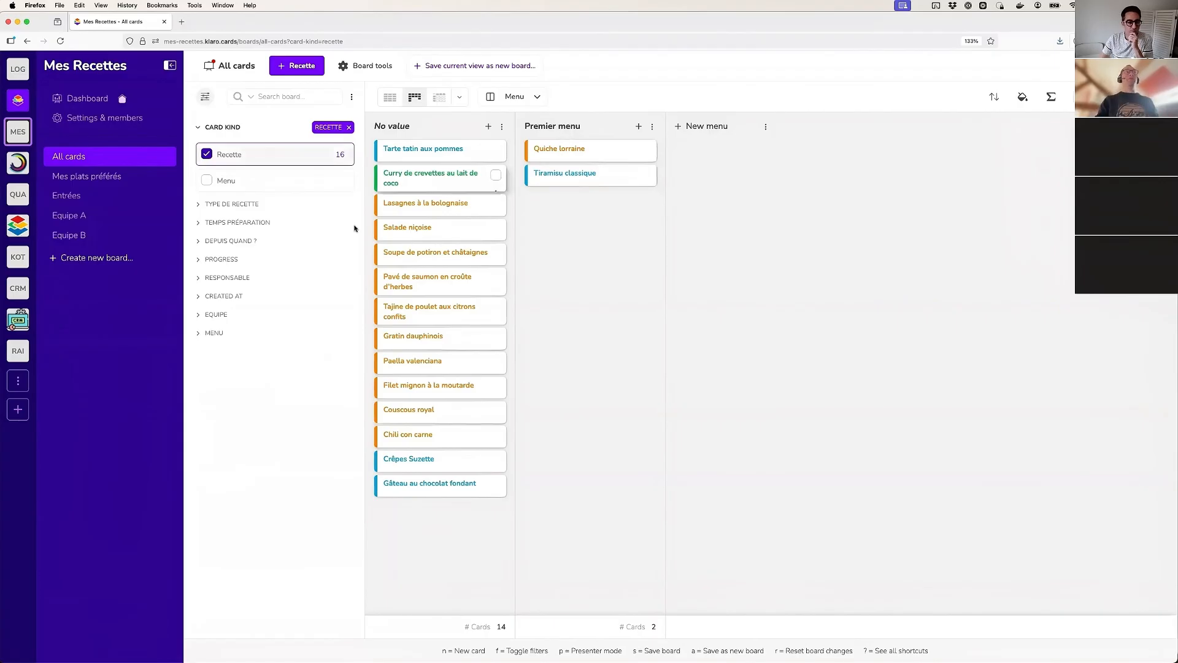
# Filter the recipes to those linked to Premier menu and display them as a card grid without columns
pyautogui.click(216, 335)
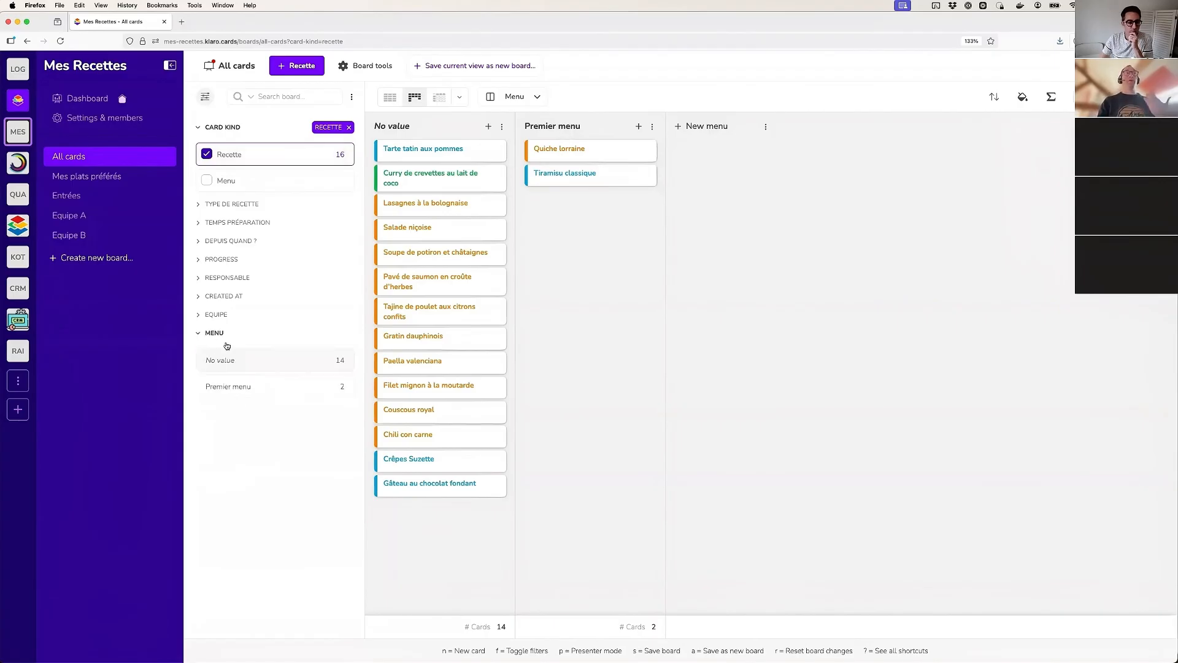
pyautogui.click(239, 387)
pyautogui.click(389, 97)
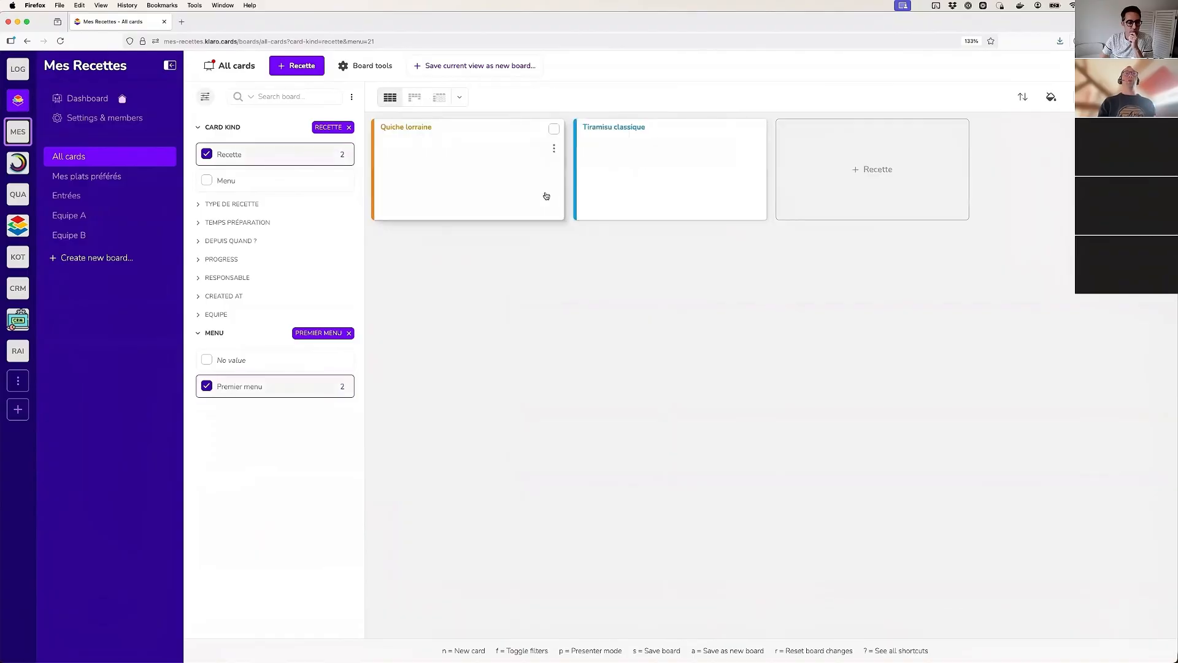
# Save the current filtered view as a new board named Premier menu
pyautogui.click(470, 66)
pyautogui.write('Premier menu')
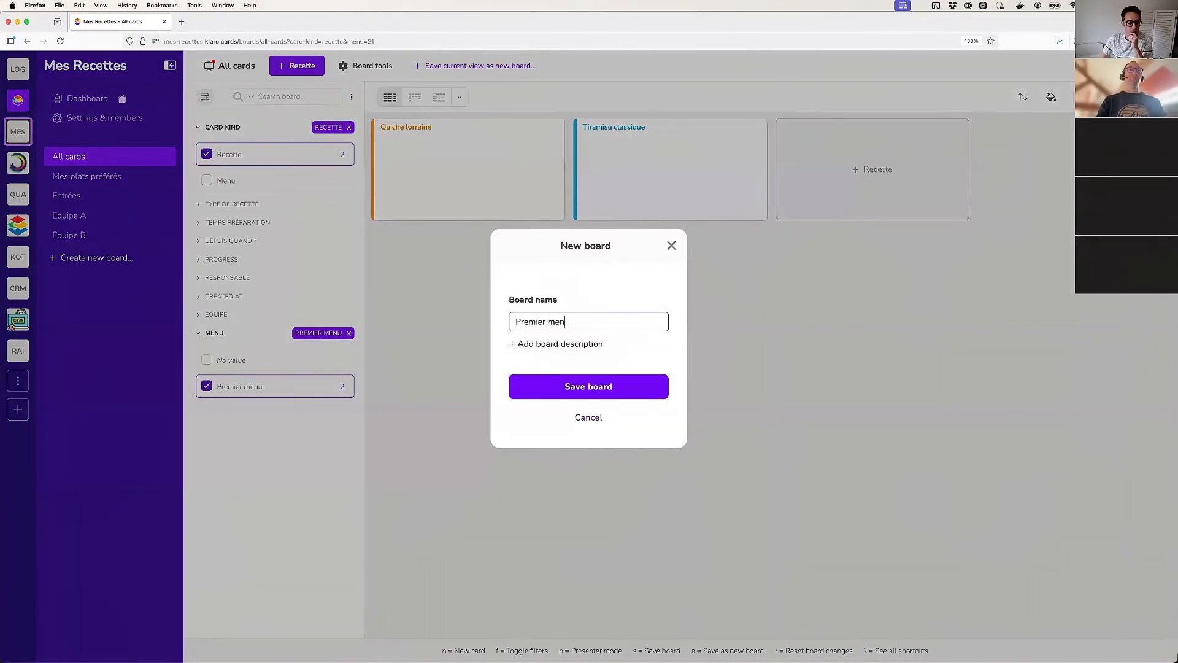
pyautogui.click(598, 389)
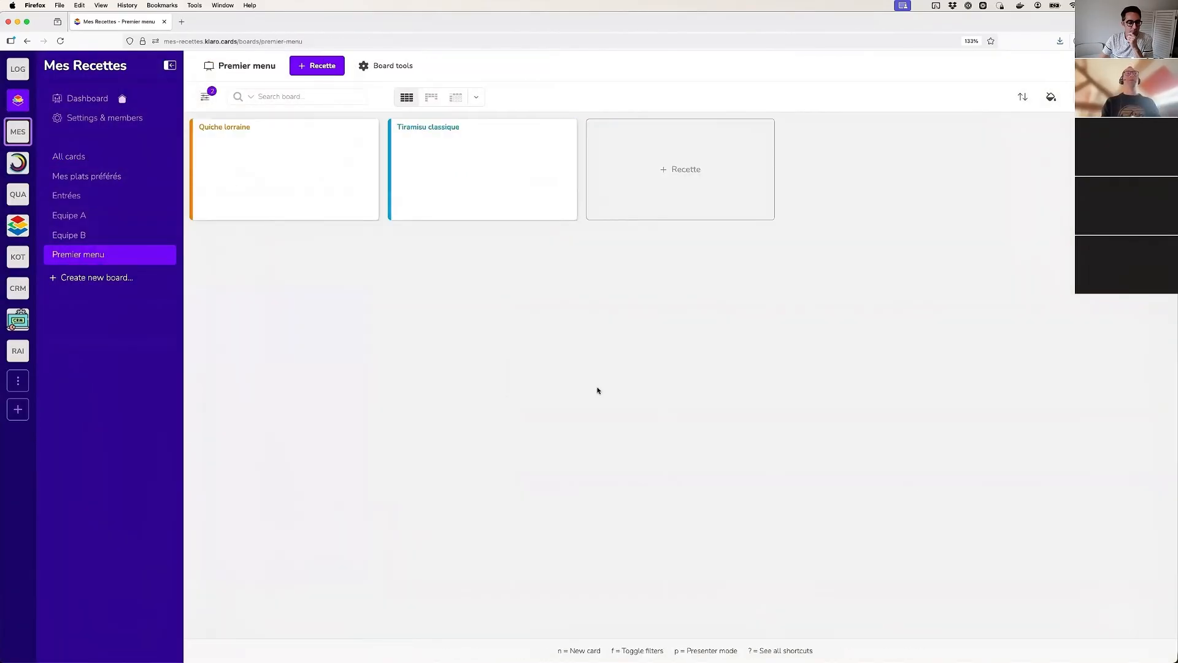
# Review the Premier menu board's filters and display modes, and view its Quiche lorraine card
pyautogui.click(205, 101)
pyautogui.click(466, 153)
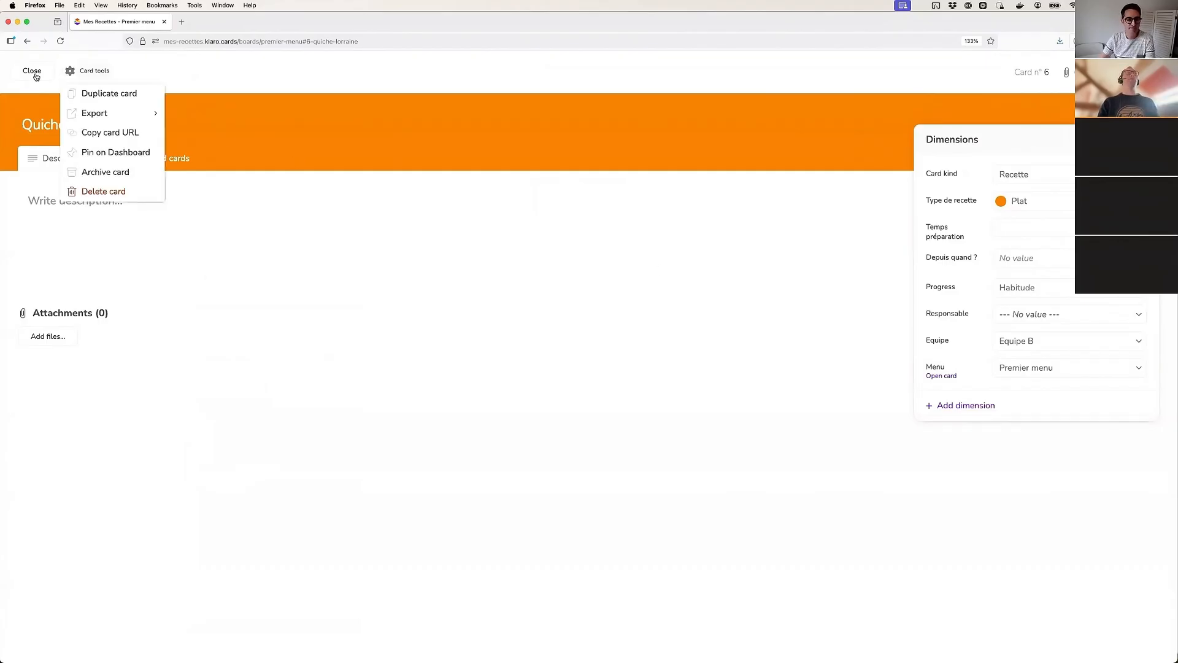
pyautogui.click(34, 75)
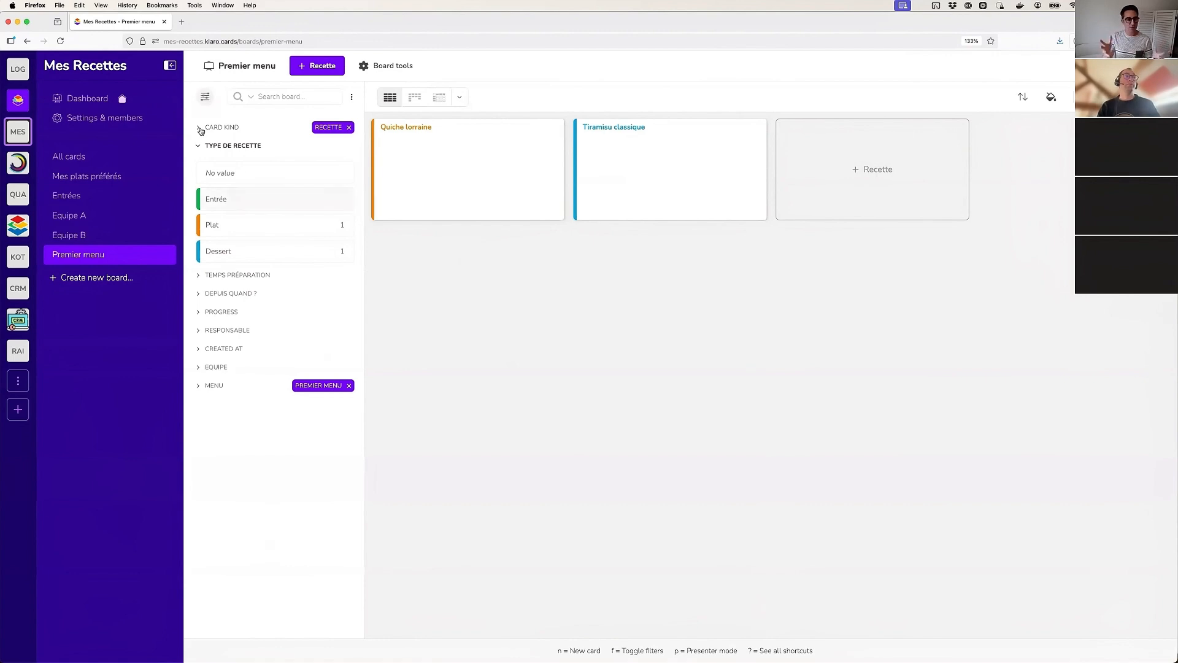
pyautogui.click(234, 146)
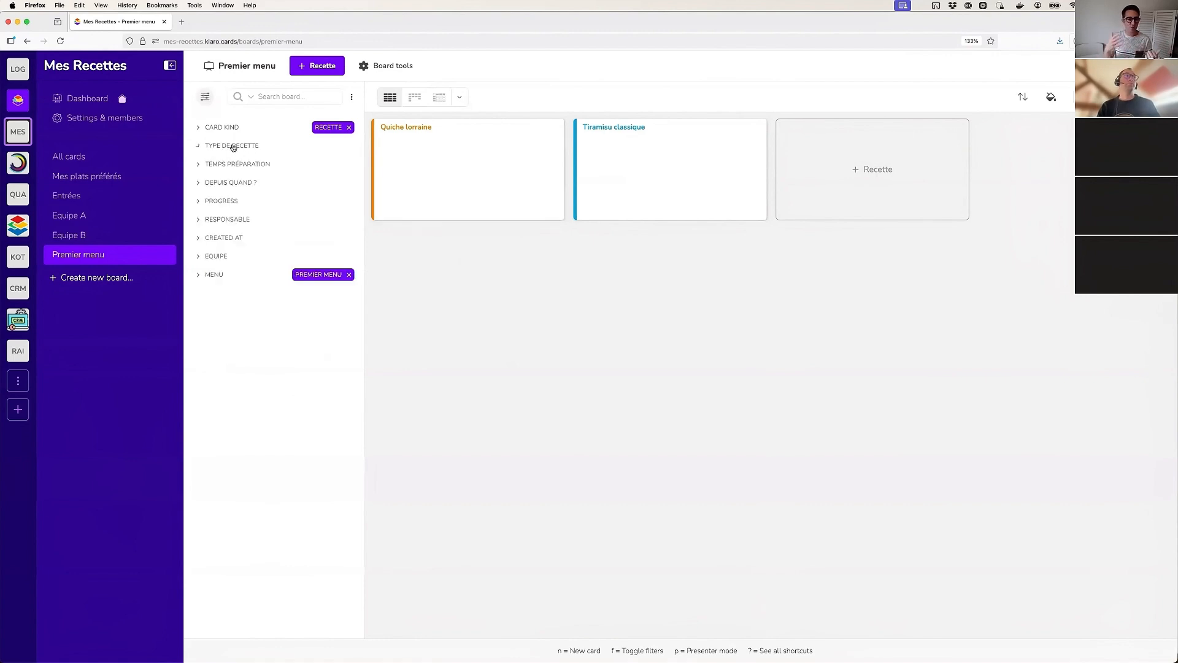
pyautogui.click(461, 99)
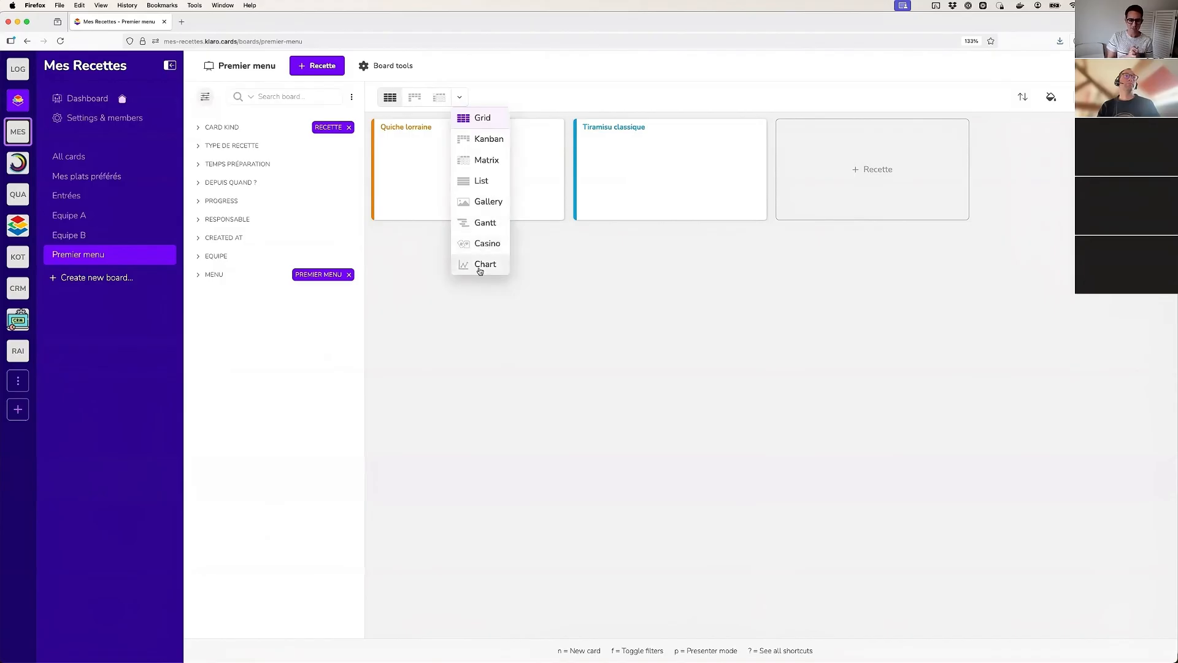
pyautogui.click(579, 81)
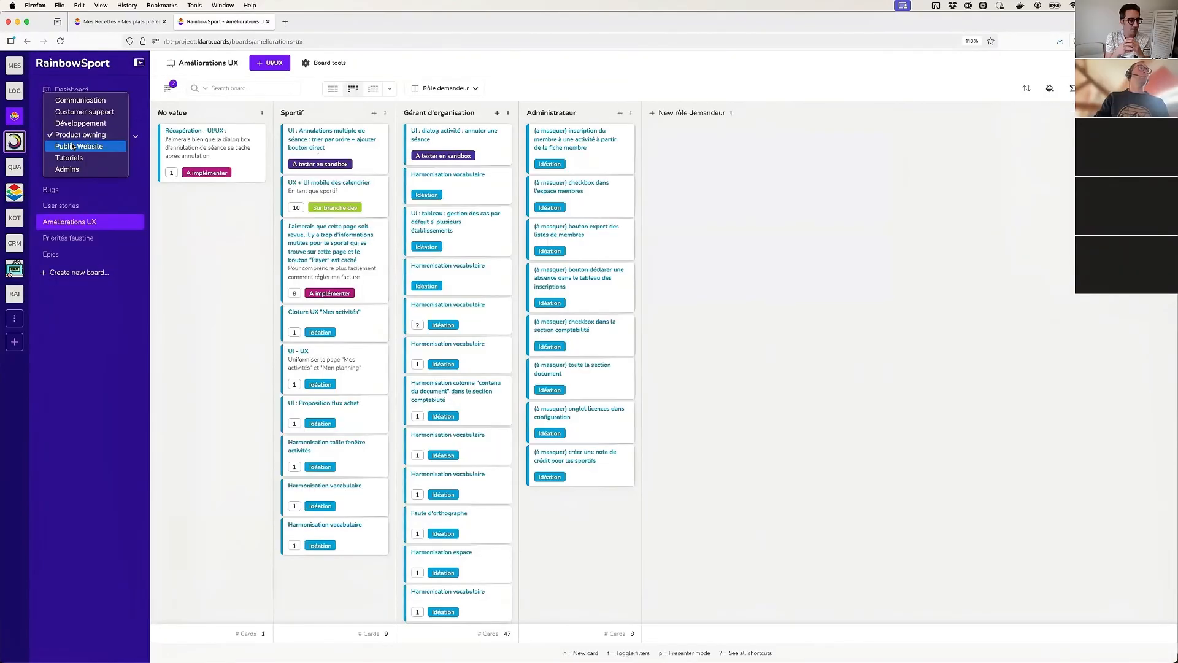
# In the RainbowSport project, browse the Nouveautés, Tutoriels gérants and Tutoriels sportifs boards of the Public Website workspace at a larger page zoom
pyautogui.click(74, 145)
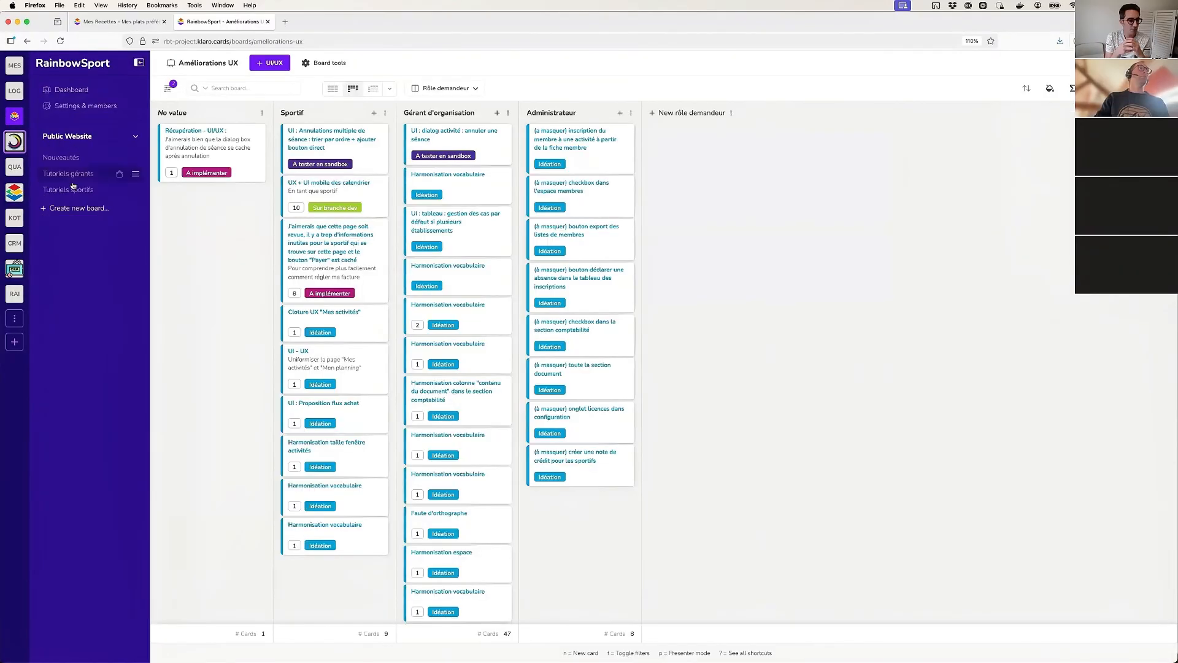
pyautogui.click(68, 158)
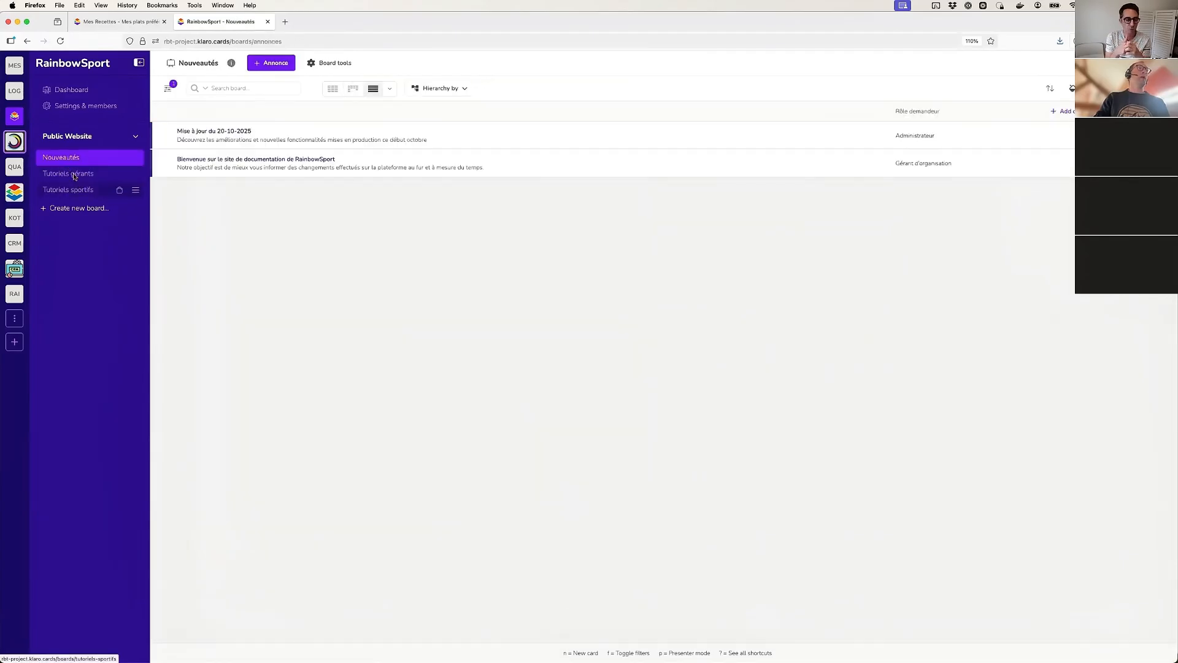
pyautogui.click(73, 174)
pyautogui.click(73, 190)
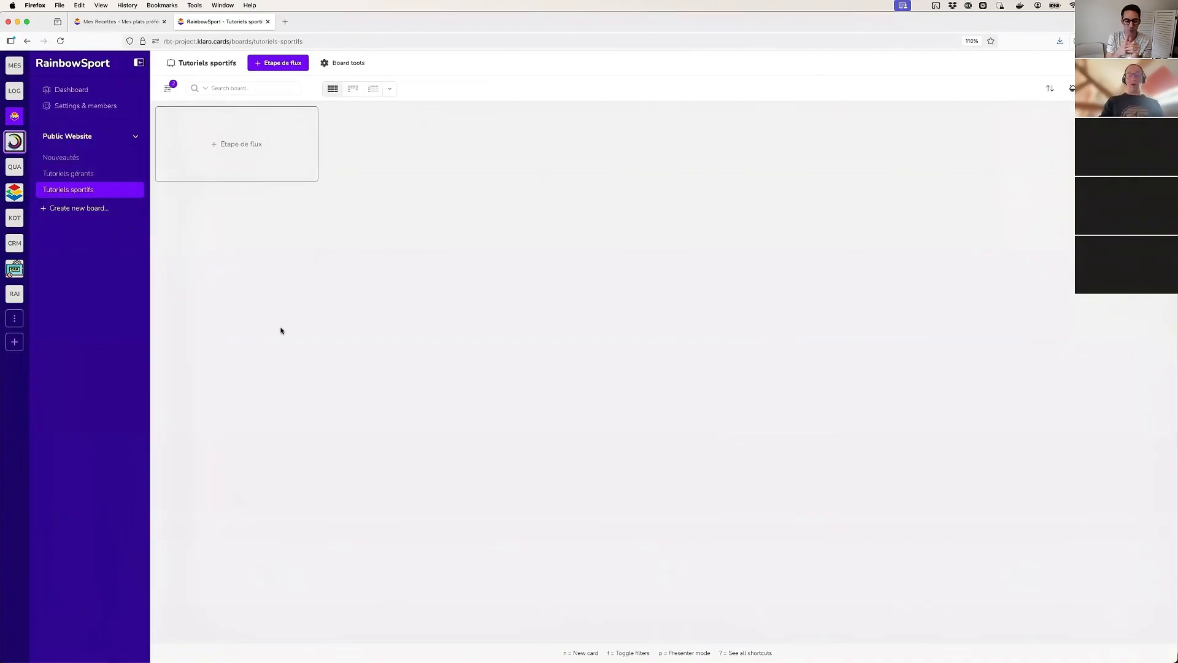
pyautogui.press('super+equal')
pyautogui.press('super+equal')
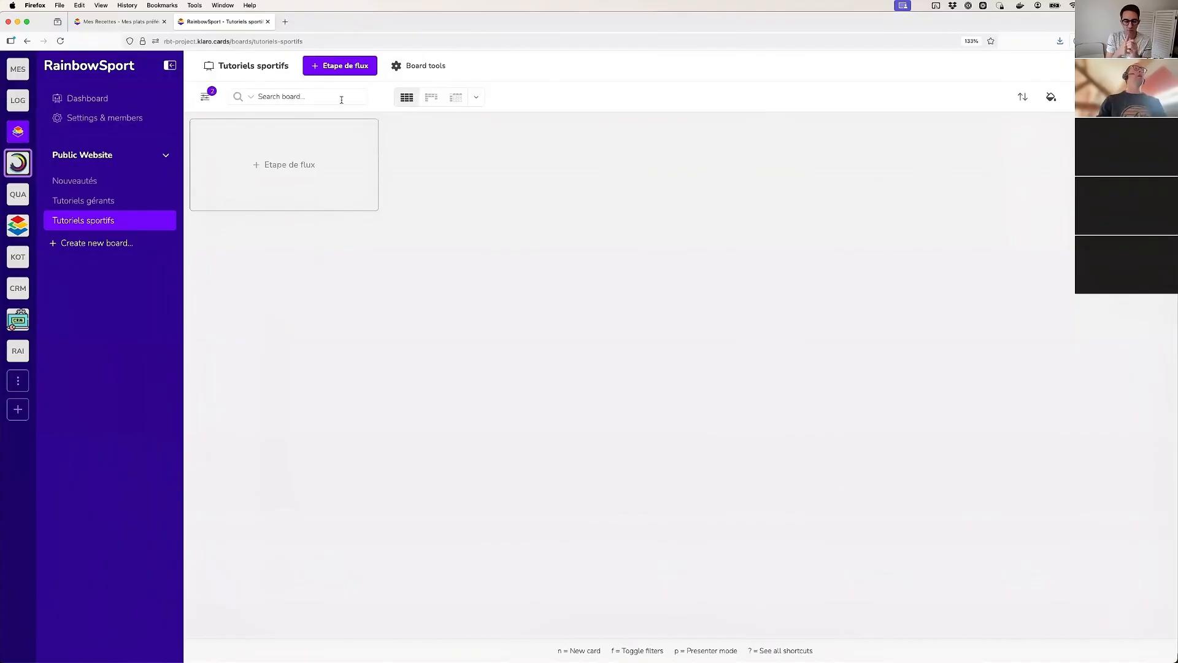
# Switch to the Customer support workspace and view its Remontée de bugs and Remontée de besoins boards
pyautogui.click(96, 158)
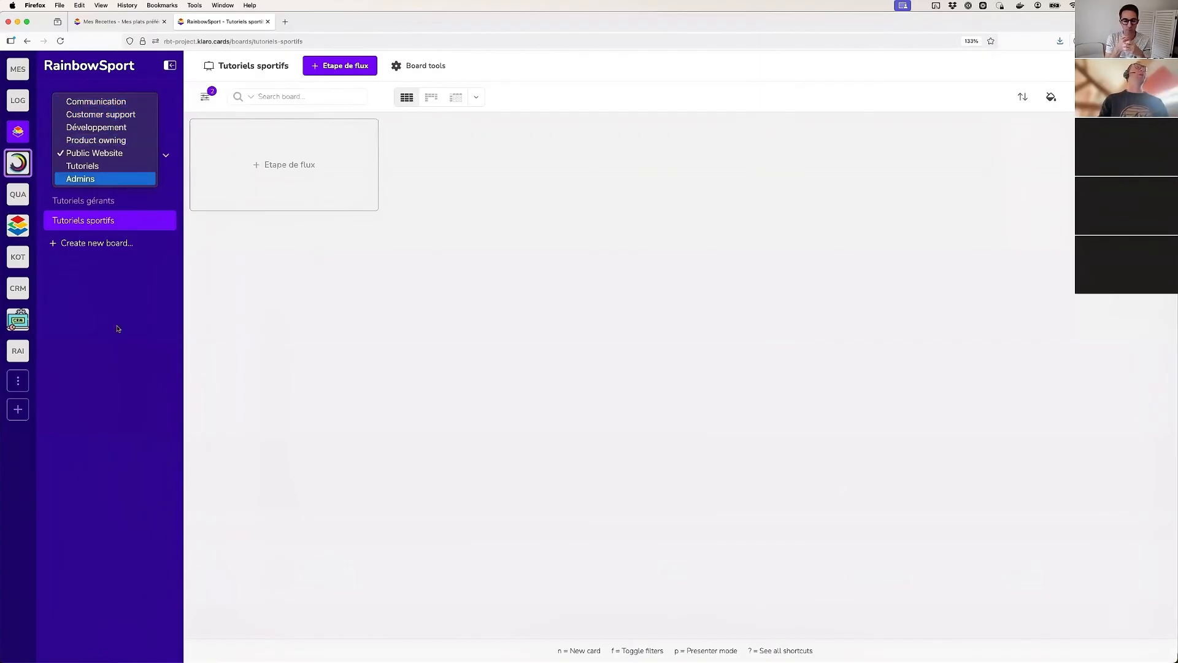
pyautogui.click(123, 275)
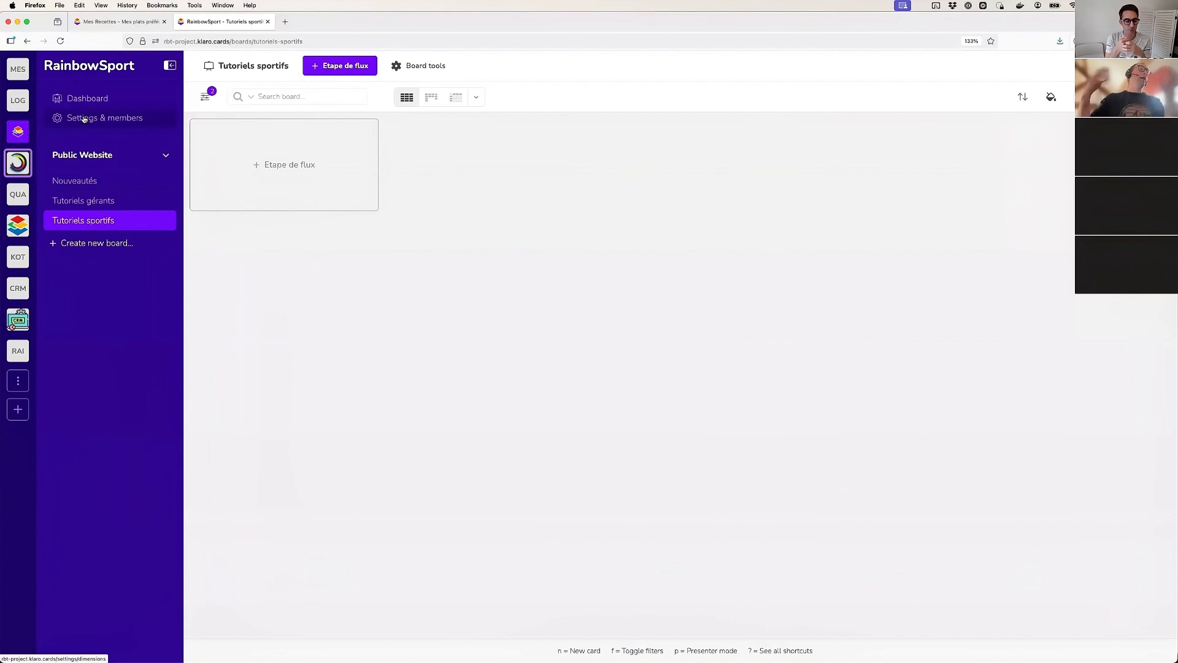
pyautogui.click(99, 154)
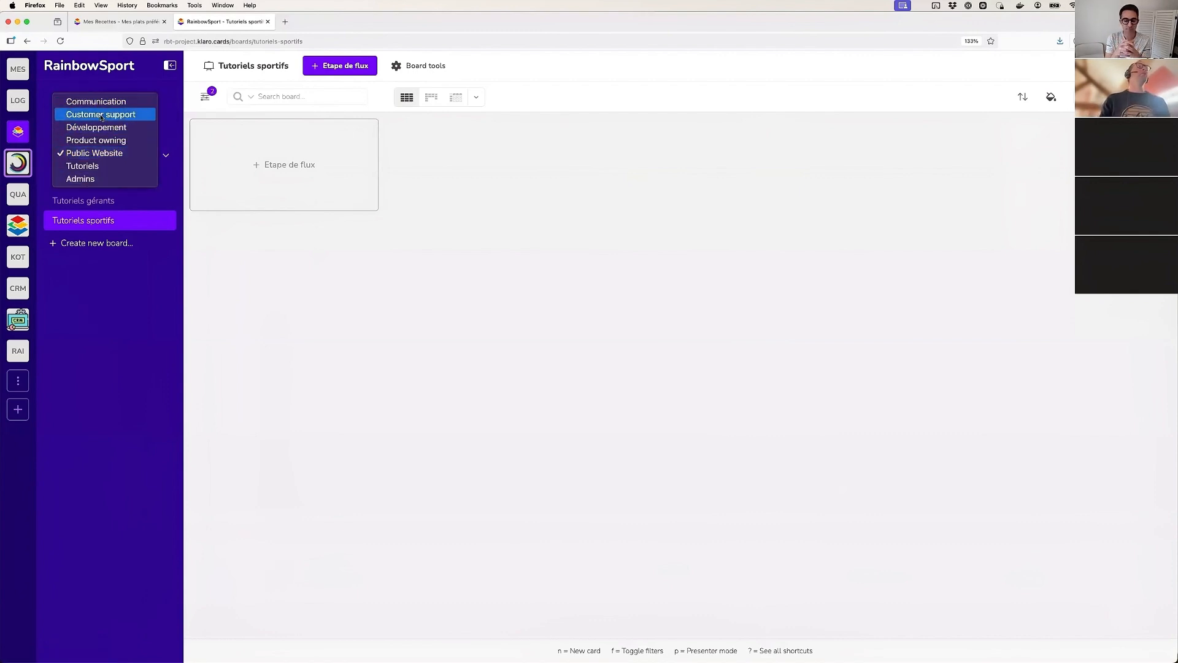
pyautogui.click(99, 114)
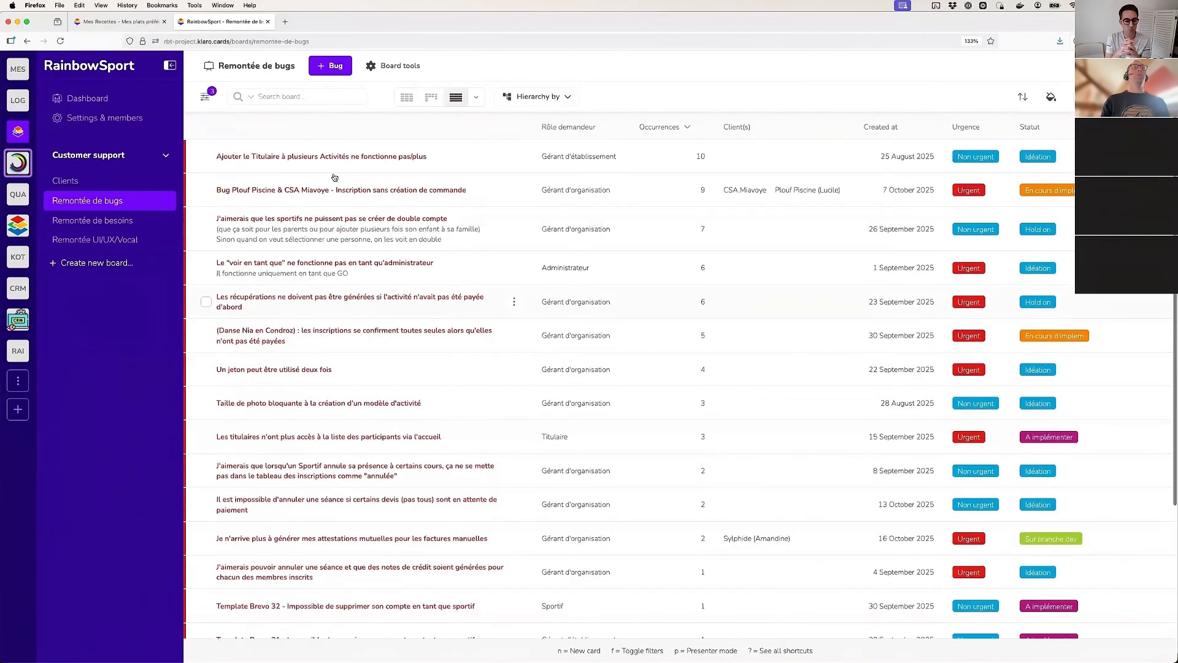
pyautogui.click(81, 227)
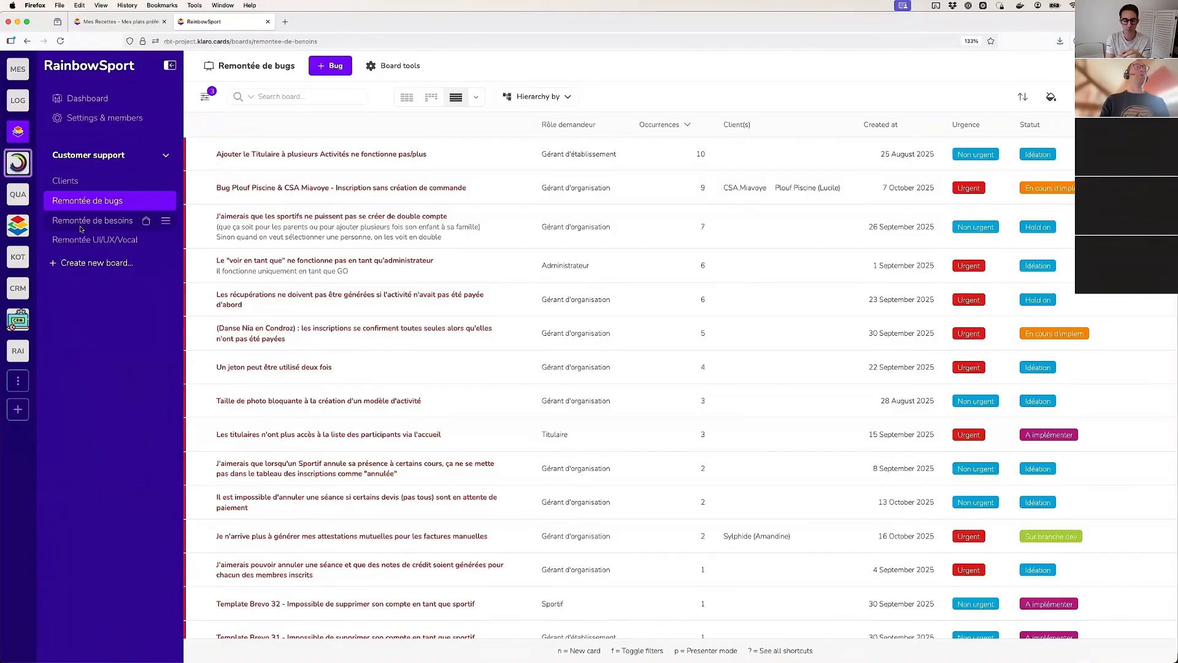
# Switch to the Développement workspace and examine its Scrum meeting matrix and Développement board
pyautogui.click(83, 158)
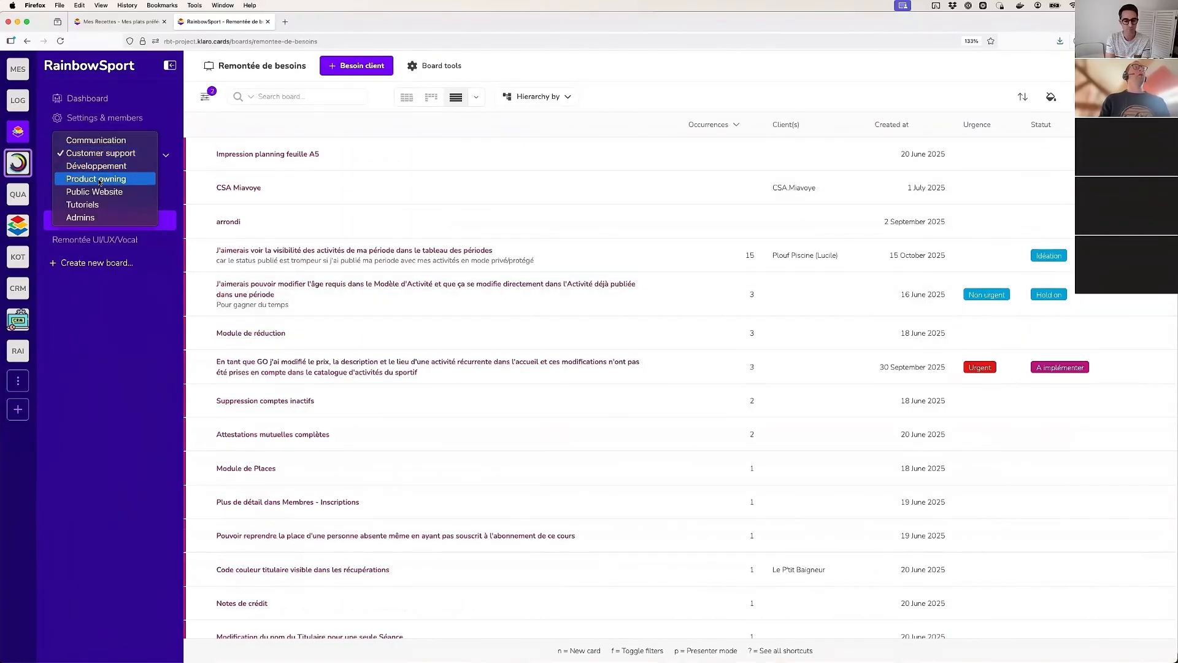
pyautogui.click(100, 167)
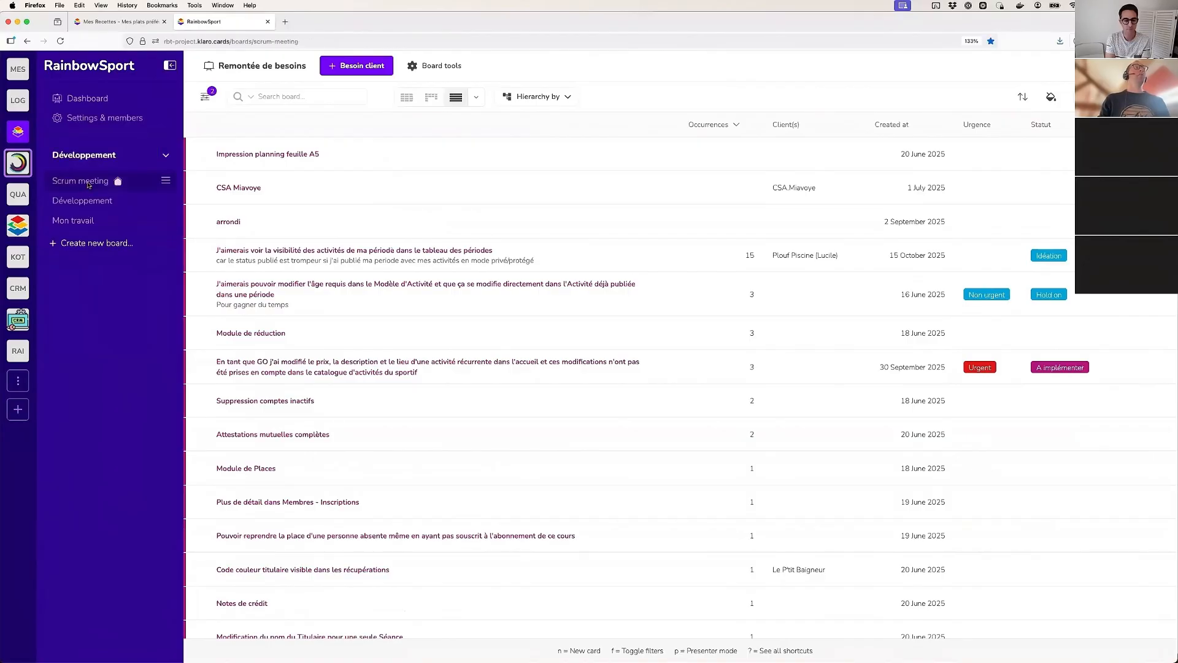
pyautogui.scroll(-5, 429, 382)
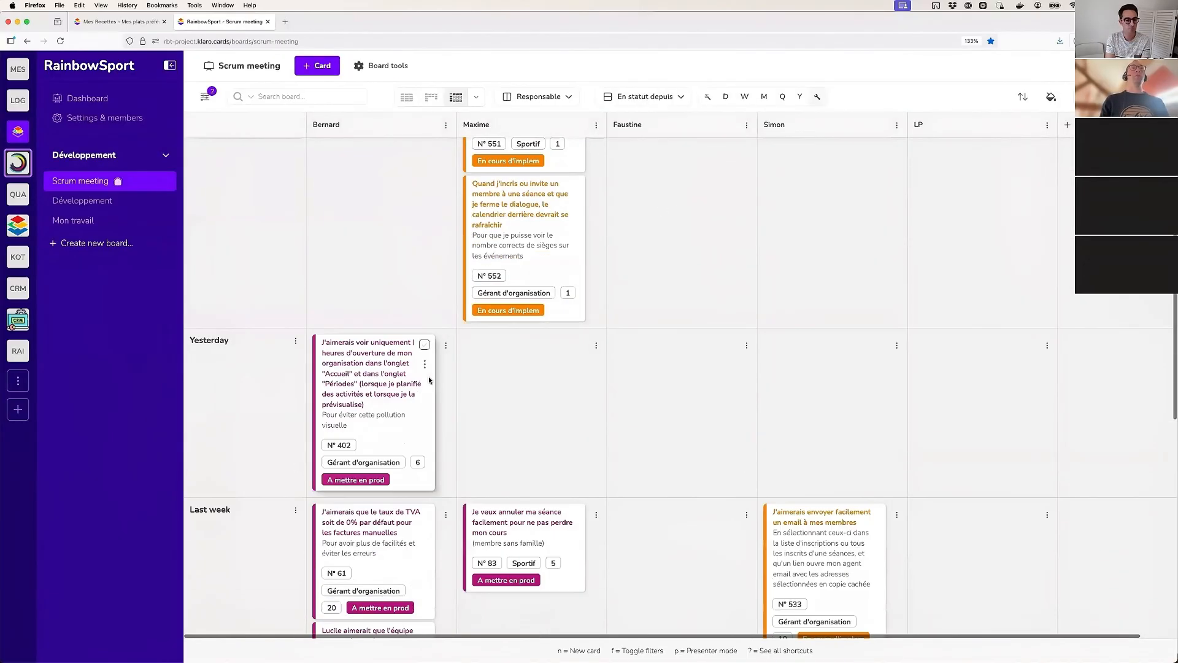
pyautogui.scroll(5, 428, 380)
pyautogui.scroll(-1, 232, 368)
pyautogui.scroll(-10, 234, 376)
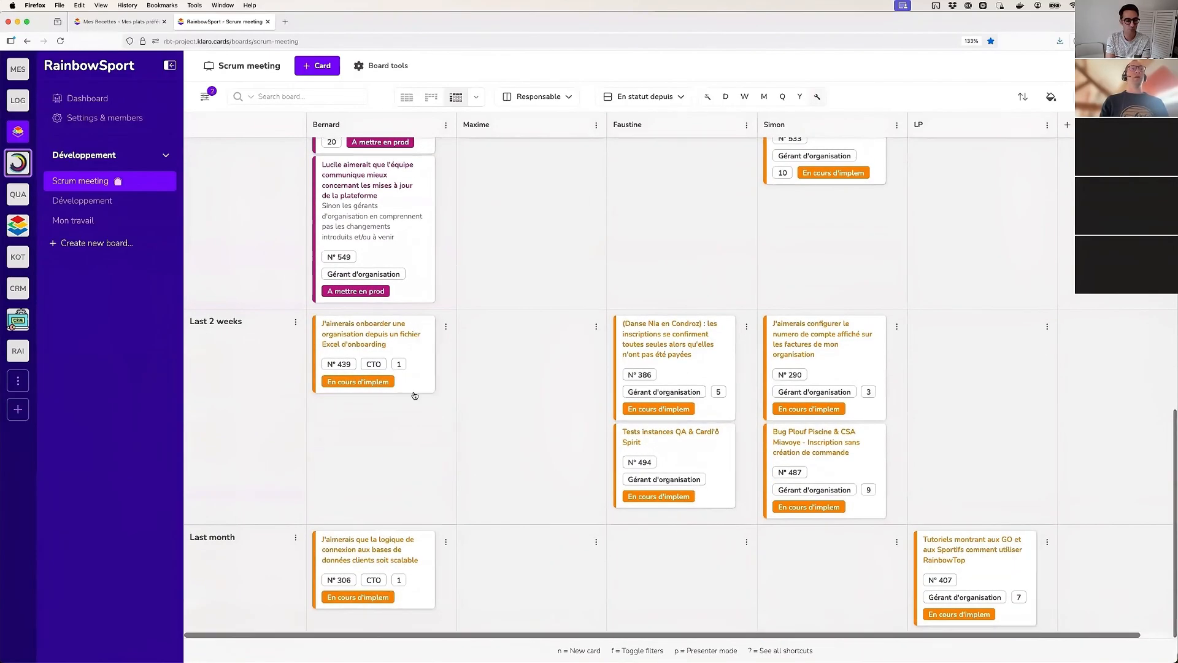
pyautogui.scroll(5, 393, 386)
pyautogui.scroll(10, 391, 384)
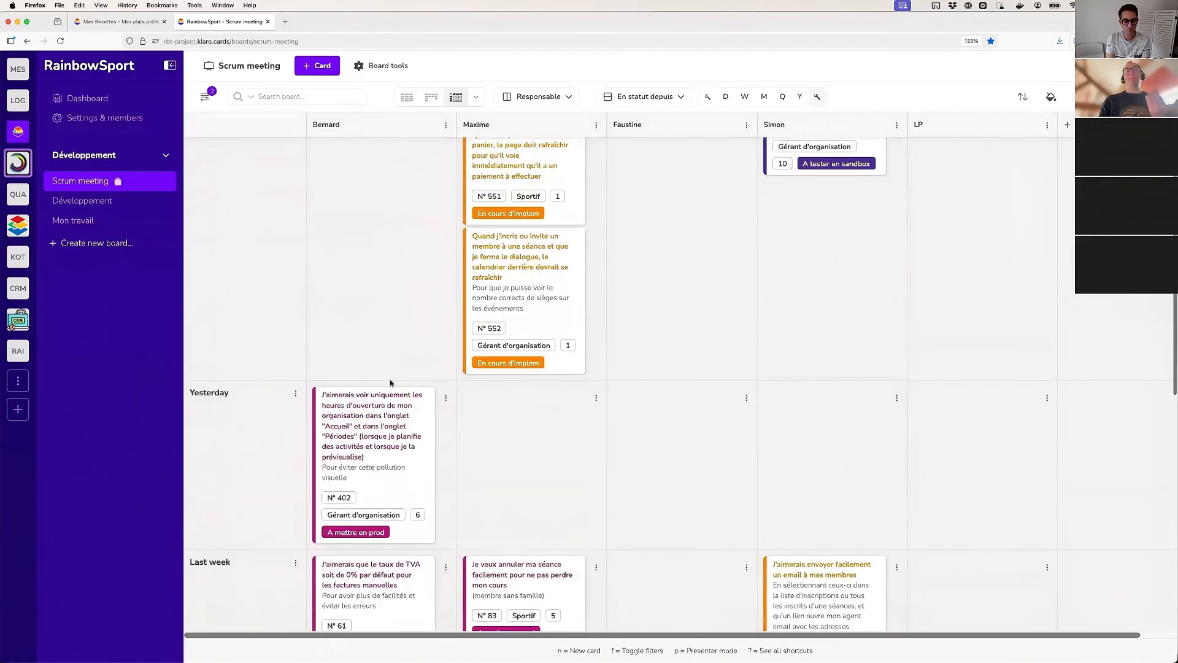
pyautogui.scroll(-15, 516, 418)
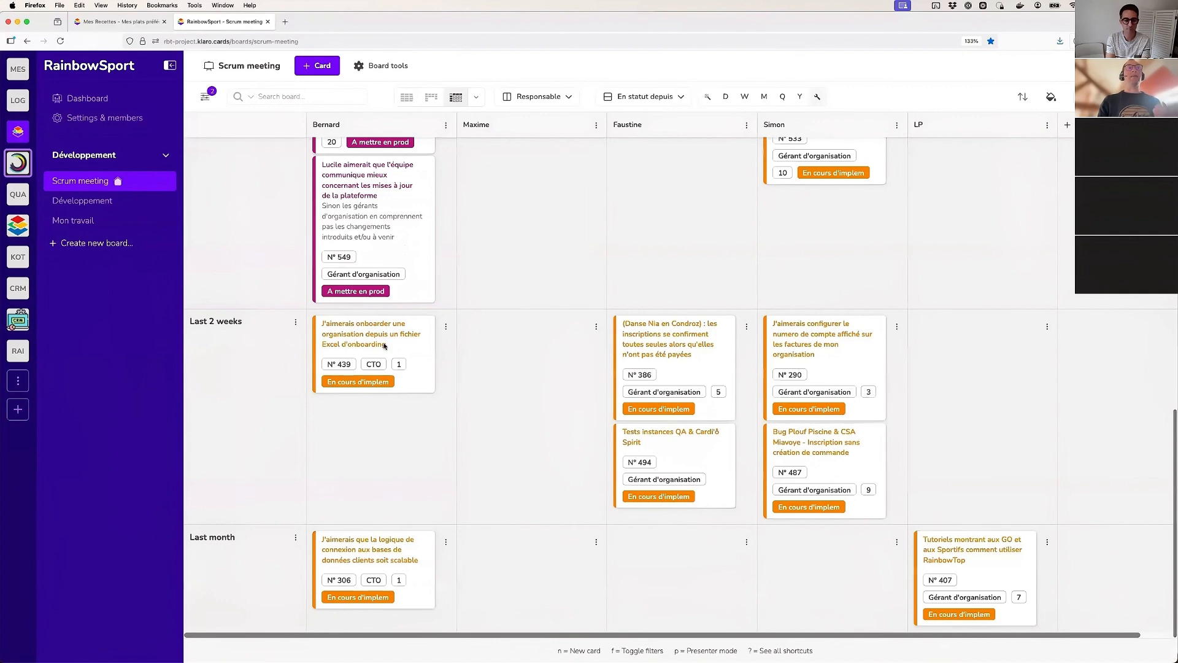
pyautogui.scroll(15, 432, 410)
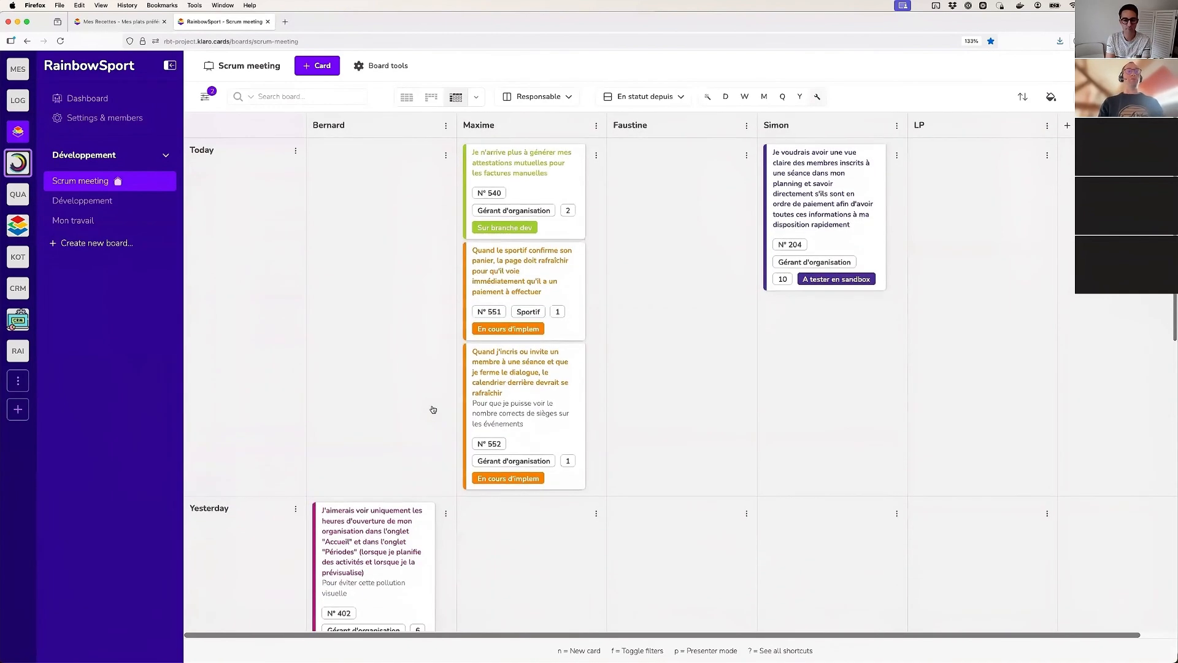
pyautogui.scroll(-10, 433, 409)
pyautogui.scroll(12, 433, 410)
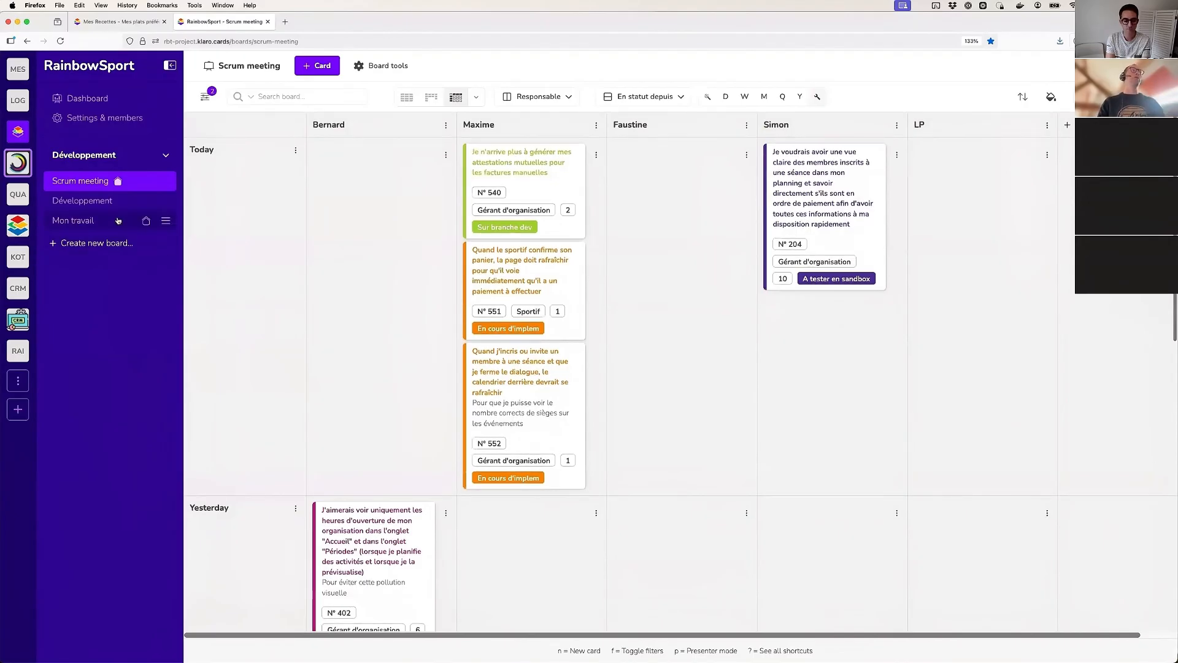
pyautogui.click(93, 202)
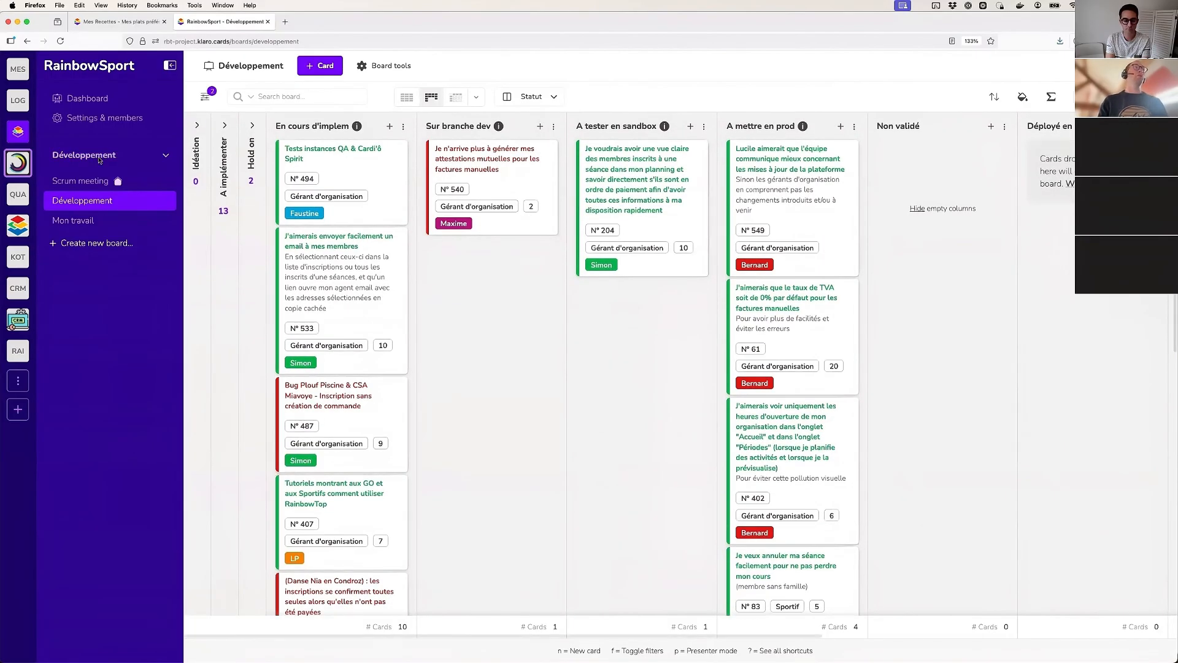
# Switch to the Tutoriels workspace and view the organisation billing information card on the Flux utilisateurs board
pyautogui.click(99, 159)
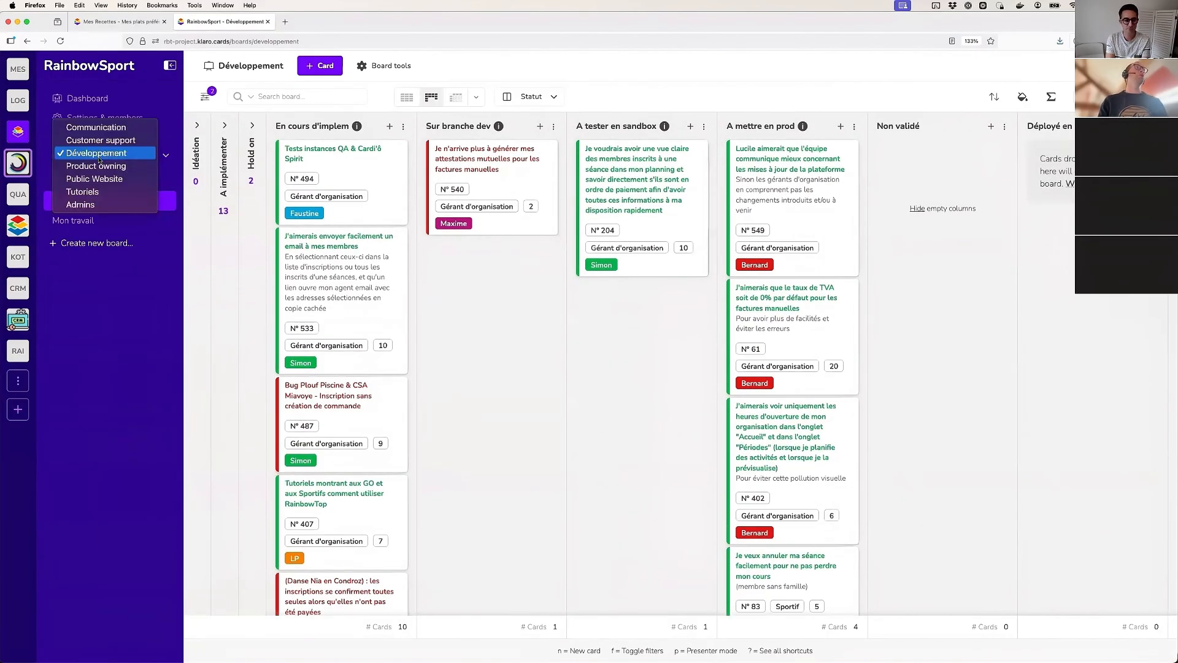
pyautogui.click(97, 191)
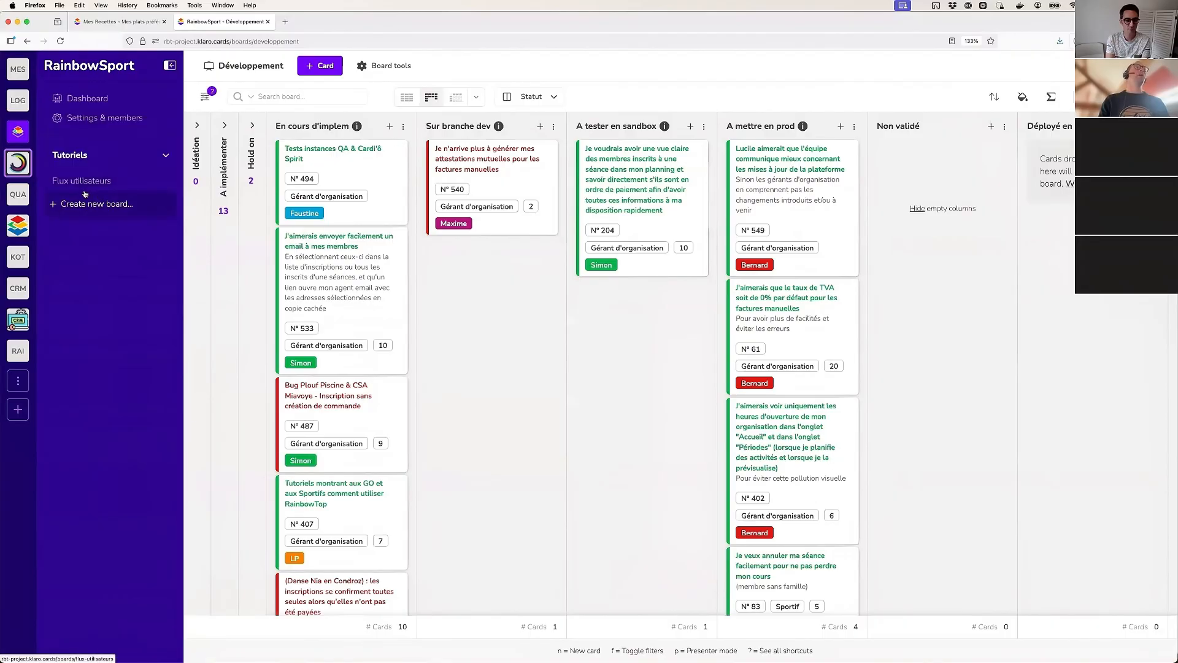
pyautogui.click(95, 182)
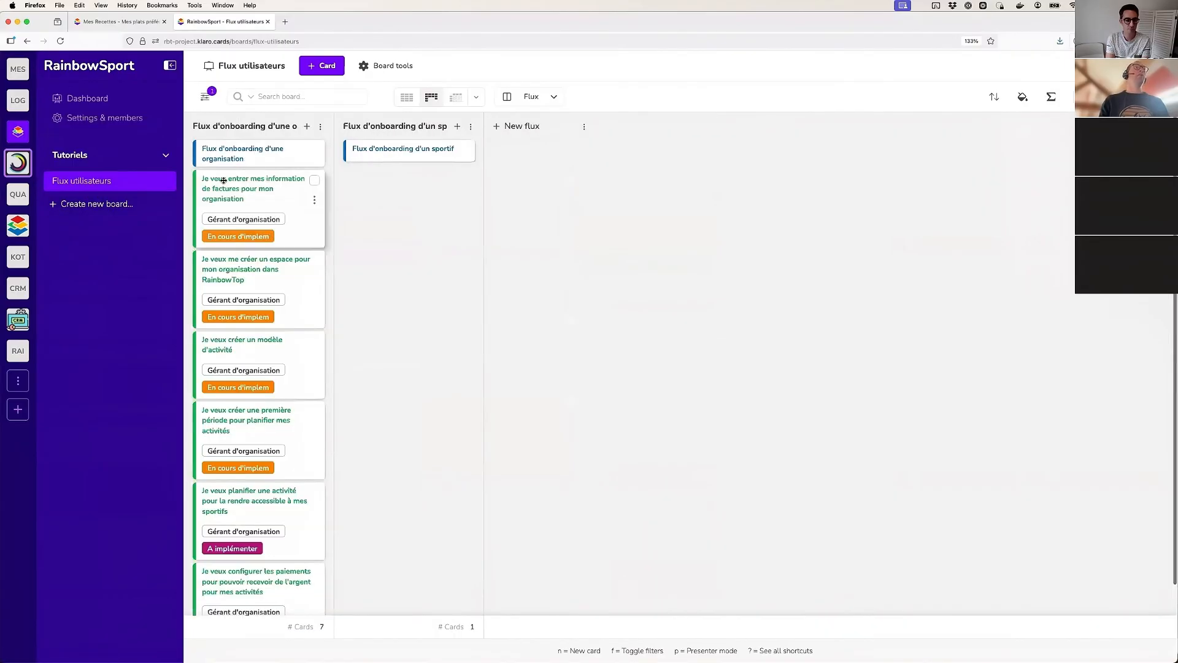
pyautogui.click(224, 179)
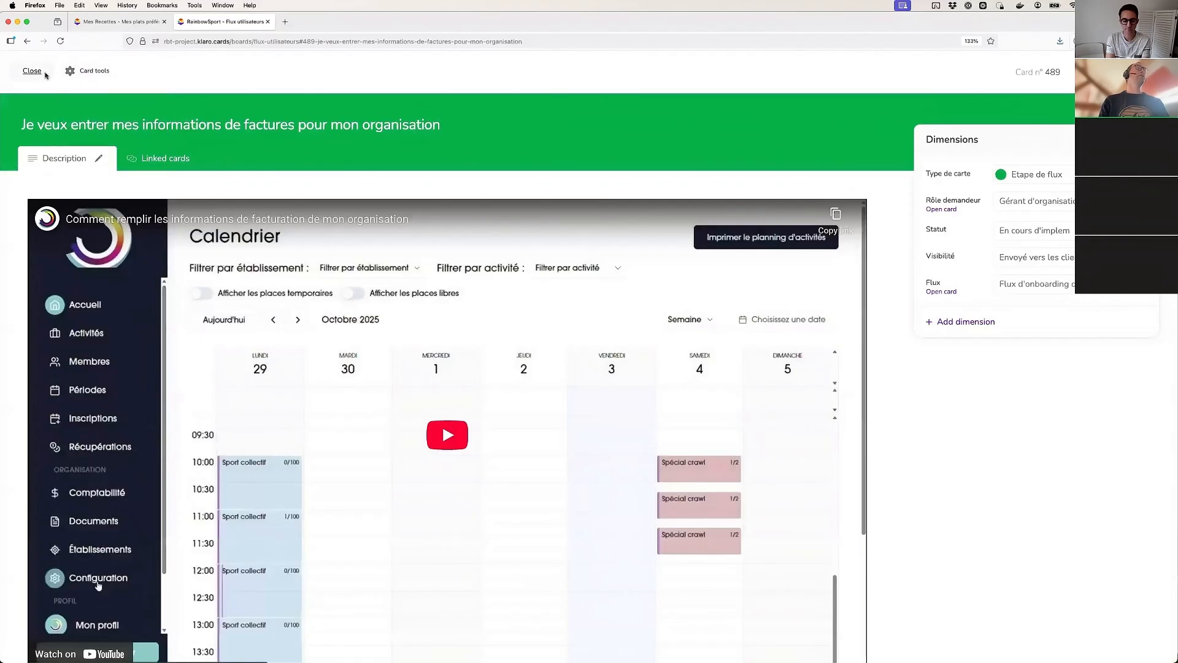
pyautogui.click(44, 73)
# Switch to the Communication workspace and view its A documenter ? and Processus annonces boards
pyautogui.click(92, 152)
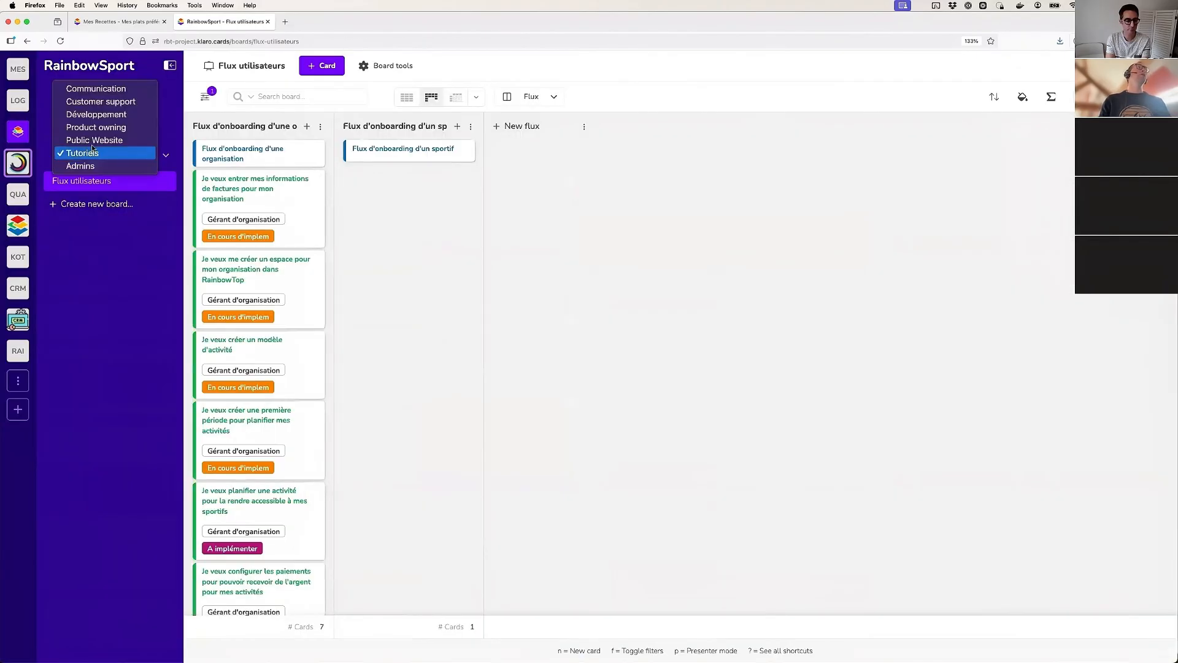
pyautogui.click(98, 89)
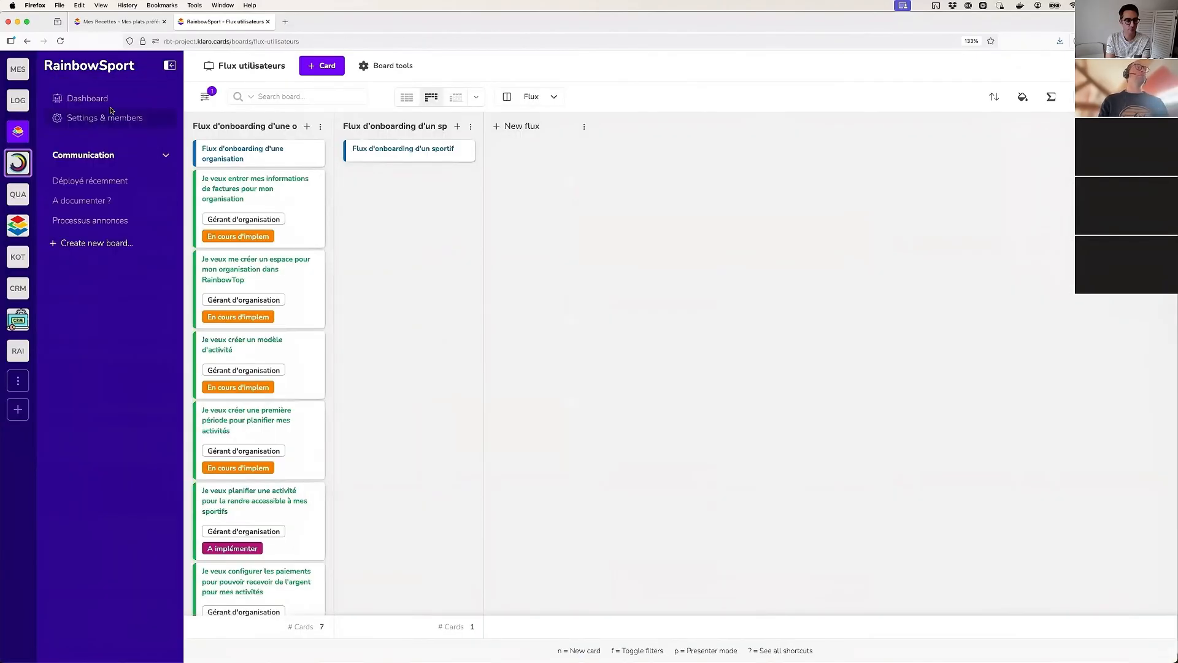
pyautogui.click(92, 200)
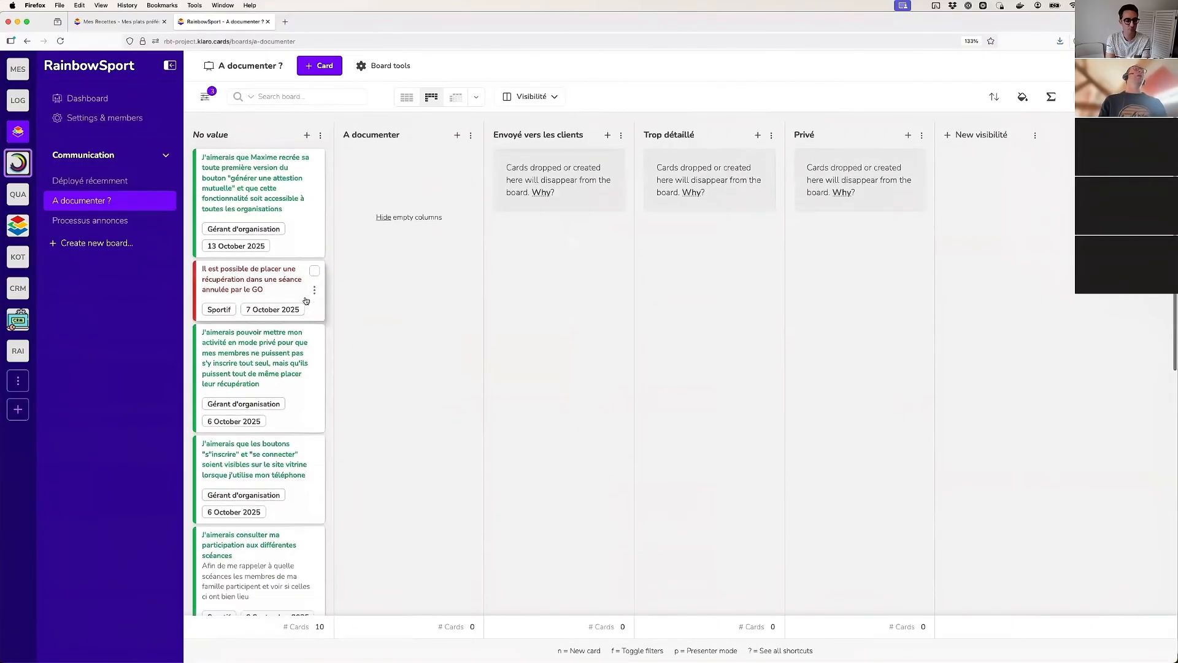
pyautogui.click(78, 222)
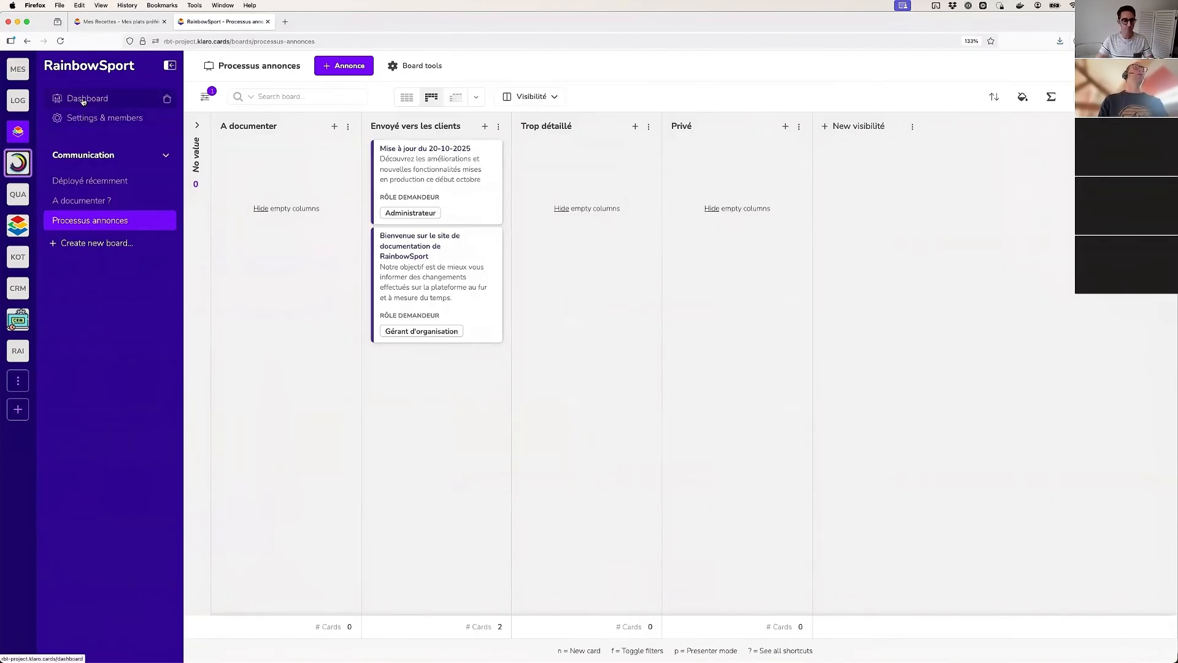
# Look through the list of workspaces available in the RainbowSport project
pyautogui.click(92, 154)
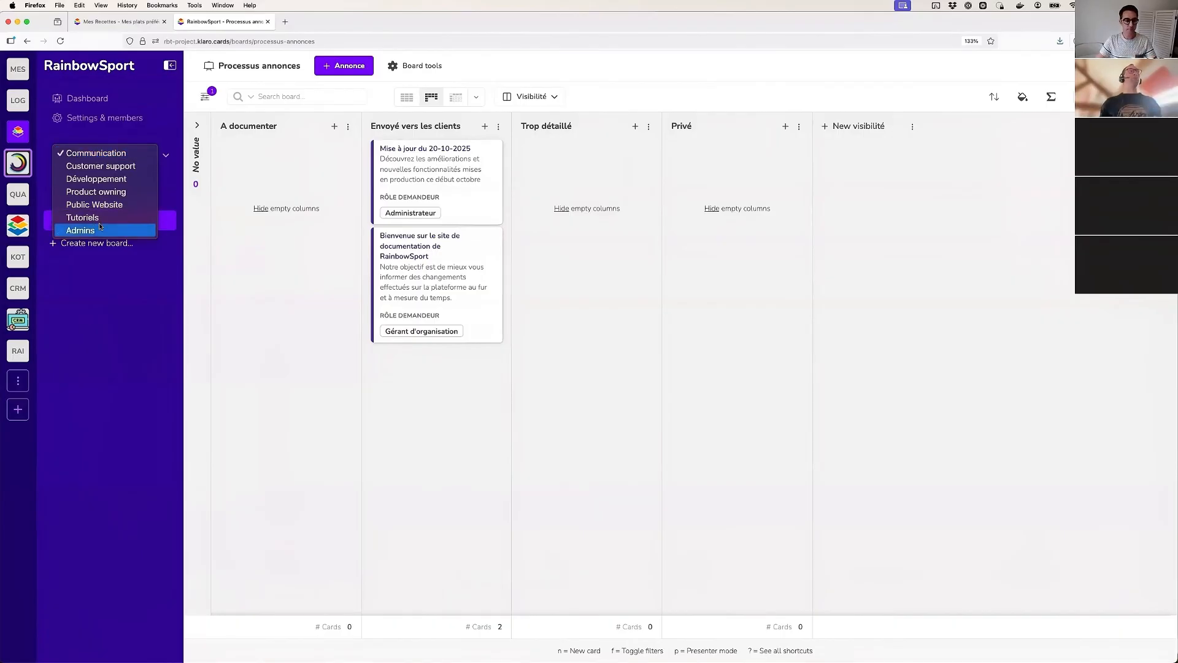
pyautogui.click(135, 324)
pyautogui.click(91, 161)
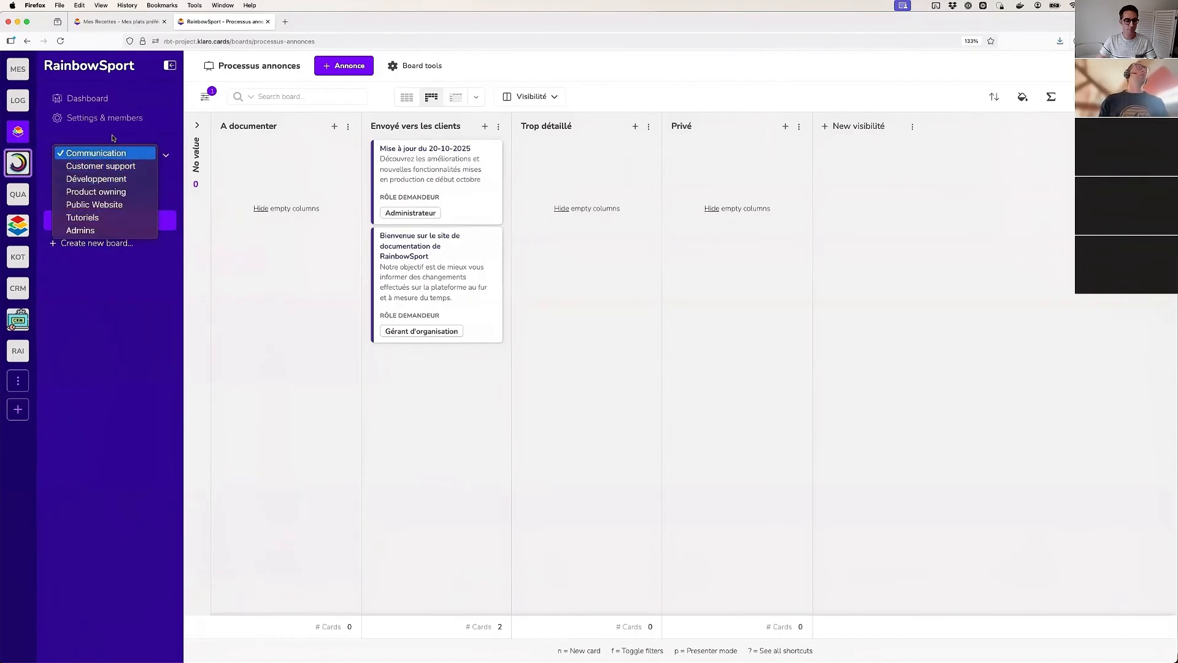
# Switch through the Customer support, Développement and Product owning workspaces to view the boards listed in each
pyautogui.click(69, 156)
pyautogui.click(100, 159)
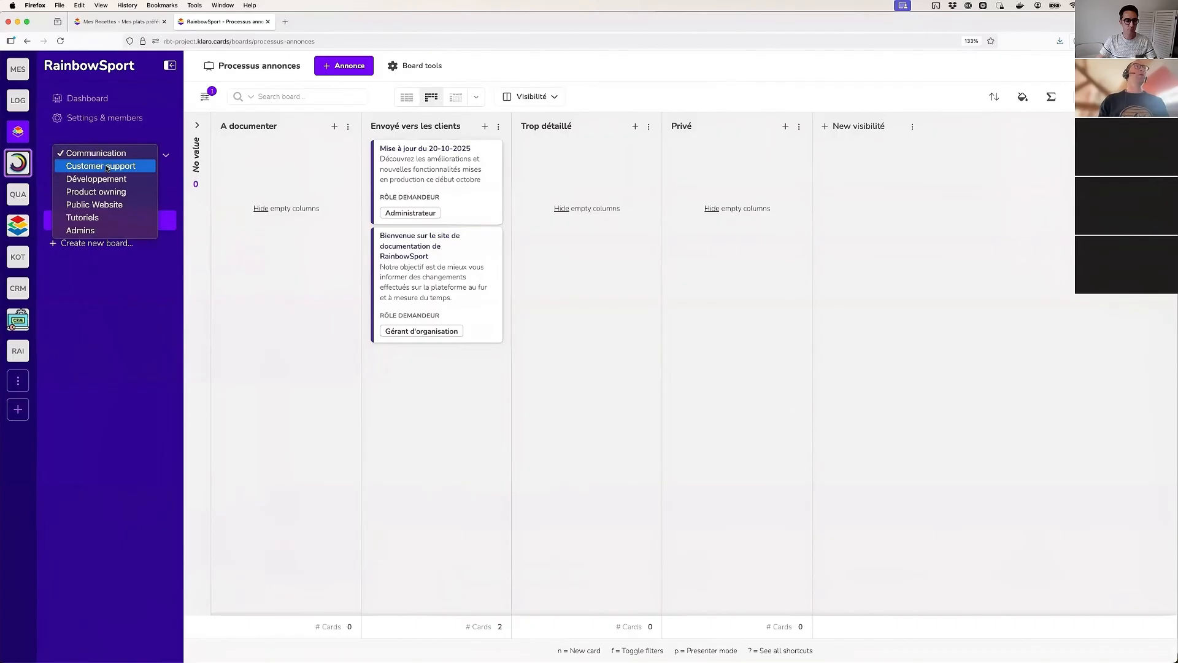
pyautogui.click(104, 167)
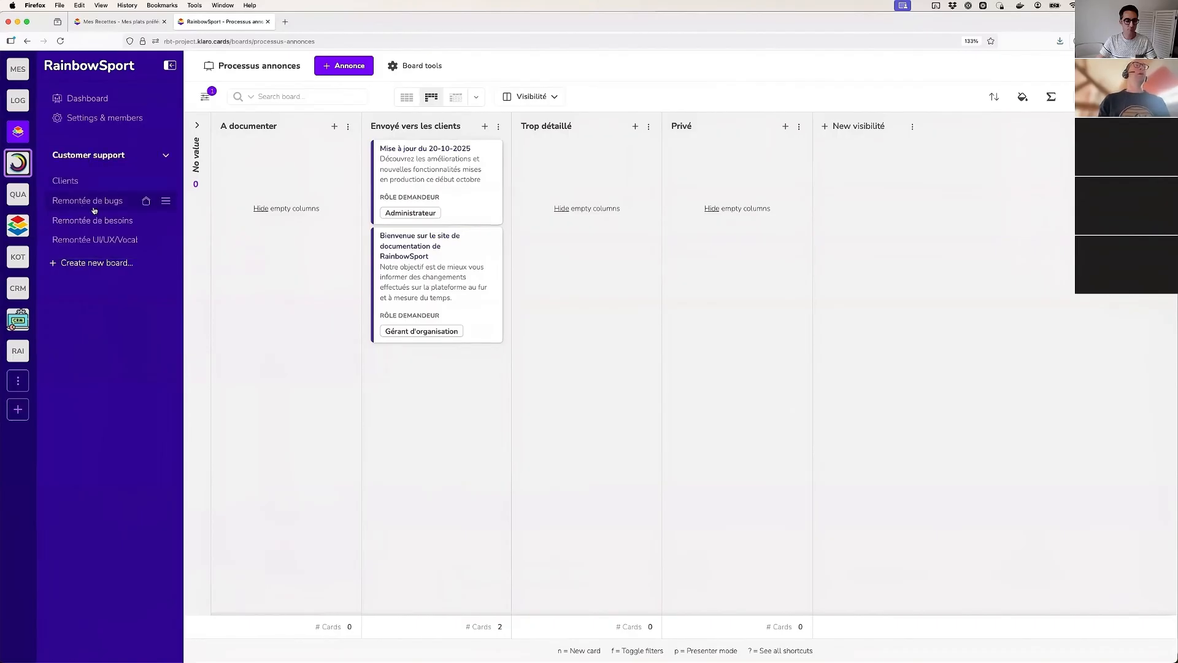
pyautogui.click(97, 161)
pyautogui.click(99, 164)
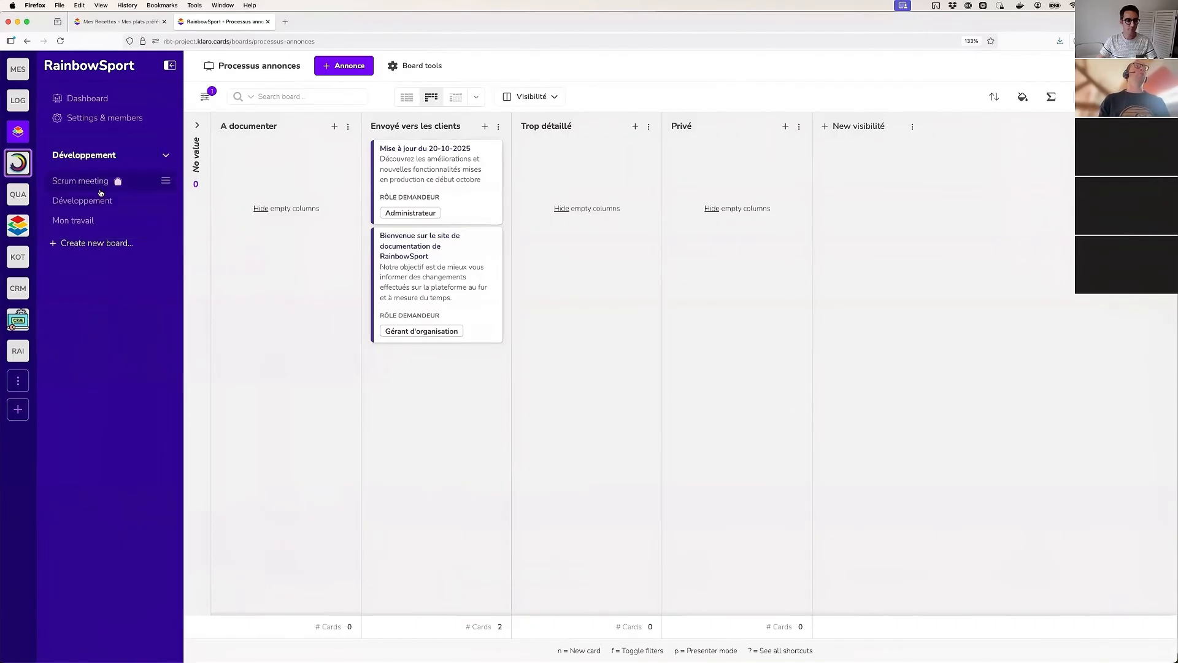
pyautogui.click(89, 156)
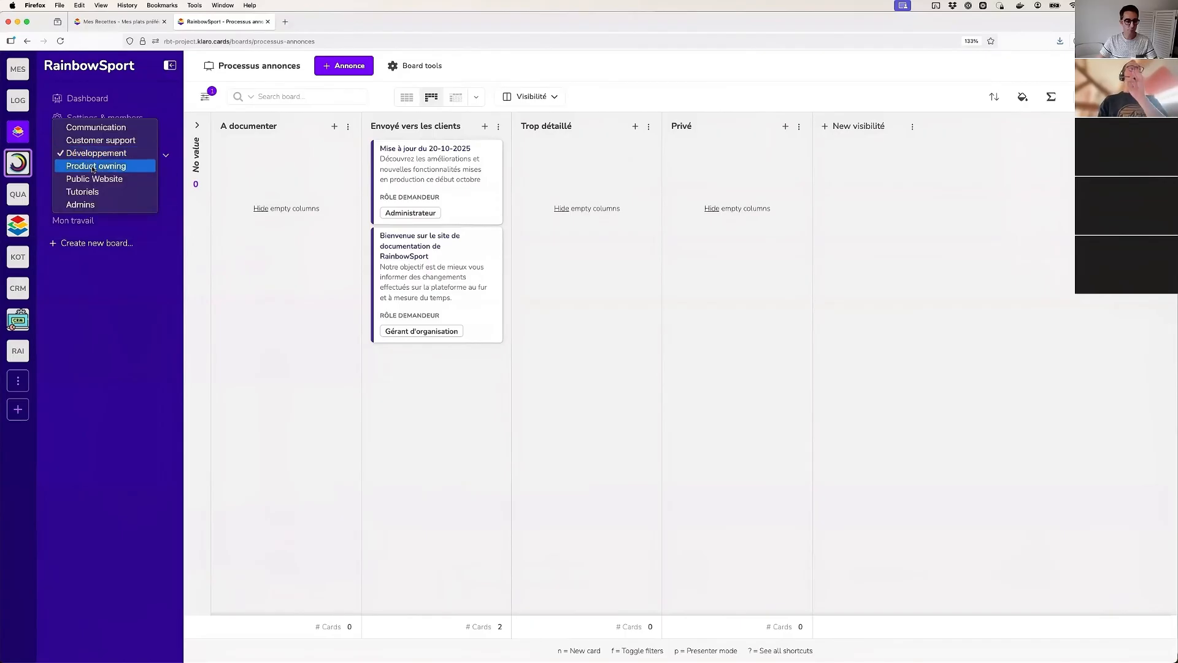
pyautogui.click(89, 168)
# Switch to the Public Website workspace and view its Nouveautés and Tutoriels gérants boards
pyautogui.click(89, 157)
pyautogui.click(89, 167)
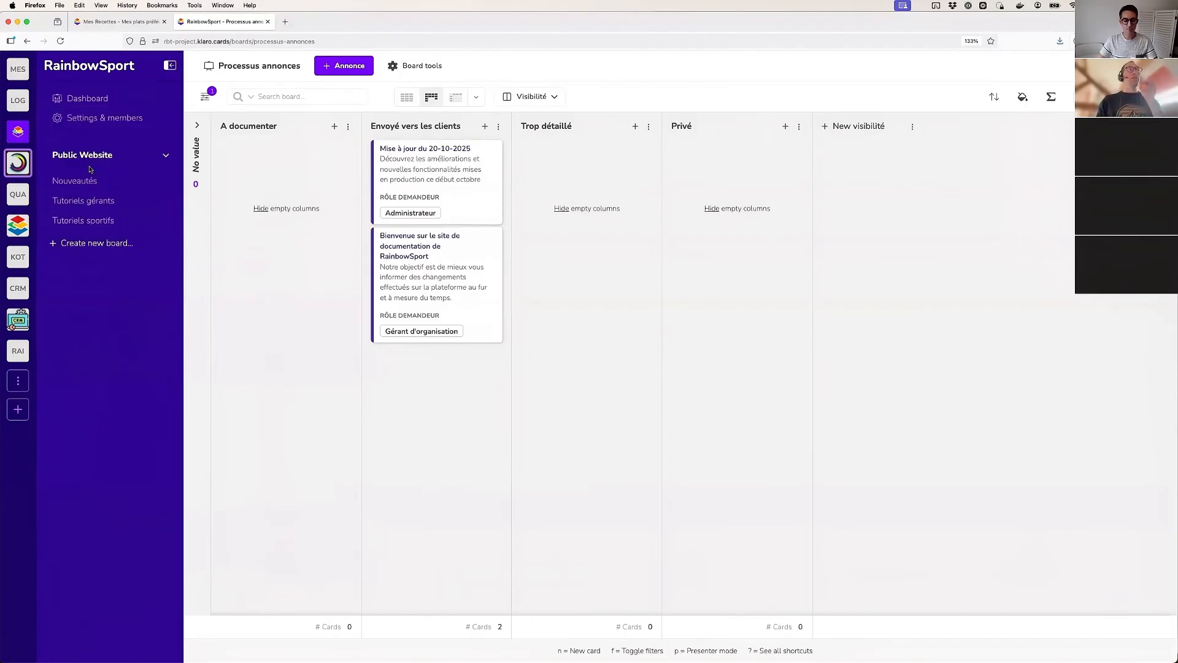
pyautogui.click(82, 180)
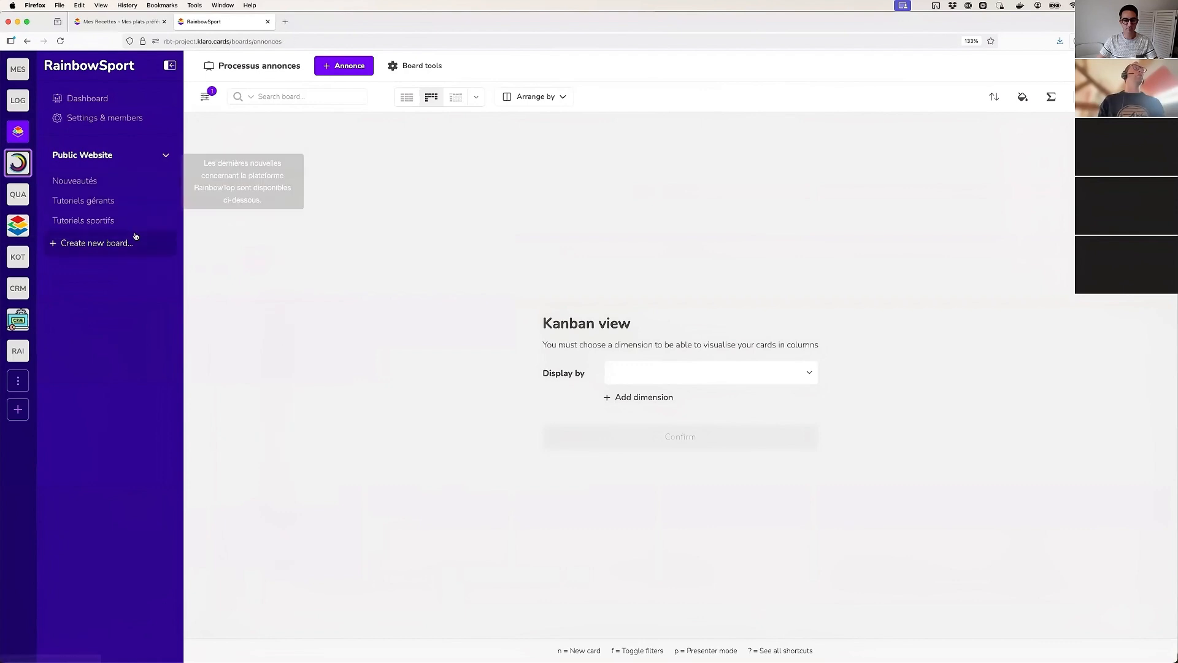
pyautogui.click(145, 200)
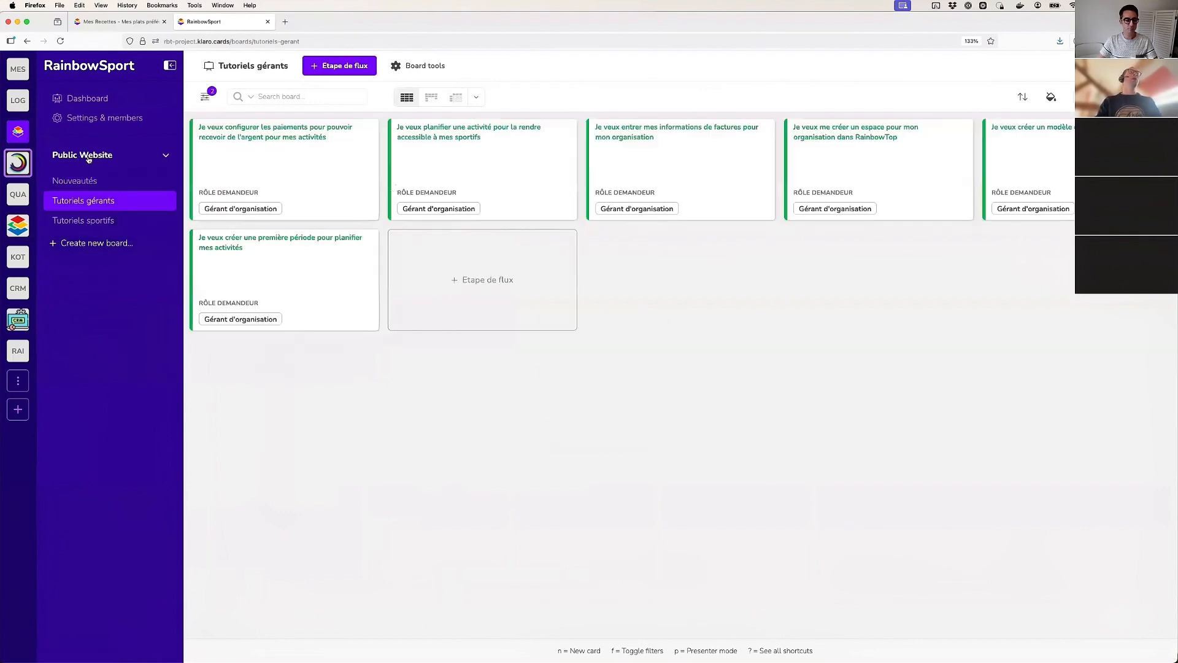
# Open rainbowsport.klaro.website in a new browser tab and display all articles on its Nouveautés page
pyautogui.click(285, 21)
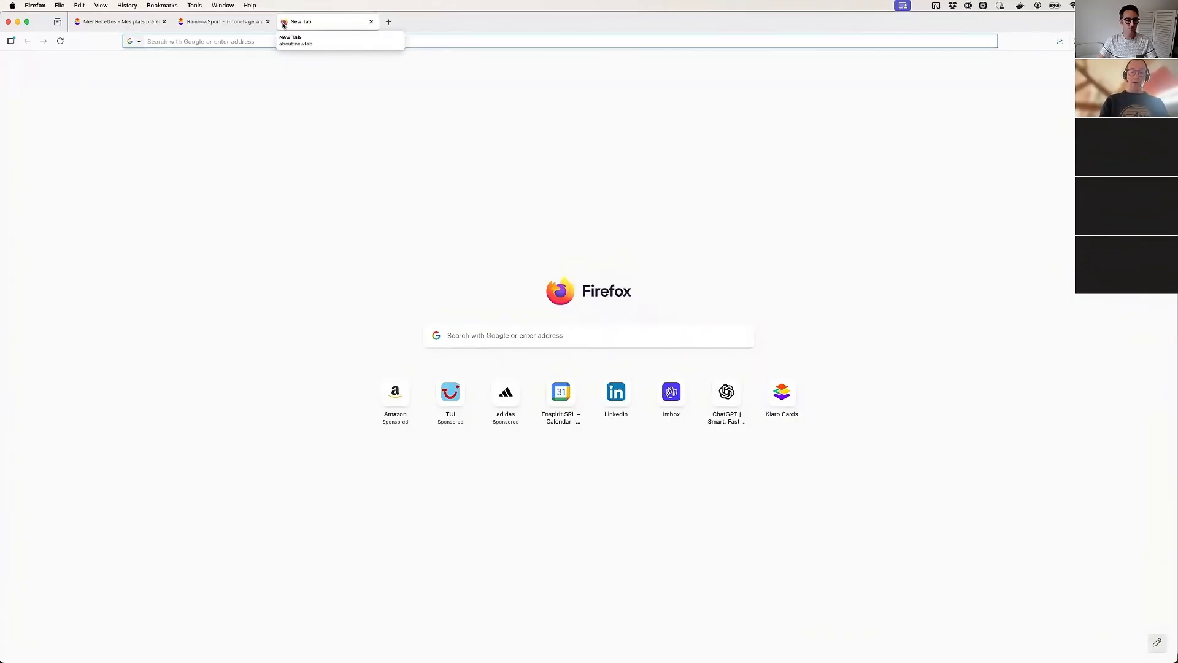
pyautogui.write('rainbows')
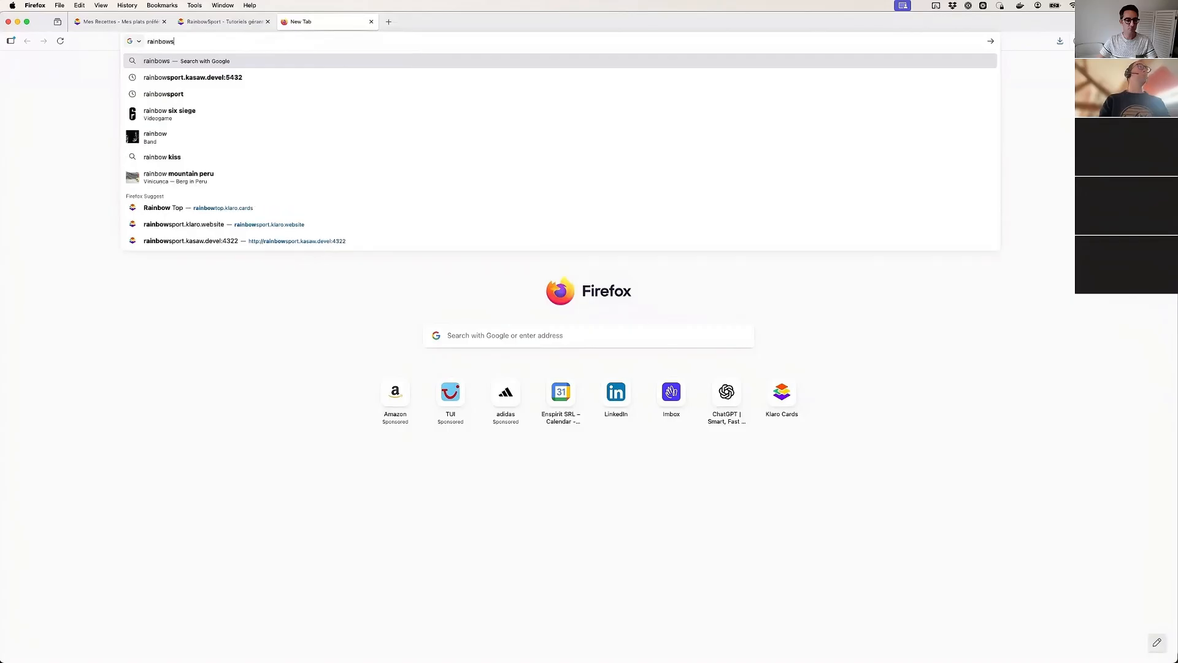
pyautogui.write('port.')
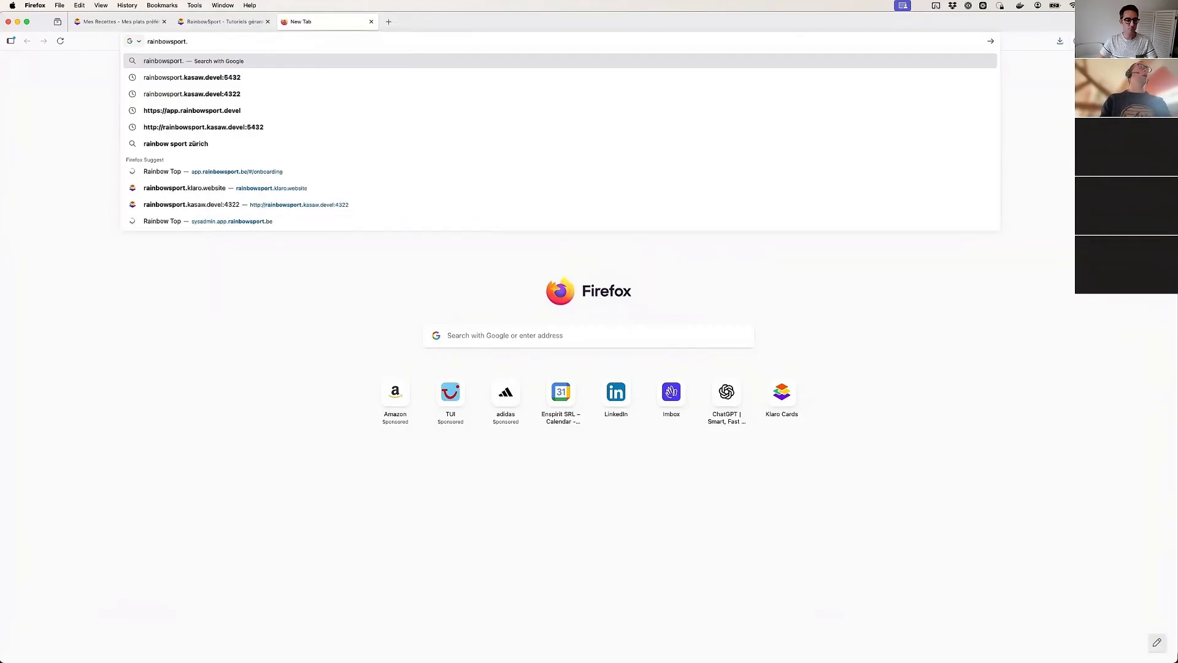
pyautogui.click(289, 188)
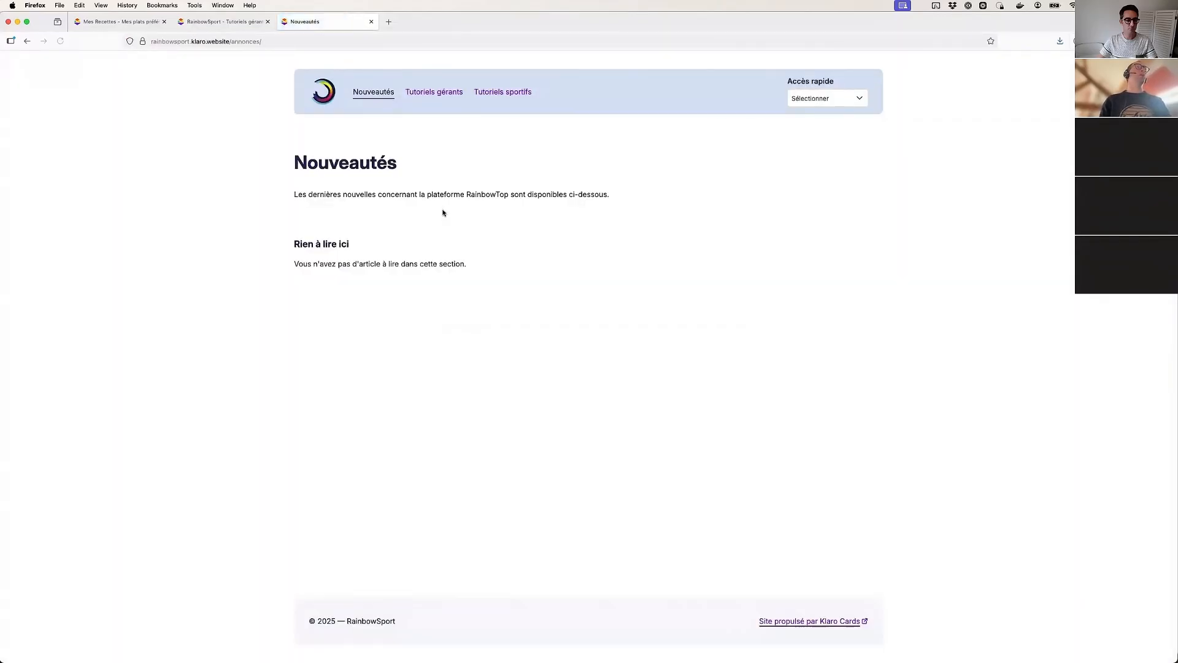
pyautogui.click(806, 100)
pyautogui.click(820, 106)
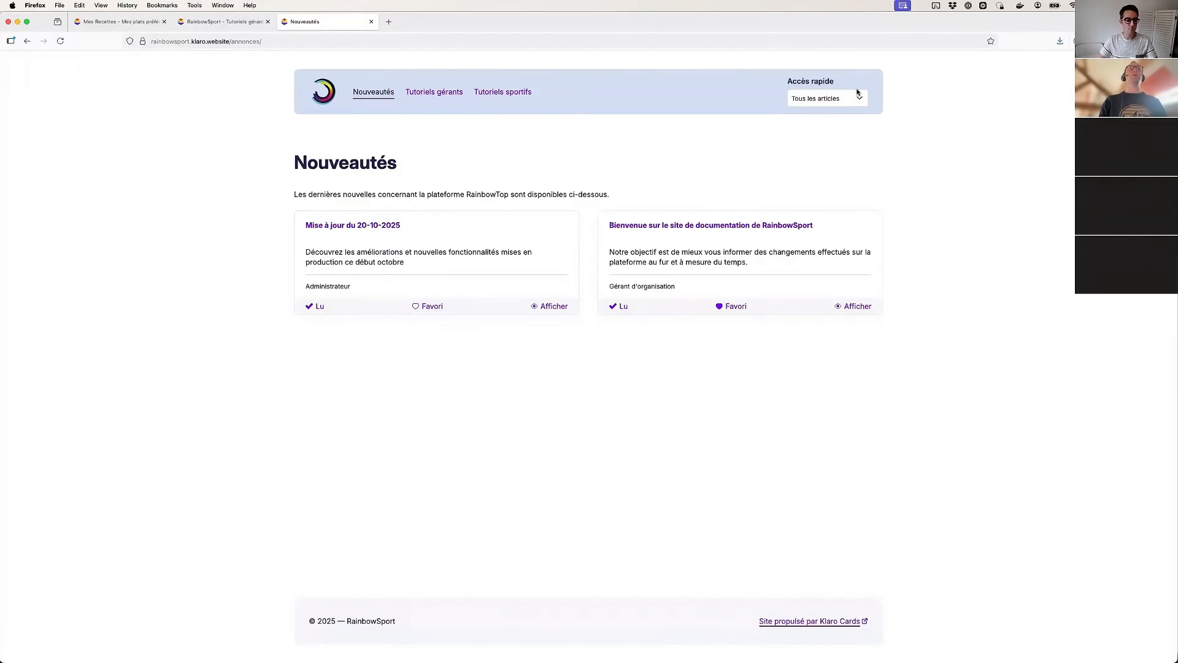
# Display all articles on the website's Tutoriels gérants page and open the tutorial on configuring payments for activities
pyautogui.click(457, 97)
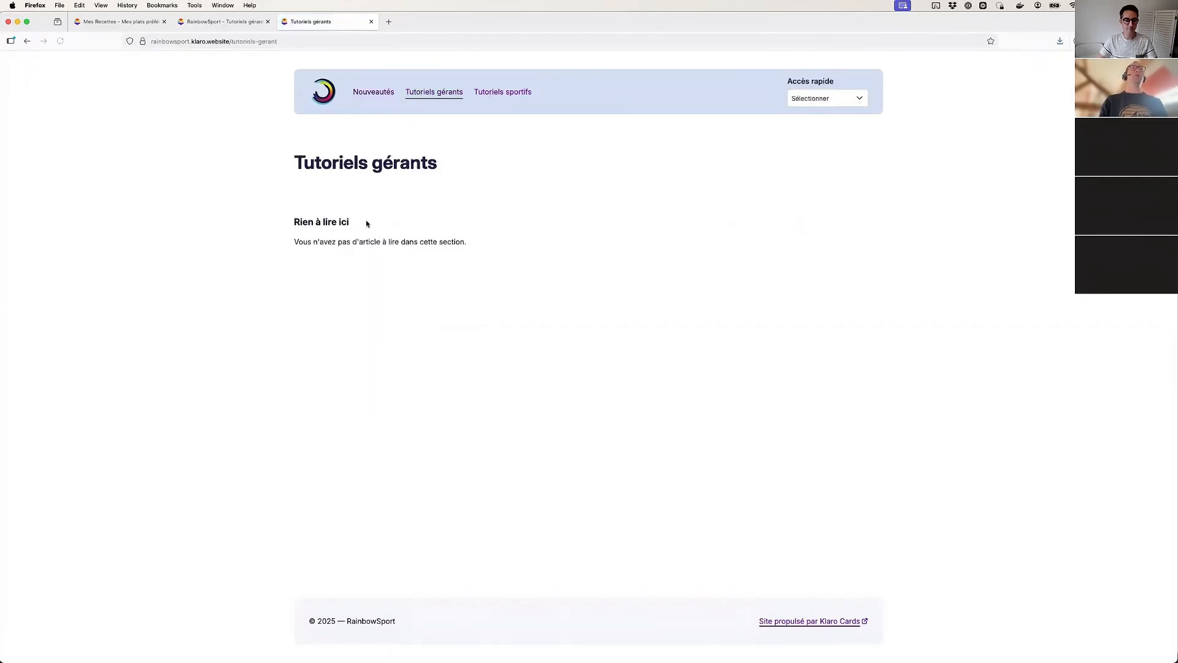
pyautogui.click(838, 100)
pyautogui.press('Return')
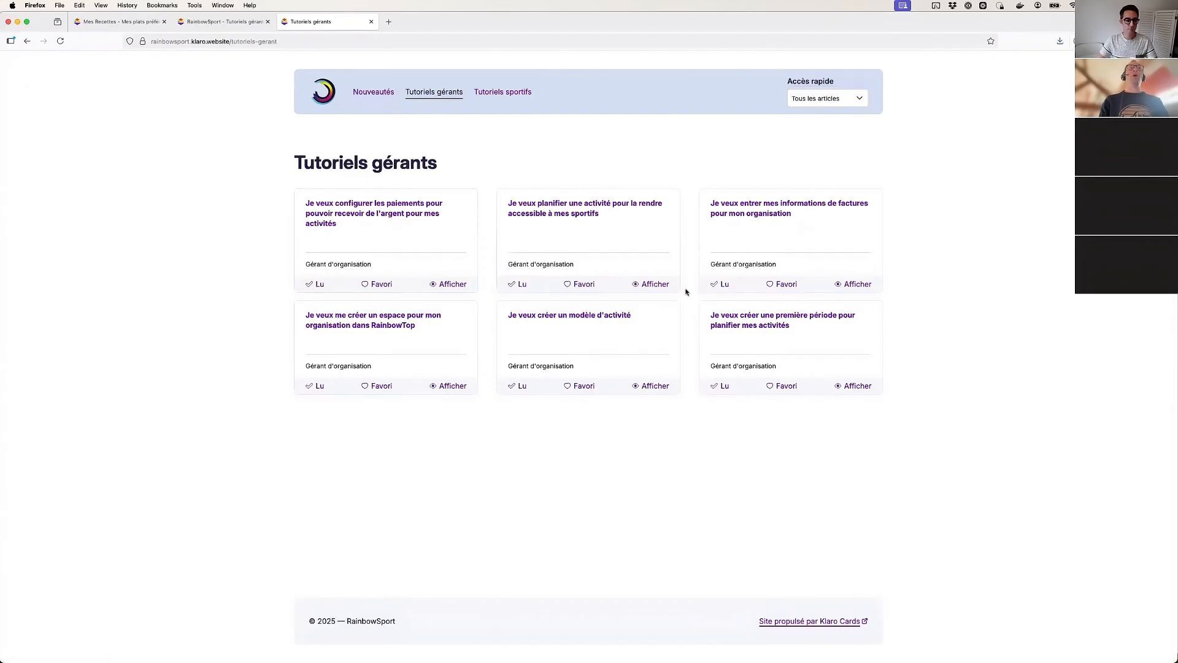
pyautogui.click(367, 211)
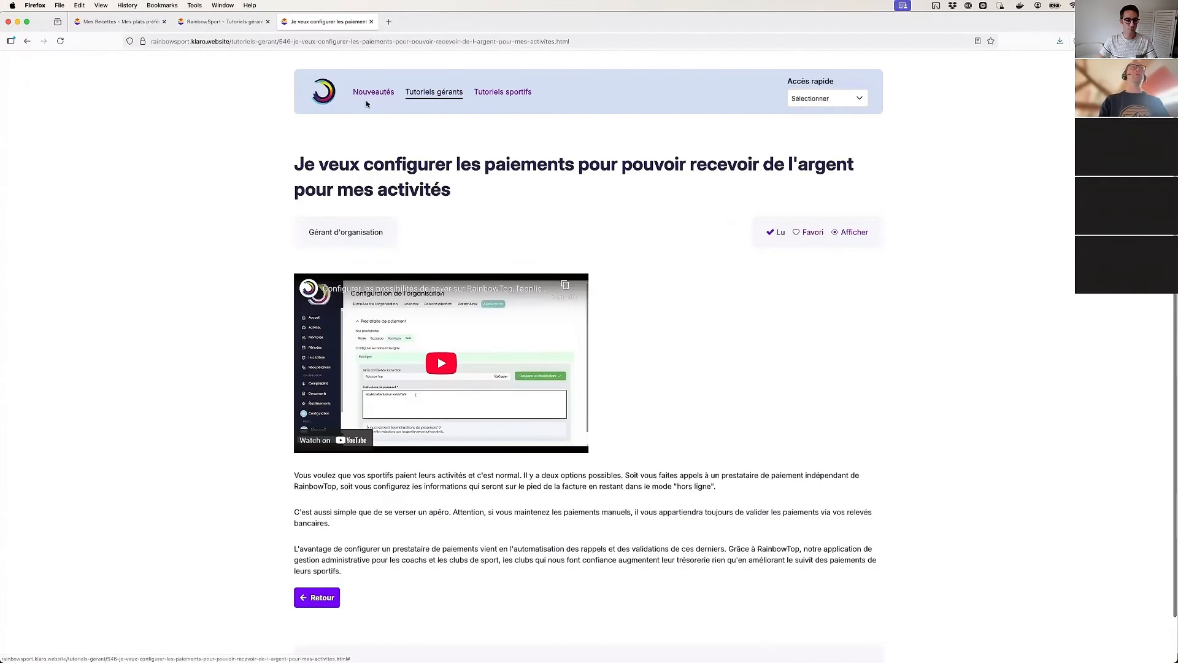
# Redisplay all Tutoriels gérants articles, mark the activity planning and invoice information tutorials as read, and close the website
pyautogui.click(433, 95)
pyautogui.click(827, 98)
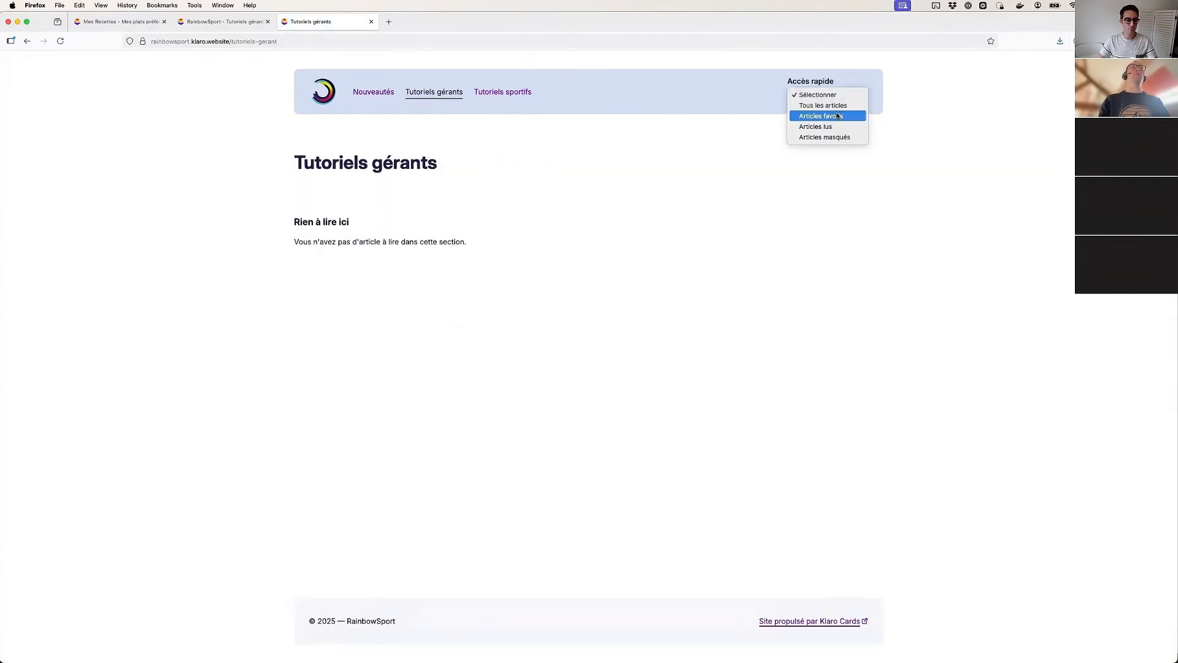
pyautogui.click(835, 108)
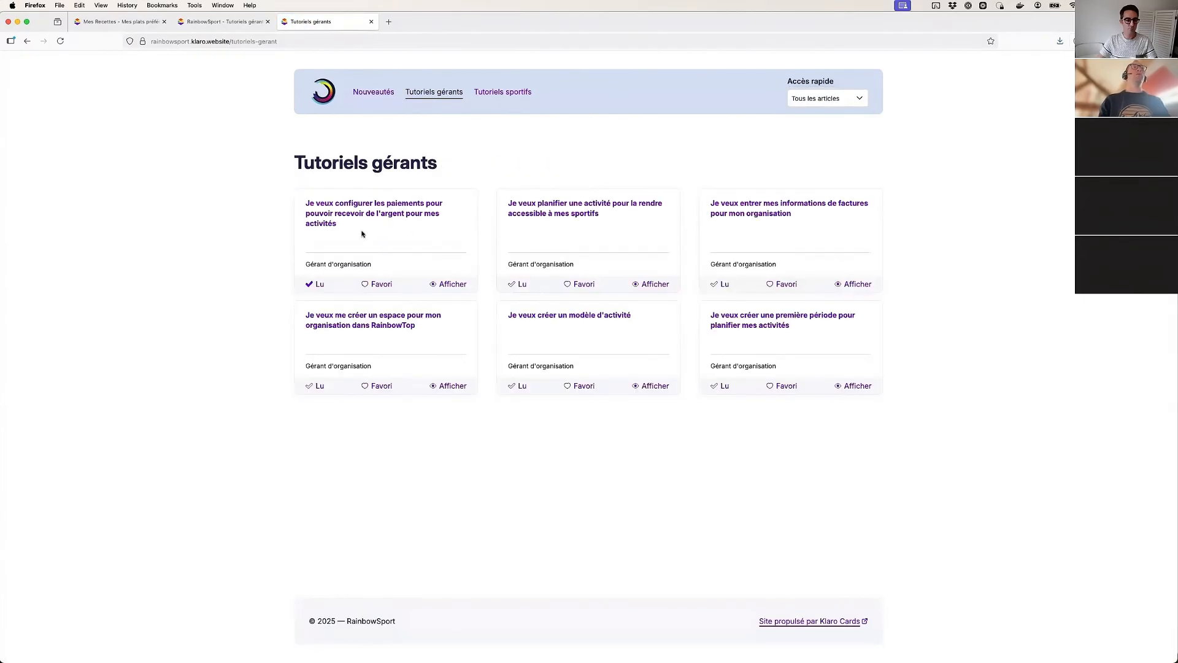
pyautogui.click(513, 286)
pyautogui.click(714, 284)
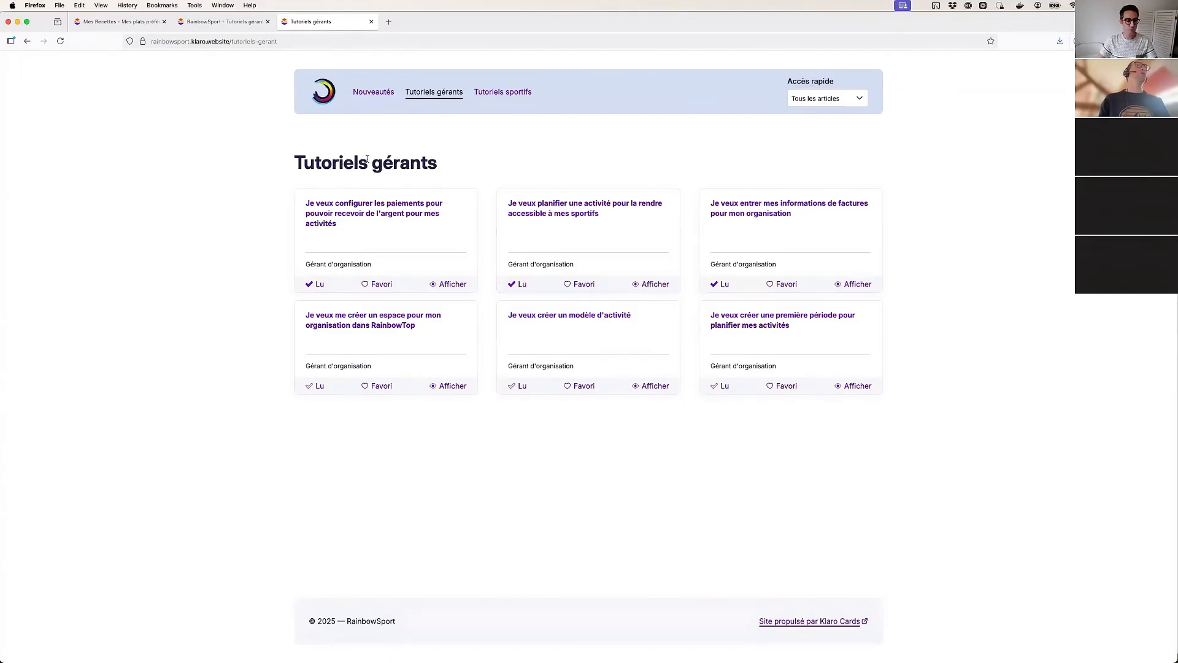
pyautogui.click(371, 23)
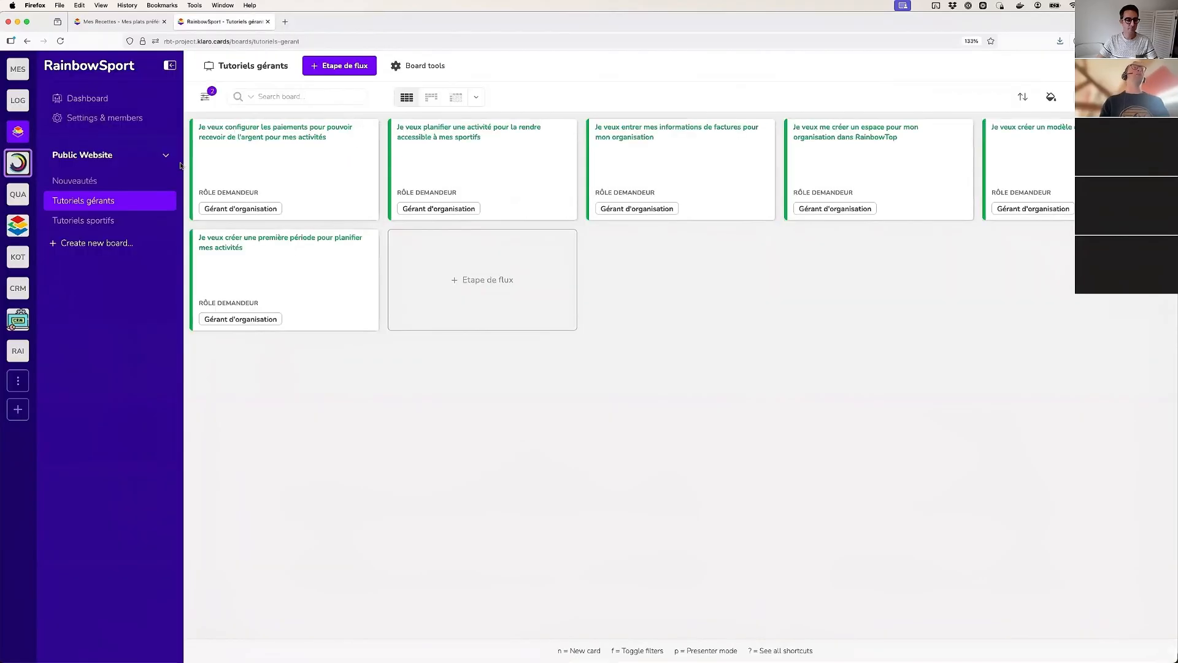